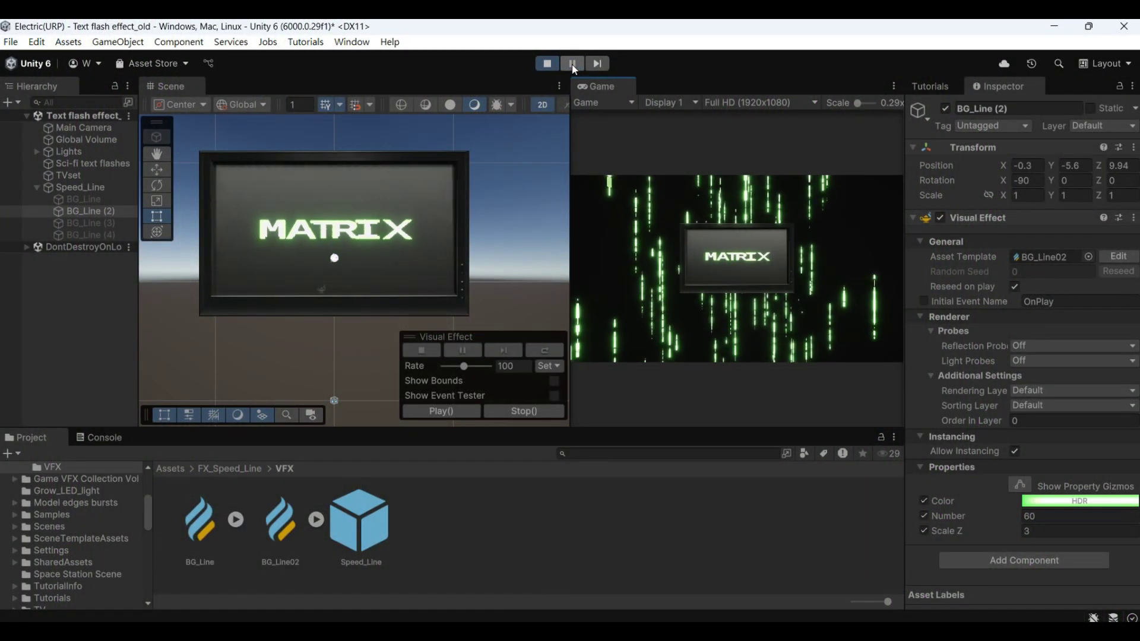
Maximize the Game view to preview the finished MATRIX text effect.
left_click(893, 87)
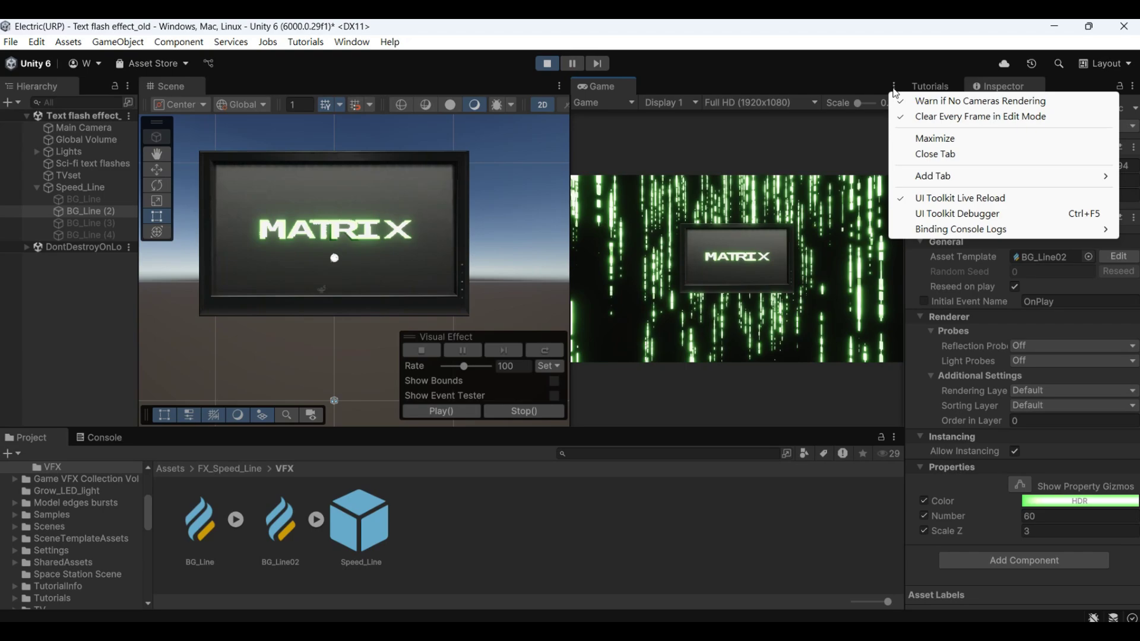
left_click(935, 138)
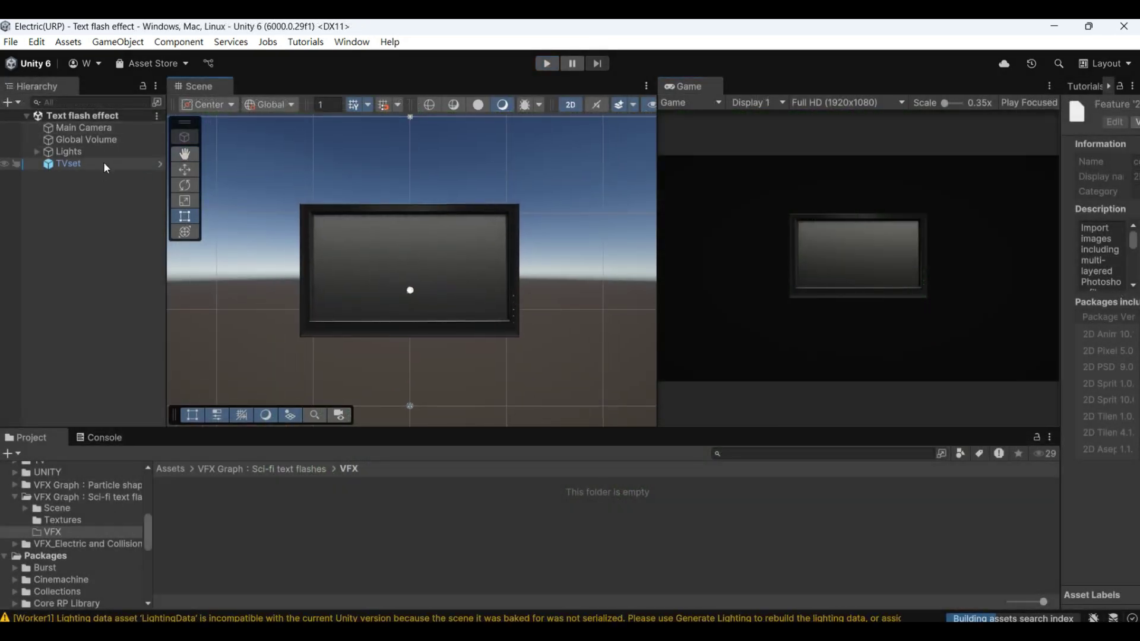
Widen the Inspector and examine the settings of the TVset object and the Global Volume, including its Bloom override.
left_click(106, 166)
left_click(1102, 110)
left_click(1101, 110)
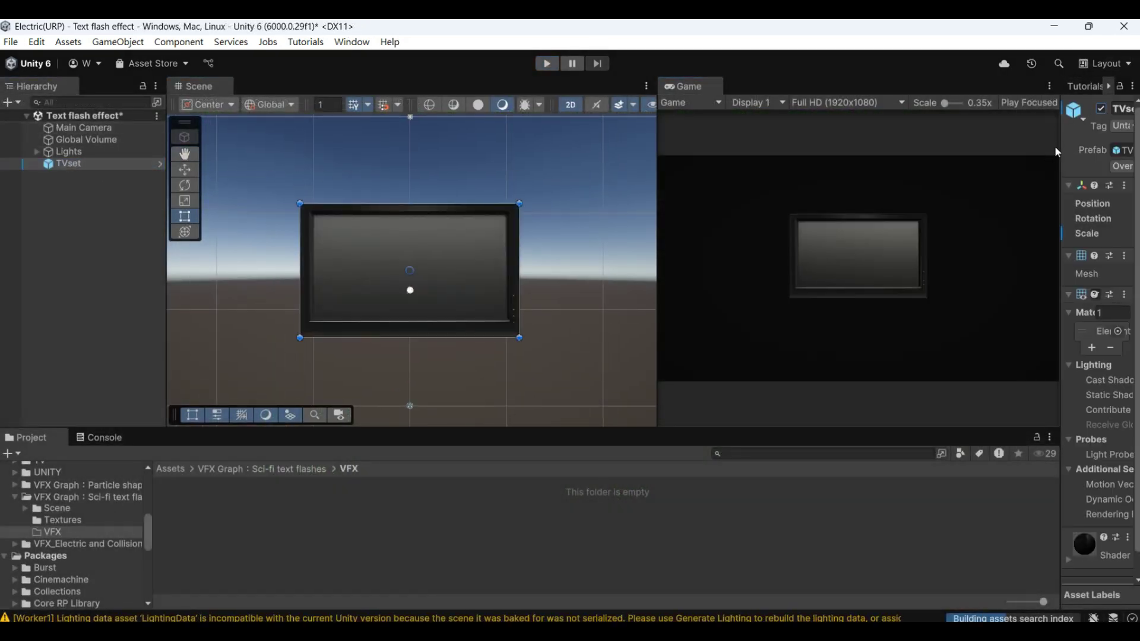
left_click_drag(1056, 147, 925, 146)
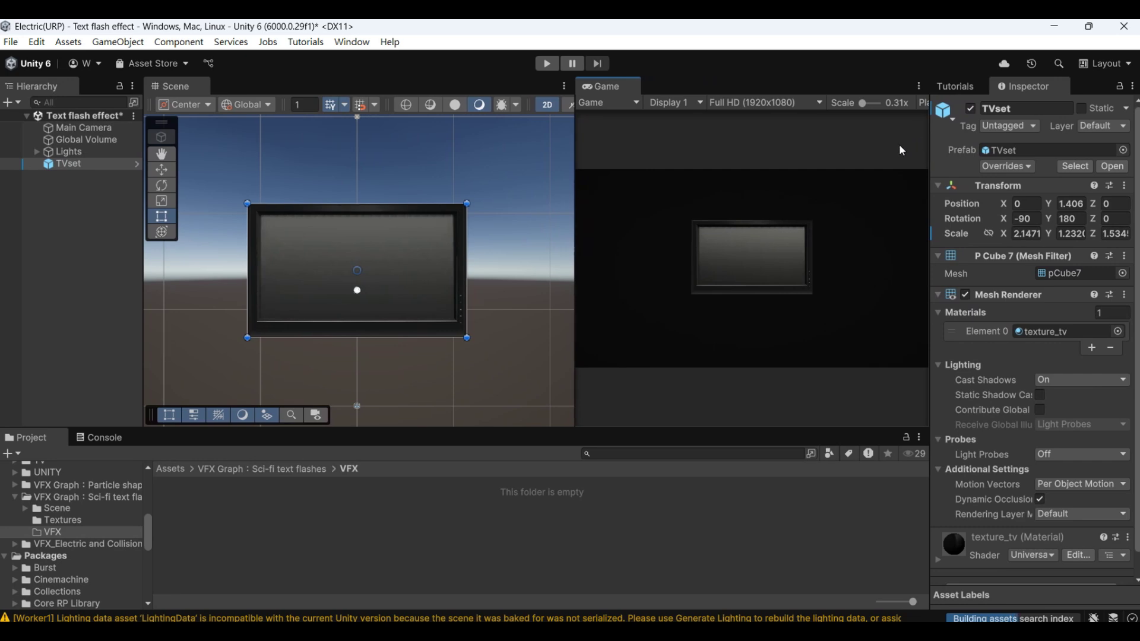
left_click(86, 141)
scroll(1042, 279, "down", 1)
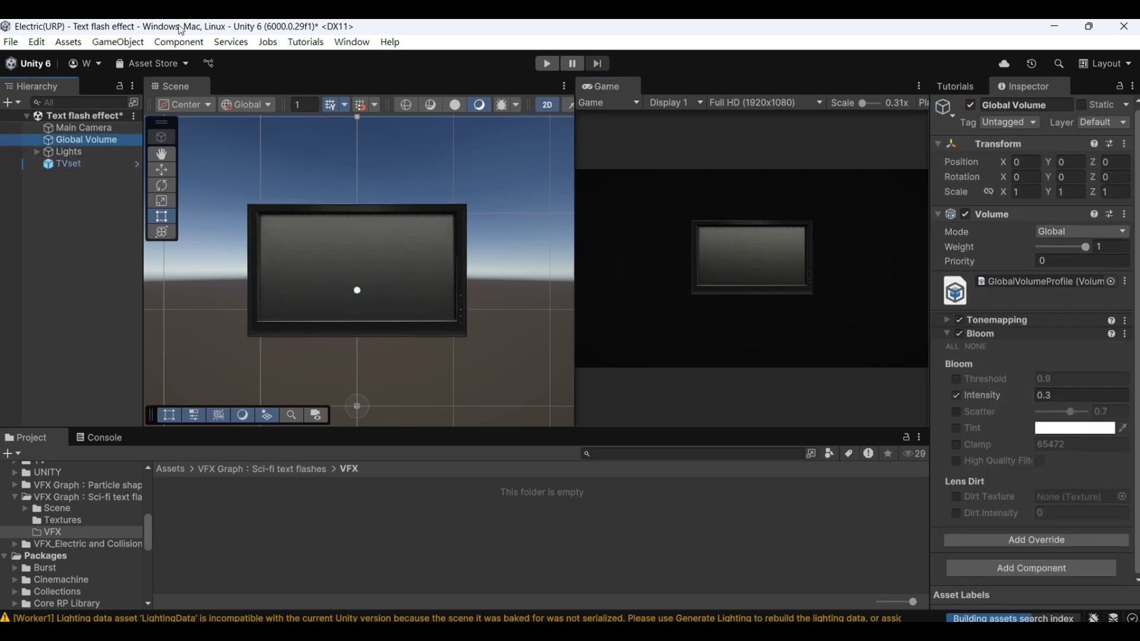
Check the Visual Effect Graph package in the Package Manager's Unity Registry and close the window.
left_click(352, 41)
left_click(460, 228)
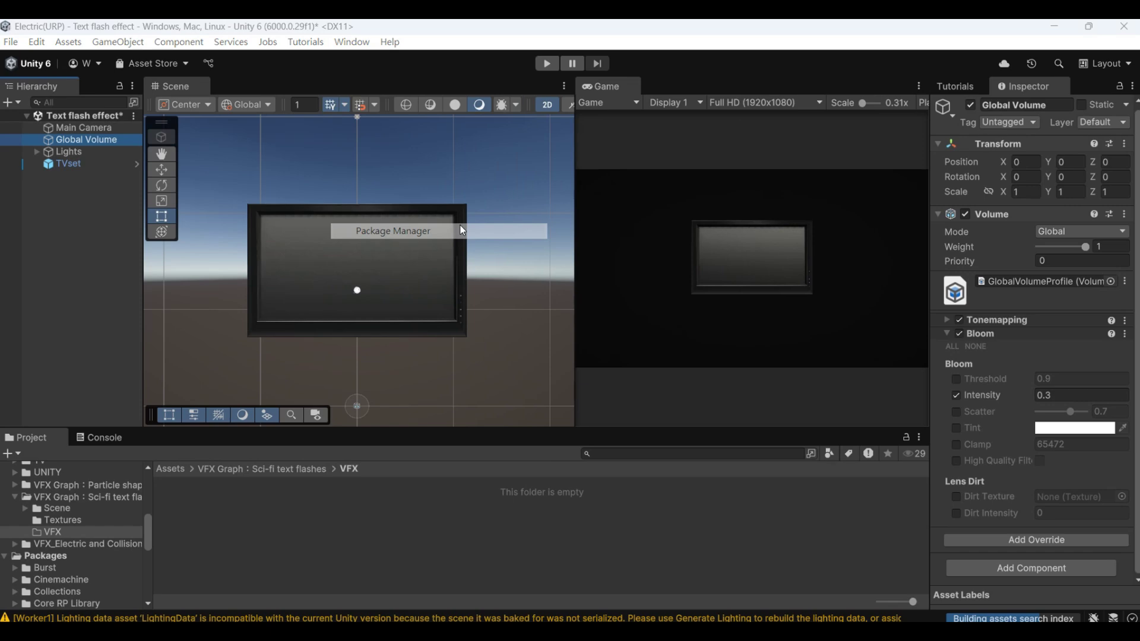
left_click(444, 153)
scroll(606, 224, "down", 15)
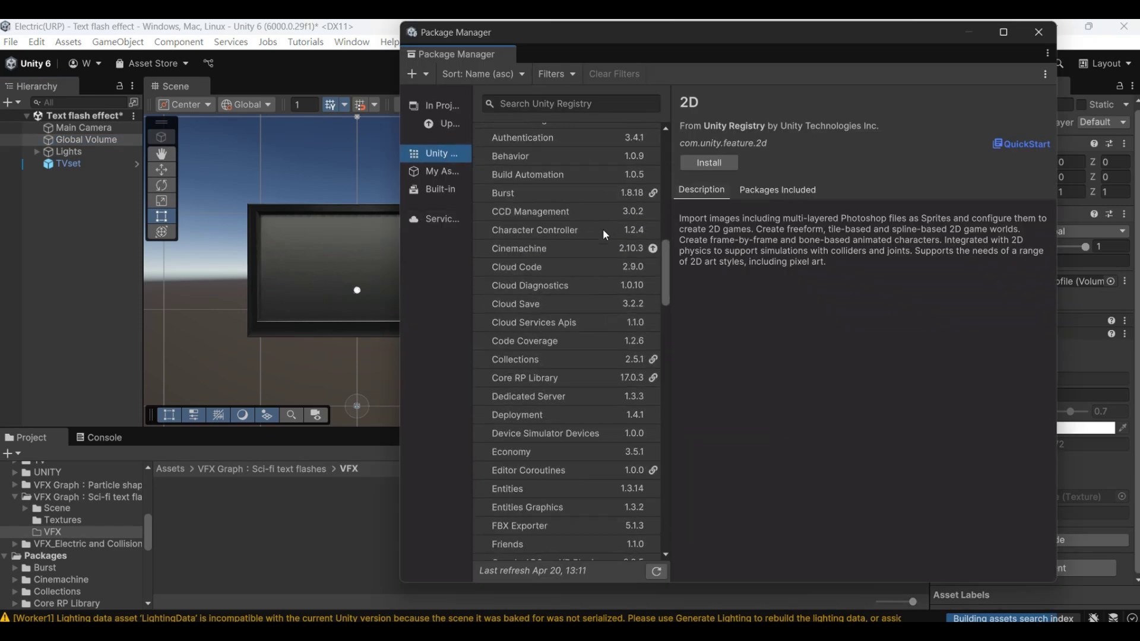
scroll(605, 234, "down", 15)
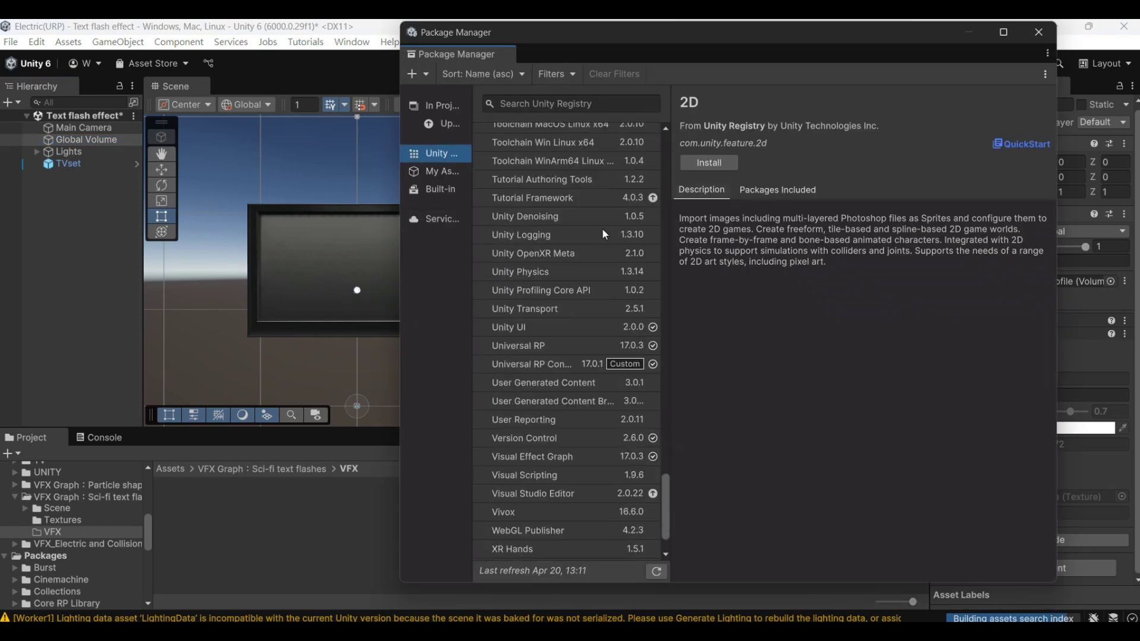
left_click(587, 456)
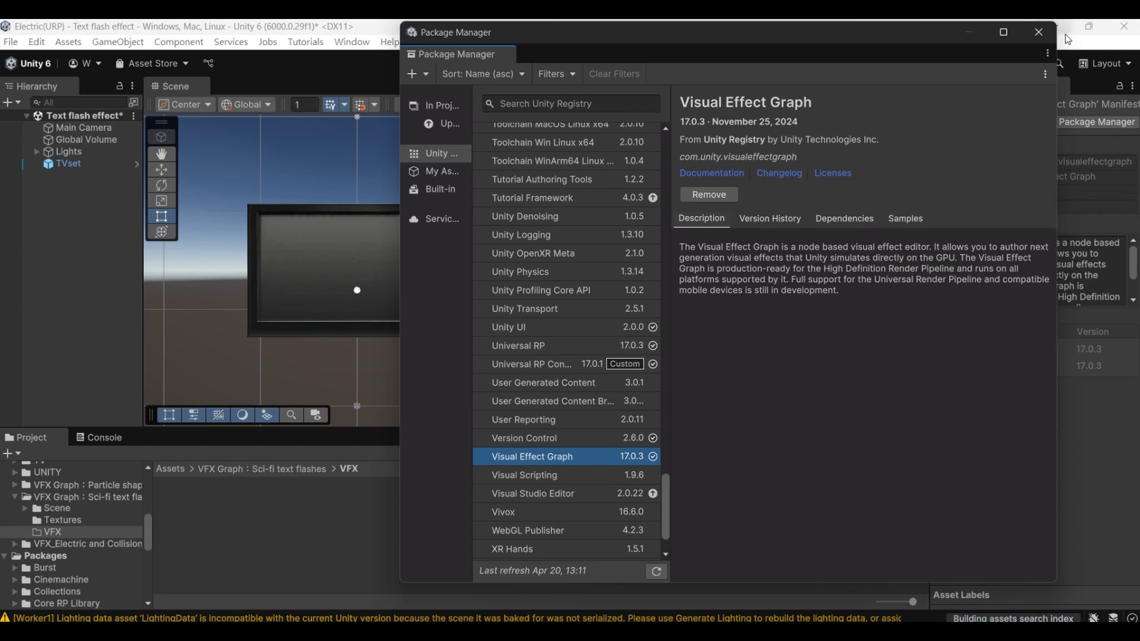
left_click(1038, 32)
Review the Visual Effects preferences, including the Experimental Operators/Blocks option, and close the window.
left_click(37, 42)
left_click(144, 469)
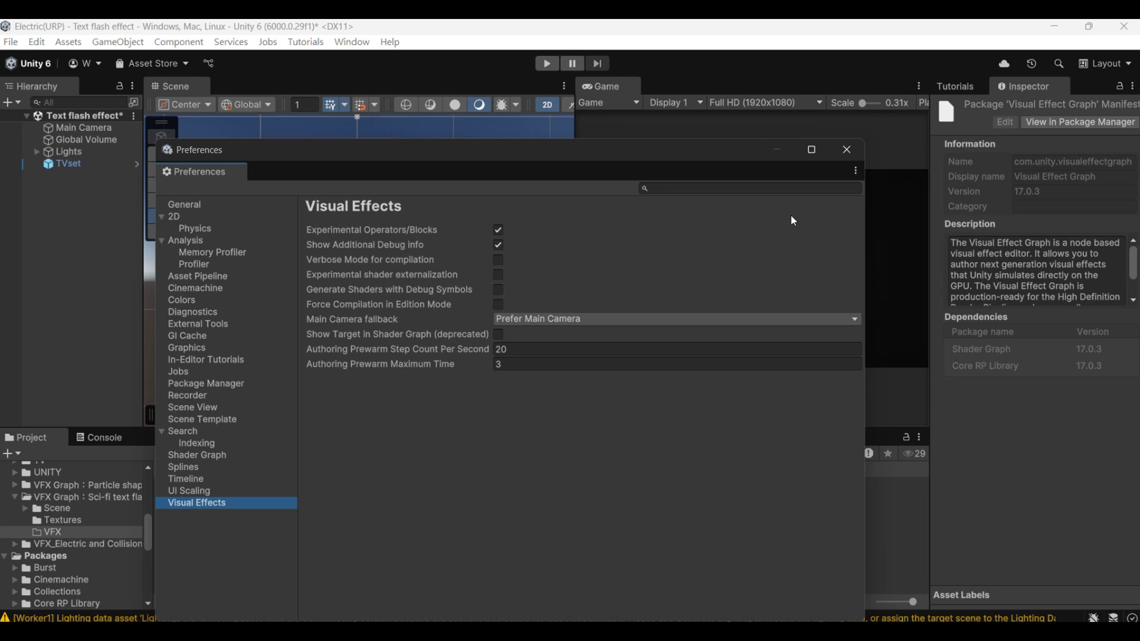
left_click(847, 150)
Create a Visual Effect Graph from the Simple Loop template in the VFX folder and name it SCI-FI TEXT.
left_click(332, 517)
right_click(343, 517)
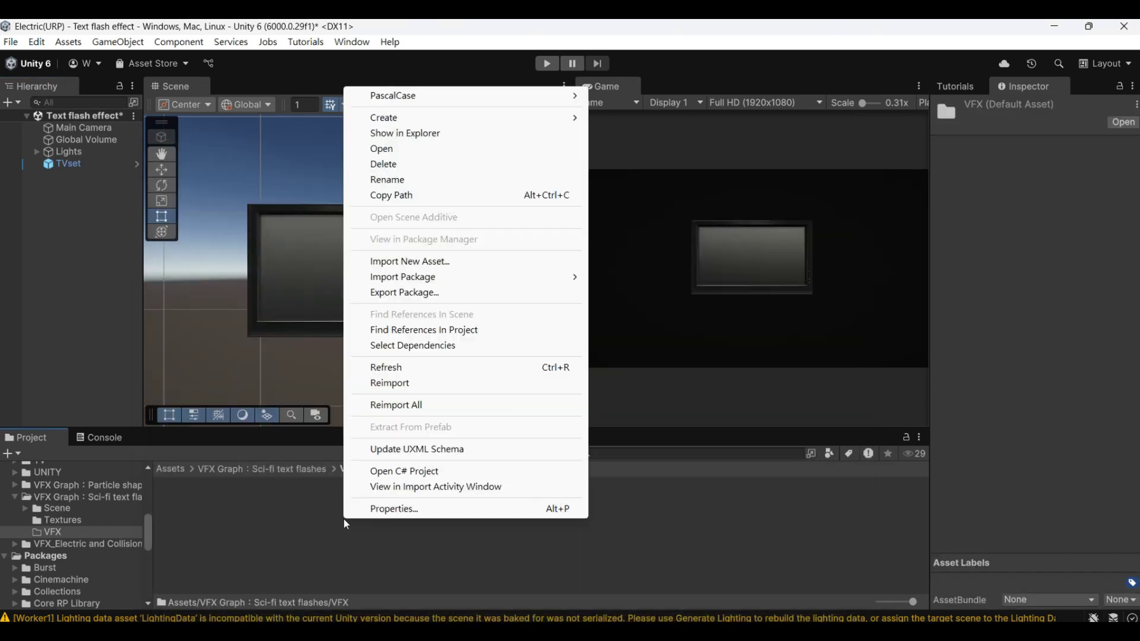
mouse_move(548, 114)
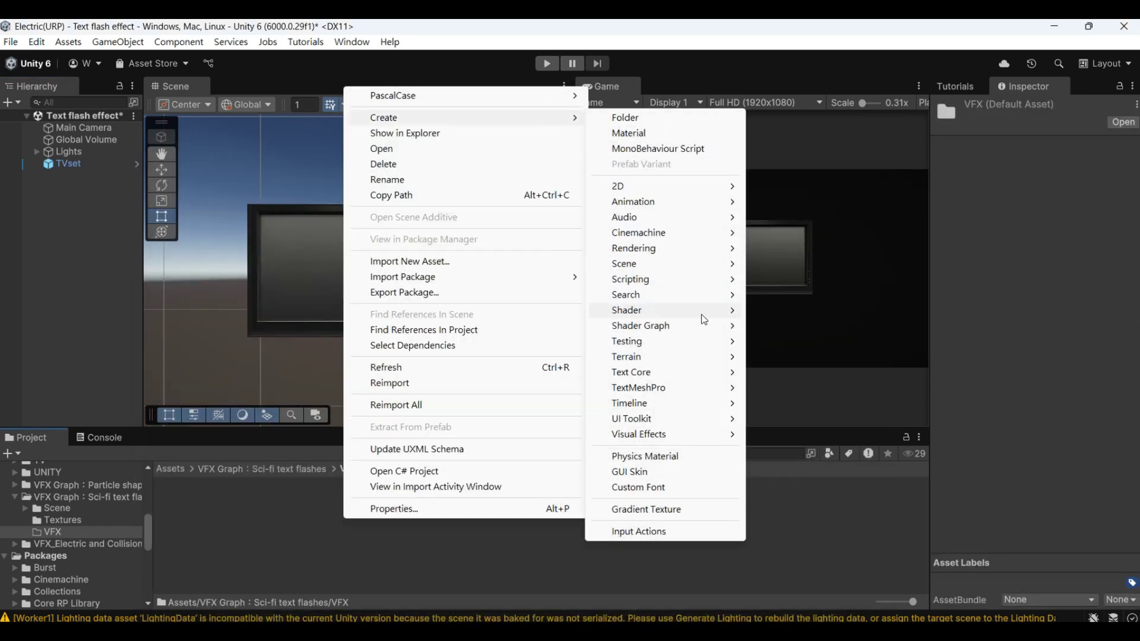
mouse_move(726, 434)
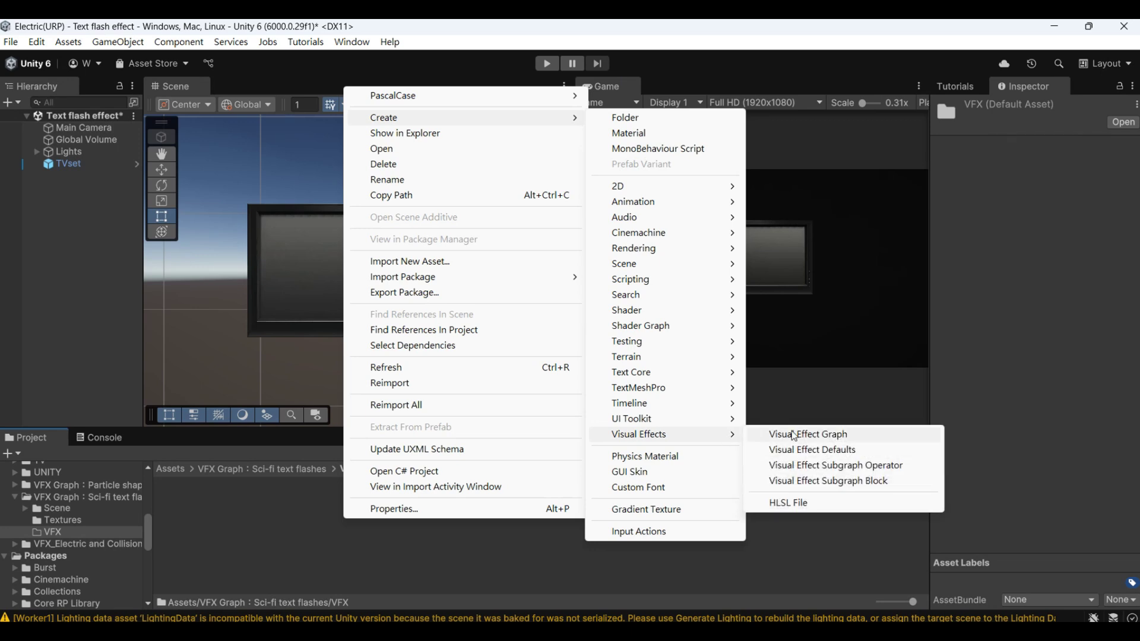
left_click(812, 434)
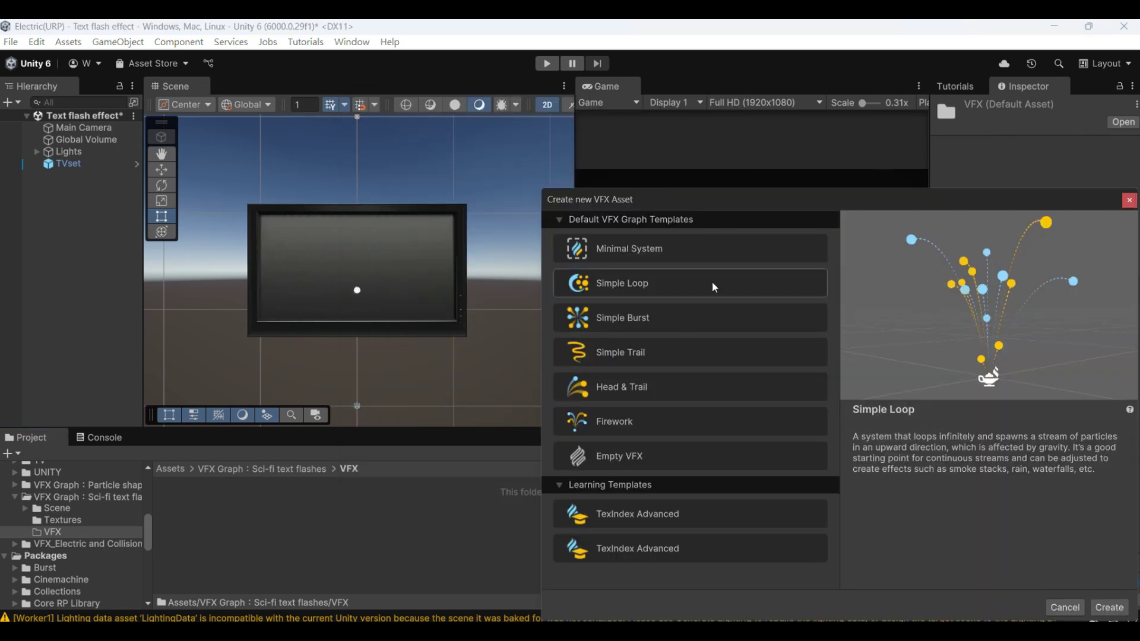
double_click(622, 285)
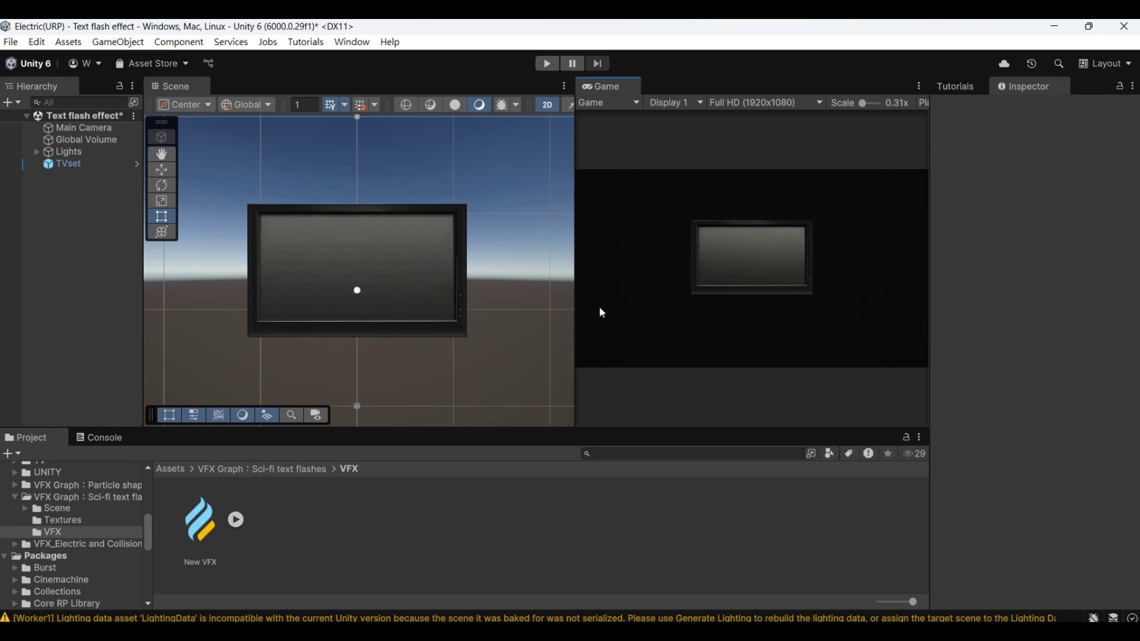
left_click(202, 563)
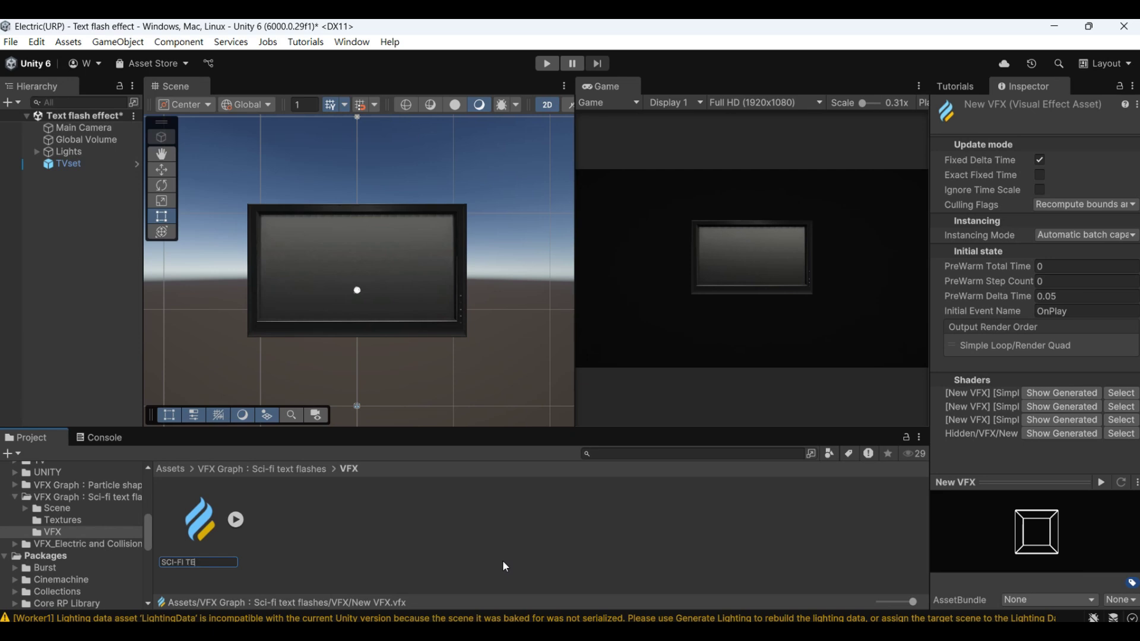
type("SCI-FI TEXT")
key("Return")
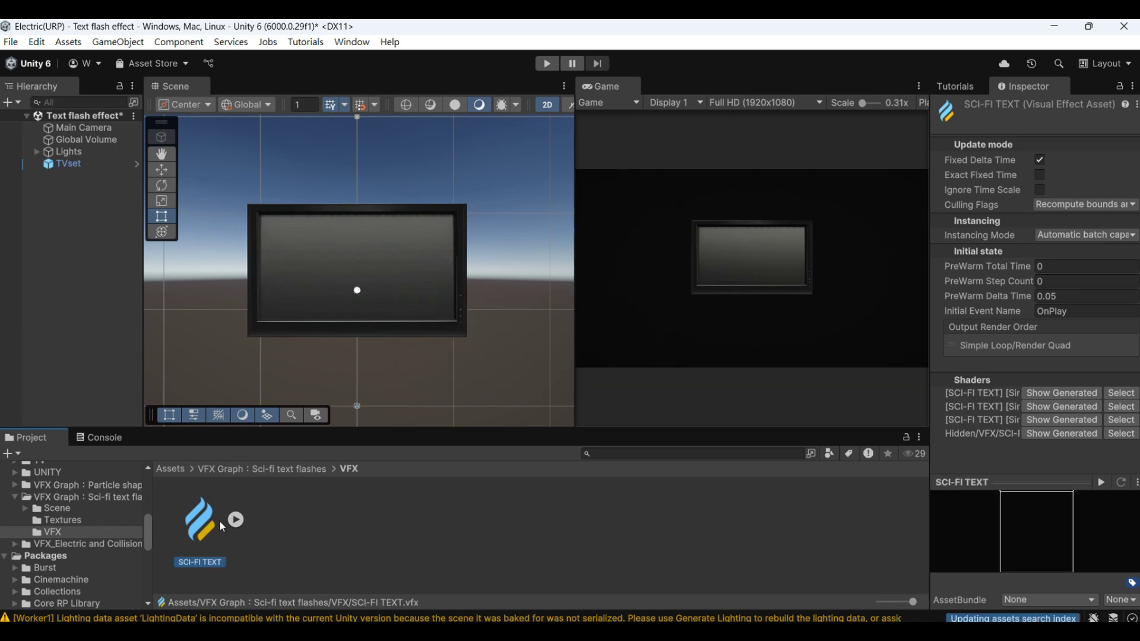
Add the SCI-FI TEXT effect to the scene hierarchy and open its graph for editing.
left_click_drag(31, 212, 36, 226)
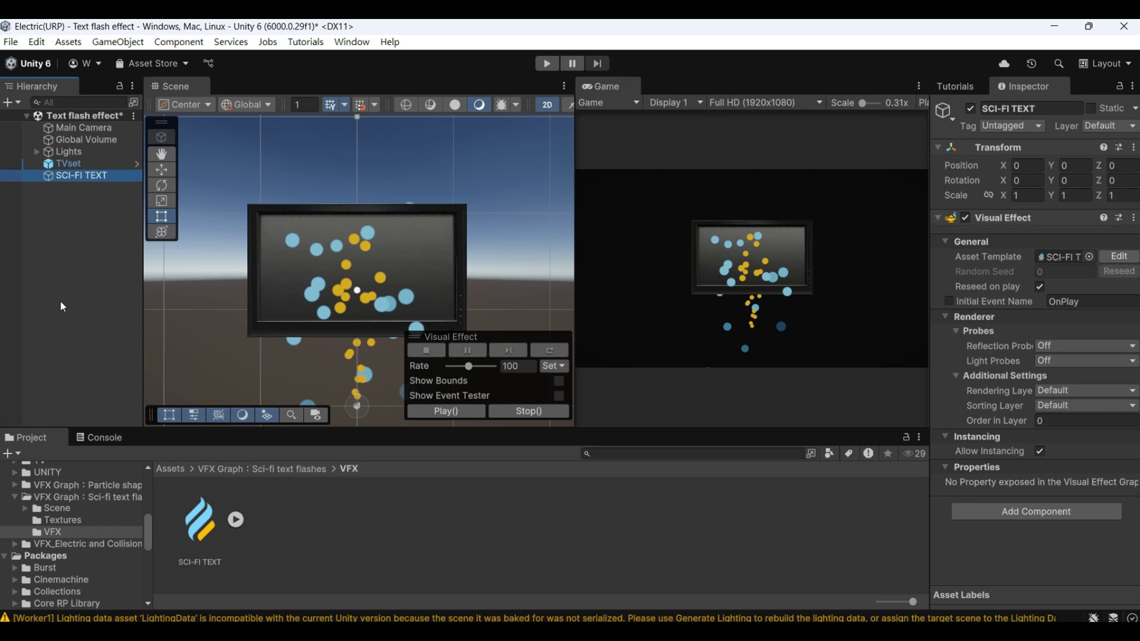
left_click(1120, 258)
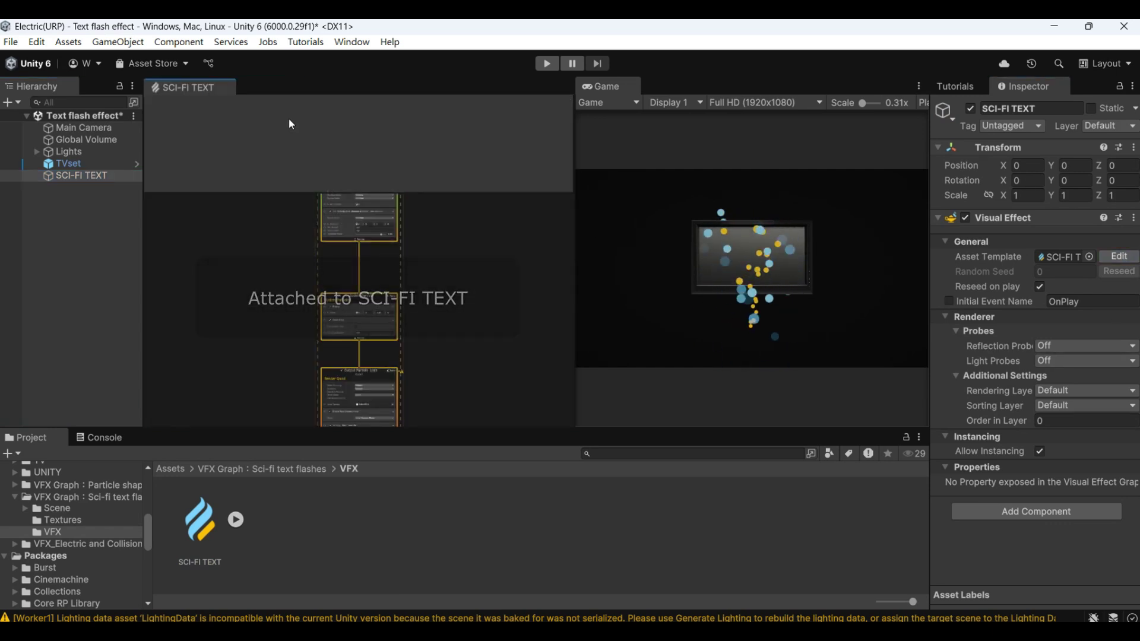
Undock the SCI-FI TEXT graph into an enlarged floating window and resize the editor panes so the Game view stays visible beside it.
left_click_drag(388, 261, 388, 261)
left_click_drag(599, 442, 684, 605)
left_click_drag(284, 97, 283, 55)
left_click_drag(400, 53, 275, 50)
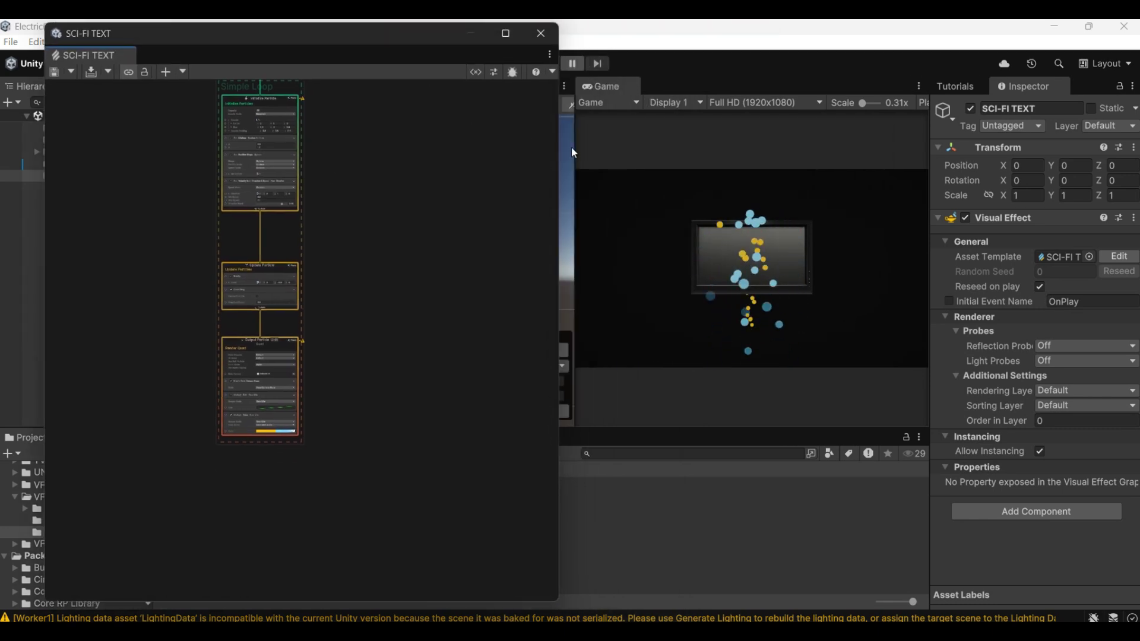
left_click_drag(571, 147, 690, 146)
left_click_drag(929, 169, 956, 171)
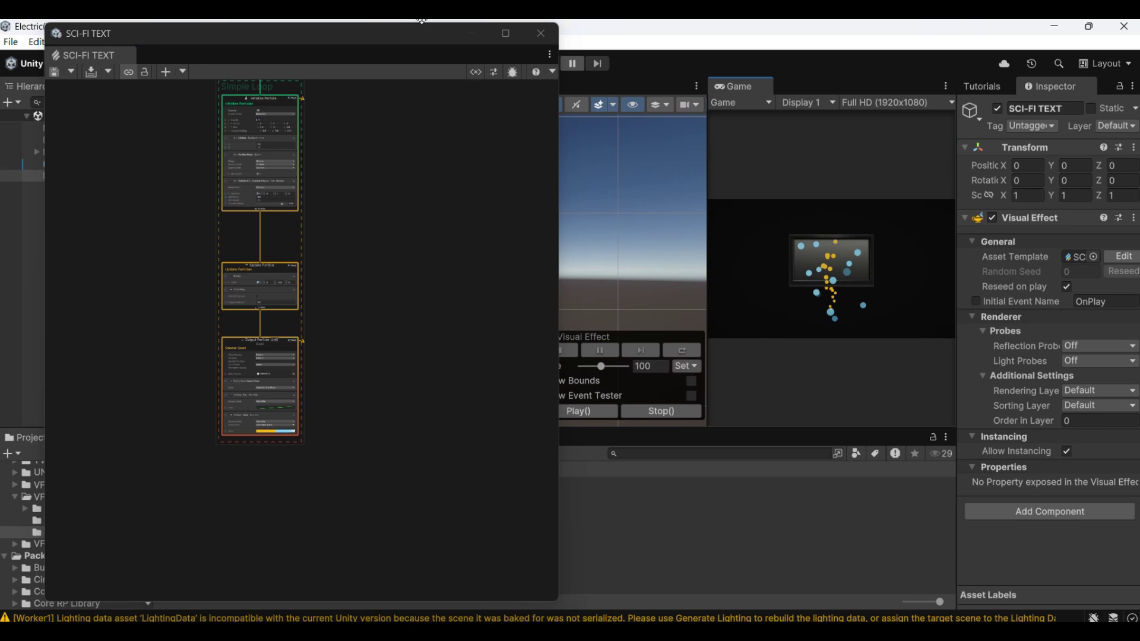
left_click_drag(268, 33, 391, 36)
Delete the Constant Spawn Rate block from the Spawn context.
scroll(361, 187, "up", 10)
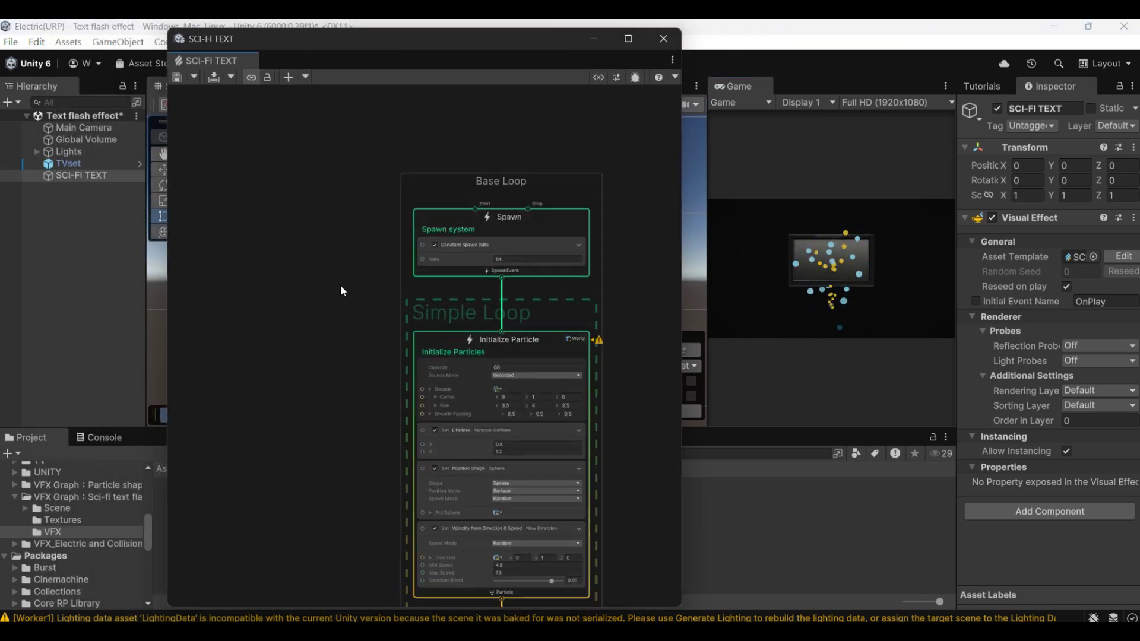
middle_click_drag(306, 301, 294, 273)
left_click(475, 230)
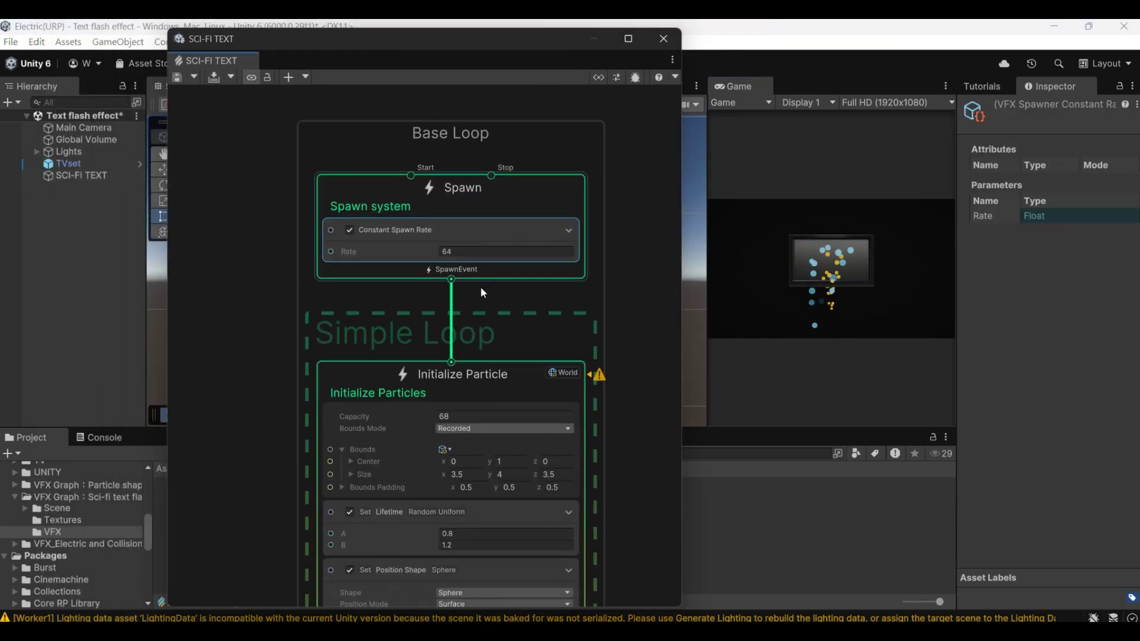
key("Delete")
Add a Single Burst block to the Spawn context and set its Count to 6.
right_click(520, 235)
left_click(536, 246)
type("s")
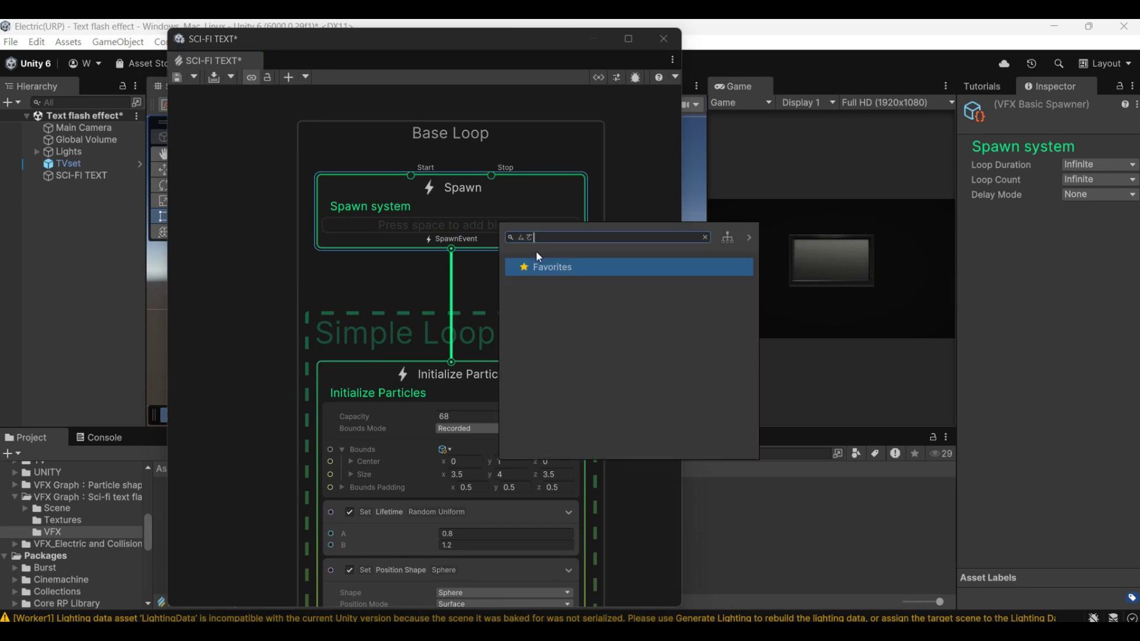
type("ingle")
key("Return")
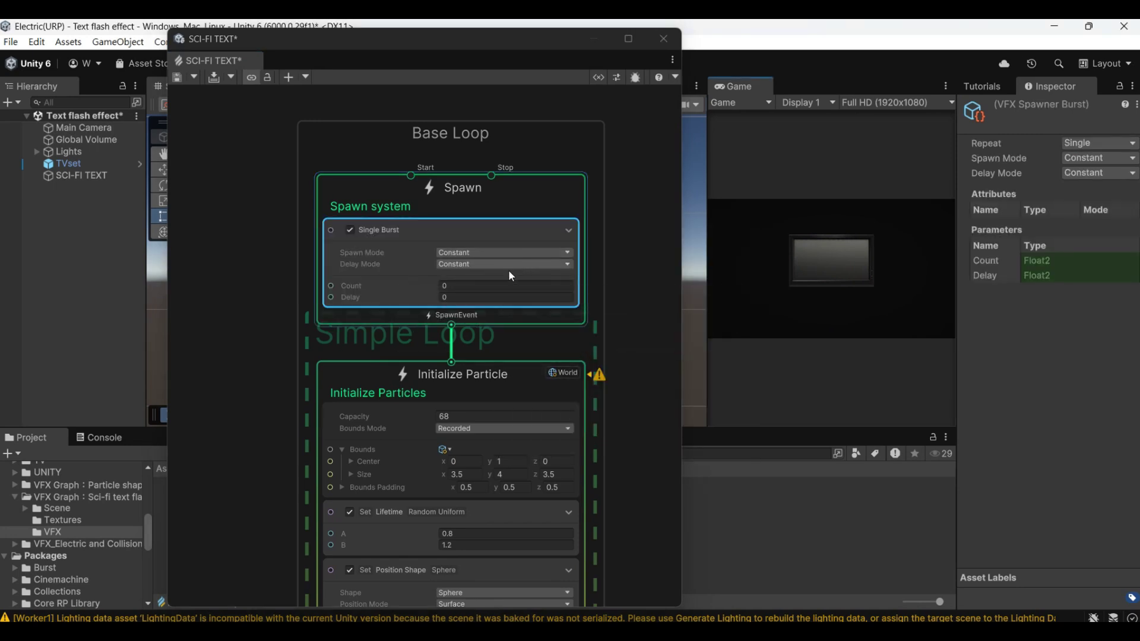
left_click(468, 285)
type("6")
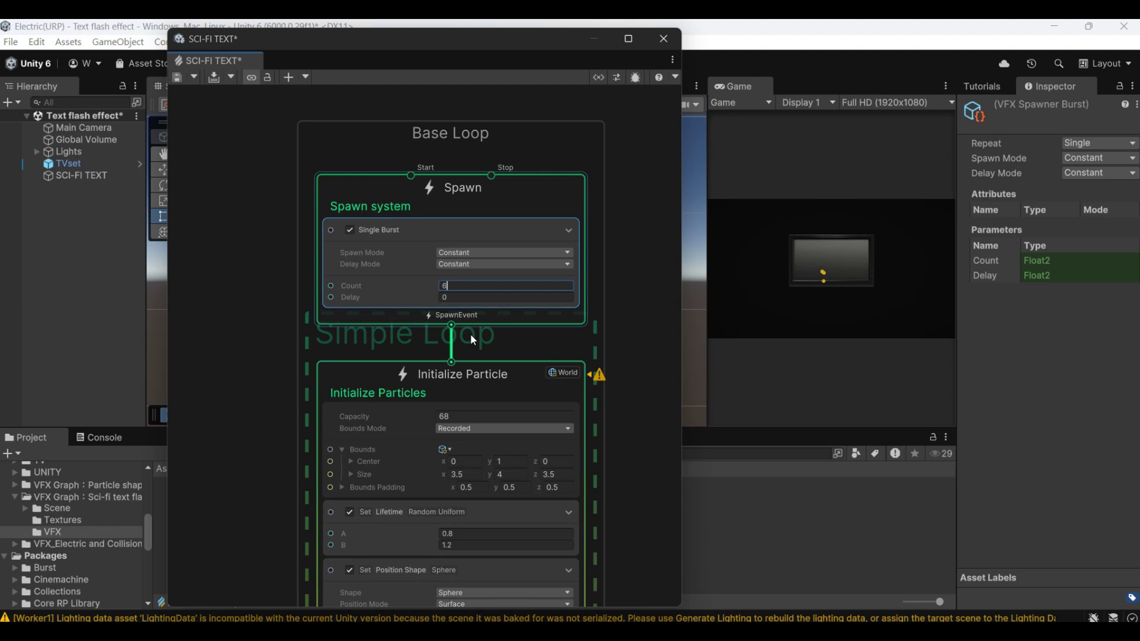
Set Initialize Particle's Capacity to 6, its Bounds Mode to Manual and its space to Local.
middle_click_drag(268, 371, 291, 250)
middle_click_drag(287, 348, 280, 323)
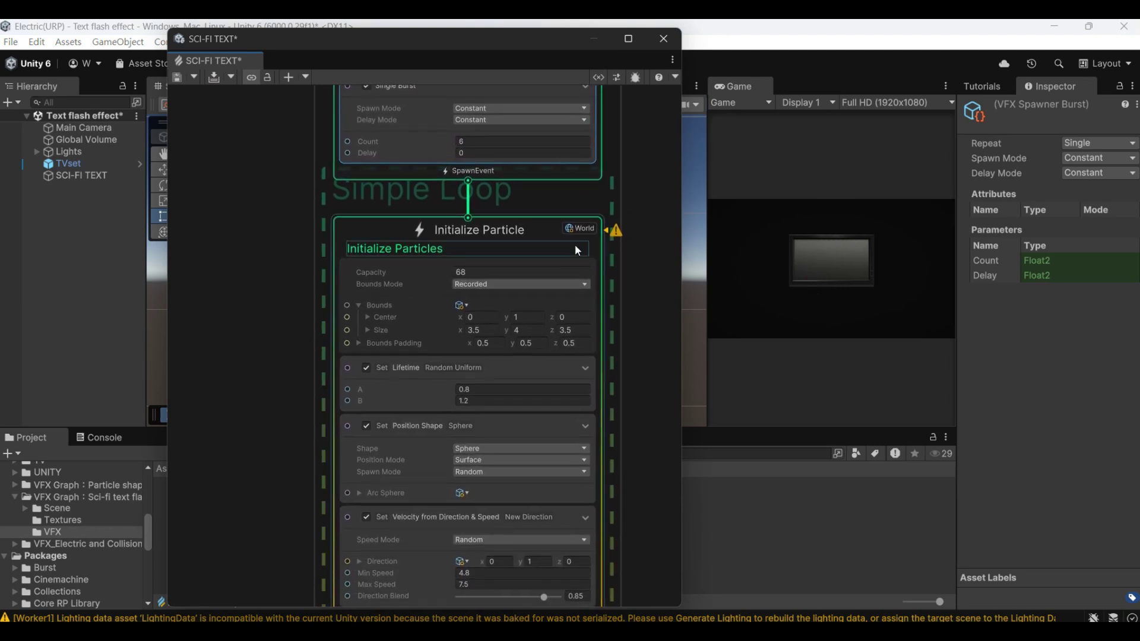
left_click(505, 273)
left_click(500, 283)
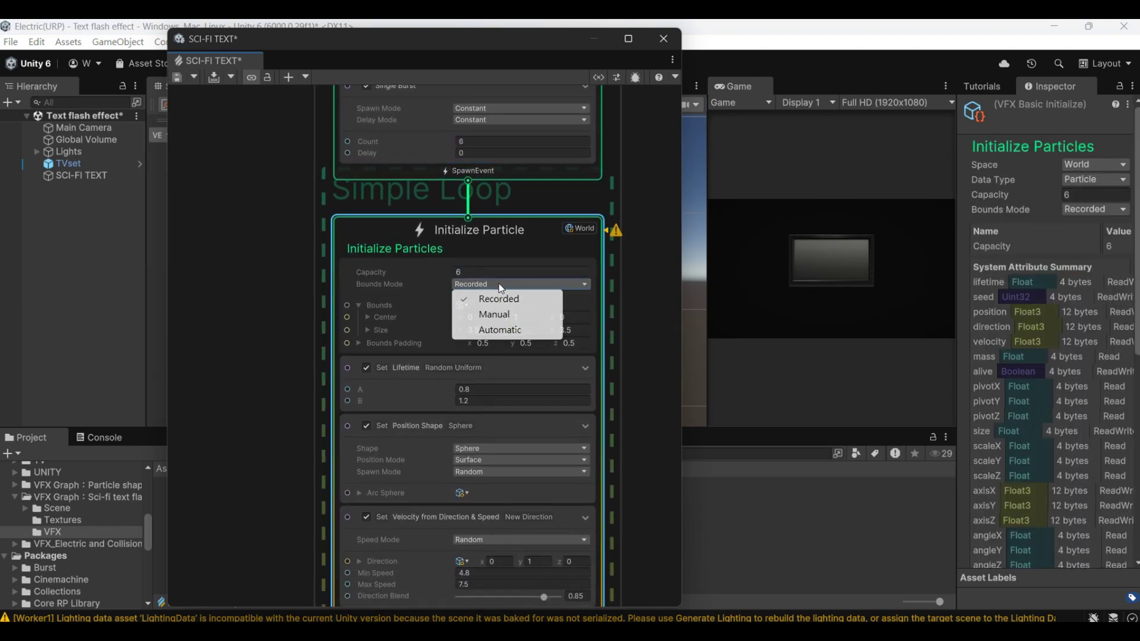
left_click(483, 315)
scroll(469, 285, "down", 1)
left_click(458, 283)
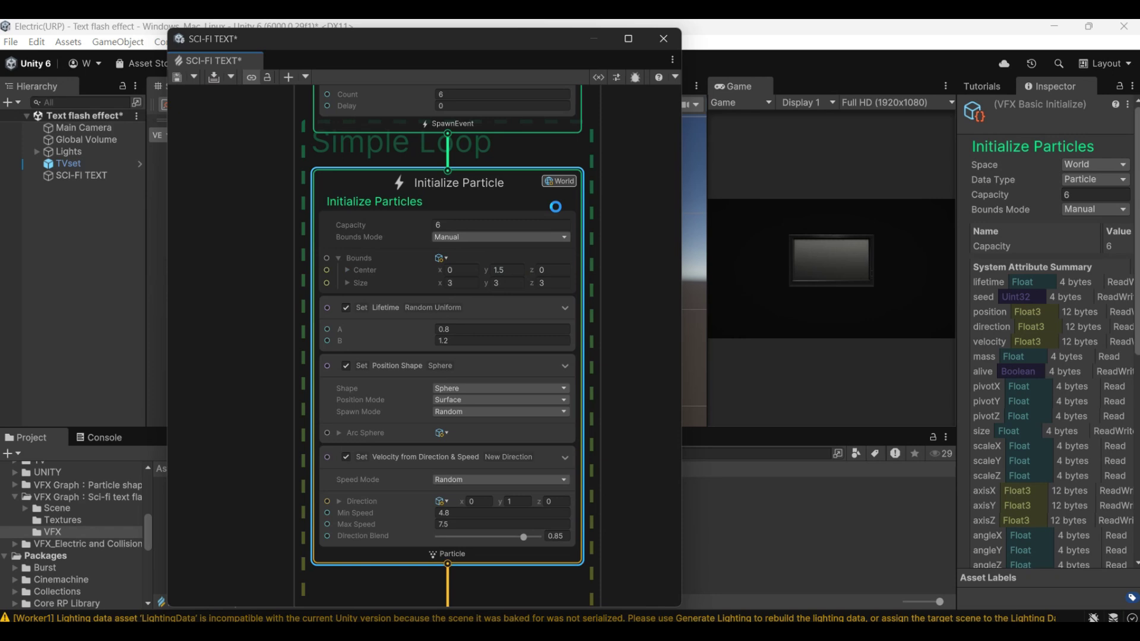
Switch the Set Lifetime block's Random mode to Off and set its Lifetime to 5.
left_click(518, 245)
left_click(1111, 188)
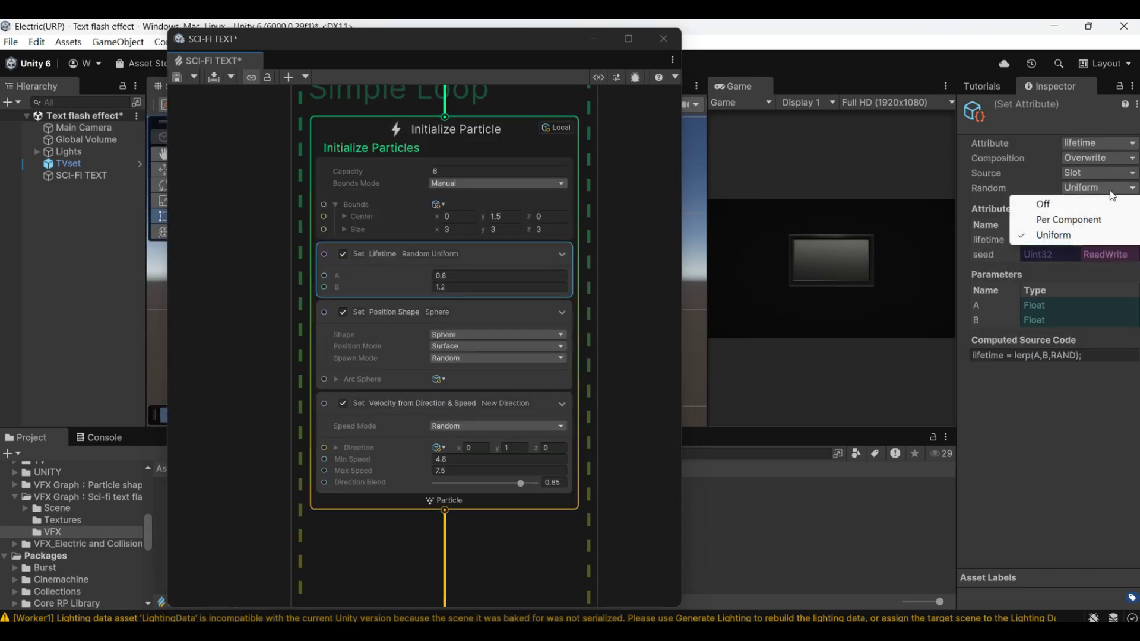
left_click(1108, 204)
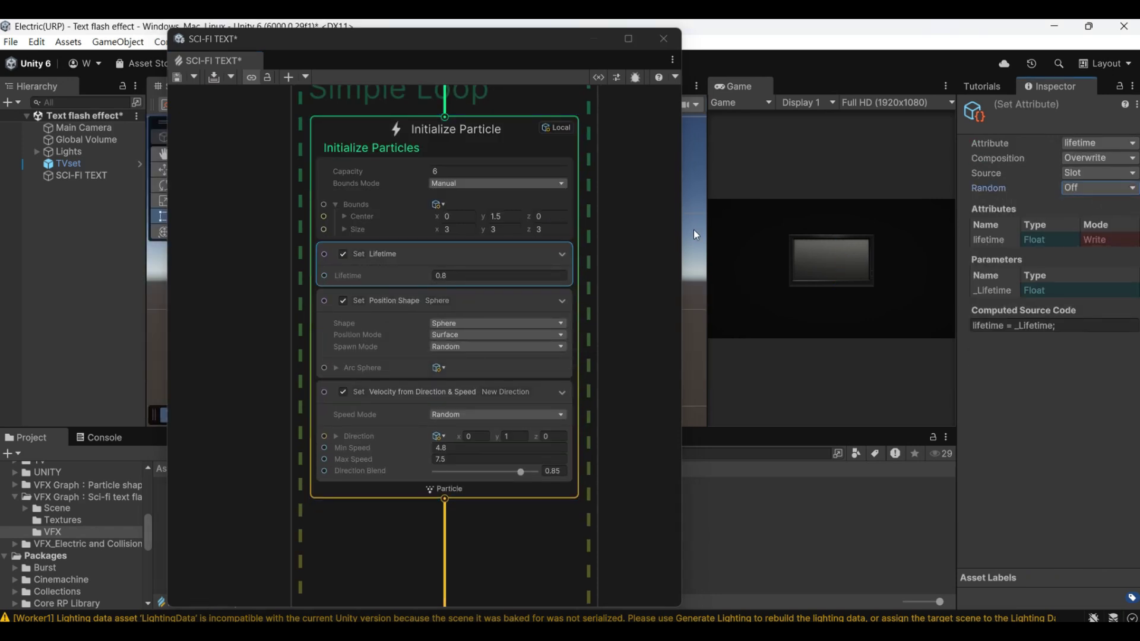
left_click(460, 275)
type("5")
Delete the Set Position Shape and Set Velocity from Direction & Speed blocks from Initialize Particle.
left_click(503, 297)
key("Delete")
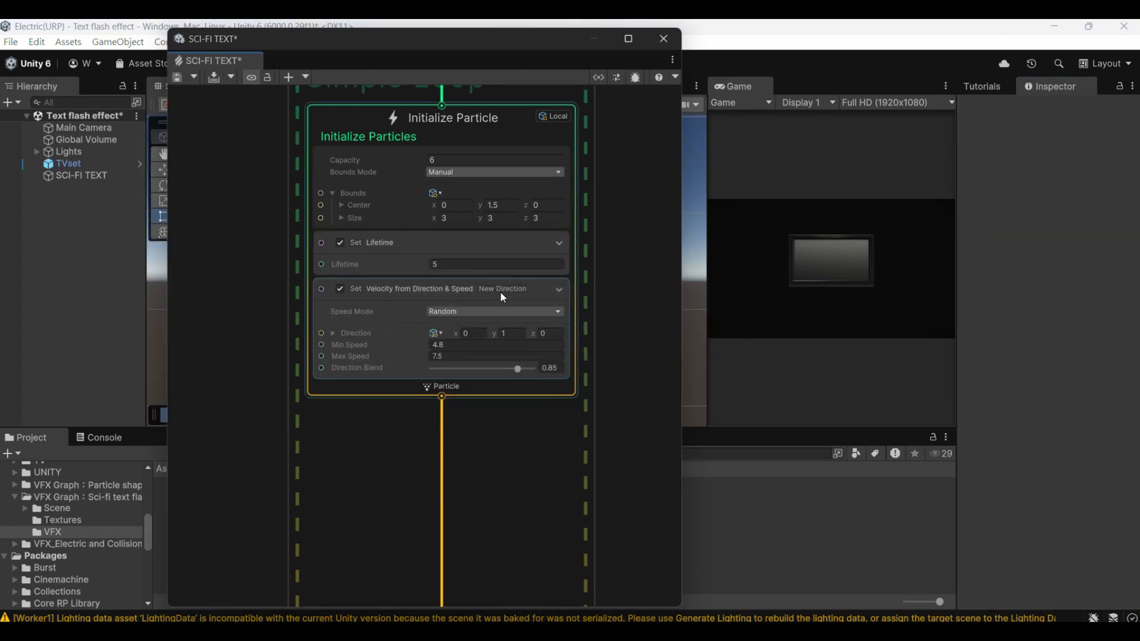
left_click(501, 292)
key("Delete")
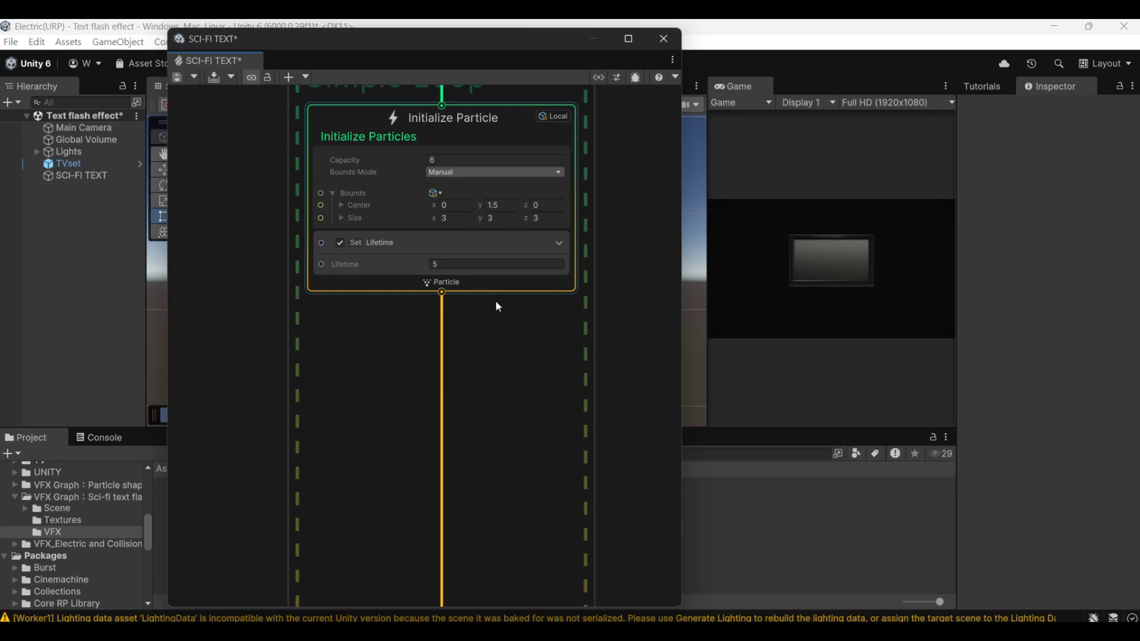
Add a Set Position Shape block to the Initialize Particle context.
right_click(523, 291)
left_click(550, 301)
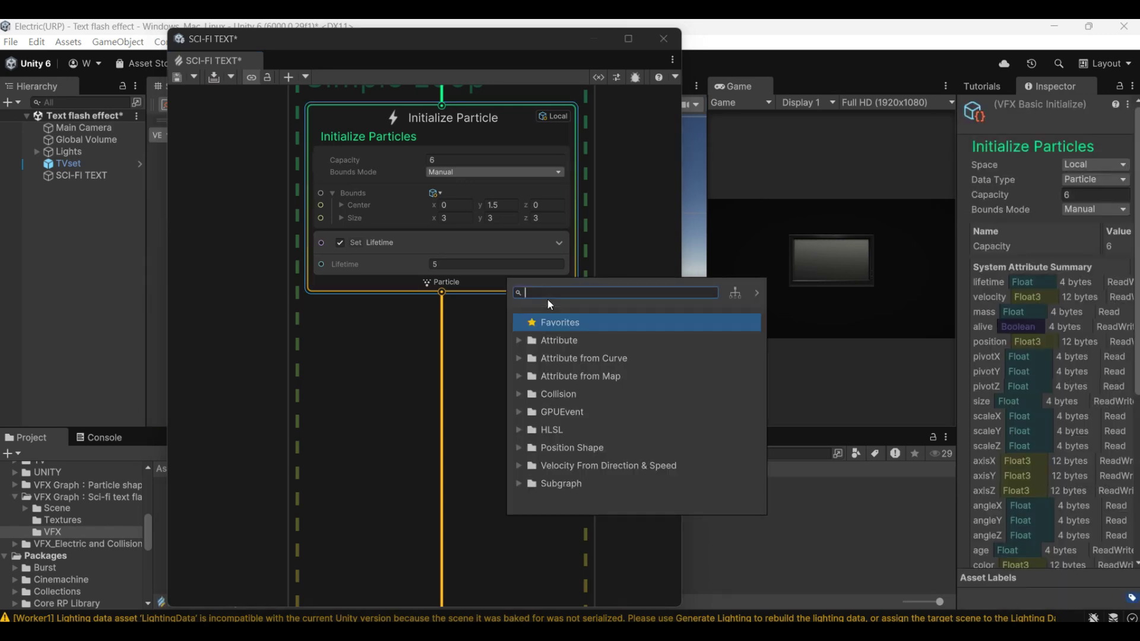
type("set pos")
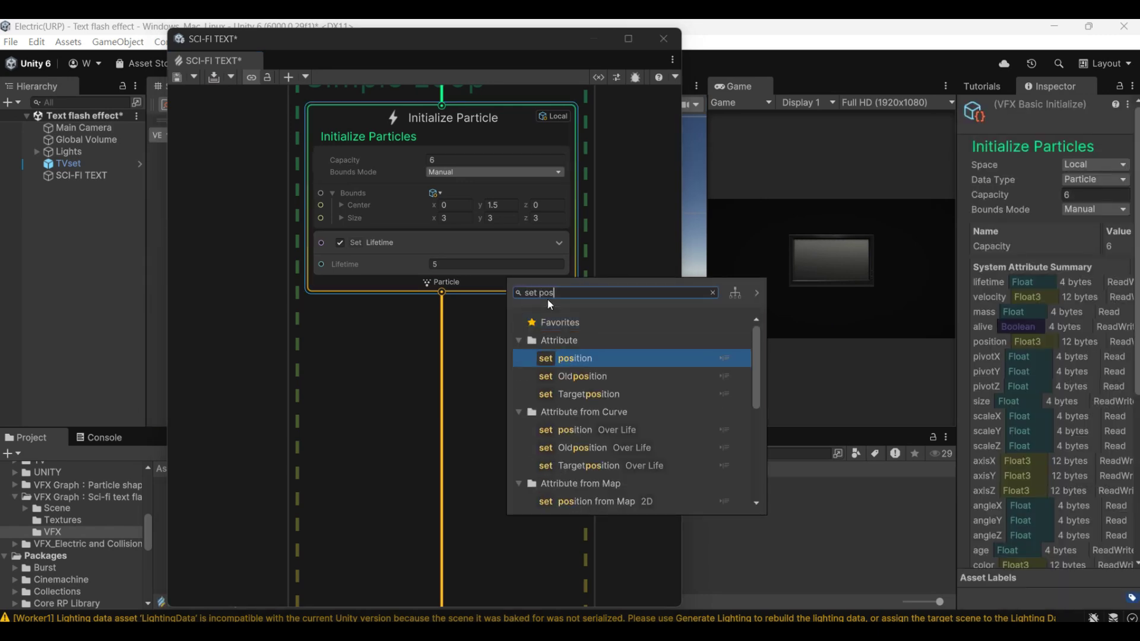
type(" sh")
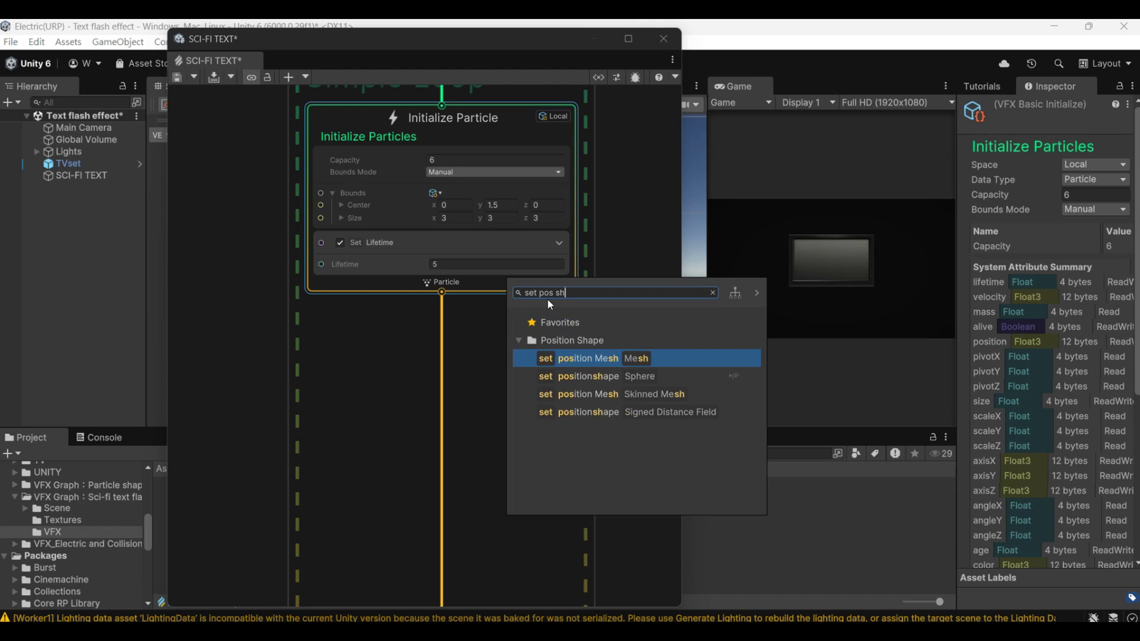
key("Down")
key("Return")
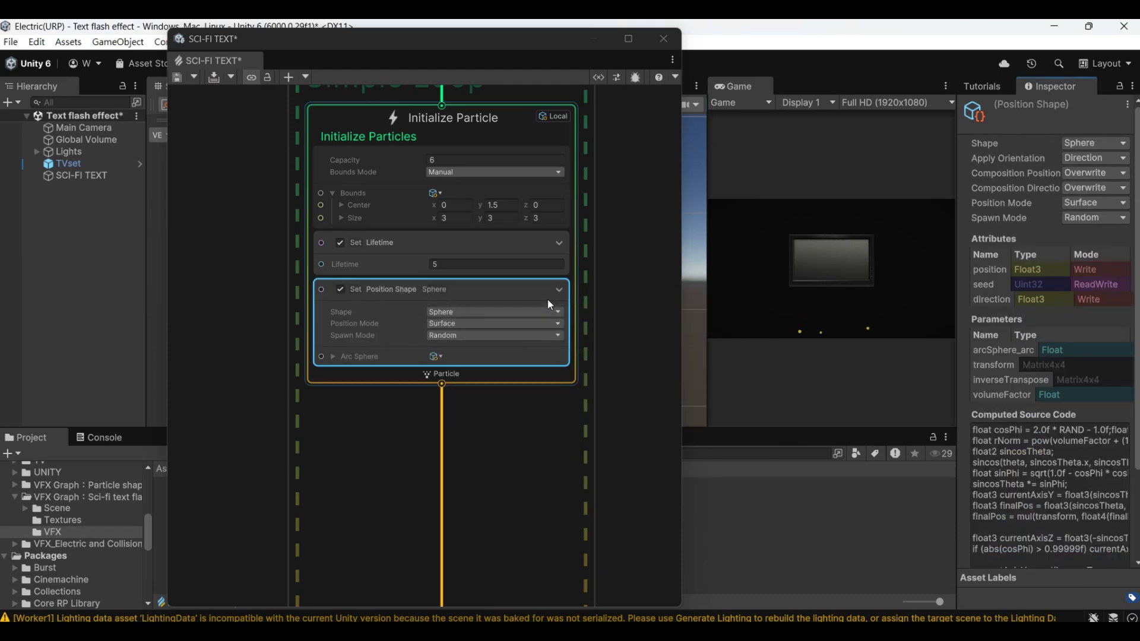
Set the Position Shape block's Shape to Line and its Spawn Mode to Custom.
left_click(502, 312)
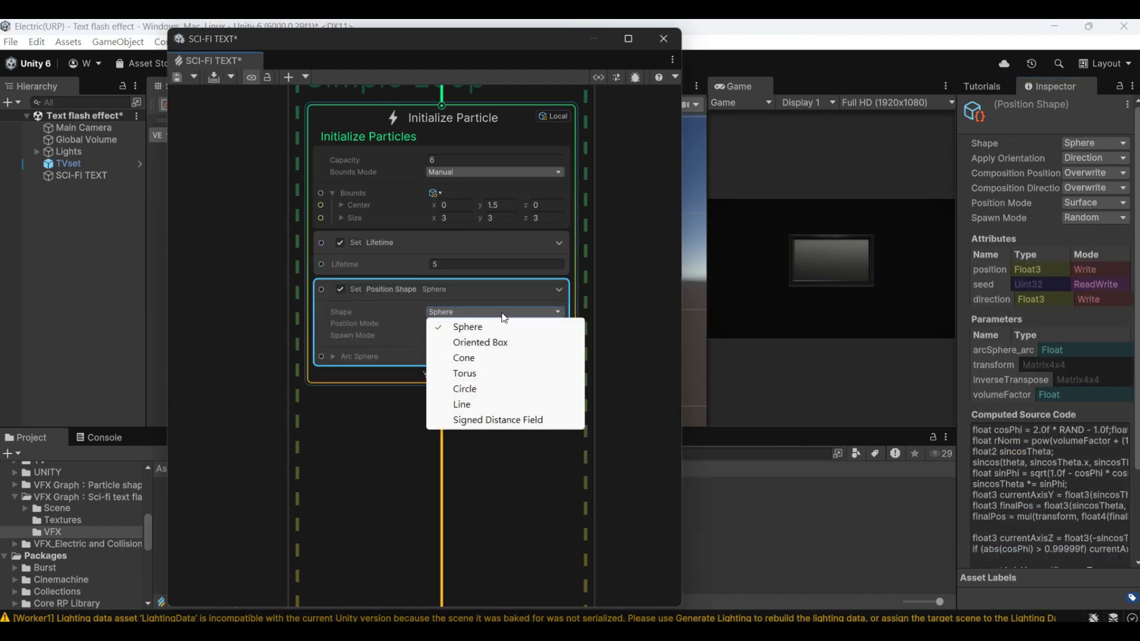
left_click(492, 402)
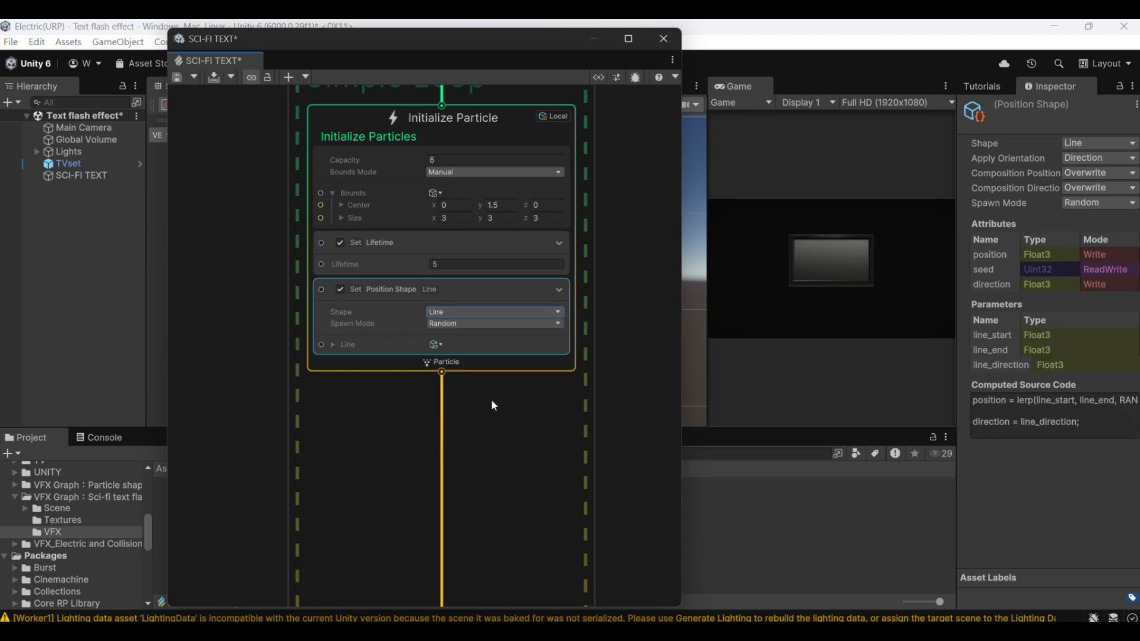
left_click(466, 322)
left_click(469, 354)
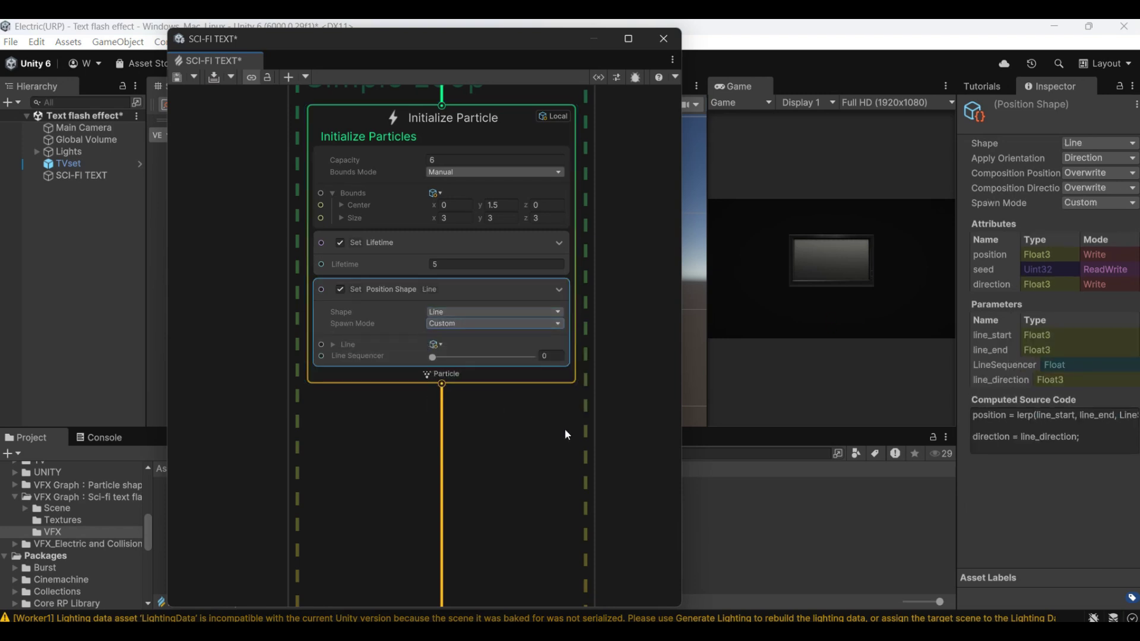
Create a Get Spawn Index operator in the empty graph area beside the Initialize Particle context.
middle_click_drag(279, 374, 472, 366)
scroll(418, 332, "down", 4)
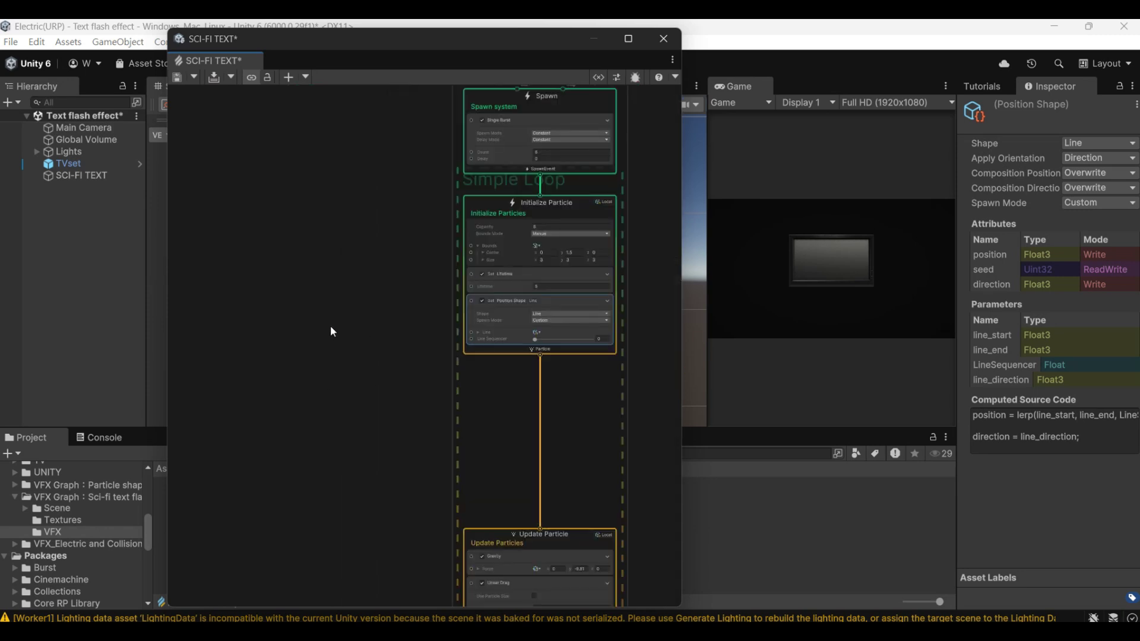
middle_click_drag(330, 327, 447, 327)
right_click(257, 281)
left_click(264, 286)
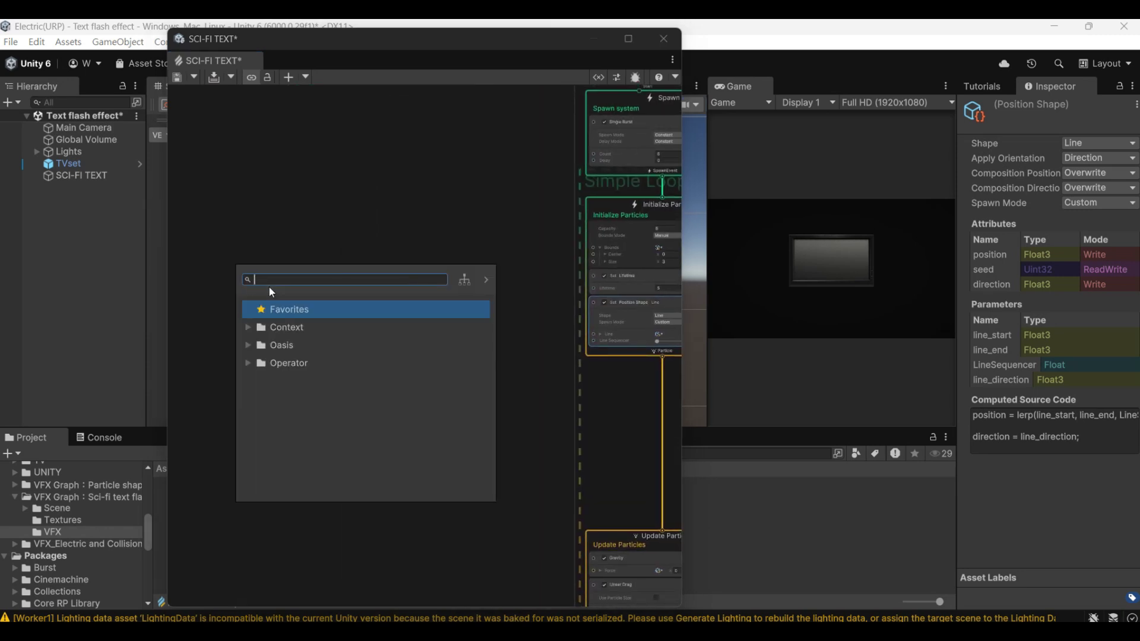
type("get spa")
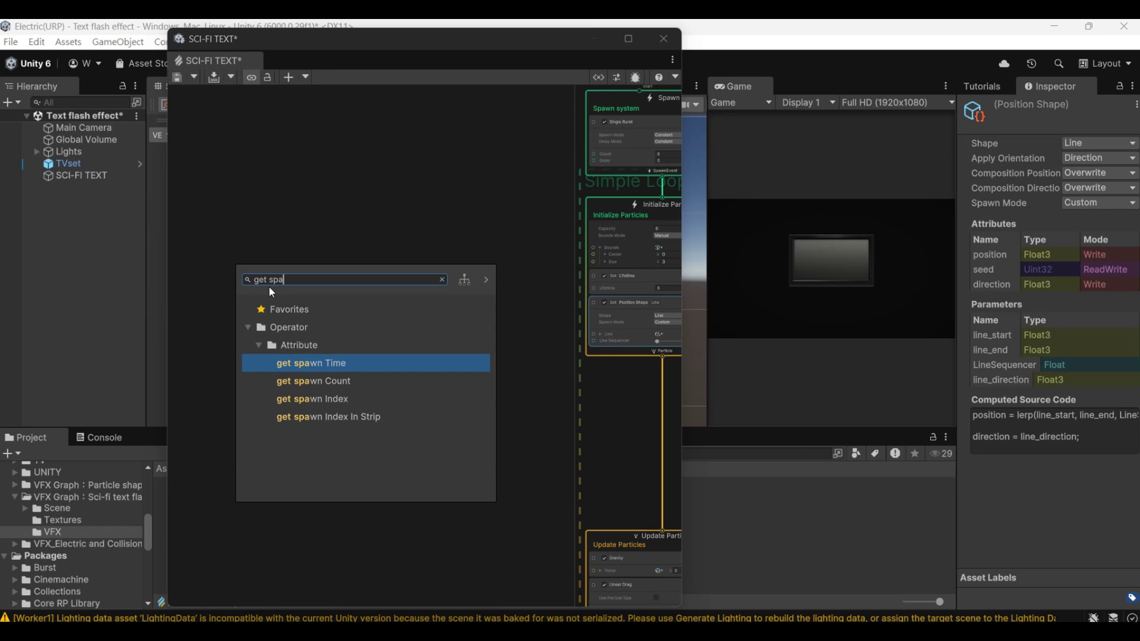
key("Down")
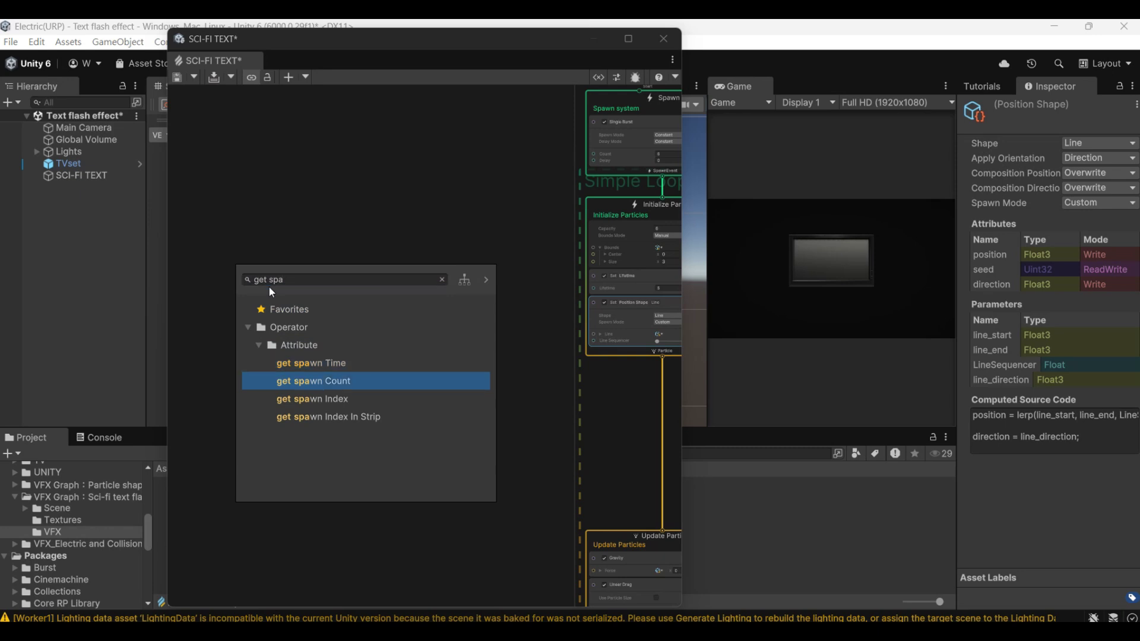
key("Down")
key("Return")
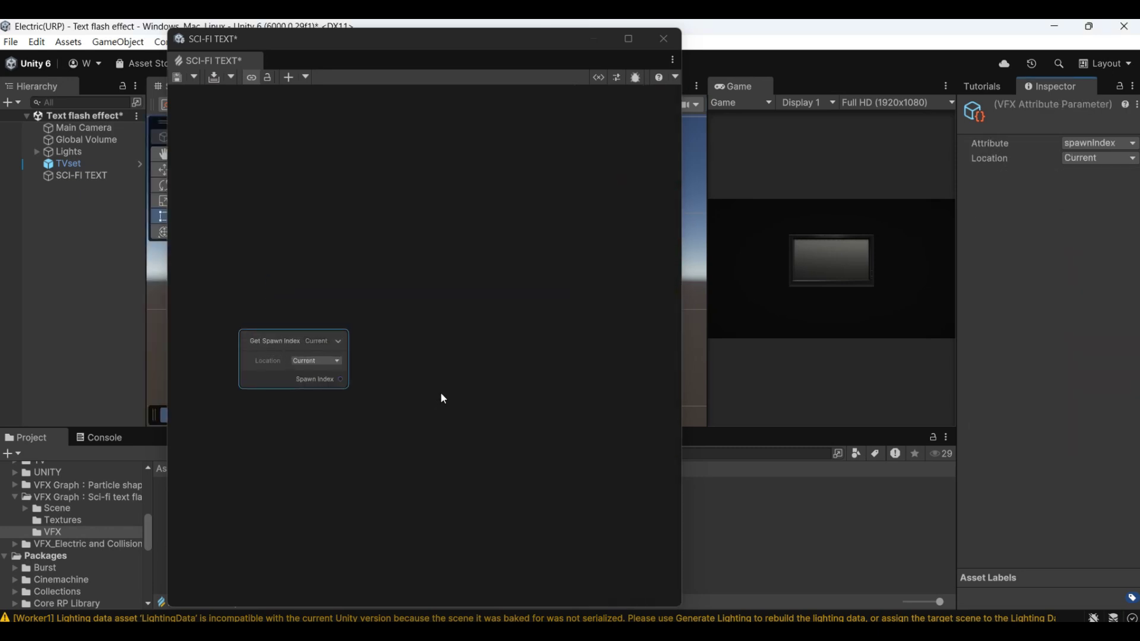
Create a Divide operator next to Get Spawn Index and connect Spawn Index to its A input.
scroll(440, 393, "up", 1)
right_click(445, 306)
left_click(455, 316)
type("d")
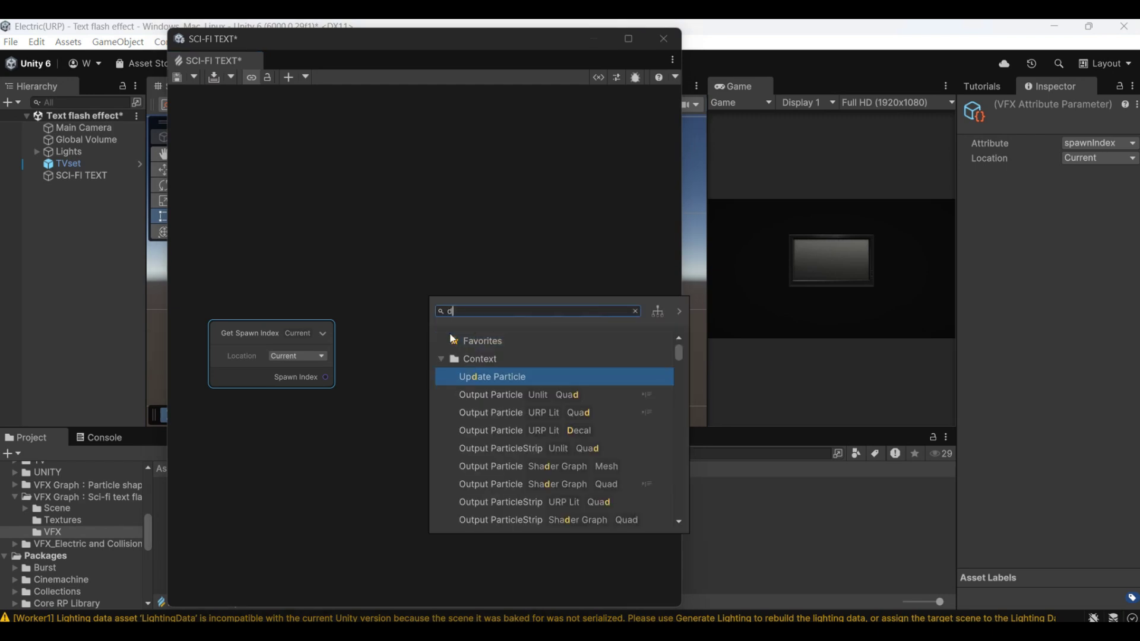
type("ivide")
key("Return")
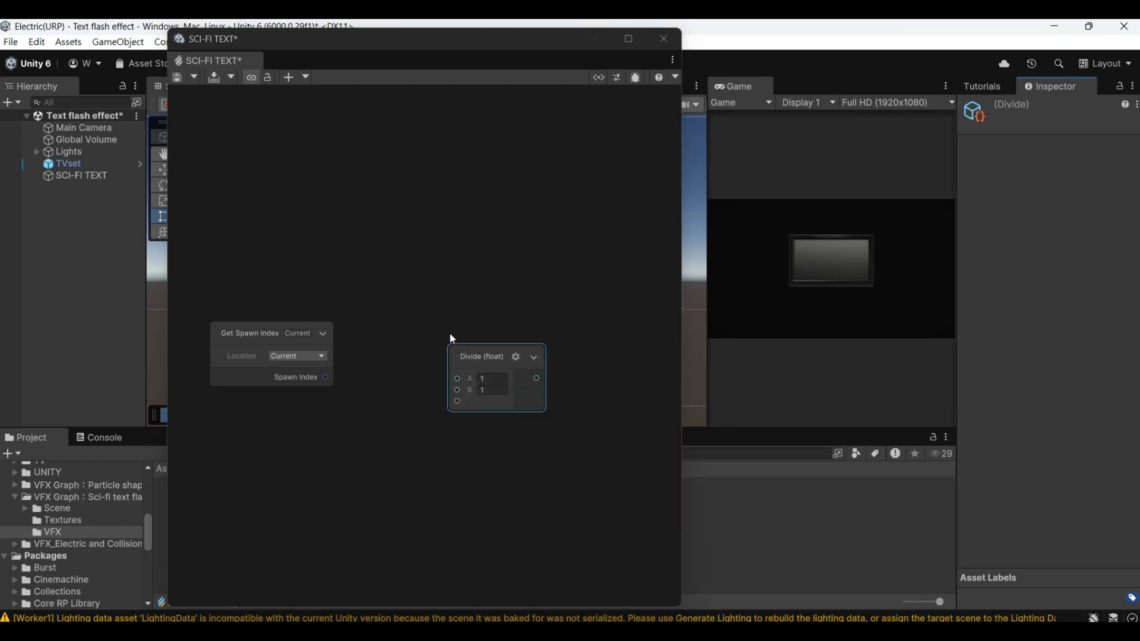
left_click(485, 346)
left_click_drag(492, 354, 417, 340)
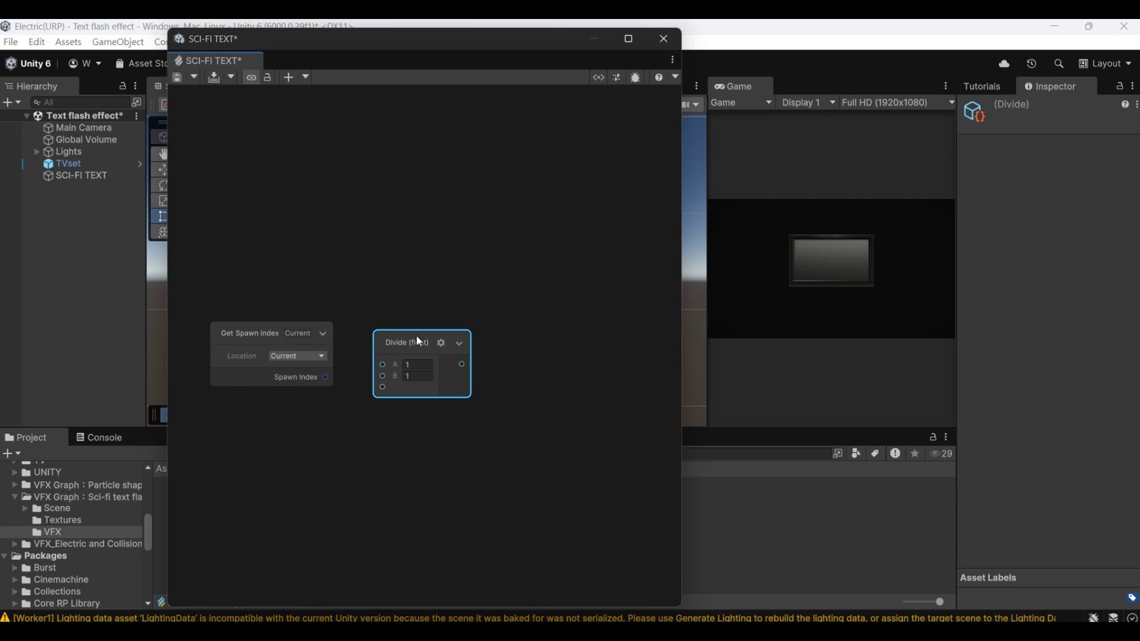
left_click_drag(325, 377, 386, 365)
Create a Sample Curve operator beside the Divide node and check its linear curve in the curve editor.
left_click(550, 274)
right_click(550, 274)
left_click(611, 282)
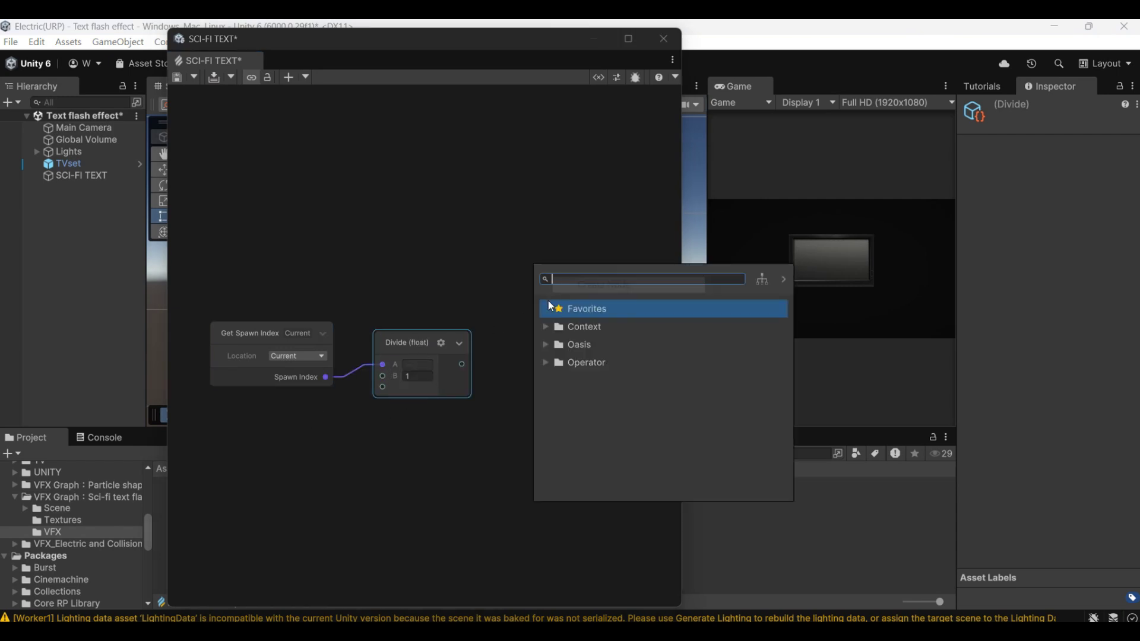
type("sampl")
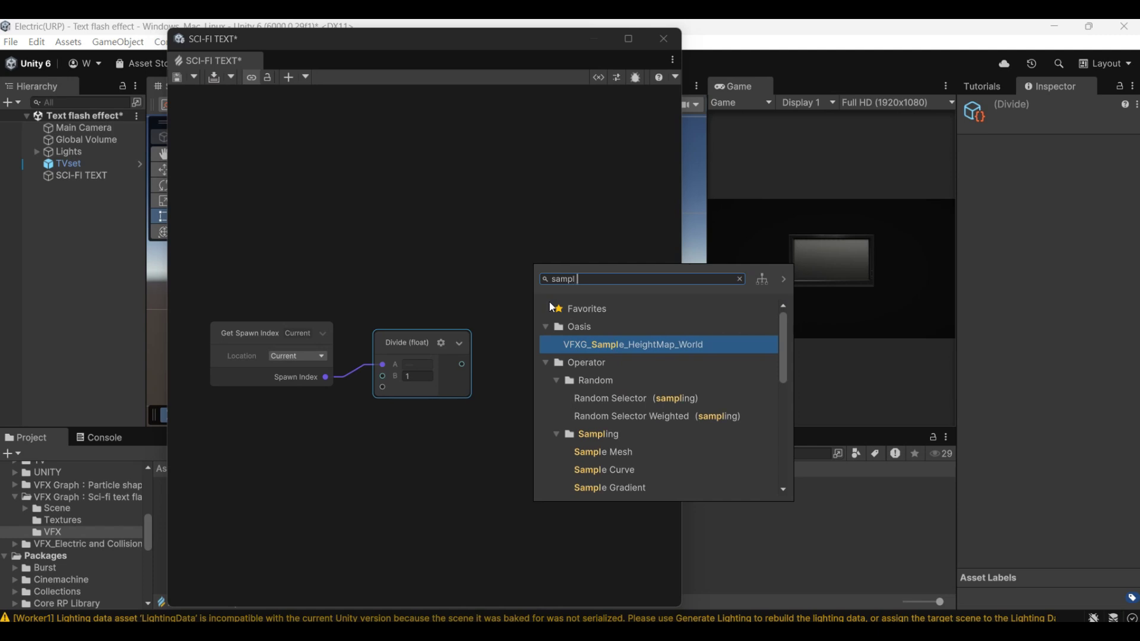
type("e cu")
key("Return")
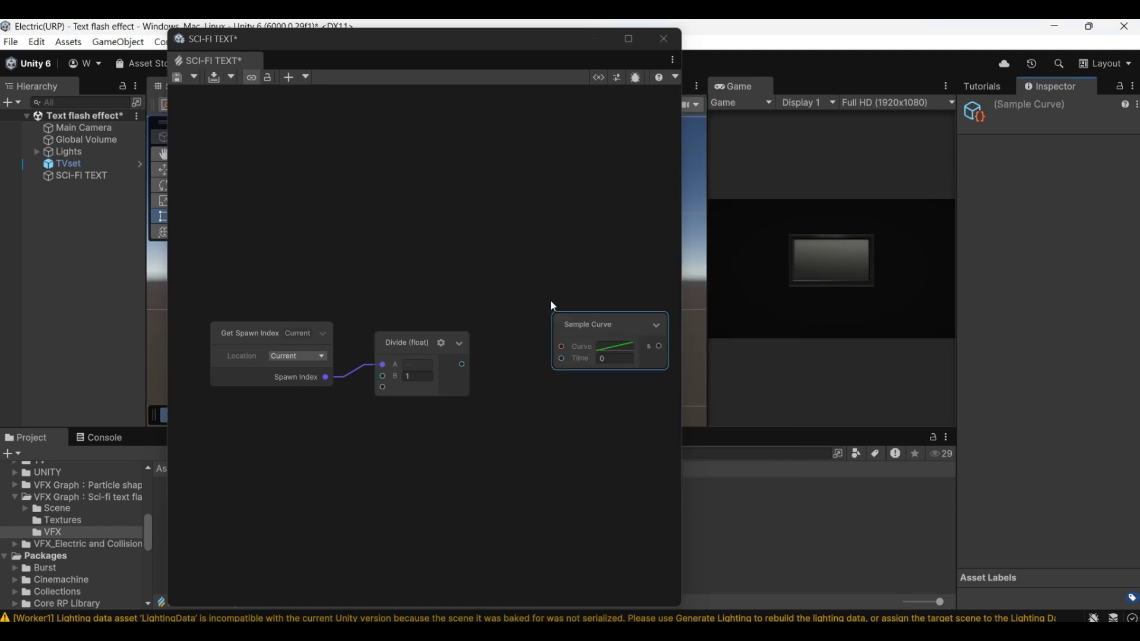
left_click_drag(606, 321, 571, 318)
left_click(576, 344)
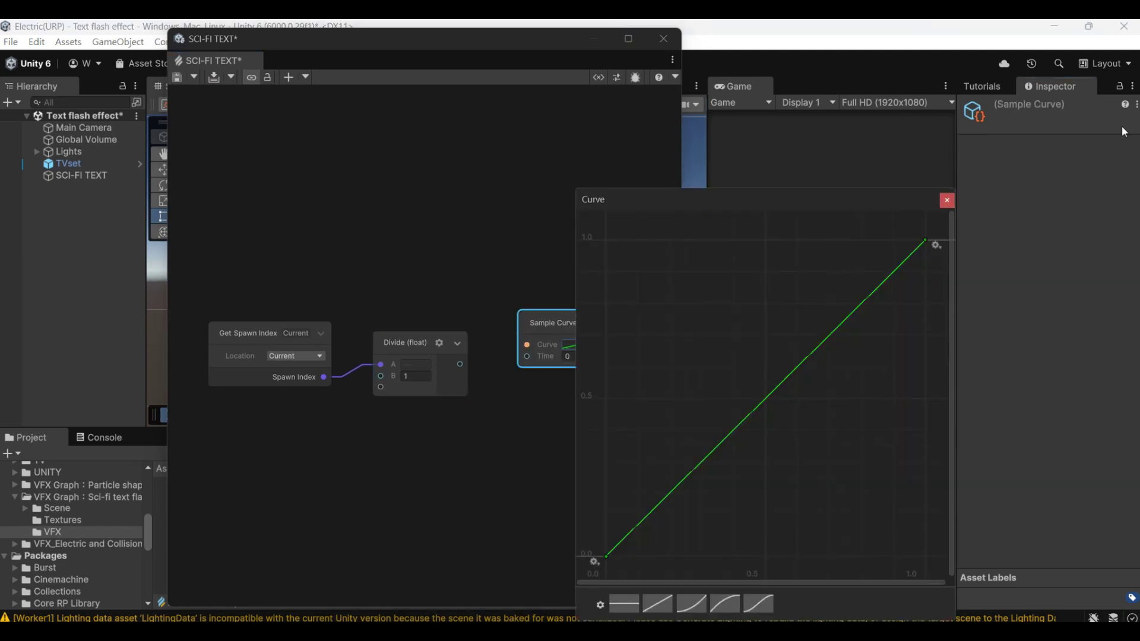
left_click(952, 203)
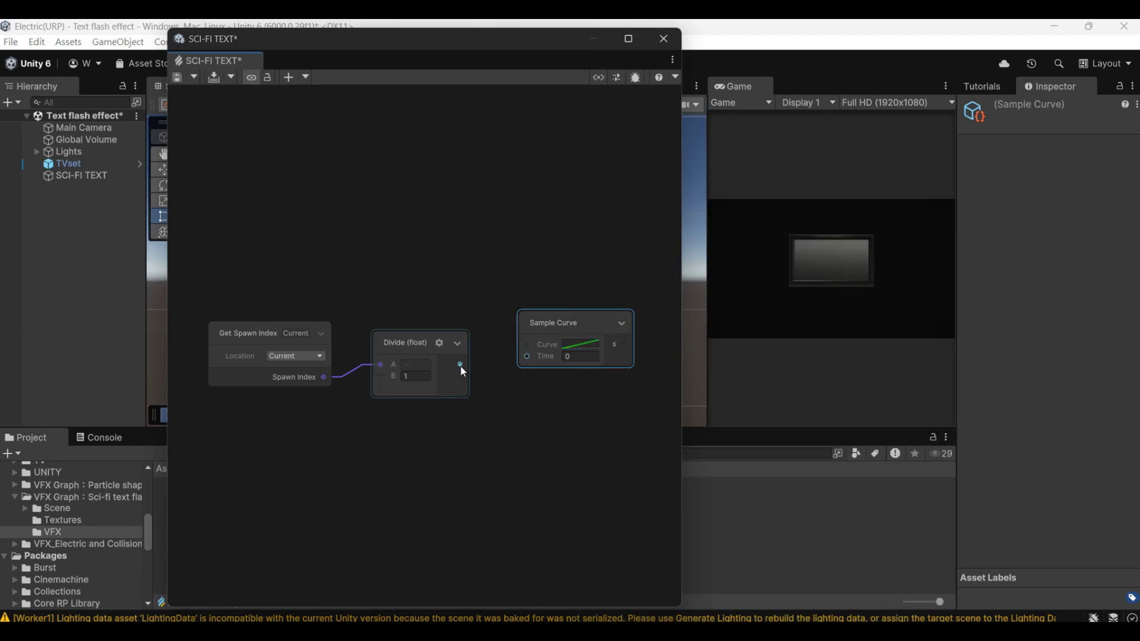
Set Divide's B to 5 and wire its output through Sample Curve's Time into the Position Shape block's Line Sequencer.
left_click_drag(461, 365, 525, 360)
left_click(420, 377)
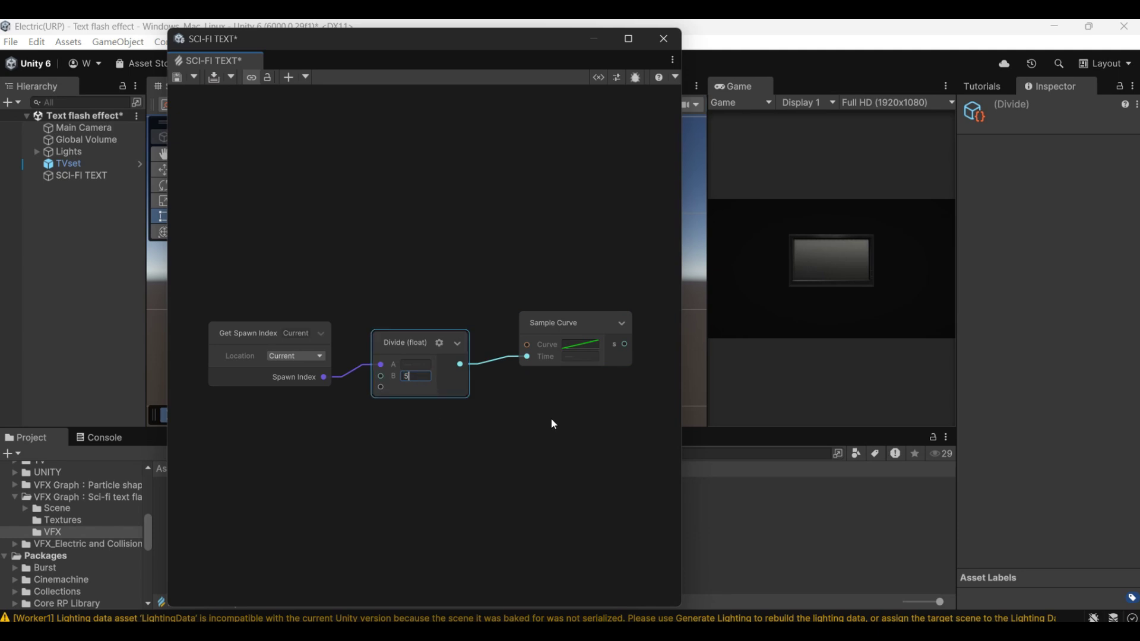
middle_click_drag(561, 423, 320, 405)
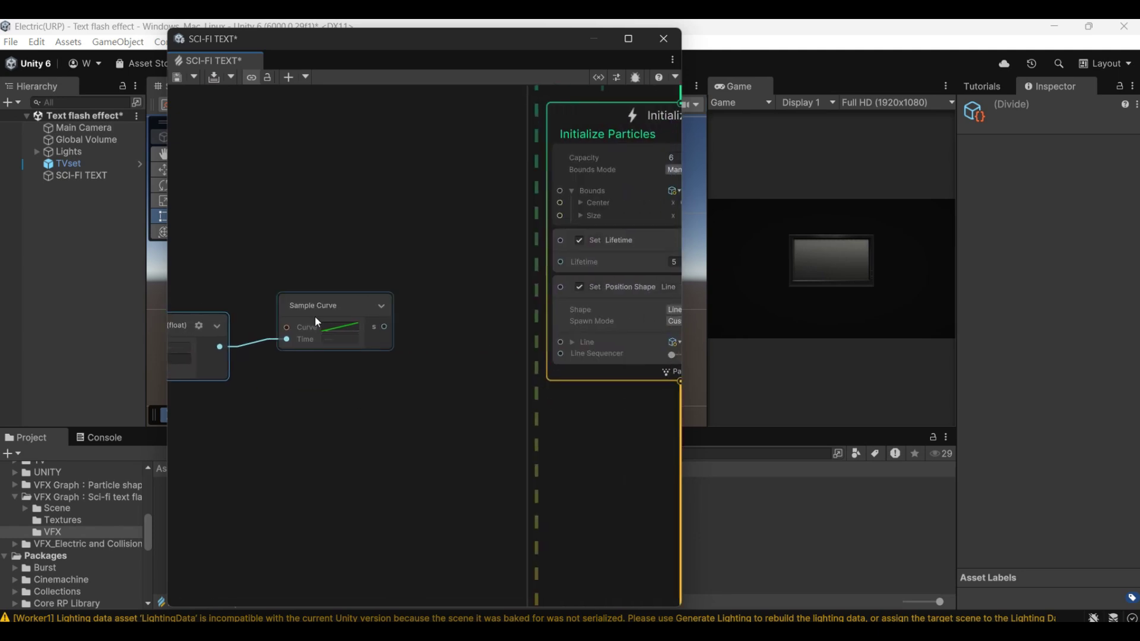
left_click_drag(558, 374, 566, 363)
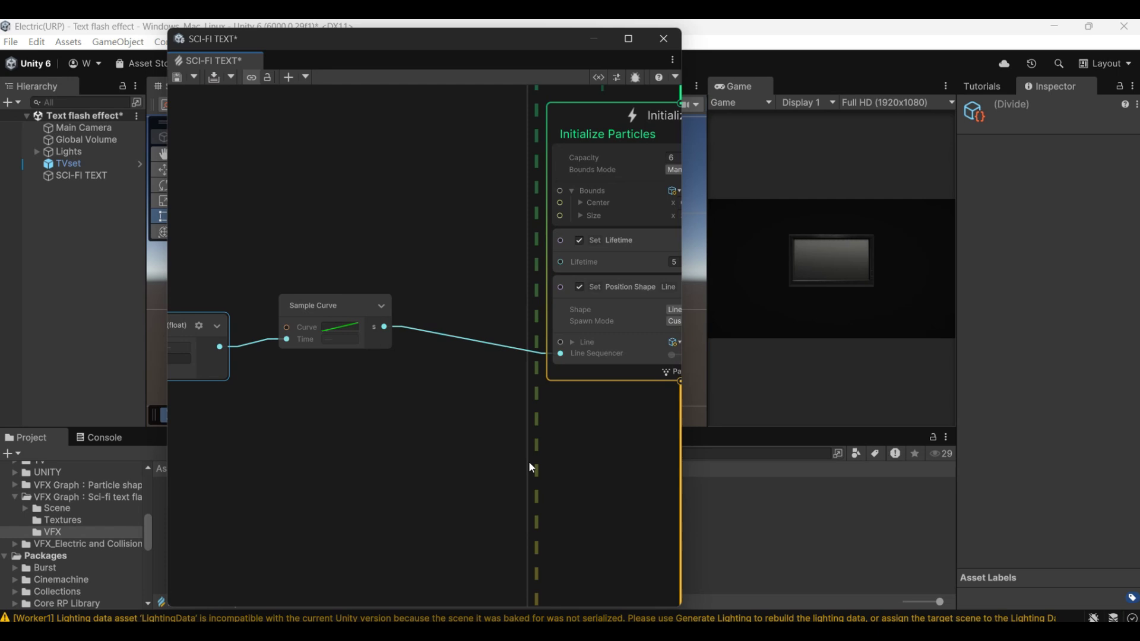
Move the Get Spawn Index, Divide and Sample Curve nodes together closer to the Initialize Particle context.
scroll(531, 468, "down", 5)
left_click_drag(234, 309, 395, 426)
left_click_drag(412, 351, 467, 355)
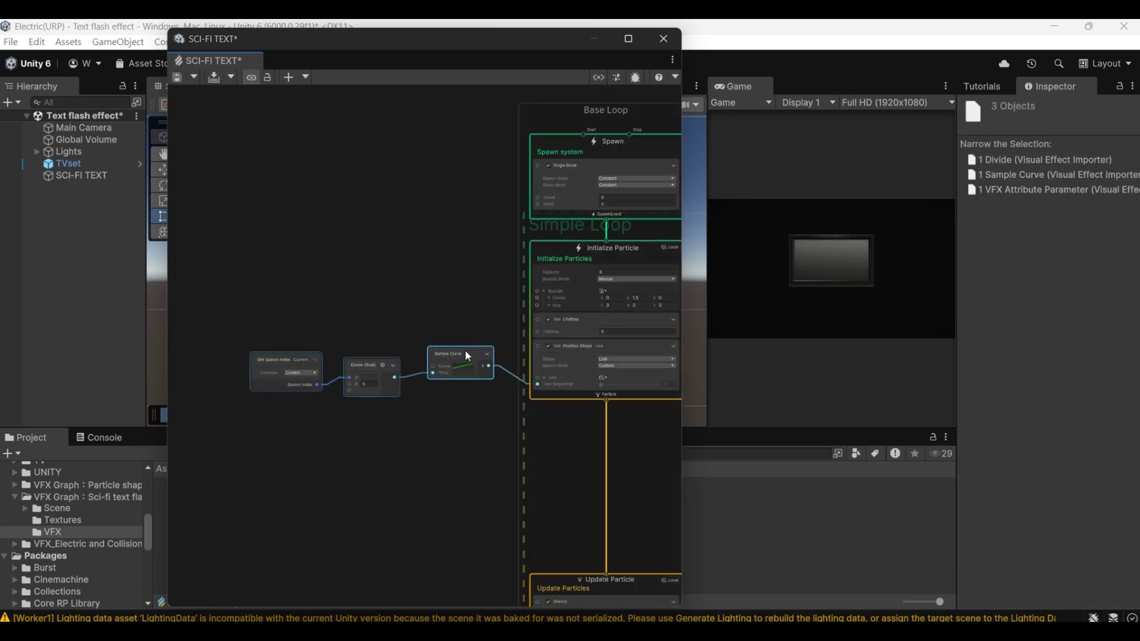
Add a Set Tex Index block below Set Position Shape in Initialize Particle.
middle_click_drag(363, 487, 249, 493)
scroll(469, 429, "up", 4)
middle_click_drag(452, 496, 427, 496)
right_click(558, 375)
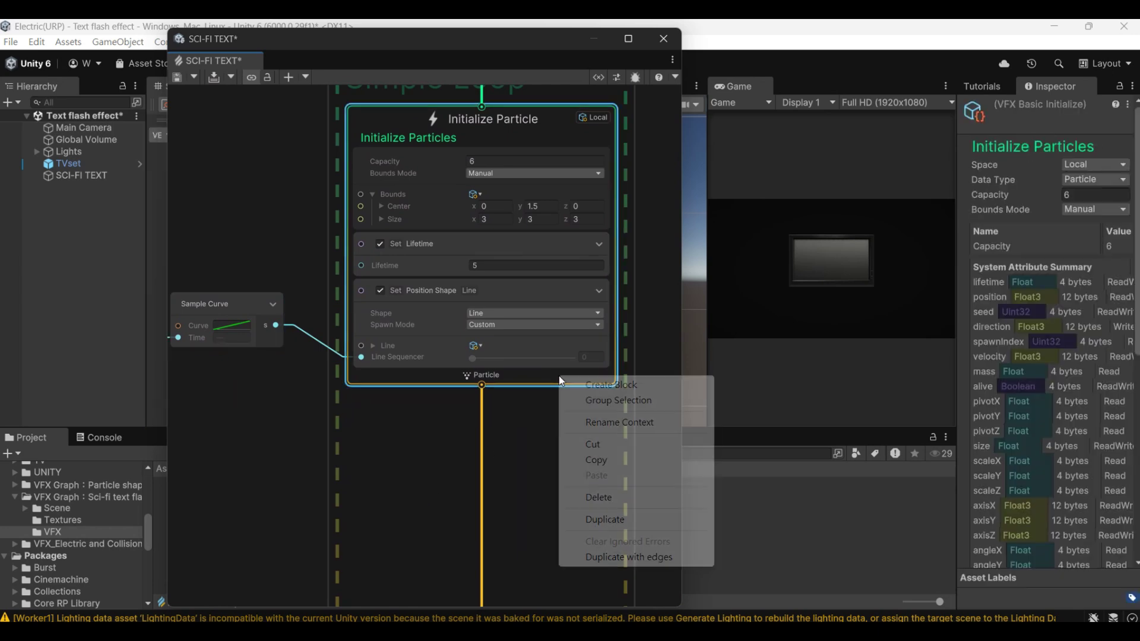
left_click(571, 393)
type("s")
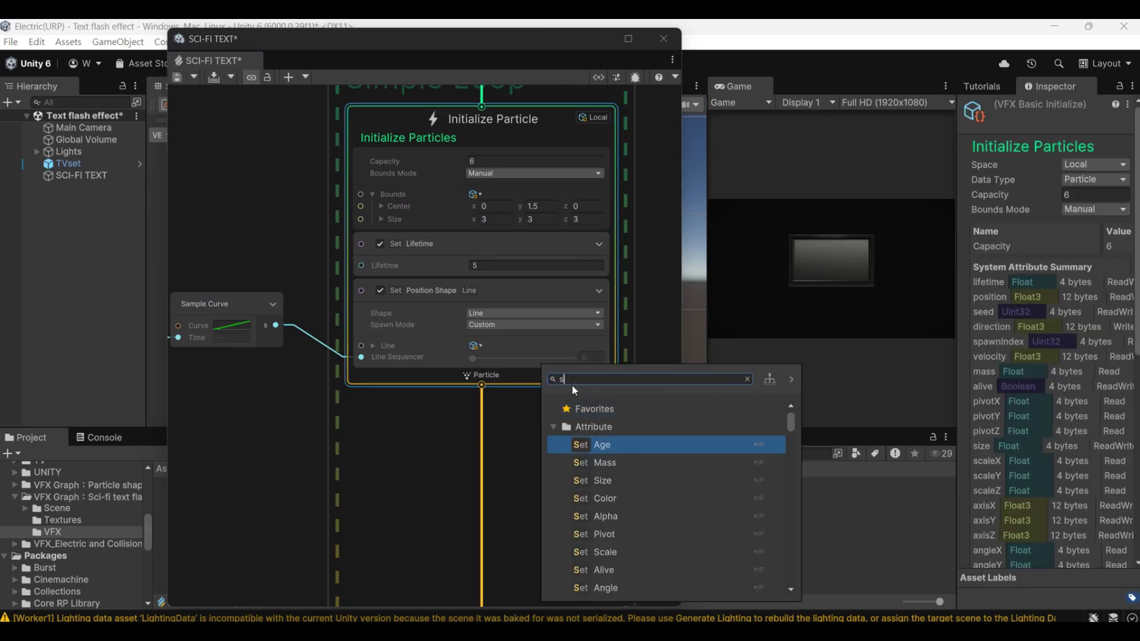
type("et tex")
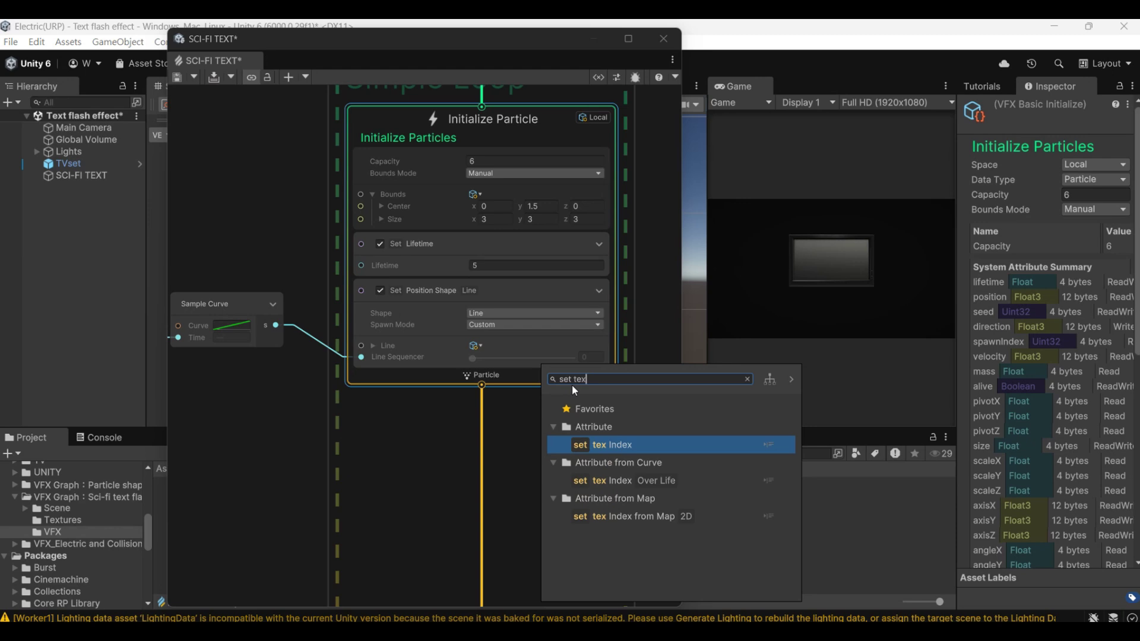
left_click(620, 443)
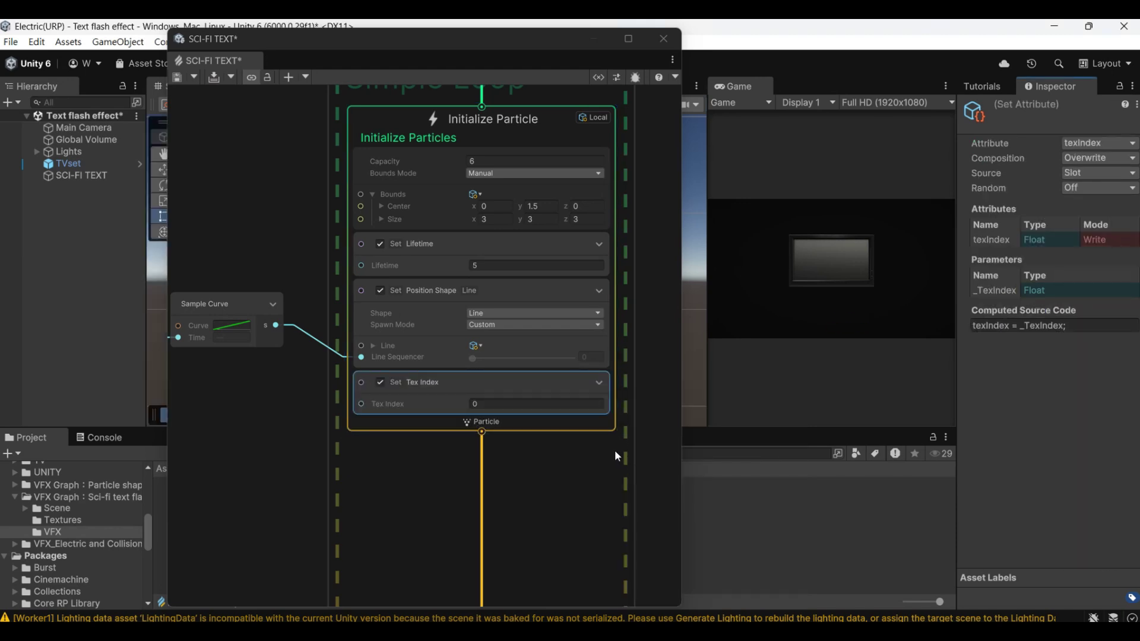
Create a second Get Spawn Index operator below Sample Curve and connect Spawn Index to the Tex Index input.
right_click(245, 416)
left_click(287, 422)
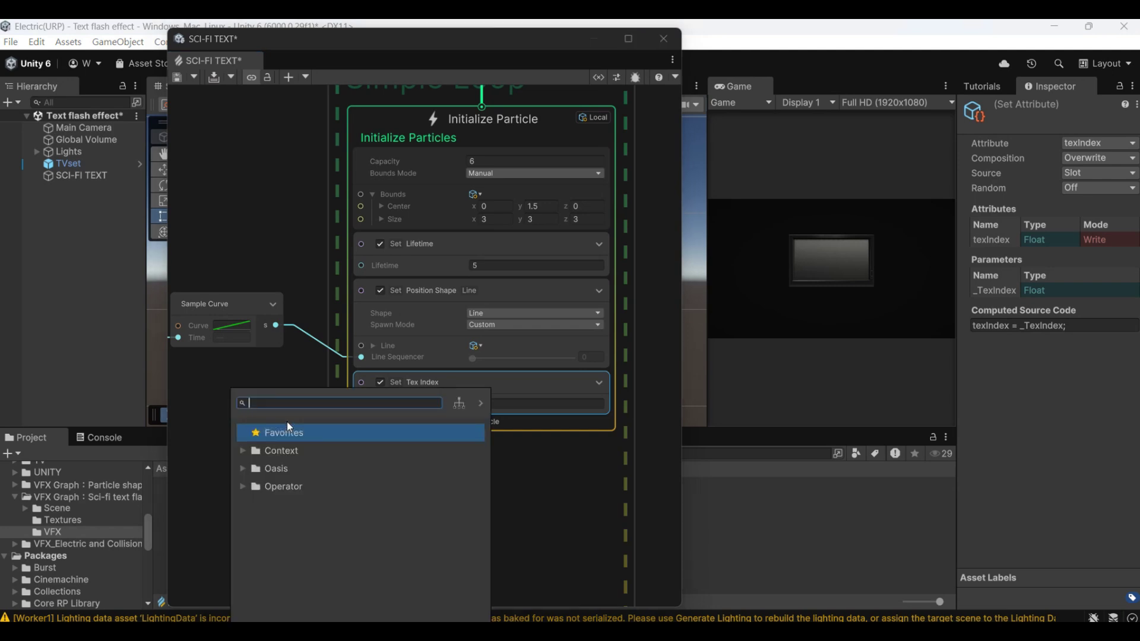
type("get spa")
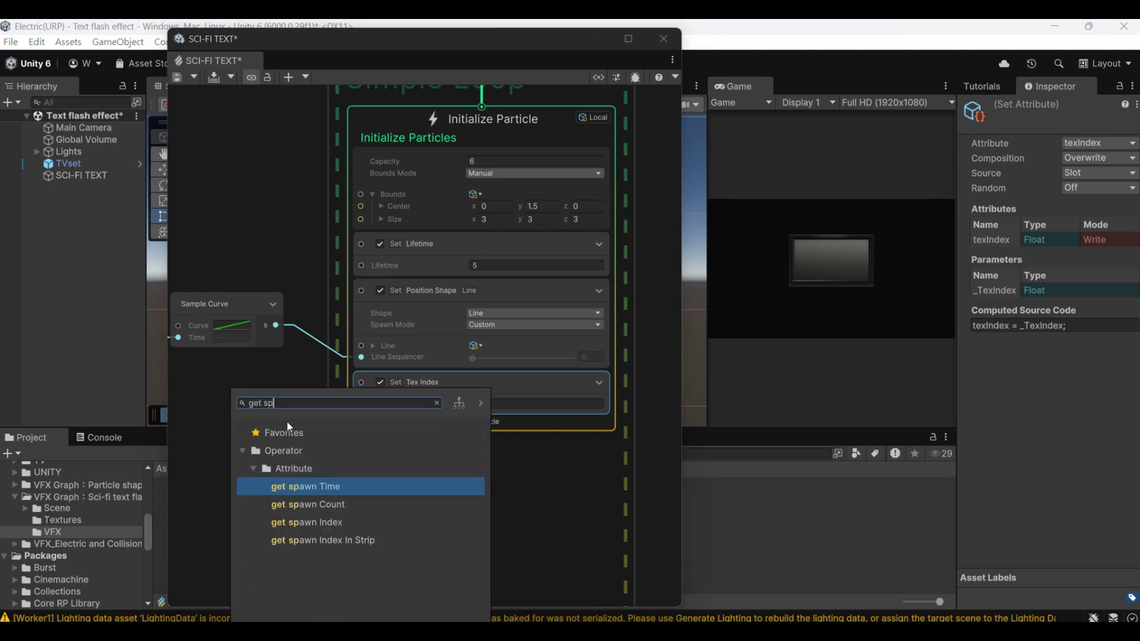
key("Down")
key("Down")
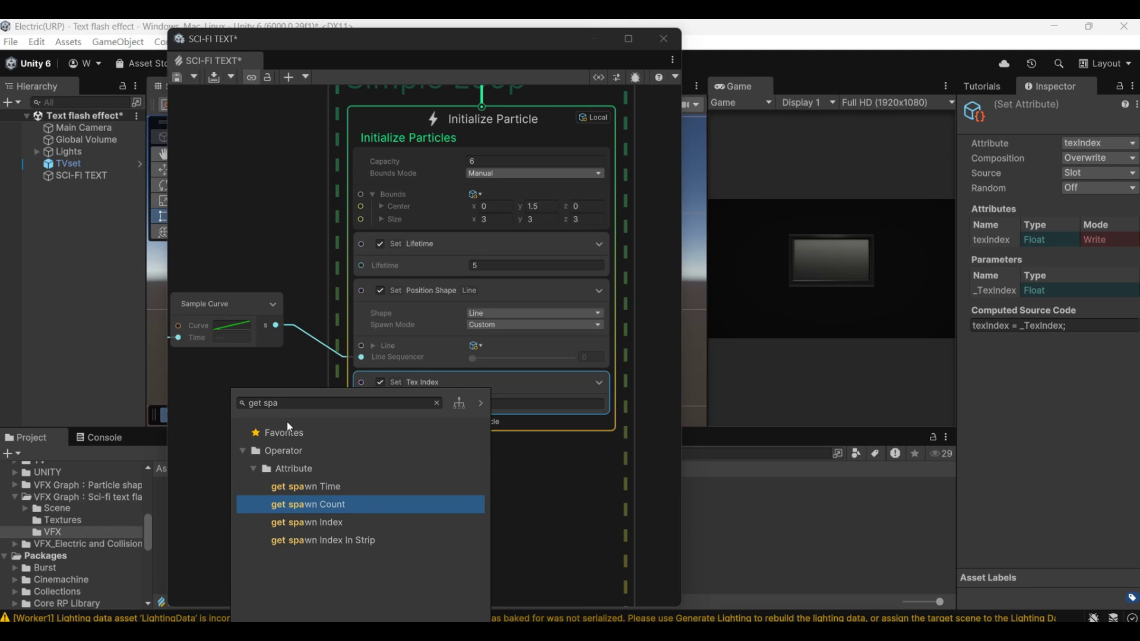
key("Return")
left_click_drag(302, 469, 227, 412)
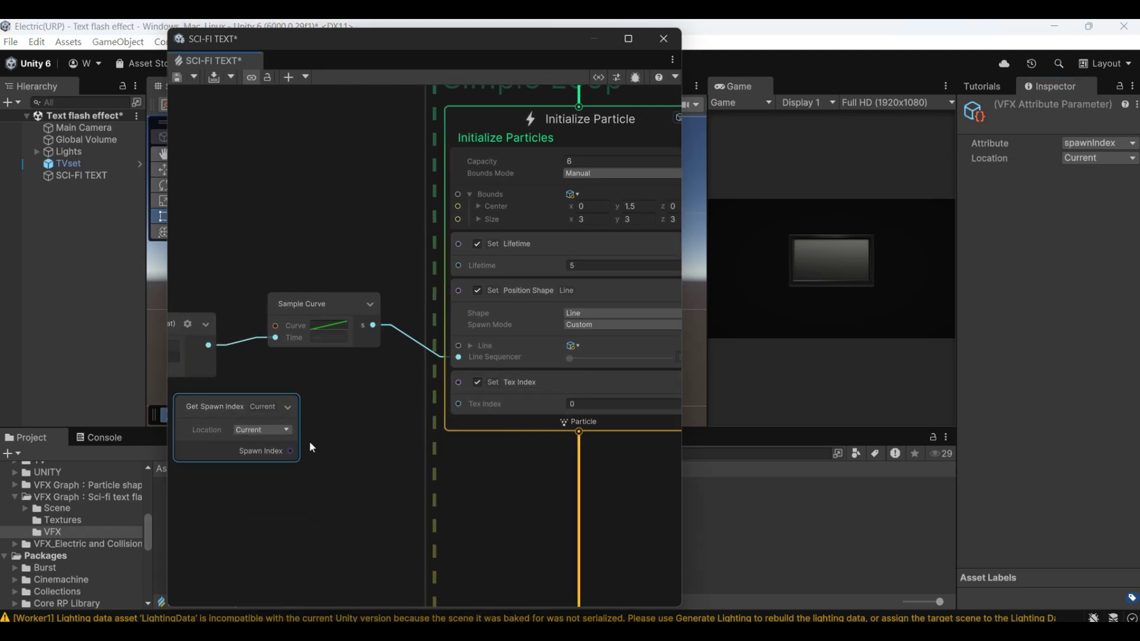
left_click_drag(283, 452, 457, 406)
Move the Update Particle context up to sit just below Initialize Particle.
left_click(598, 541)
scroll(601, 476, "down", 3)
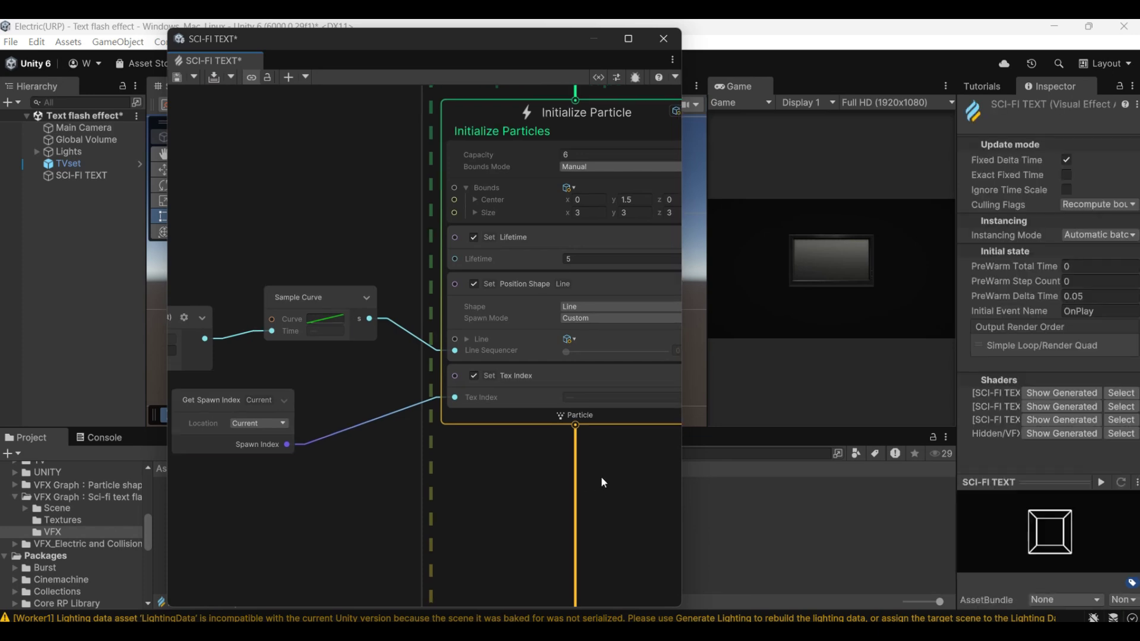
left_click(571, 523)
scroll(572, 521, "up", 5)
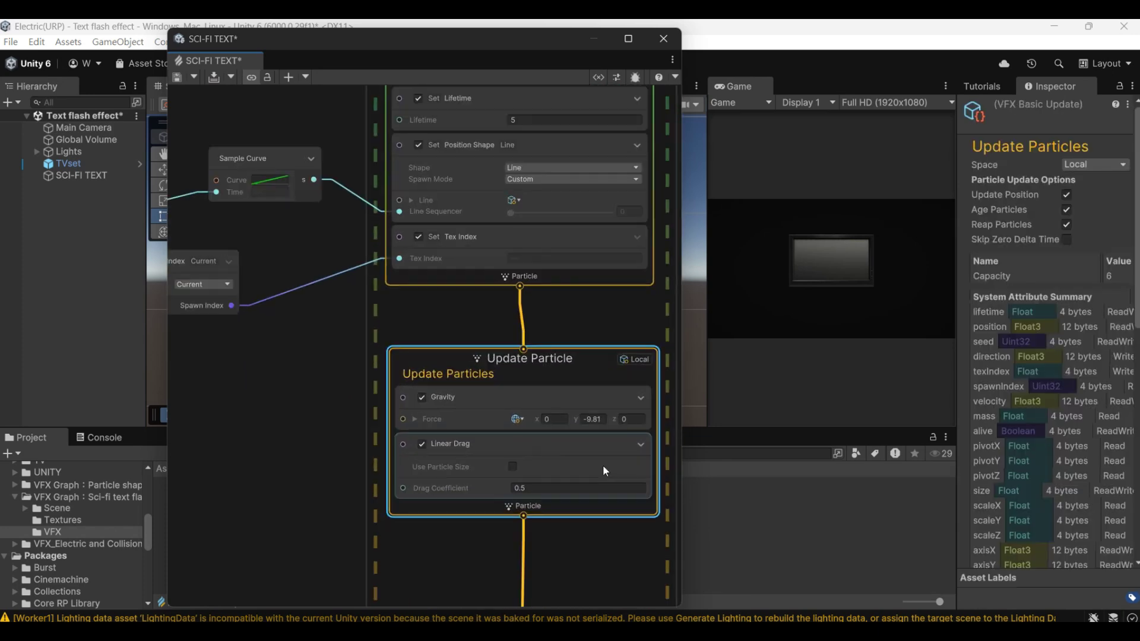
Delete the Gravity and Linear Drag blocks from the Update Particle context.
left_click(553, 393)
key("Delete")
left_click(554, 393)
key("Delete")
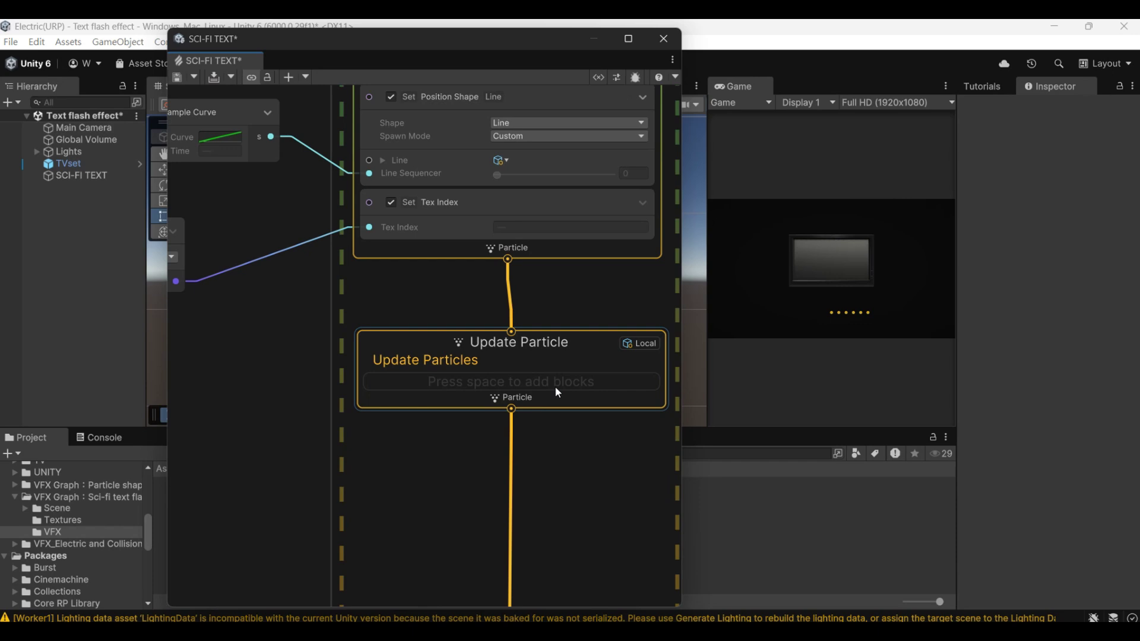
Add a Set Size block to the empty Update Particle context.
left_click(553, 372)
right_click(580, 377)
left_click(585, 382)
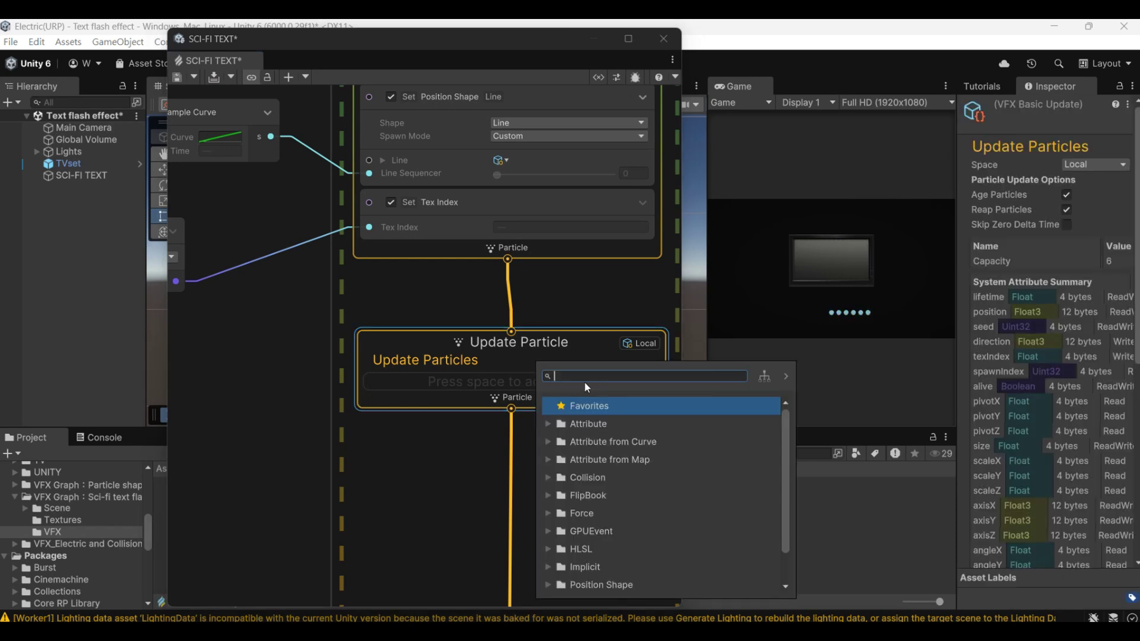
type("set size")
key("Return")
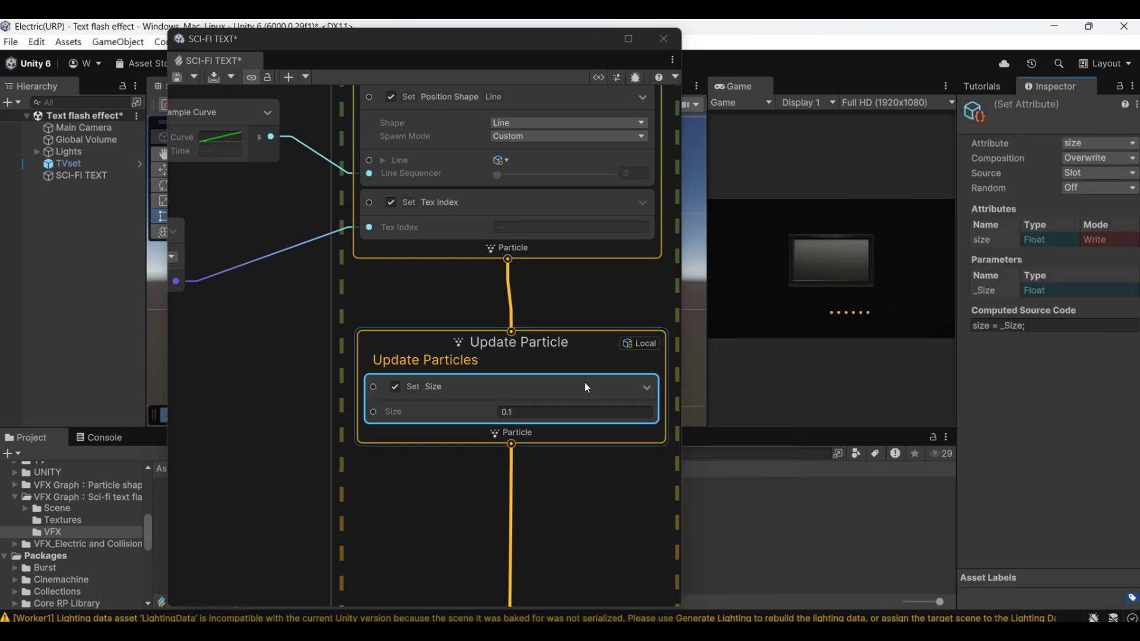
Add a Set Color block below Set Size in the Update Particle context.
right_click(577, 428)
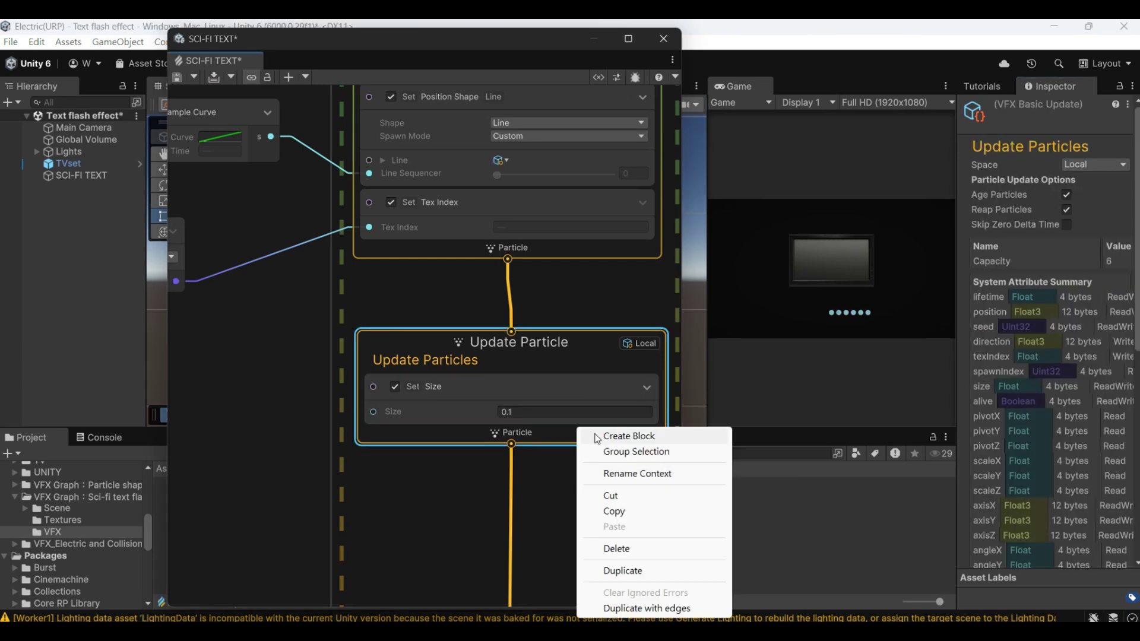
left_click(594, 435)
type("set col")
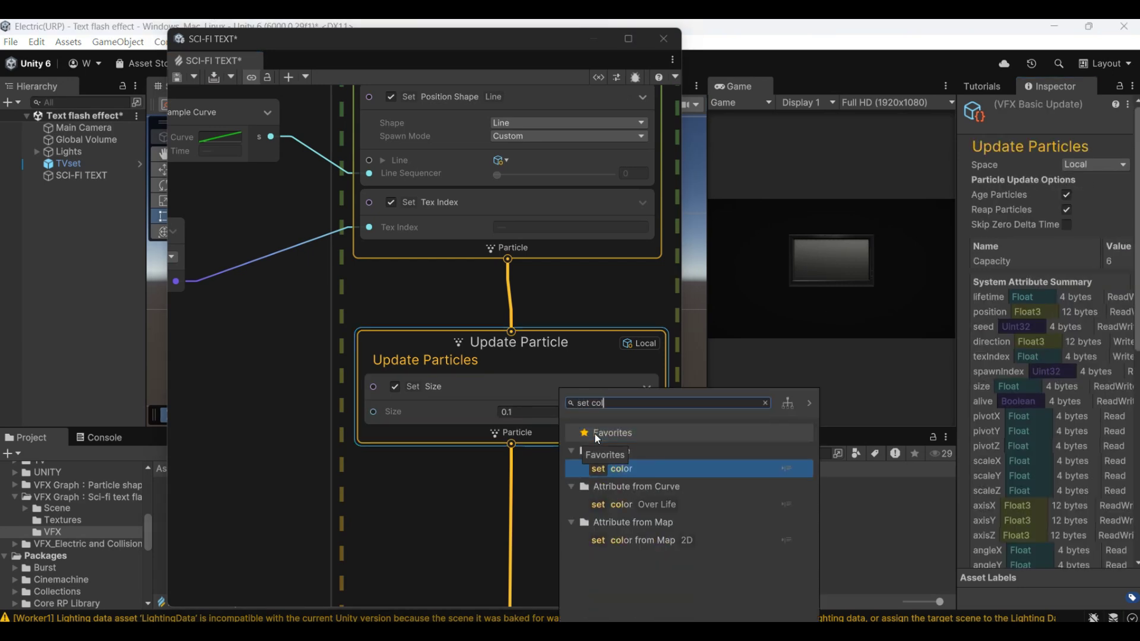
key("Return")
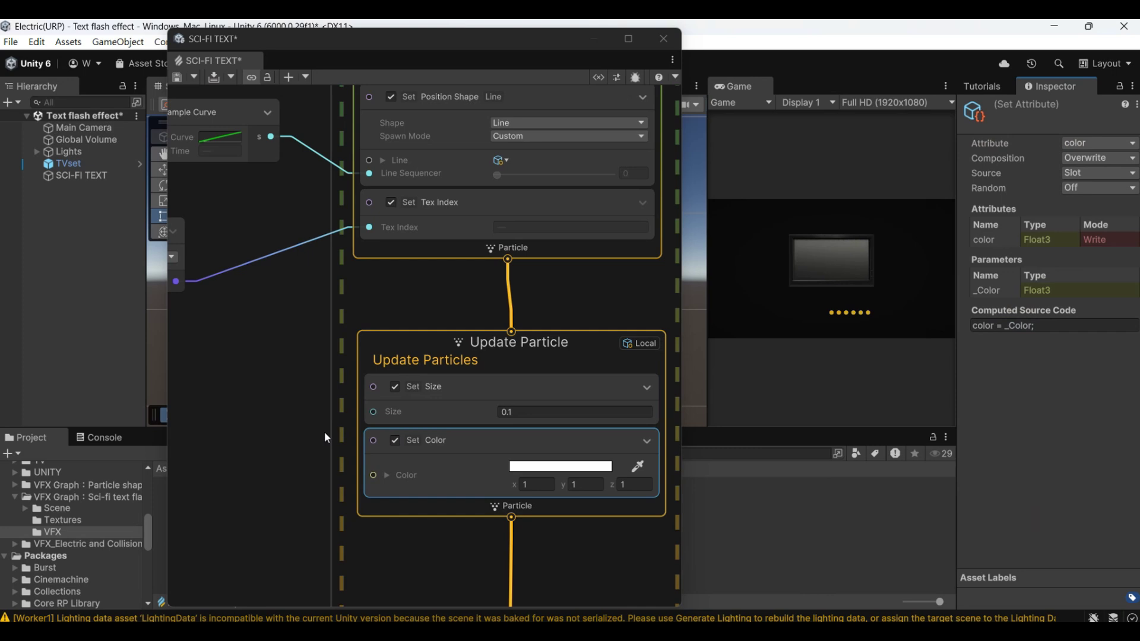
Create a Get Position operator in the empty graph area below the Get Spawn Index nodes.
middle_click_drag(274, 474, 610, 480)
mouse_move(275, 388)
middle_mouse_down()
mouse_move(457, 397)
mouse_move(394, 376)
mouse_move(346, 315)
middle_mouse_up()
scroll(459, 406, "down", 3)
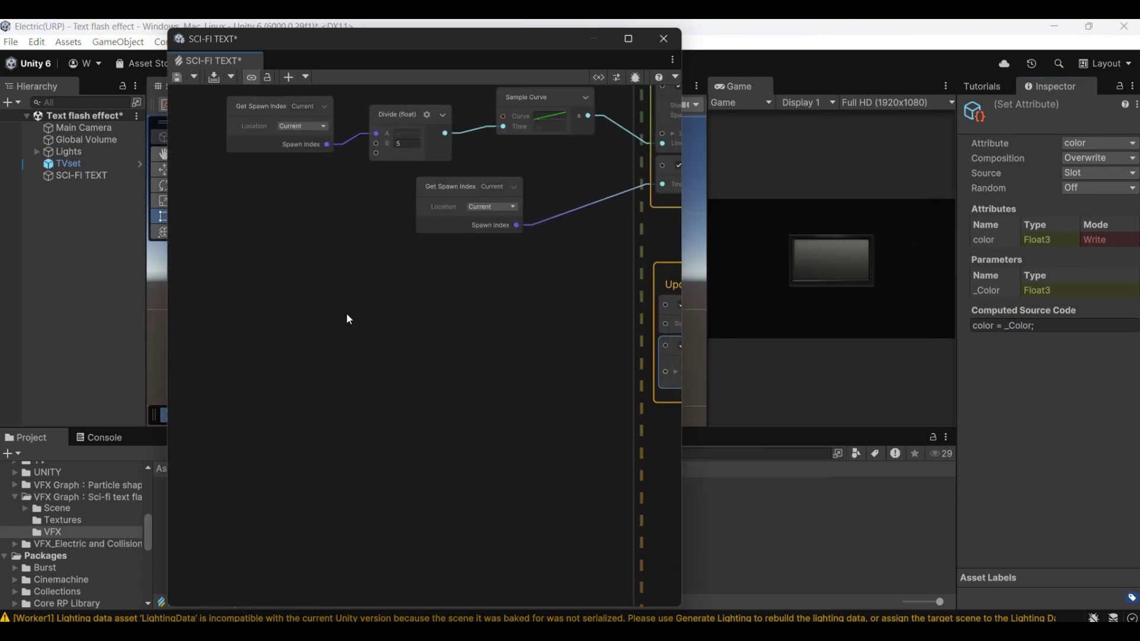
key("space")
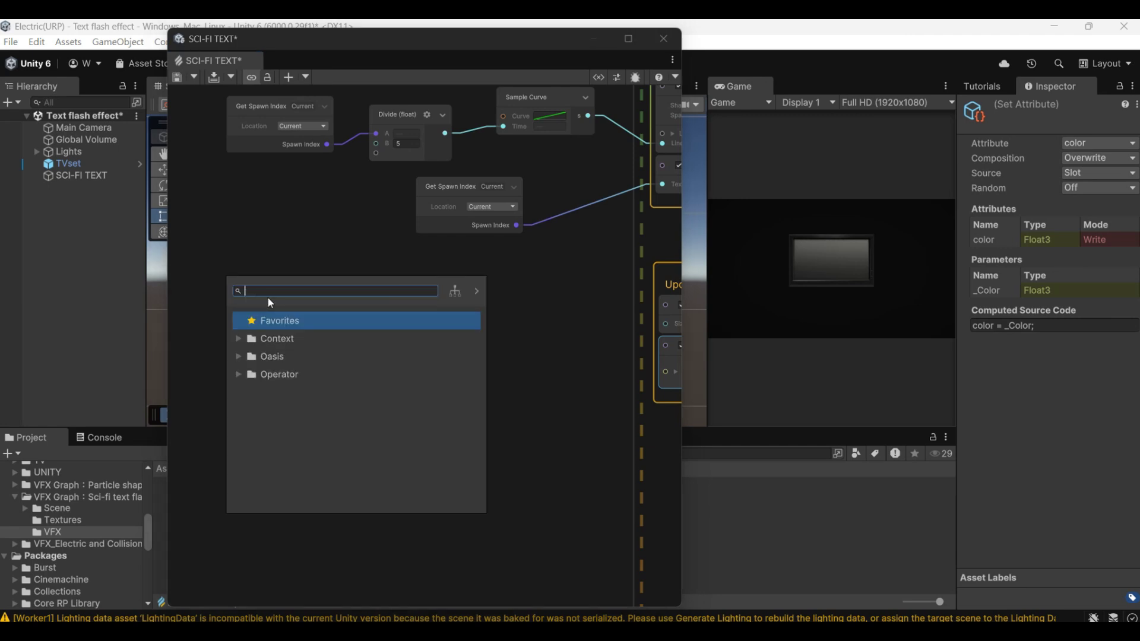
type("get pos")
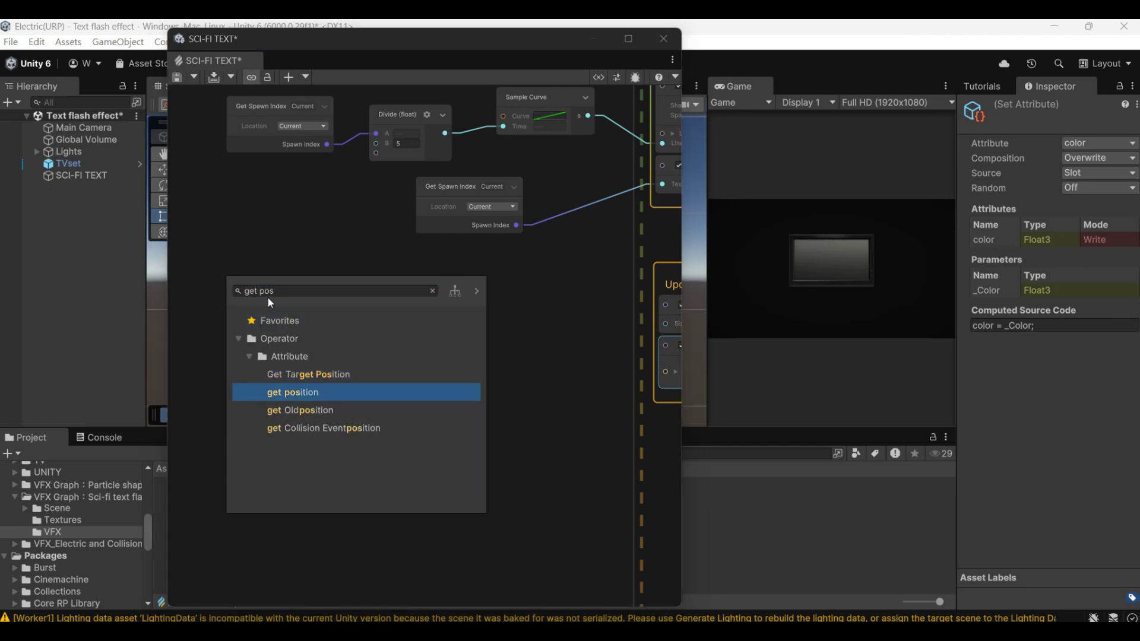
key("Return")
Create a VFX Time operator below Get Position, and expand Get Position's output into its x, y and z components.
right_click(271, 412)
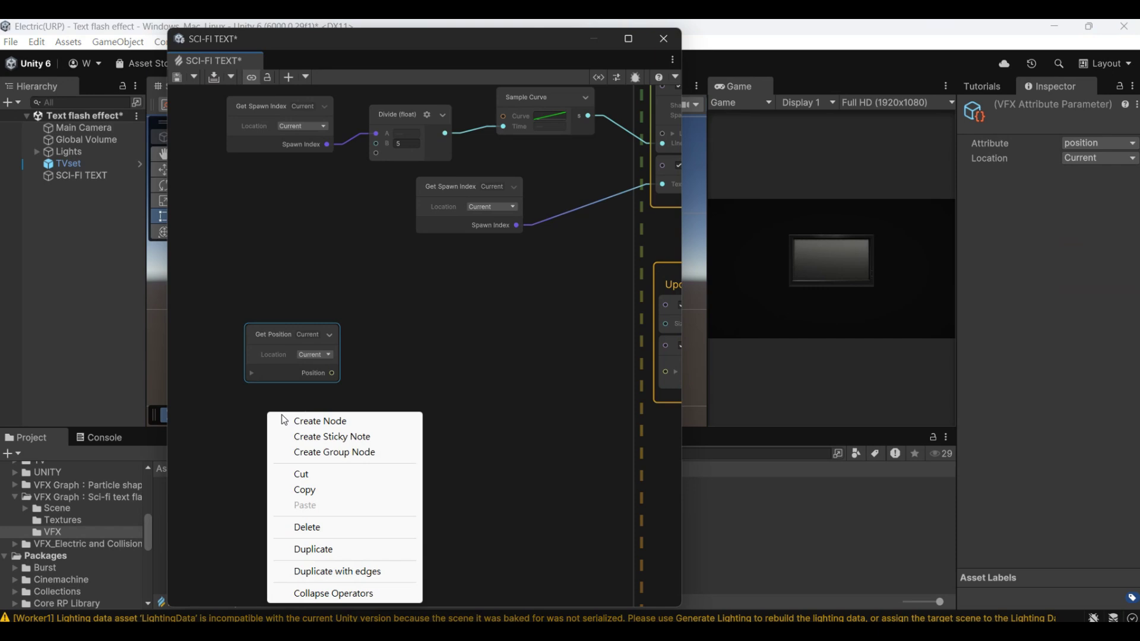
left_click(297, 419)
type("vfx")
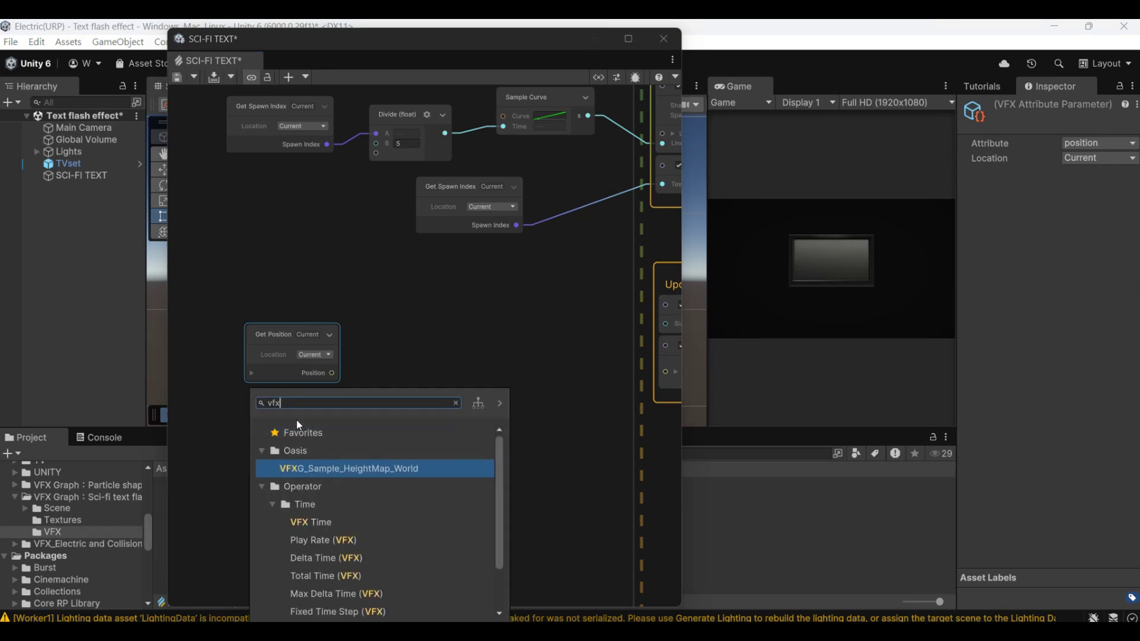
left_click(345, 523)
left_click_drag(332, 479, 261, 410)
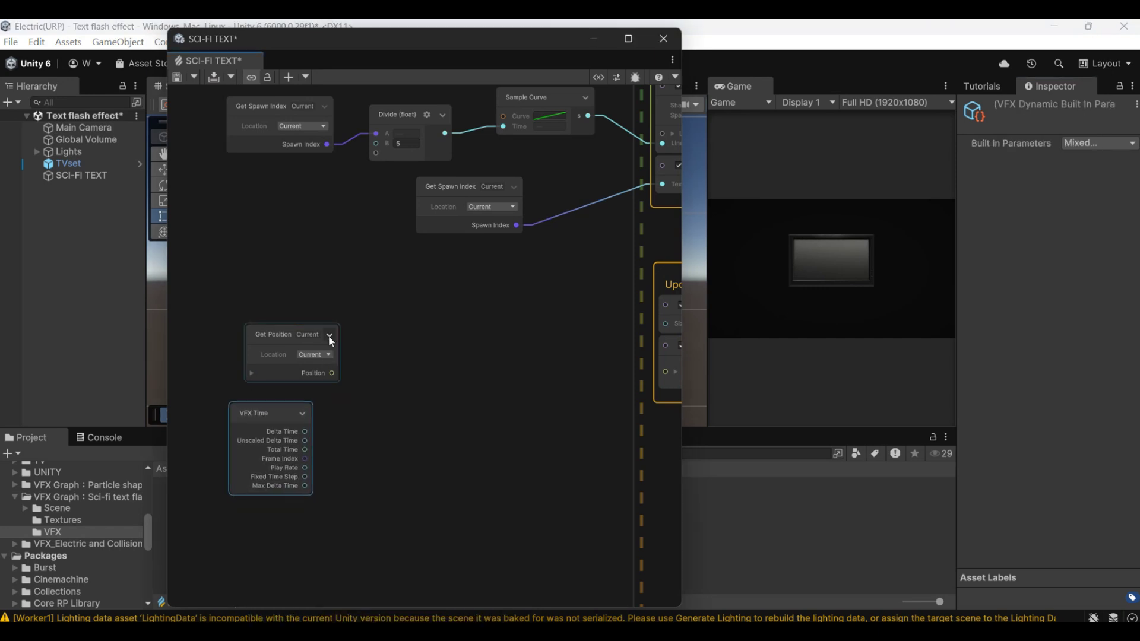
left_click_drag(329, 336, 276, 294)
left_click(229, 339)
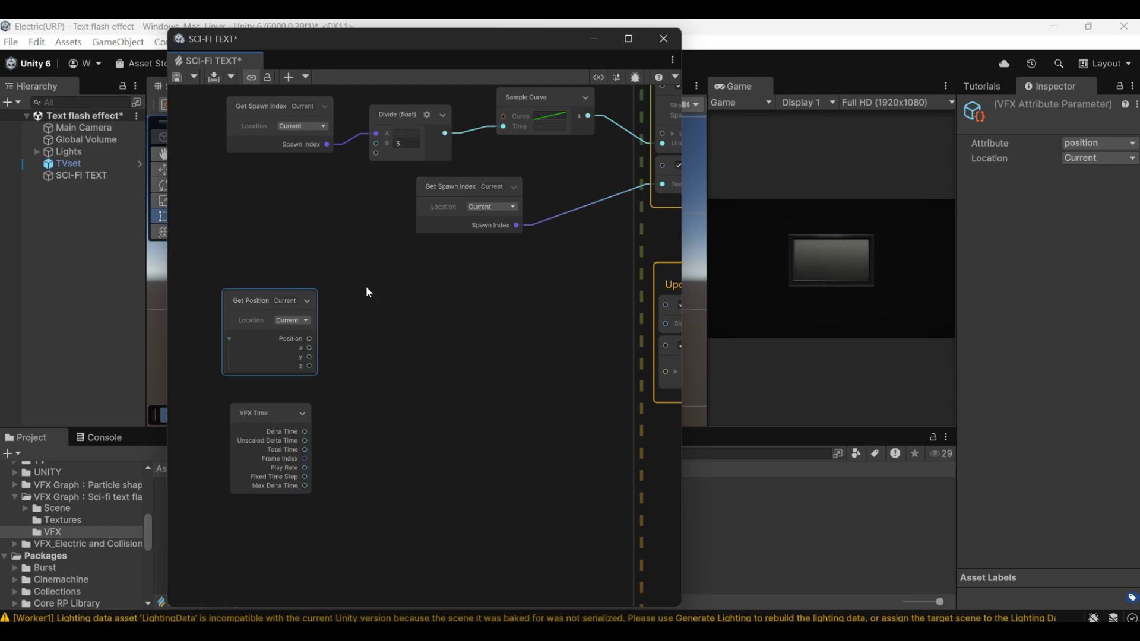
Create an Add operator, connecting Get Position's x to input A and VFX Time's Total Time to input B.
scroll(372, 352, "up", 1)
right_click(366, 326)
left_click(398, 341)
type("add")
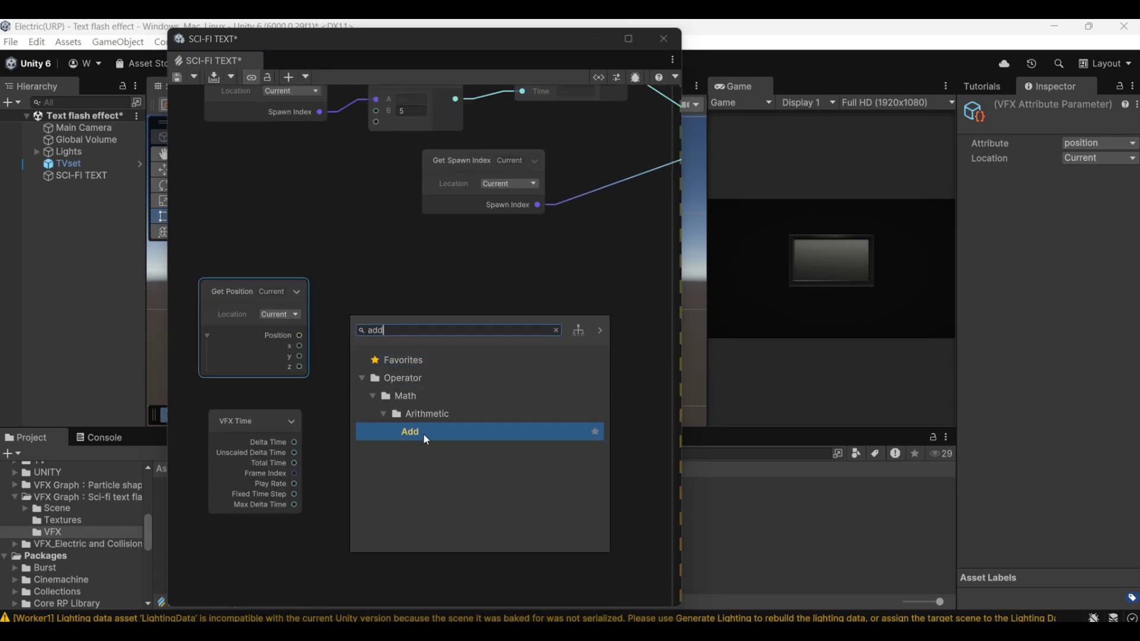
left_click(427, 439)
left_click_drag(299, 346, 377, 397)
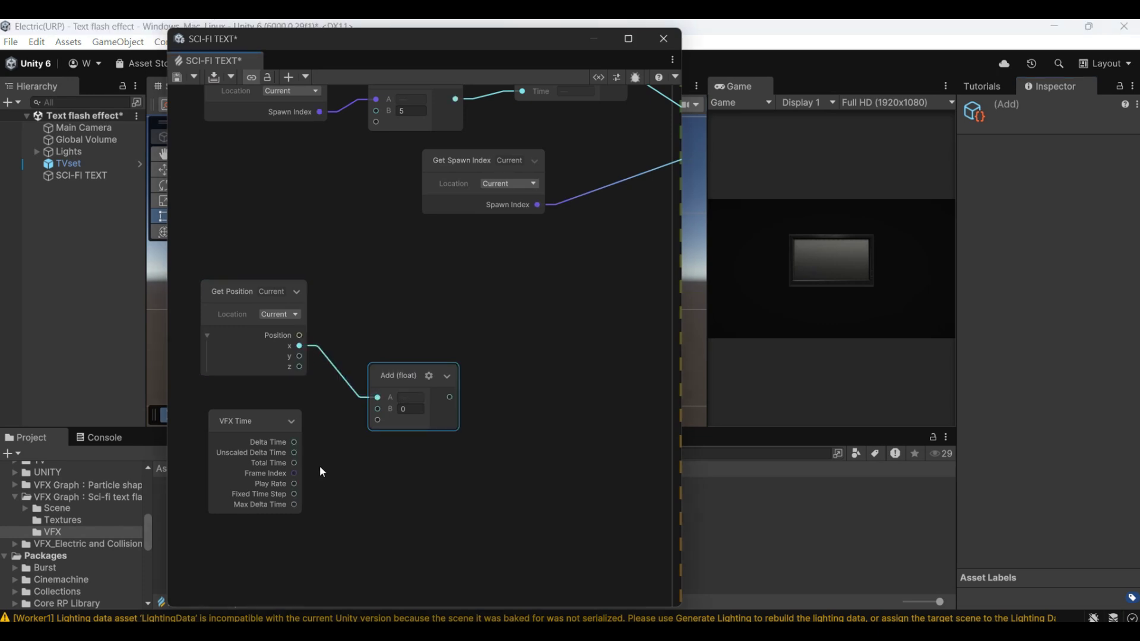
left_click_drag(295, 463, 377, 409)
Create a Perlin Noise 3D operator to the right of the Add operator.
middle_click_drag(536, 376, 401, 350)
right_click(400, 344)
left_click(402, 347)
type("nois")
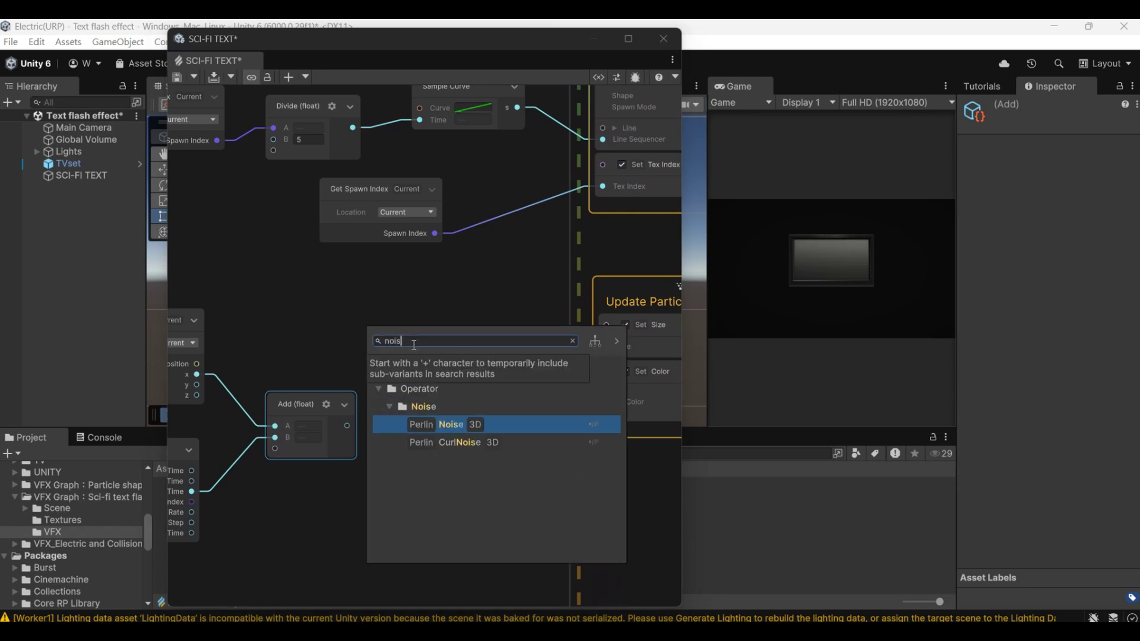
key("Return")
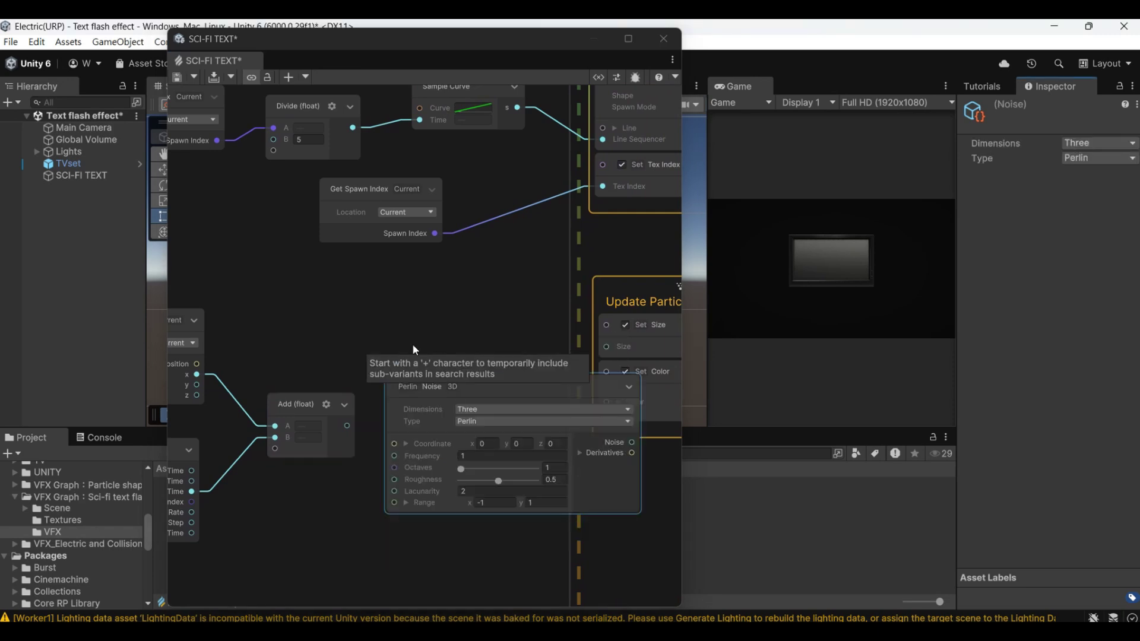
Set the noise operator's Dimensions to One and its Type to Value.
left_click(508, 410)
left_click(507, 423)
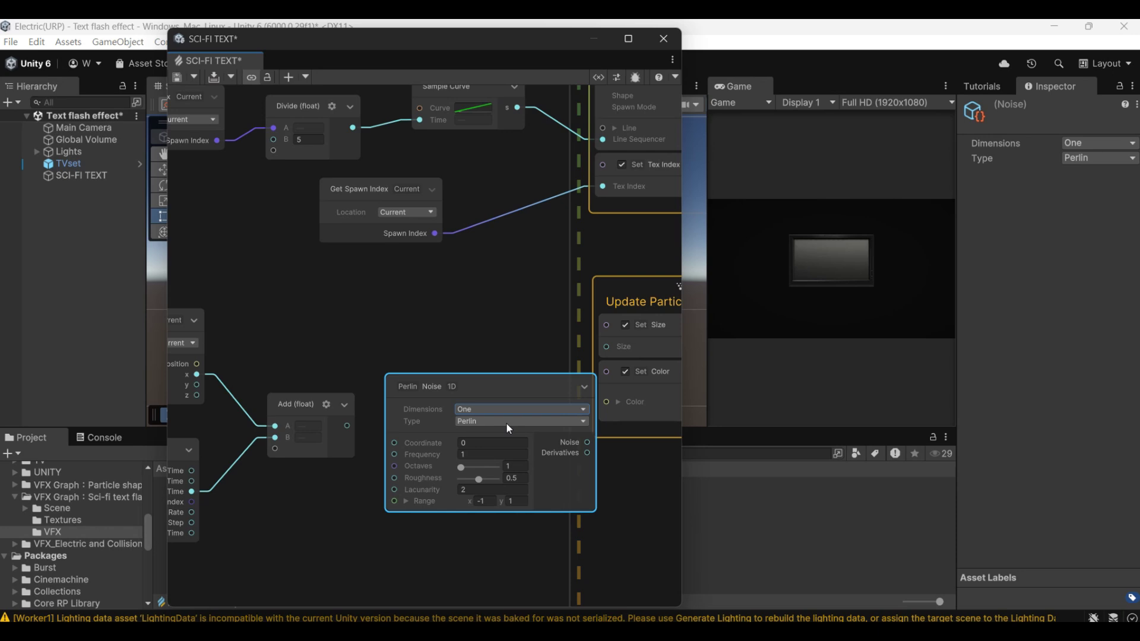
left_click(507, 422)
left_click(507, 436)
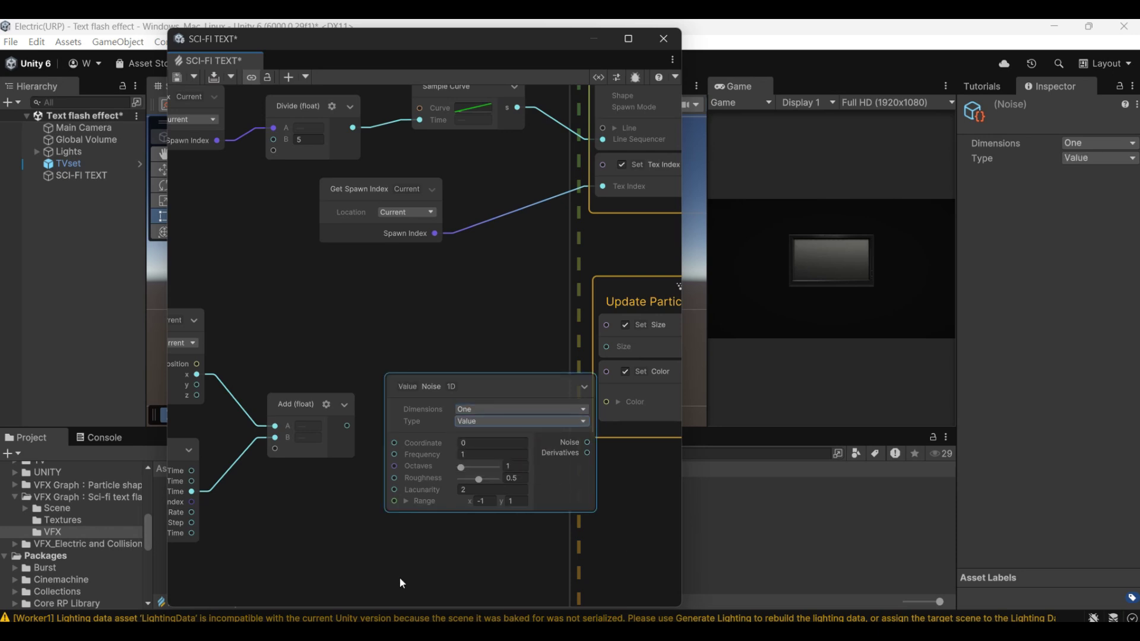
Connect the Add output to the noise operator's Coordinate input and set its Frequency to 5.
left_click_drag(347, 426, 387, 444)
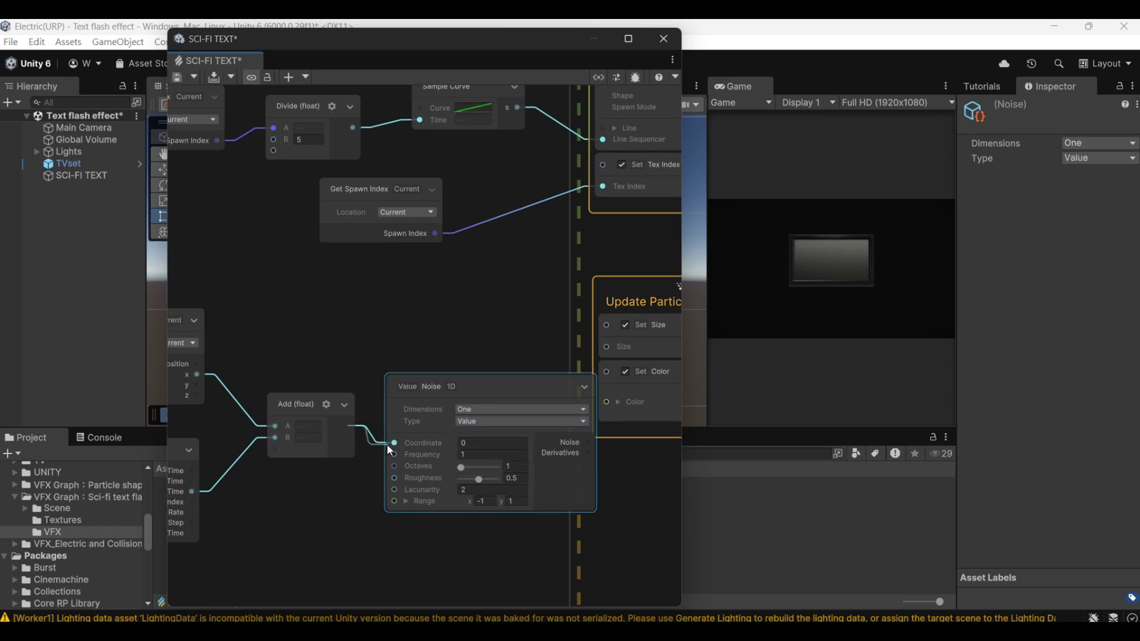
left_click(479, 454)
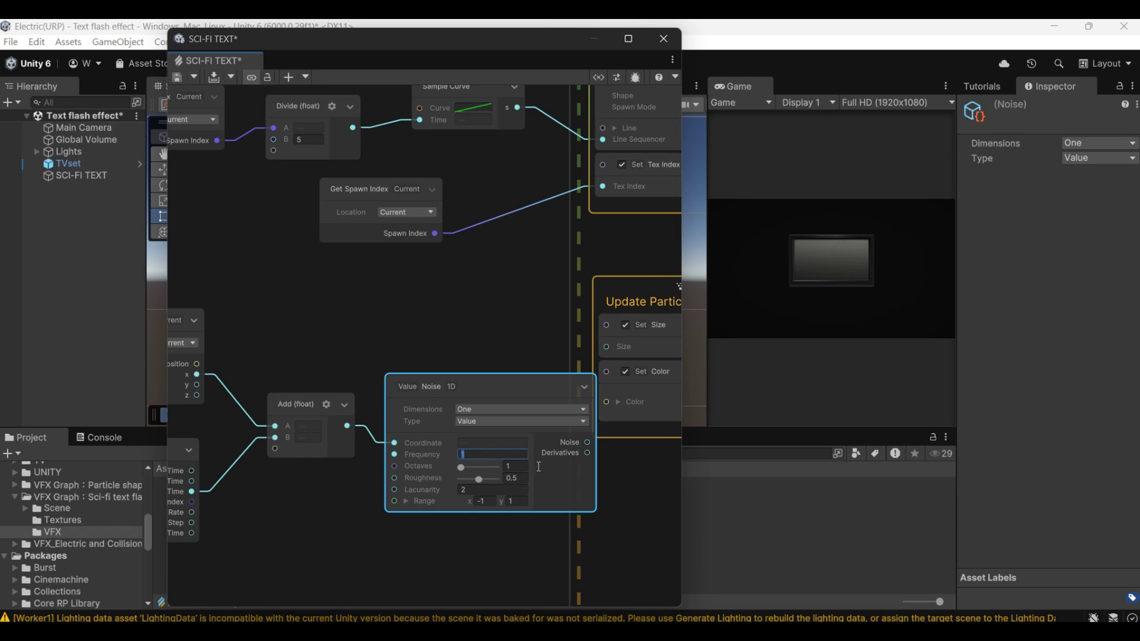
type("5")
left_click_drag(504, 389, 486, 355)
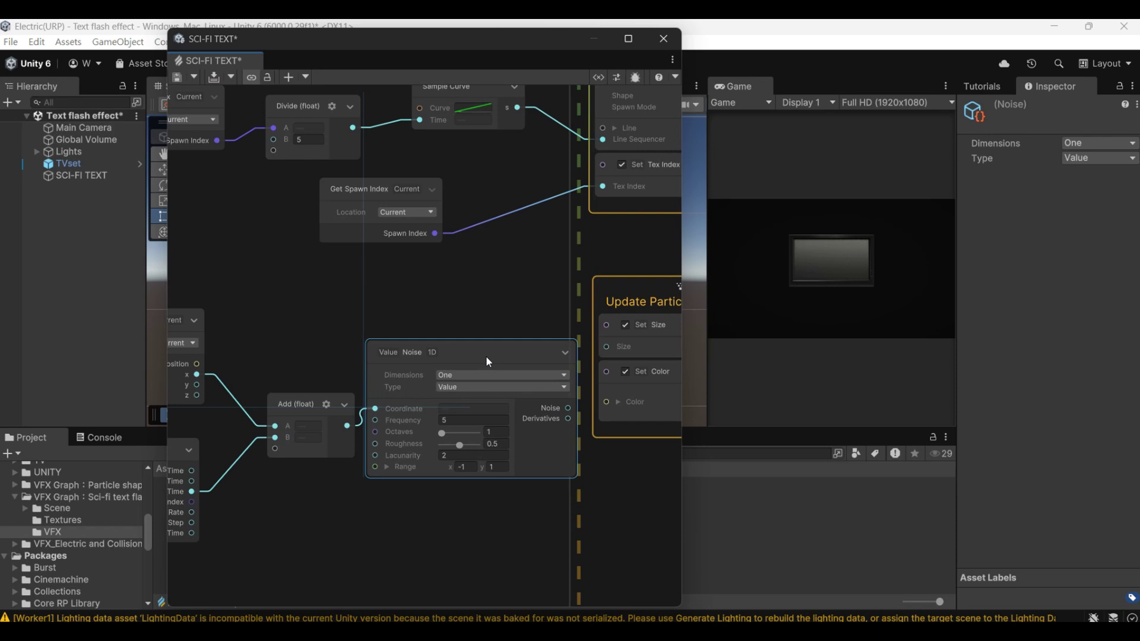
Set the Value Noise operator's Roughness to 1 and its Range to x 1, y 1.2.
left_click(501, 445)
type("1")
key("Tab")
key("Tab")
type("1")
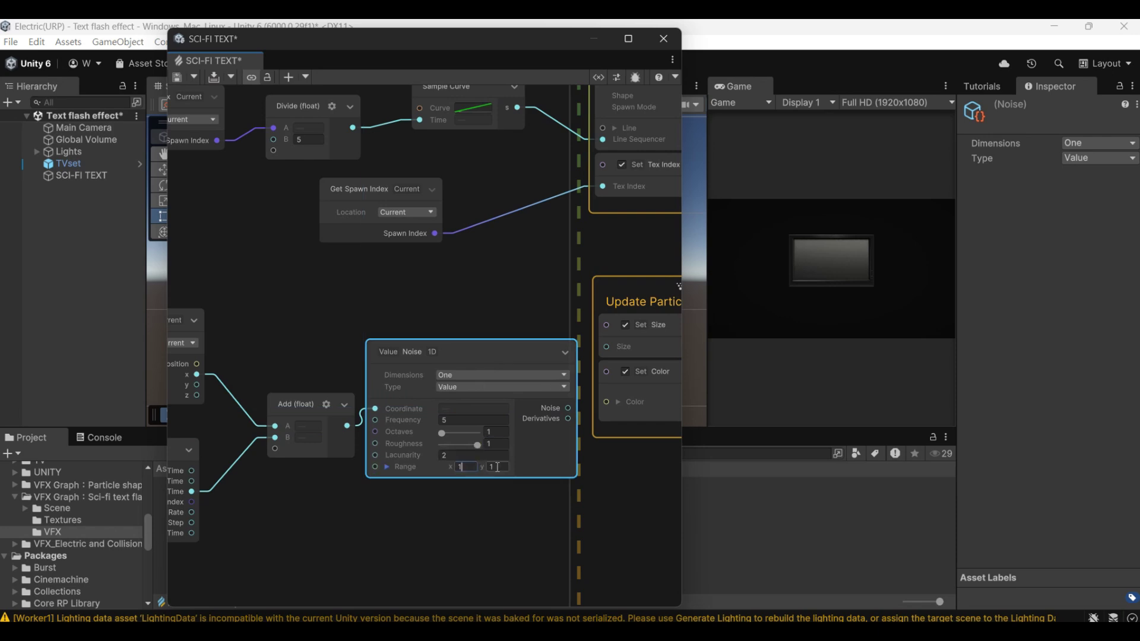
left_click(503, 467)
type("1.2")
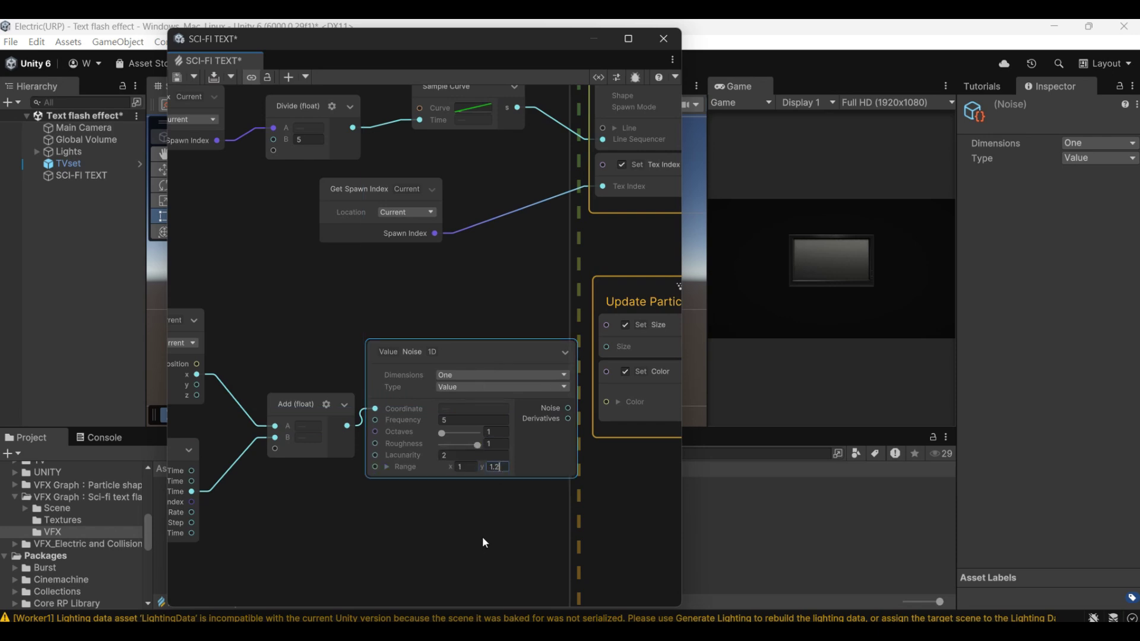
Move the Get Position, VFX Time, Add and Value Noise nodes together, farther away from the Update Particle context.
scroll(343, 291, "down", 1)
middle_click_drag(340, 287, 498, 284)
left_click_drag(279, 286, 615, 520)
left_click_drag(620, 337, 456, 310)
Create a Multiply operator beside Value Noise and connect the Noise output to its A input.
middle_click_drag(591, 355, 478, 341)
right_click(484, 329)
left_click(509, 336)
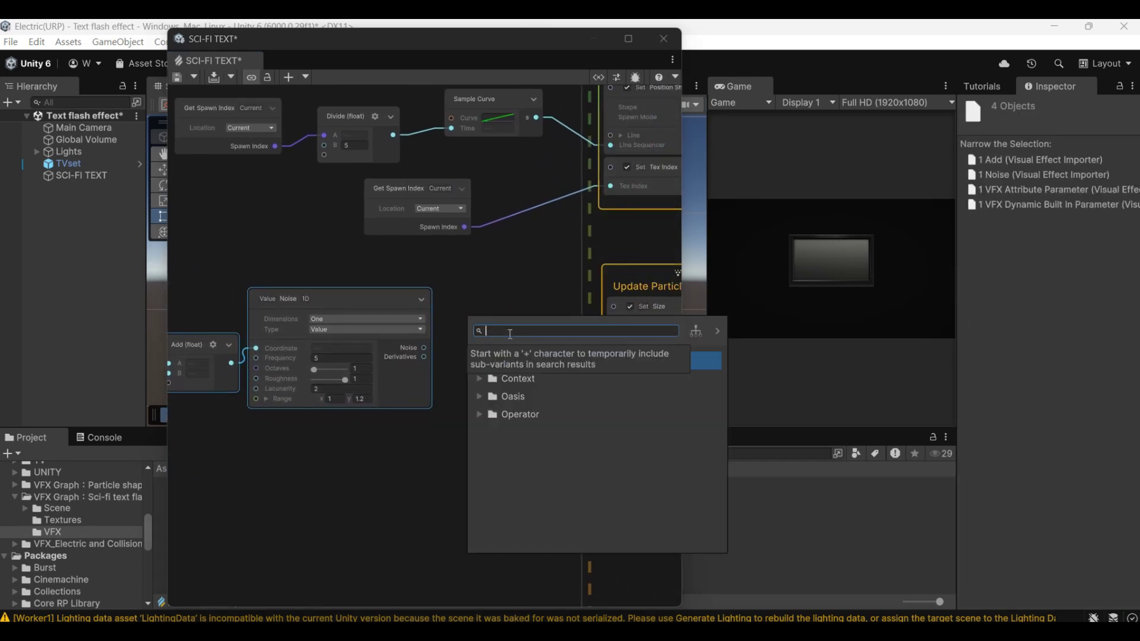
type("multiply")
key("Return")
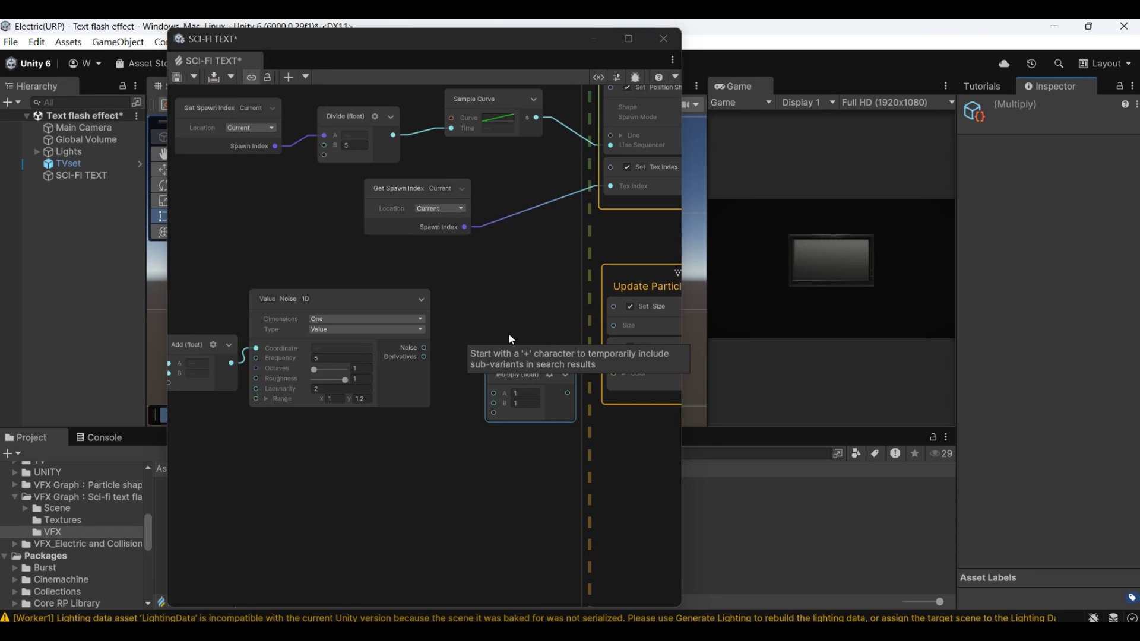
left_click_drag(515, 372, 490, 402)
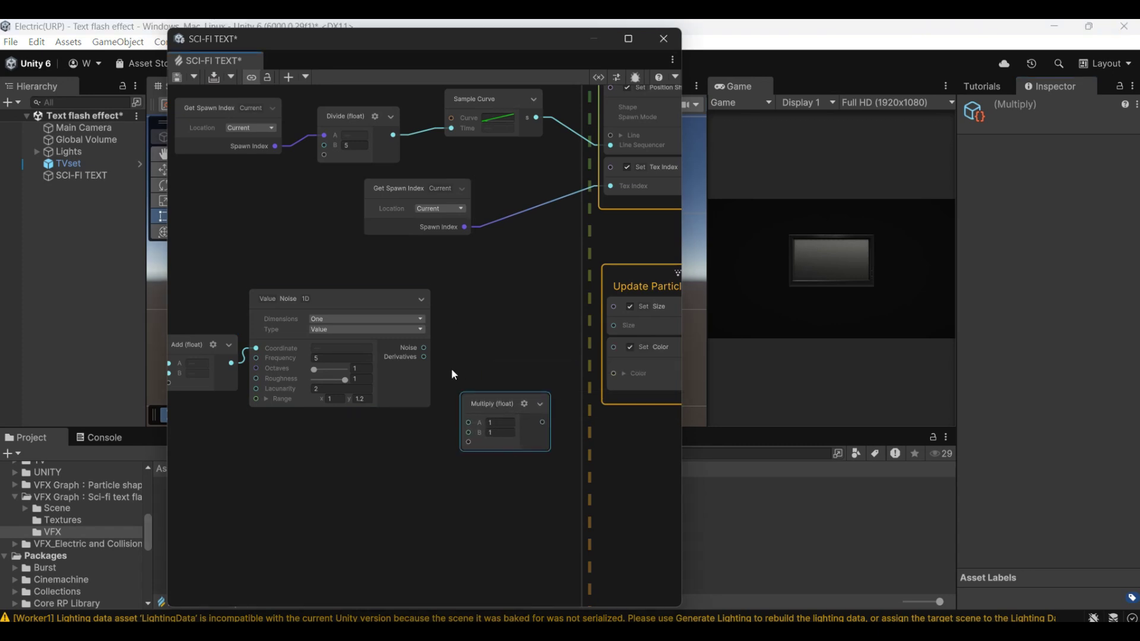
left_click_drag(424, 348, 469, 423)
Create a Get Age Over Lifetime [0..1] operator in the empty area below VFX Time.
middle_click_drag(365, 531, 490, 477)
middle_click_drag(294, 494, 459, 426)
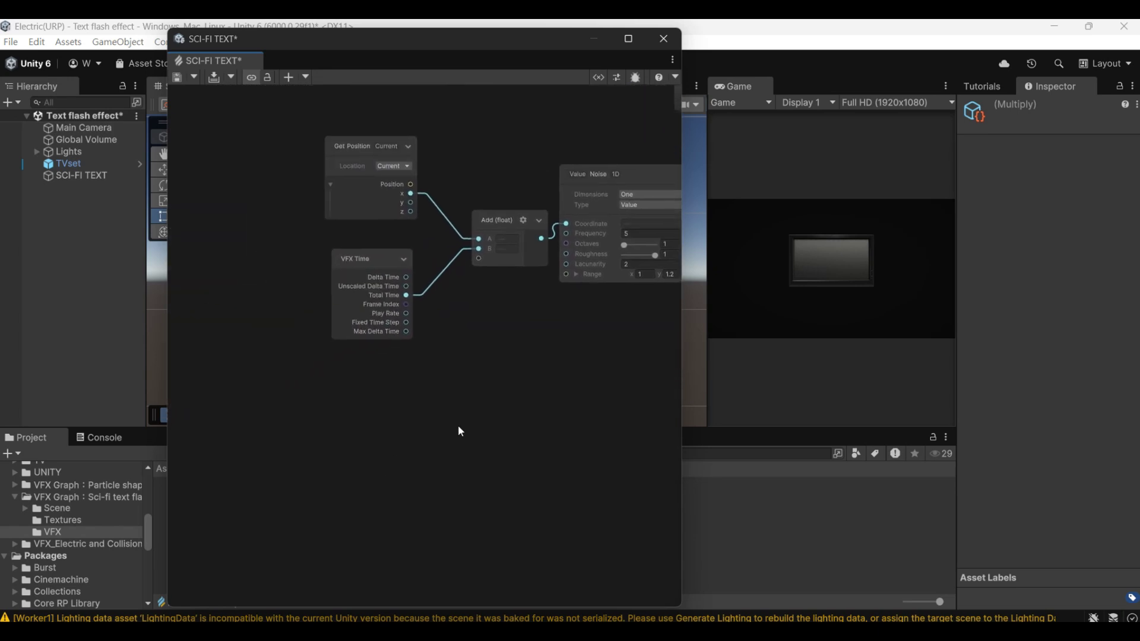
right_click(304, 396)
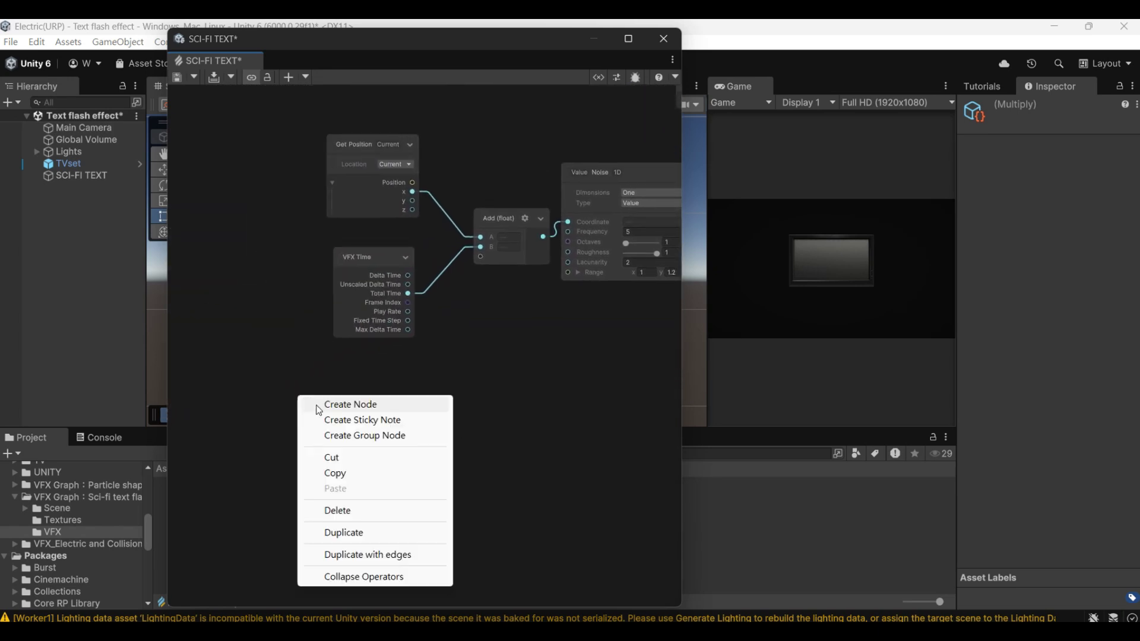
left_click(319, 405)
type("get age")
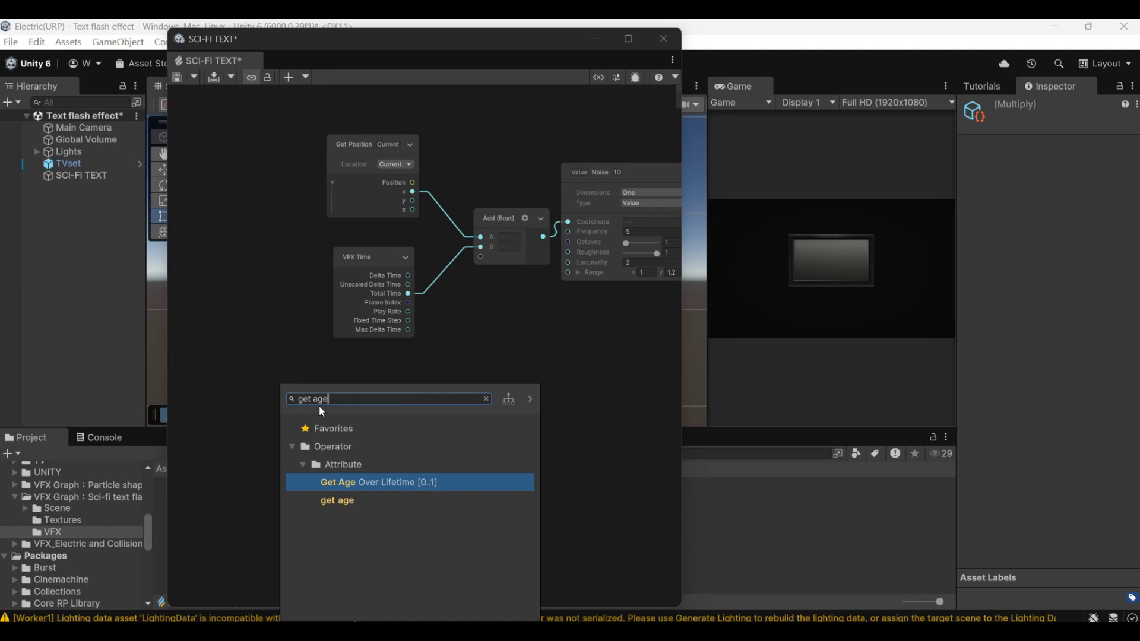
key("Return")
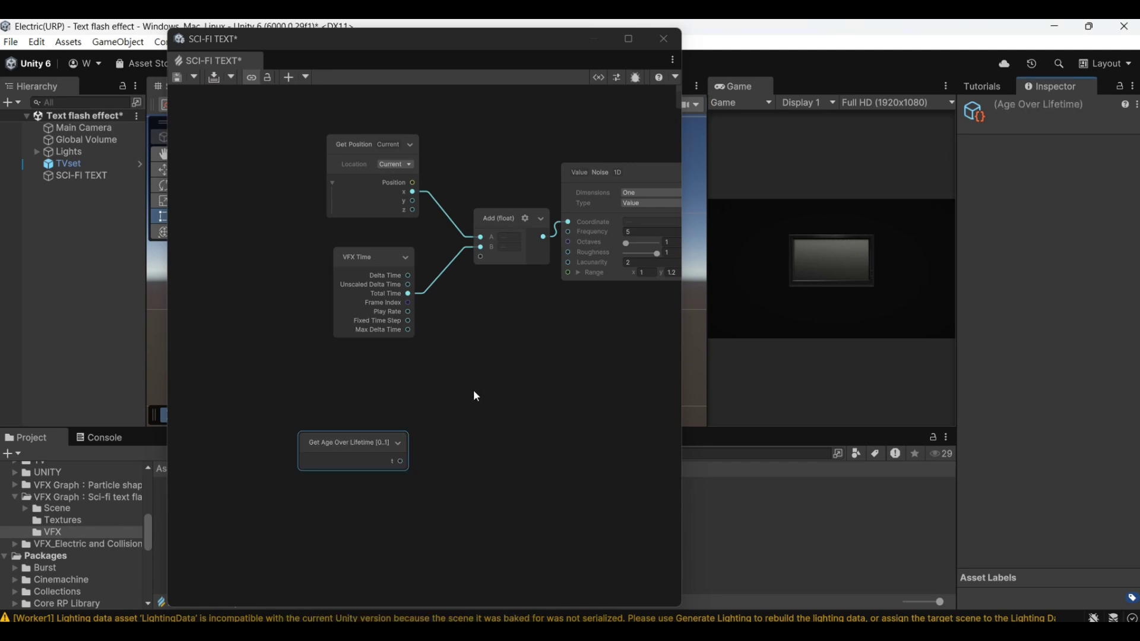
Create a Multiply operator beside Get Age Over Lifetime, connect t to its B input and set A to 20.
right_click(473, 392)
left_click(487, 395)
type("mul")
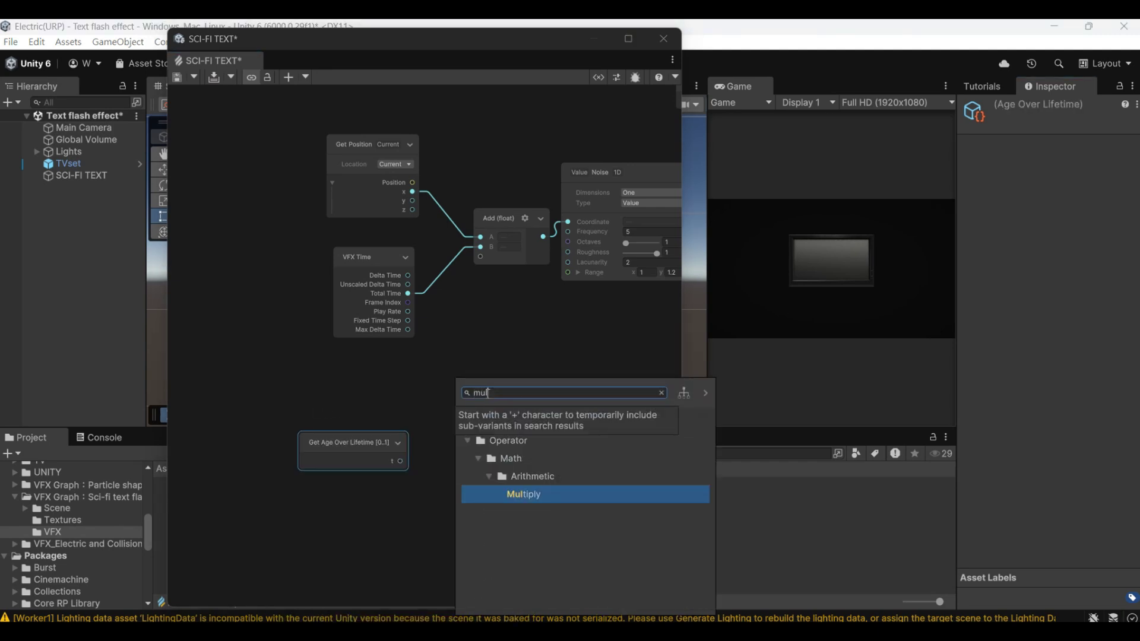
key("Return")
left_click_drag(399, 461, 483, 466)
left_click(520, 455)
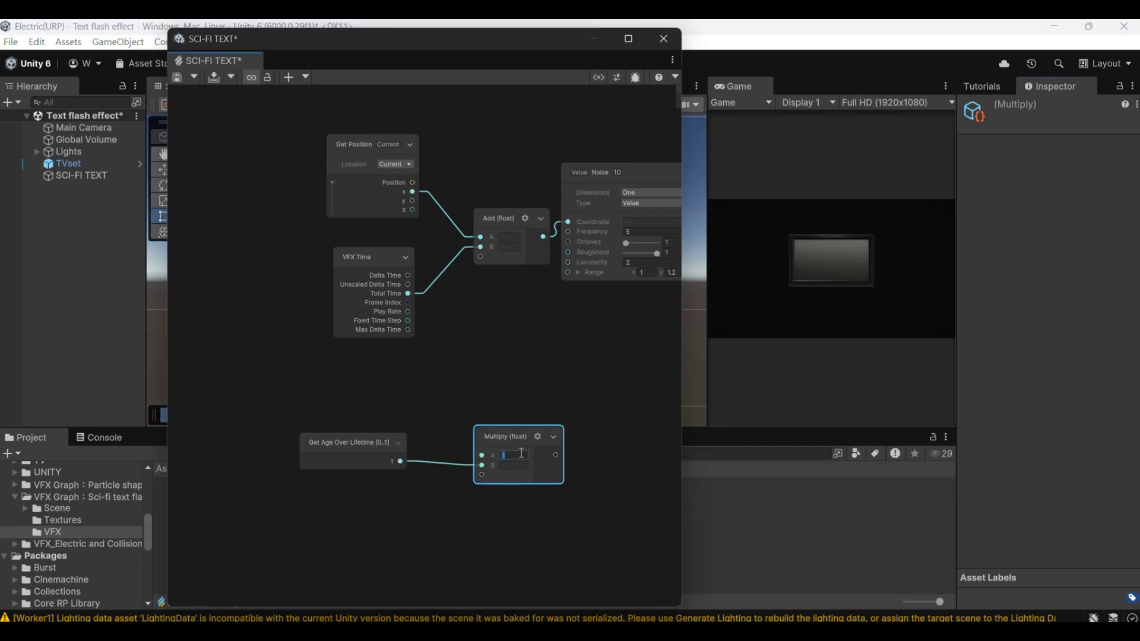
type("020")
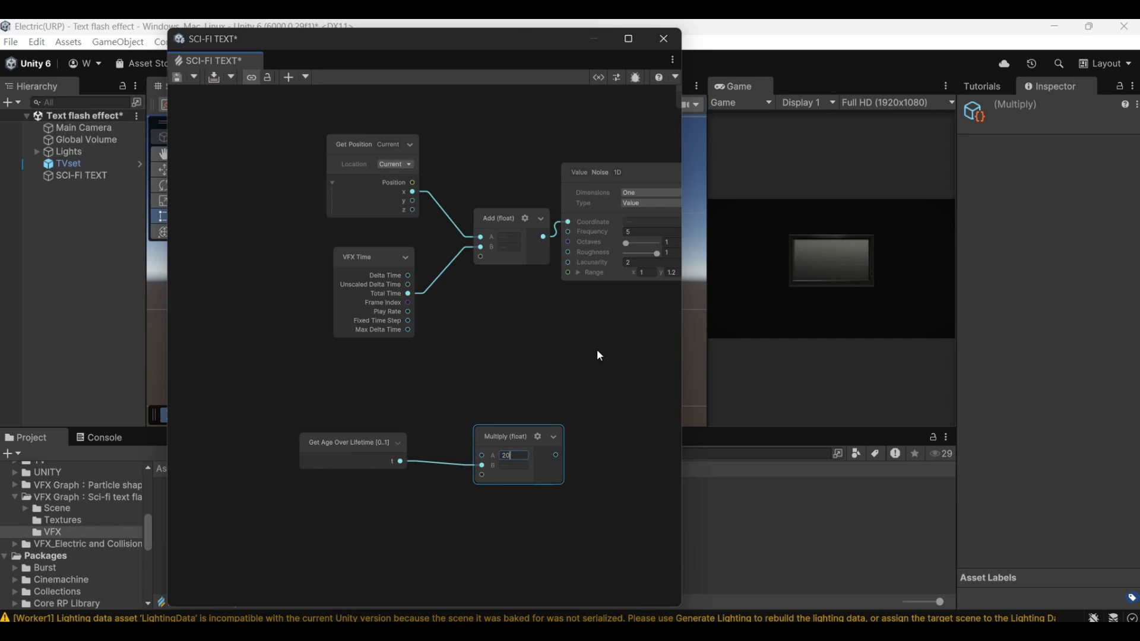
left_click_drag(505, 436, 470, 411)
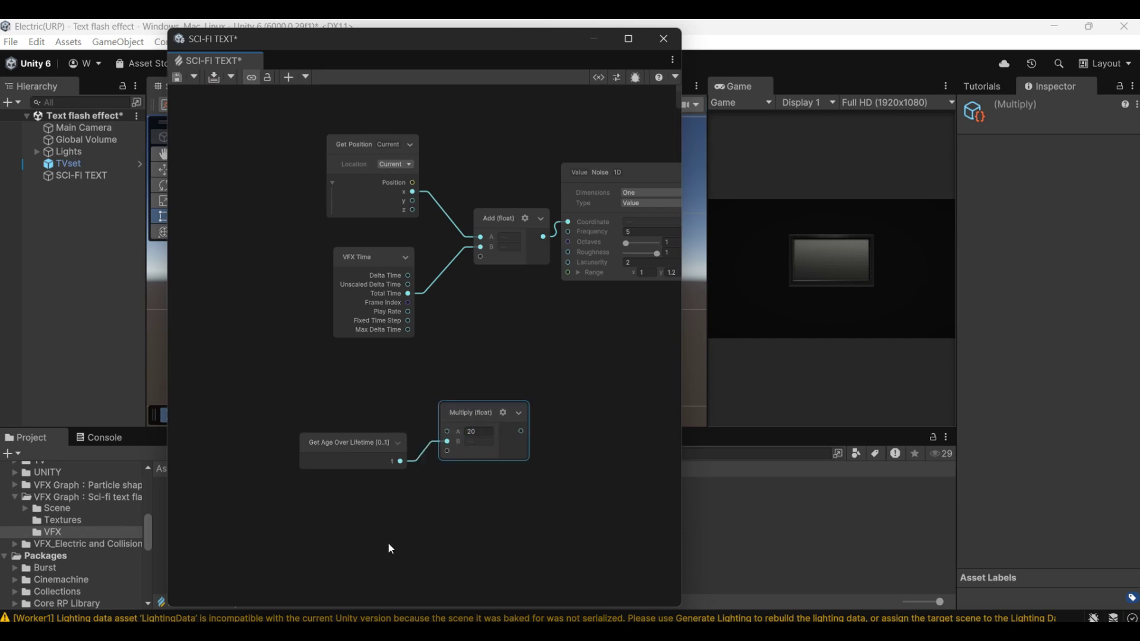
Create a Get Spawn Index operator and place it below Get Age Over Lifetime.
middle_click_drag(390, 548, 423, 447)
right_click(370, 416)
left_click(424, 426)
type("ge")
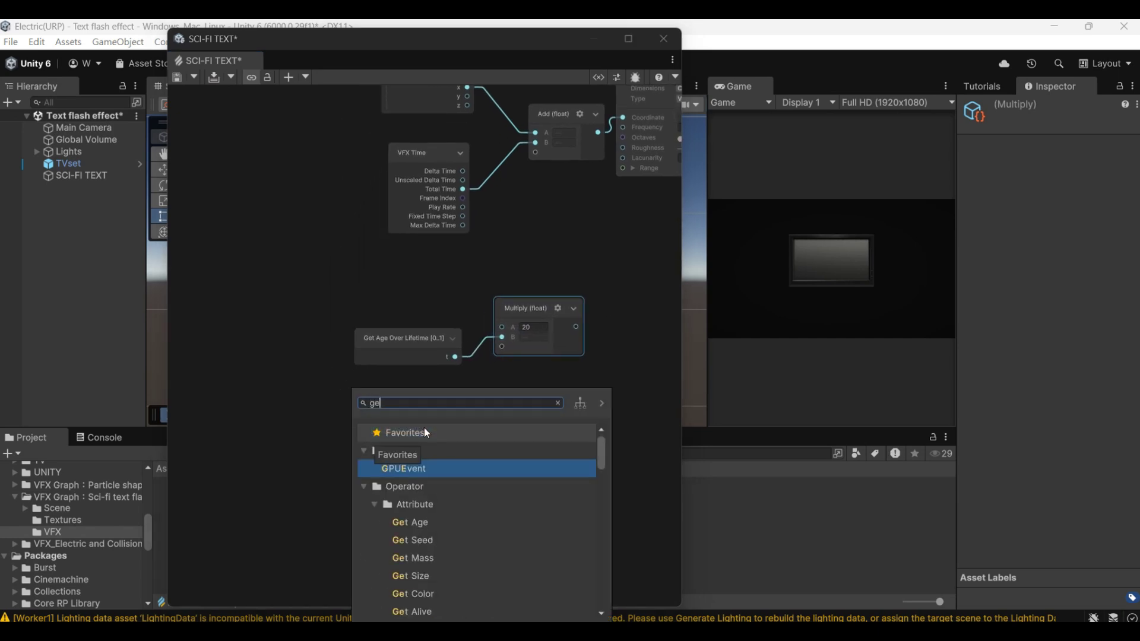
type("t spa")
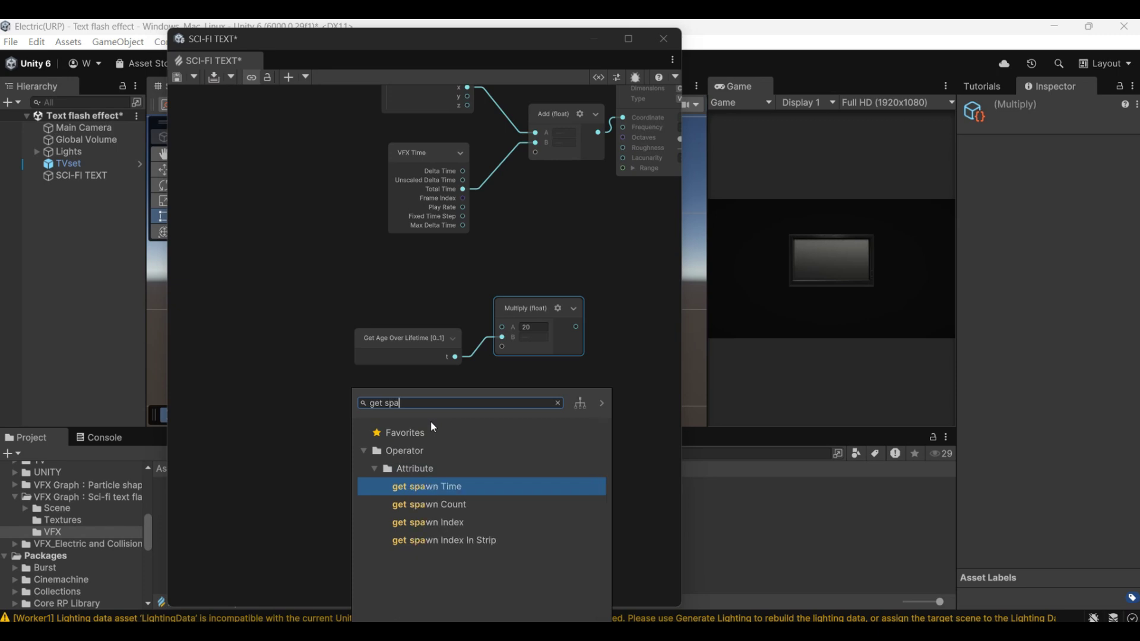
key("Down")
key("Down")
key("Return")
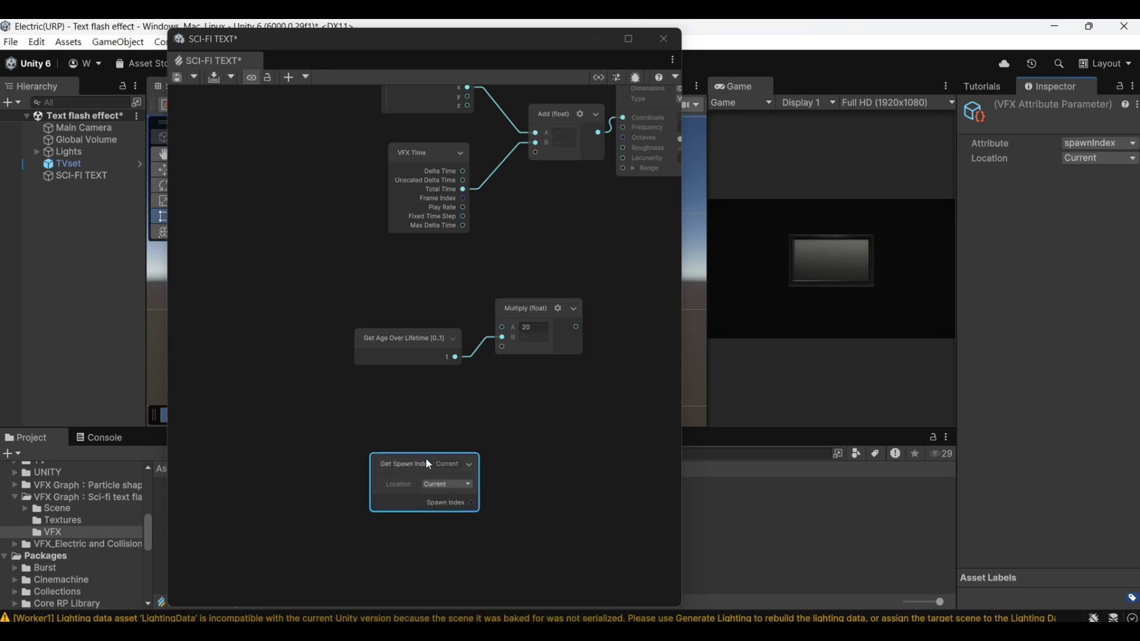
left_click_drag(426, 459, 394, 417)
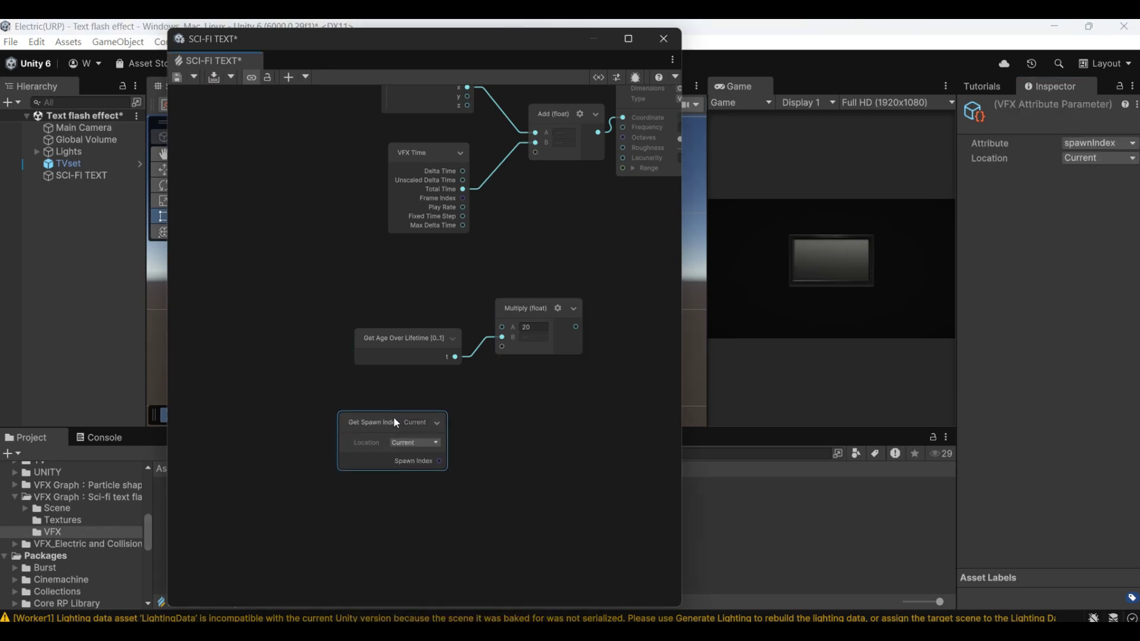
Create a Divide operator and place it beside Get Spawn Index.
right_click(530, 414)
left_click(561, 425)
type("divide")
key("Return")
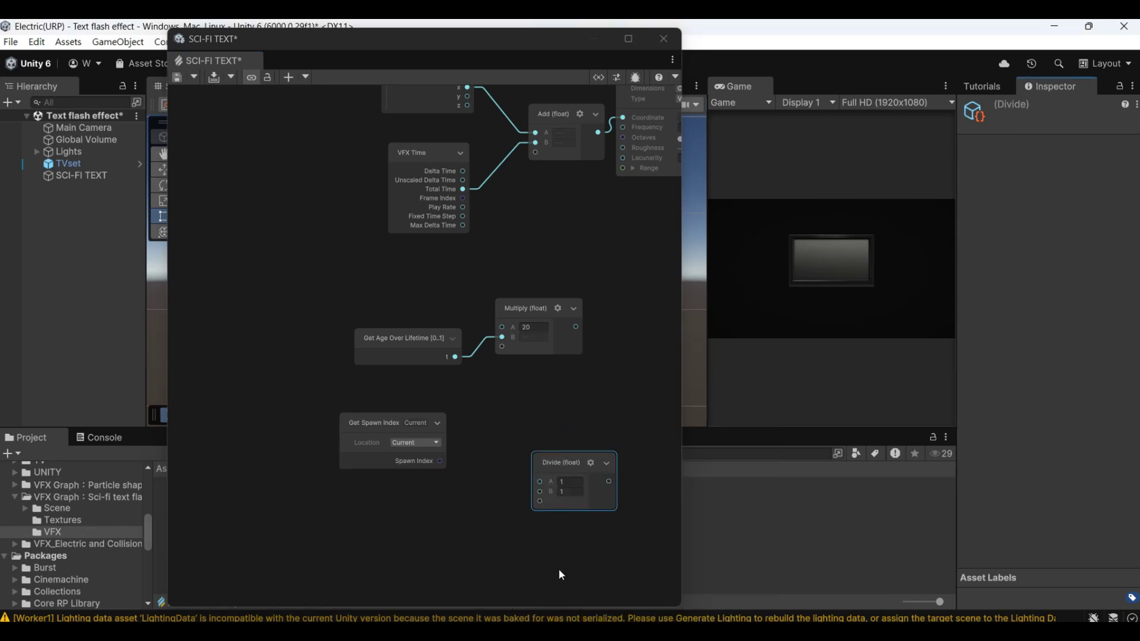
left_click_drag(572, 461, 542, 431)
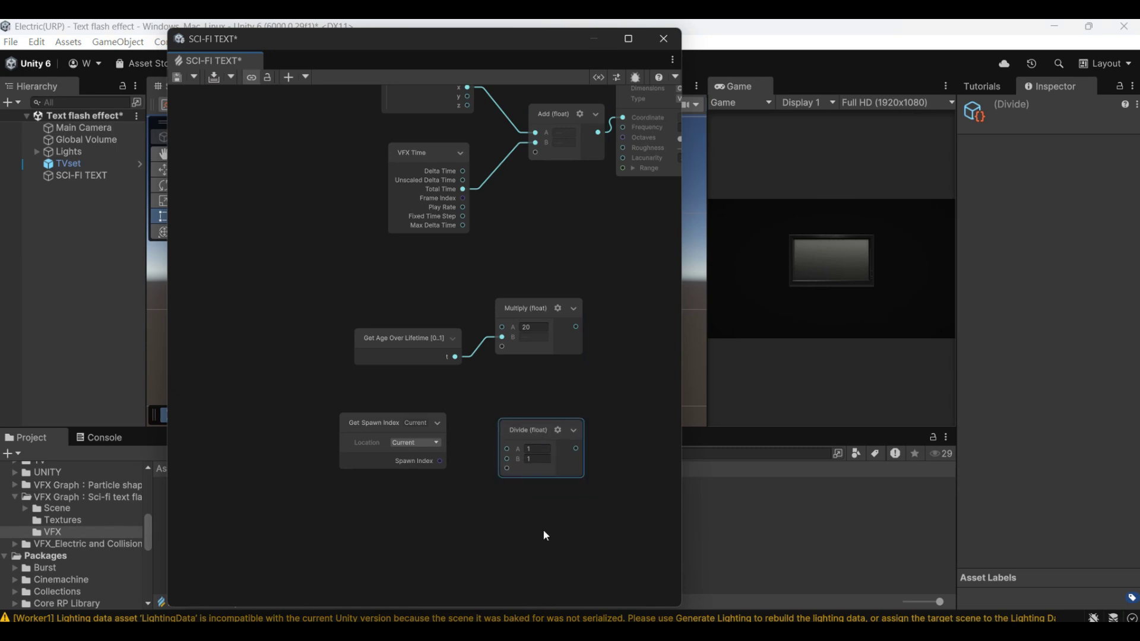
Create a Subtract operator in the empty area beyond the age Multiply and Divide nodes.
middle_click_drag(575, 391, 498, 410)
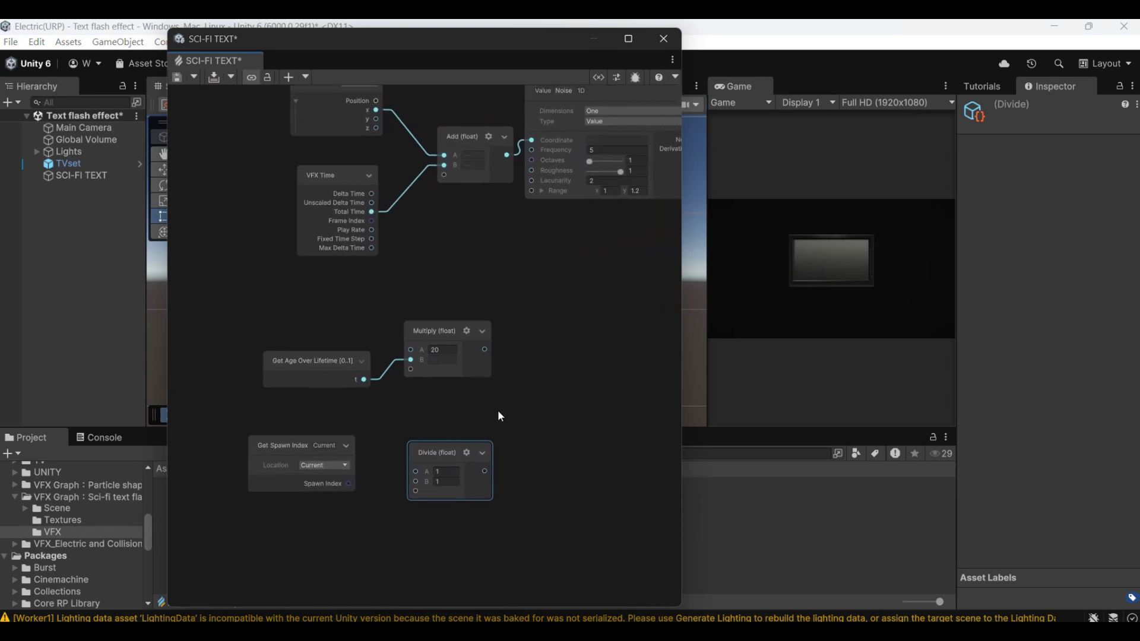
right_click(530, 371)
left_click(563, 380)
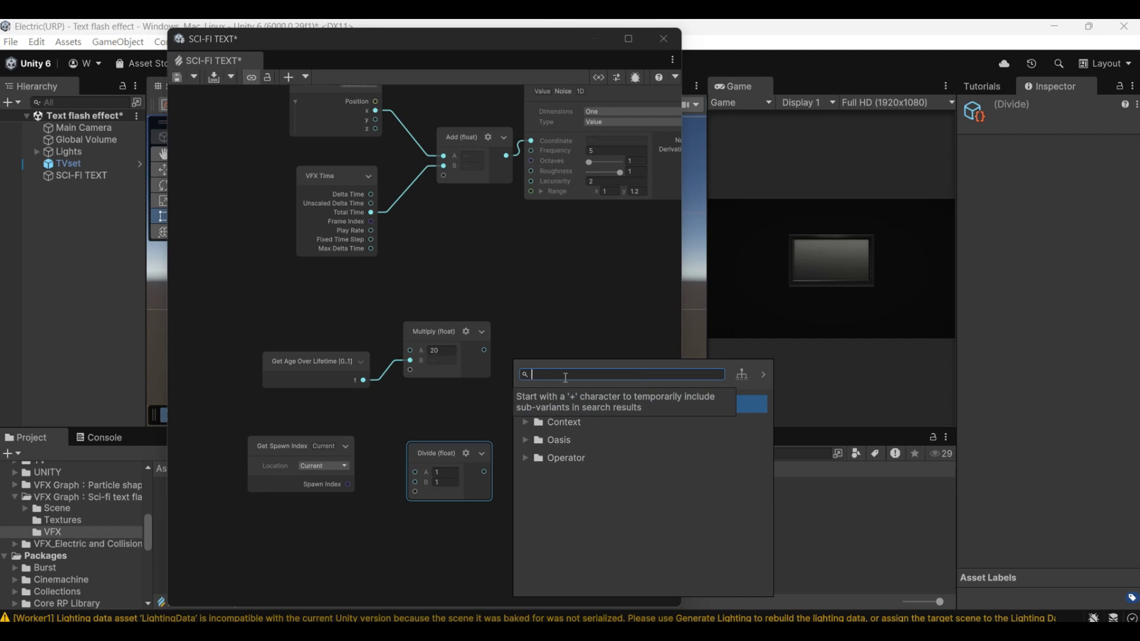
type("subr")
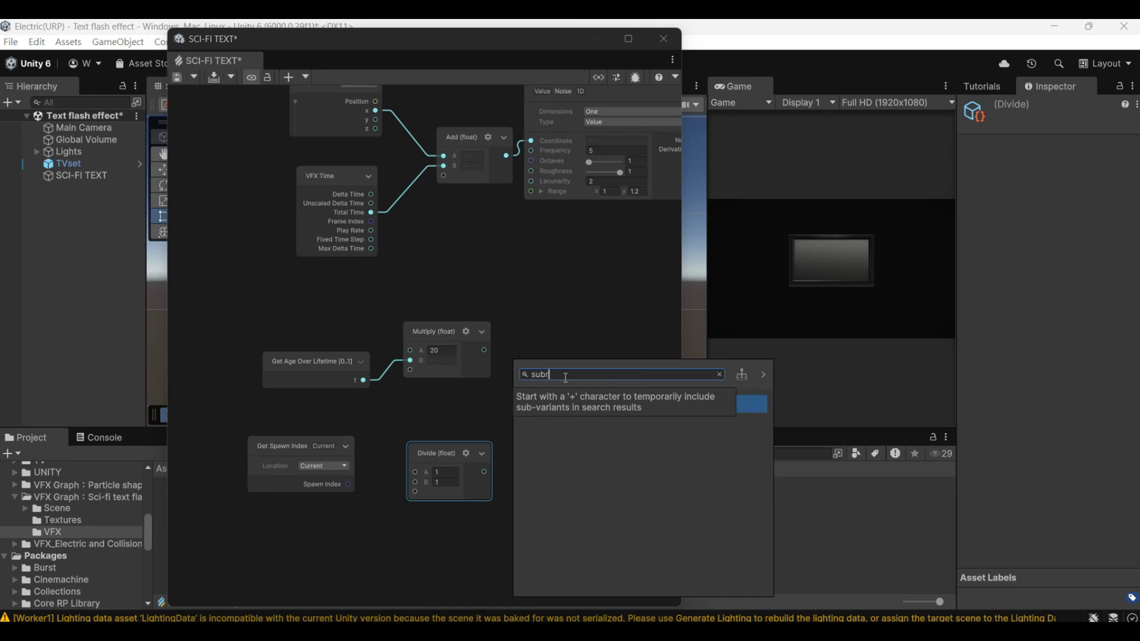
key("Return")
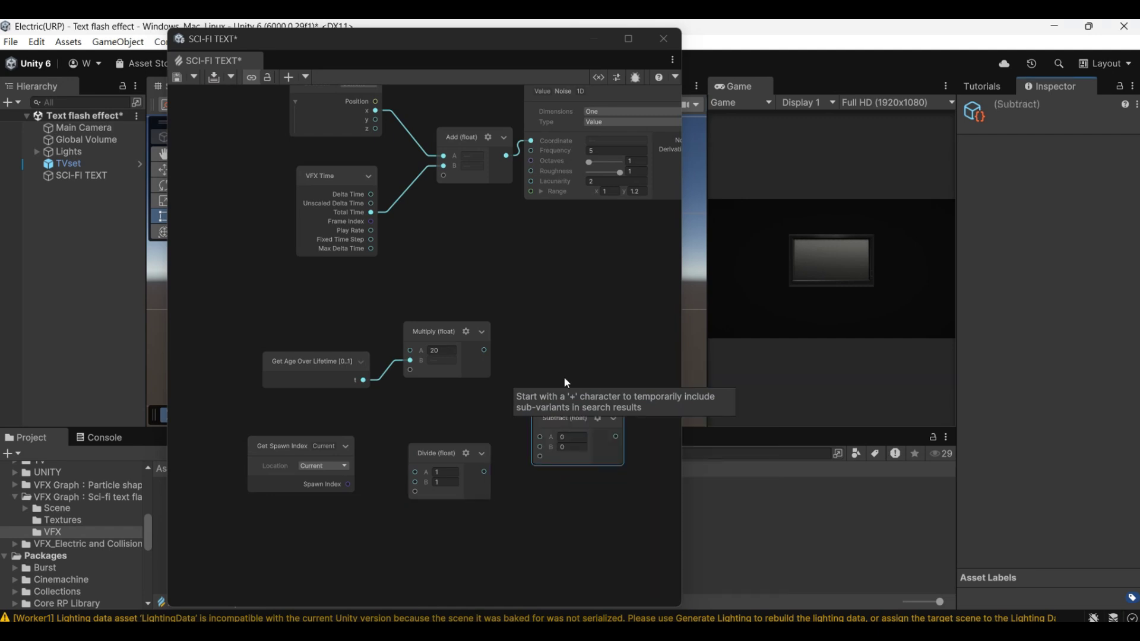
left_click(561, 340)
Connect the Spawn Index output to Divide's A input and set Divide's B to 4.
middle_click_drag(445, 532, 439, 469)
scroll(421, 492, "up", 2)
left_click_drag(309, 390, 398, 374)
left_click(456, 389)
type("4")
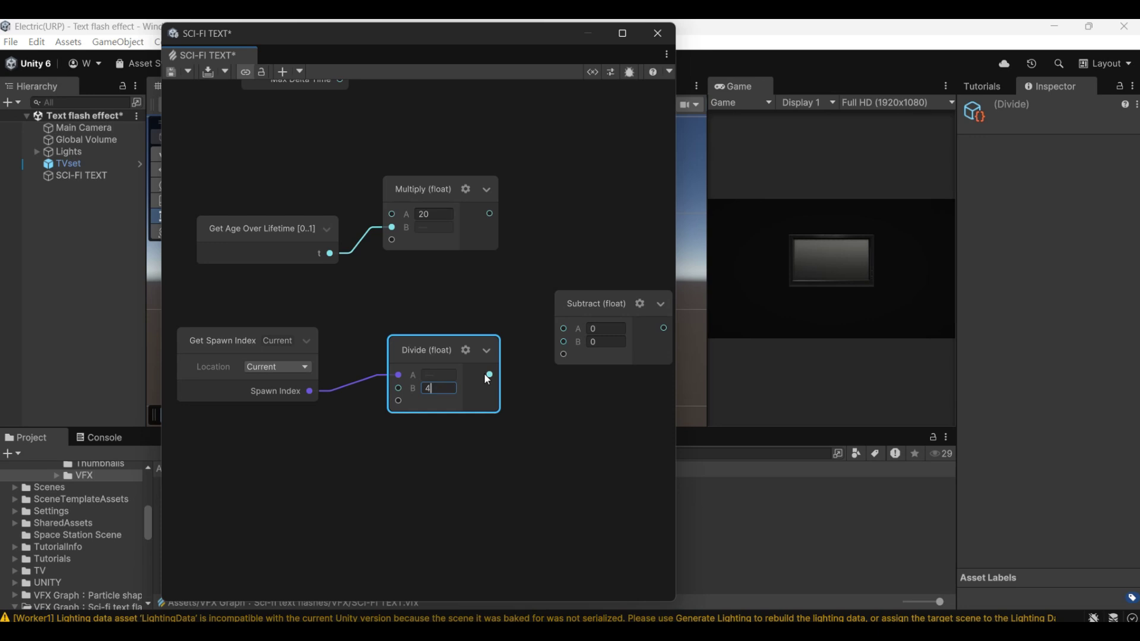
Connect the Divide output to Subtract's B input and the age Multiply output to its A input.
left_click_drag(490, 374, 563, 342)
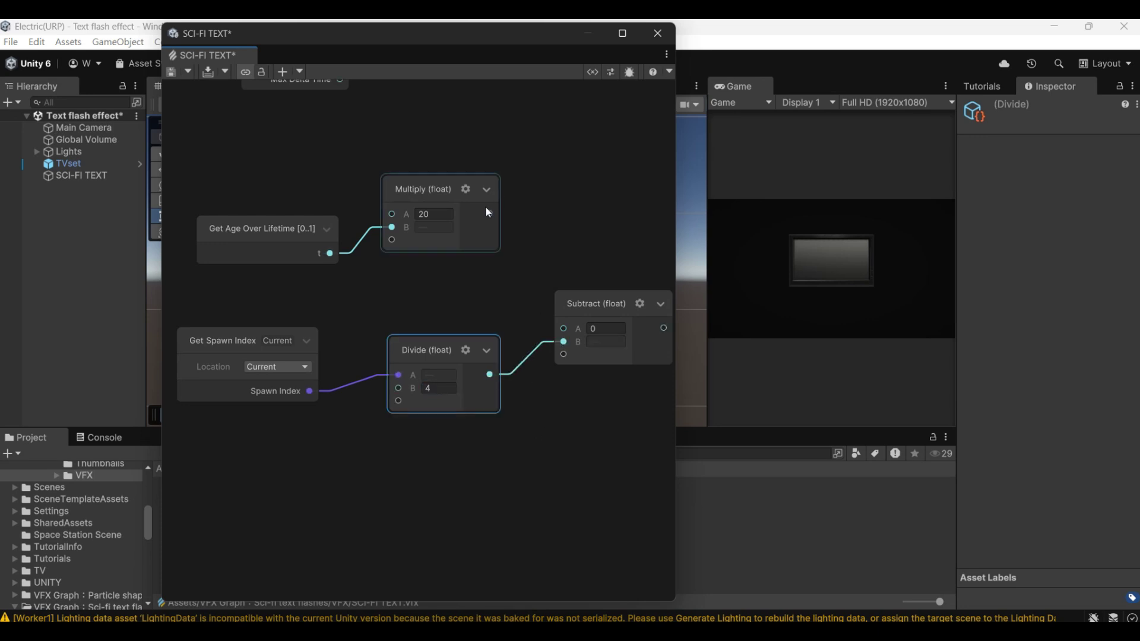
left_click_drag(488, 213, 563, 328)
Create a Saturate operator beside Subtract and connect the Subtract output to its Input.
middle_click_drag(618, 470, 379, 488)
right_click(490, 323)
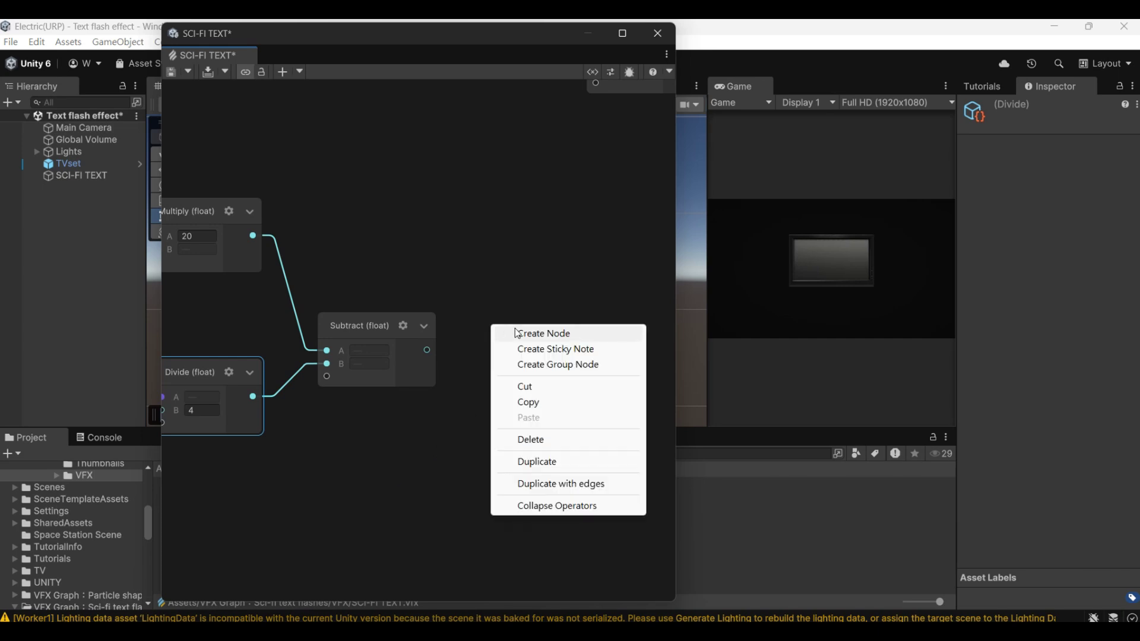
left_click(520, 333)
type("sat")
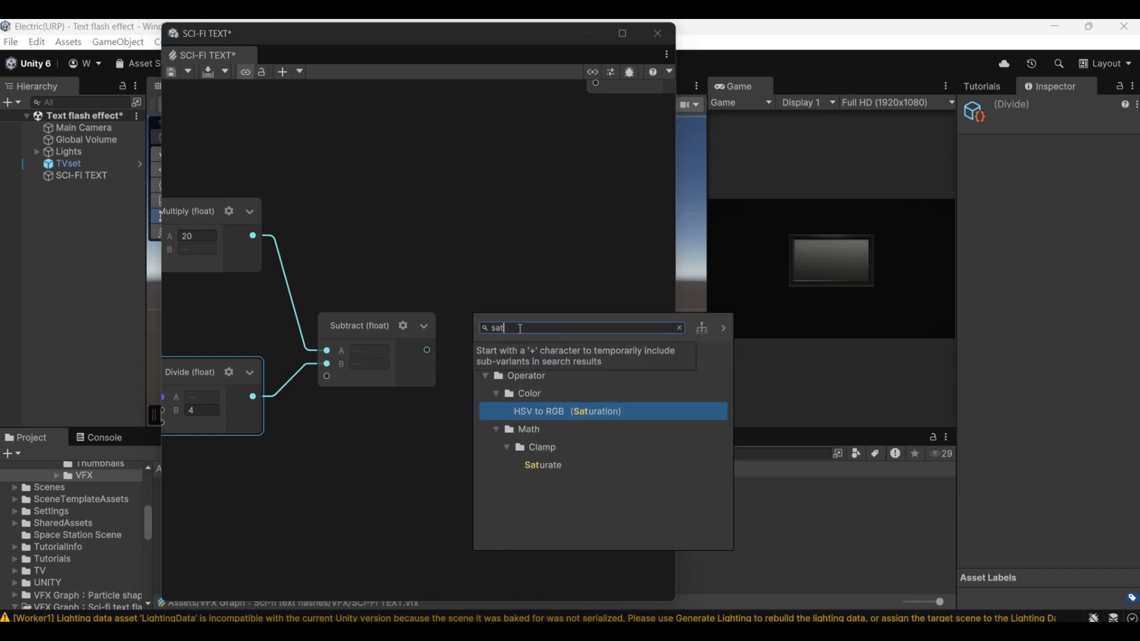
left_click(553, 463)
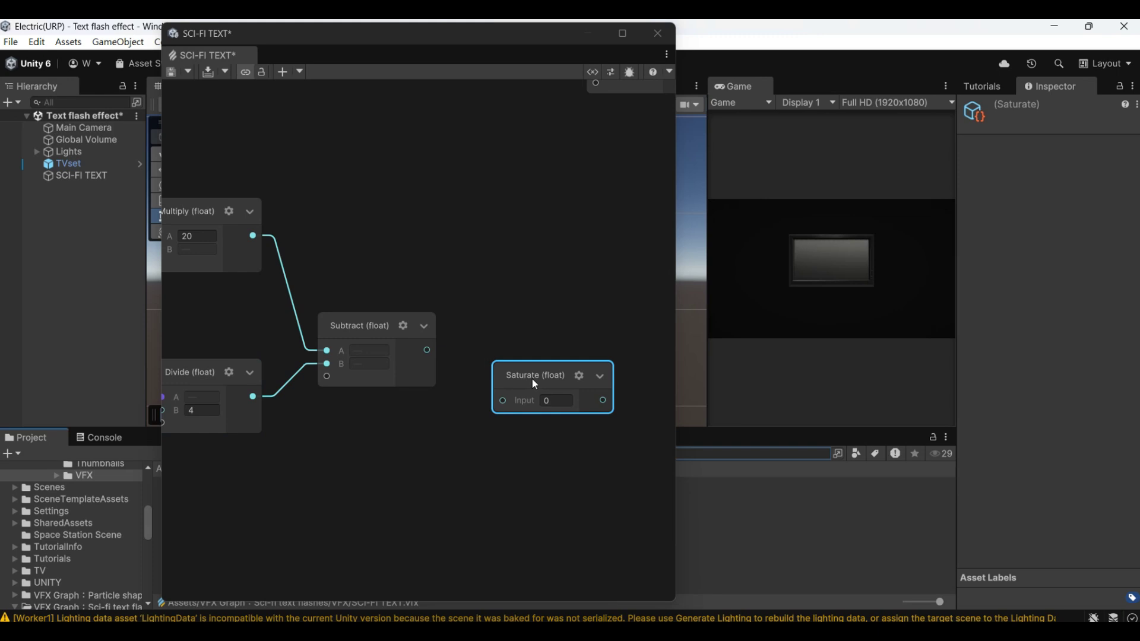
left_click_drag(532, 378, 508, 337)
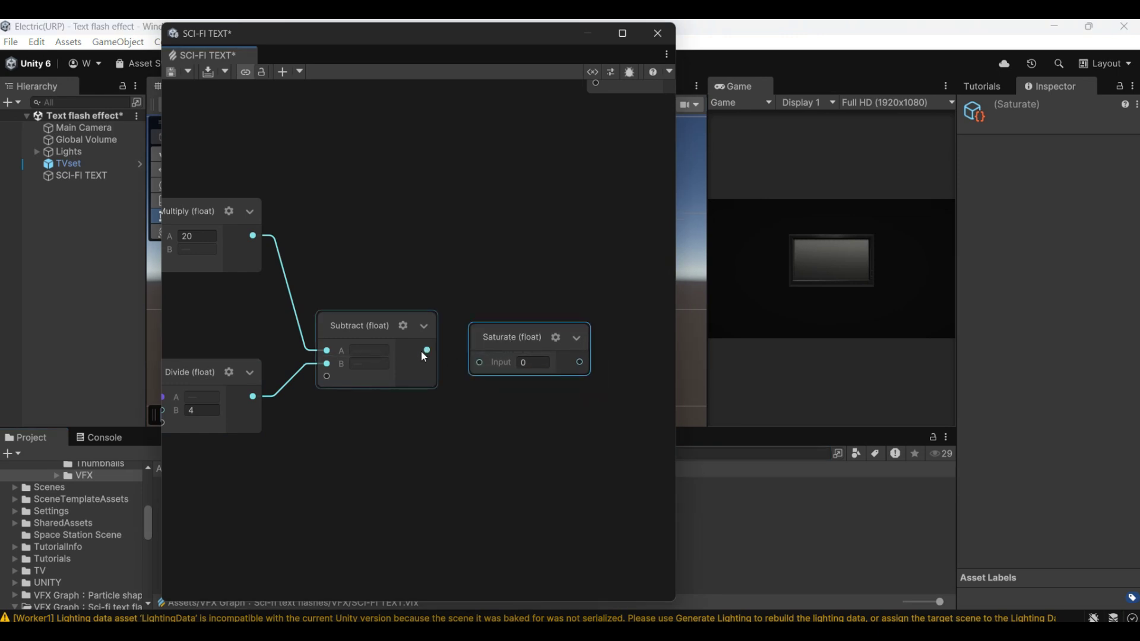
left_click_drag(427, 350, 479, 362)
Create an inline AnimationCurve operator in the empty area above Saturate.
right_click(458, 140)
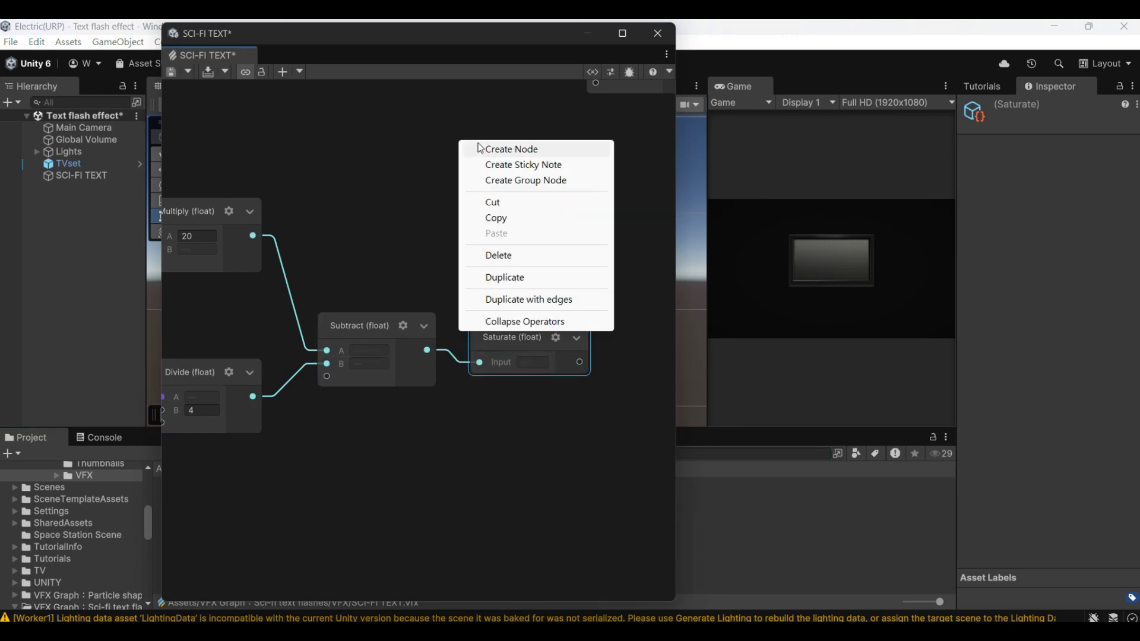
left_click(475, 148)
type("anim")
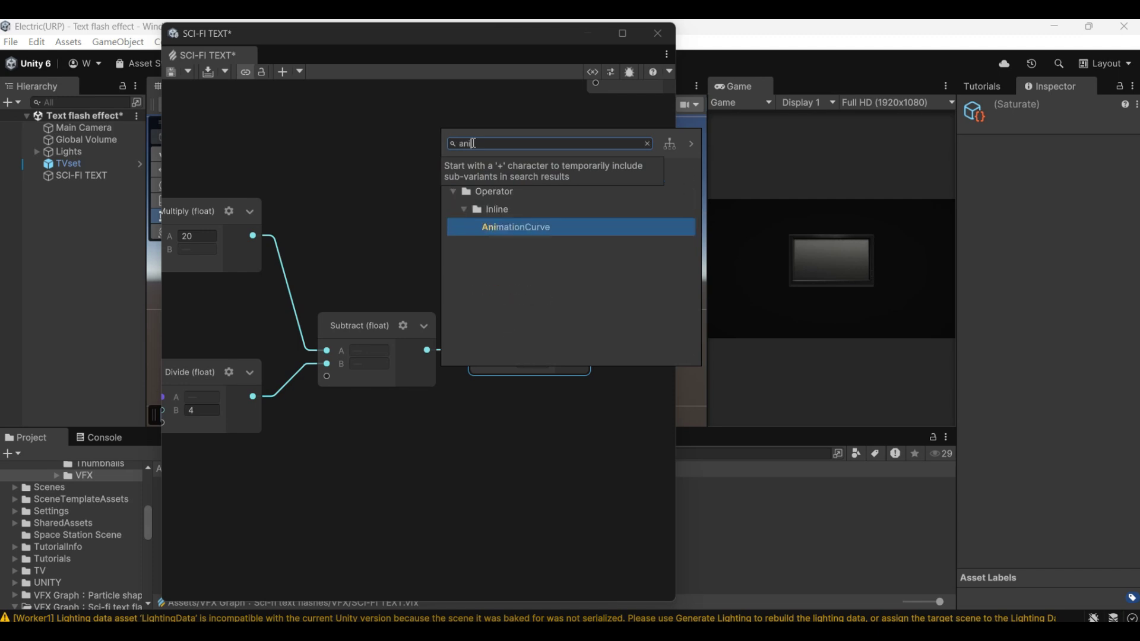
key("Return")
Shape the AnimationCurve as a damped oscillation with peaks near 2.1, 1.25 and 1.1, dips near 0.6 and 0.85, ending at 1.
middle_click_drag(581, 292, 397, 294)
left_click(338, 261)
scroll(501, 307, "down", 10)
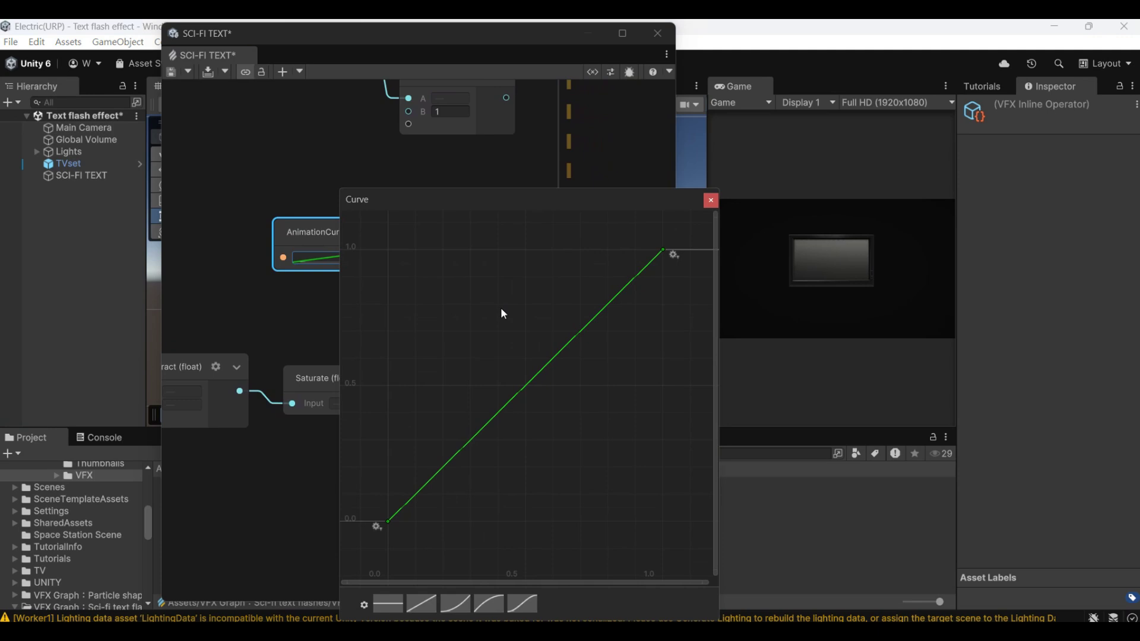
middle_click_drag(504, 294, 530, 422)
double_click(487, 552)
left_click_drag(486, 553, 576, 363)
double_click(511, 251)
double_click(542, 435)
double_click(564, 359)
double_click(562, 396)
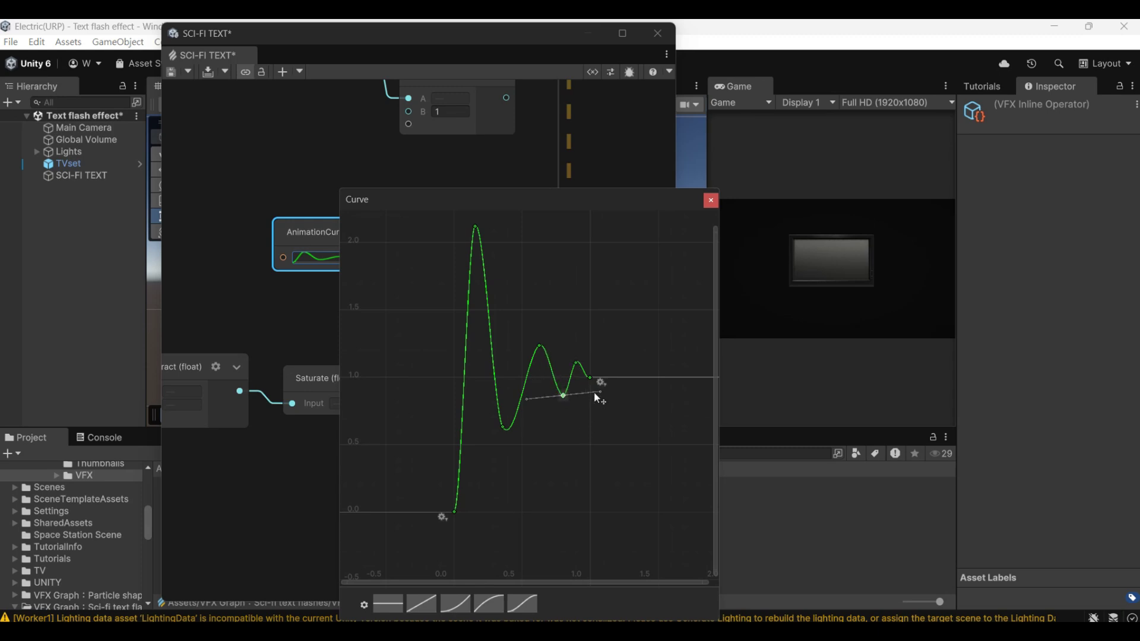
Add a key near the curve's start at about (0.046, 0.102) and tilt its tangent for a smooth ease-in.
left_click(455, 510)
middle_click_drag(469, 503, 552, 418)
double_click(550, 412)
left_click_drag(550, 412, 552, 421)
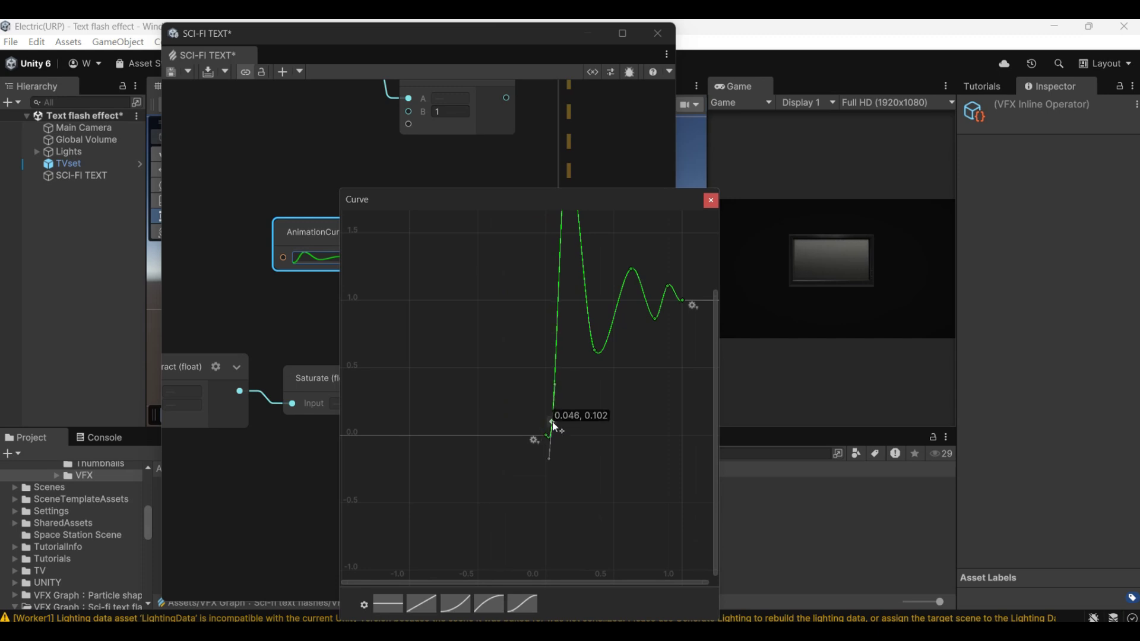
scroll(553, 433, "up", 5)
key("a")
middle_click_drag(362, 565, 423, 536)
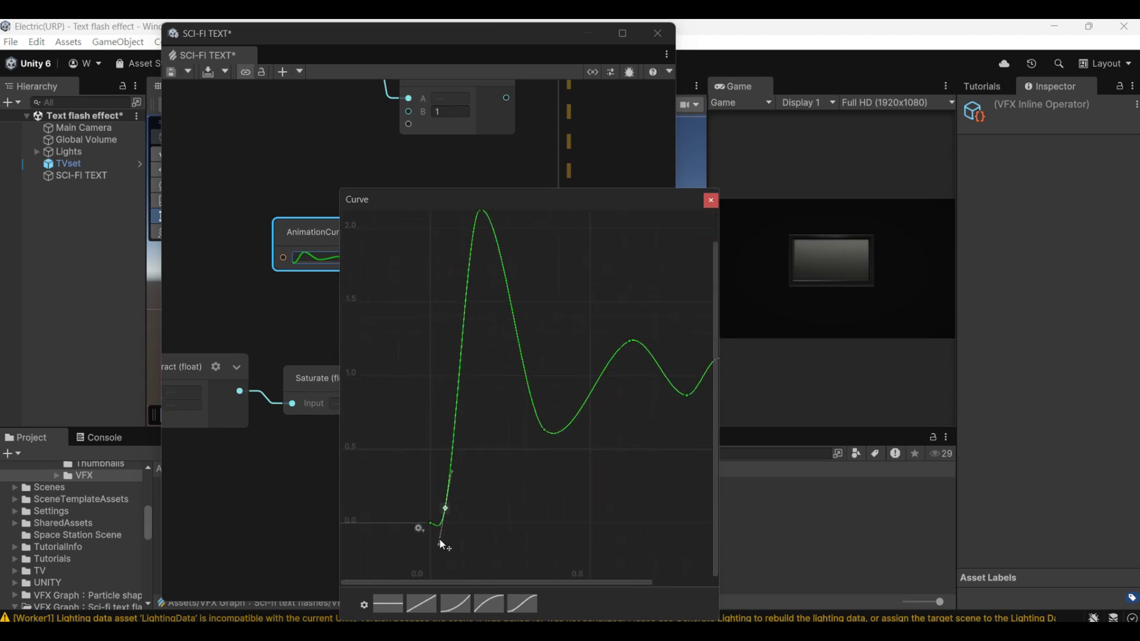
left_click_drag(442, 545, 430, 533)
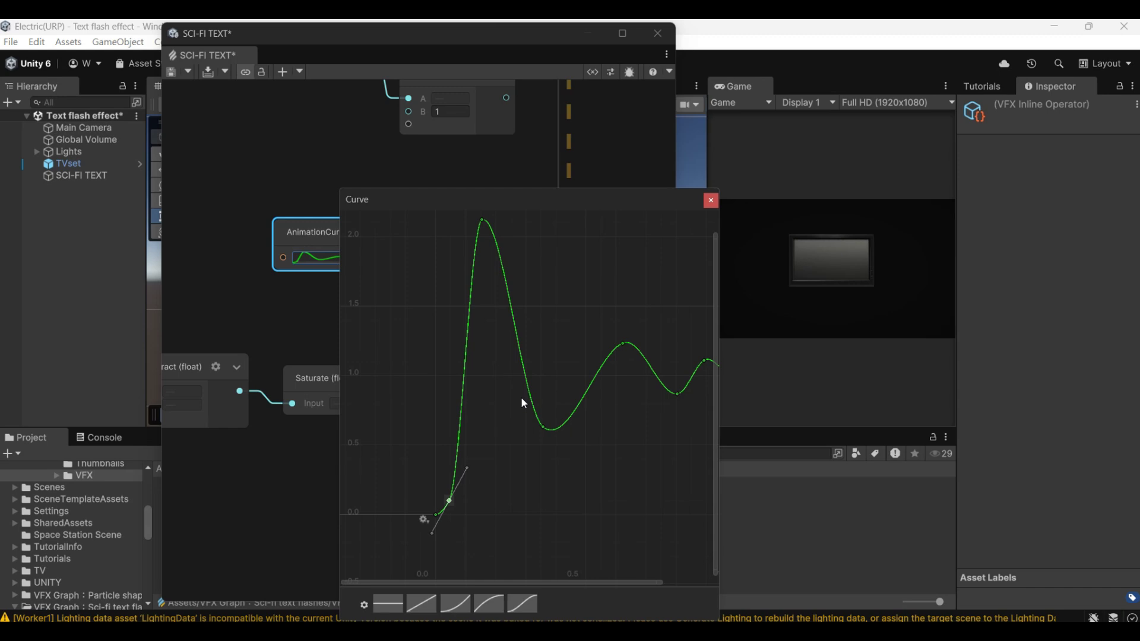
Move the curve's first peak to about time 0.18, value 2.15, and close the curve editor.
left_click(479, 262)
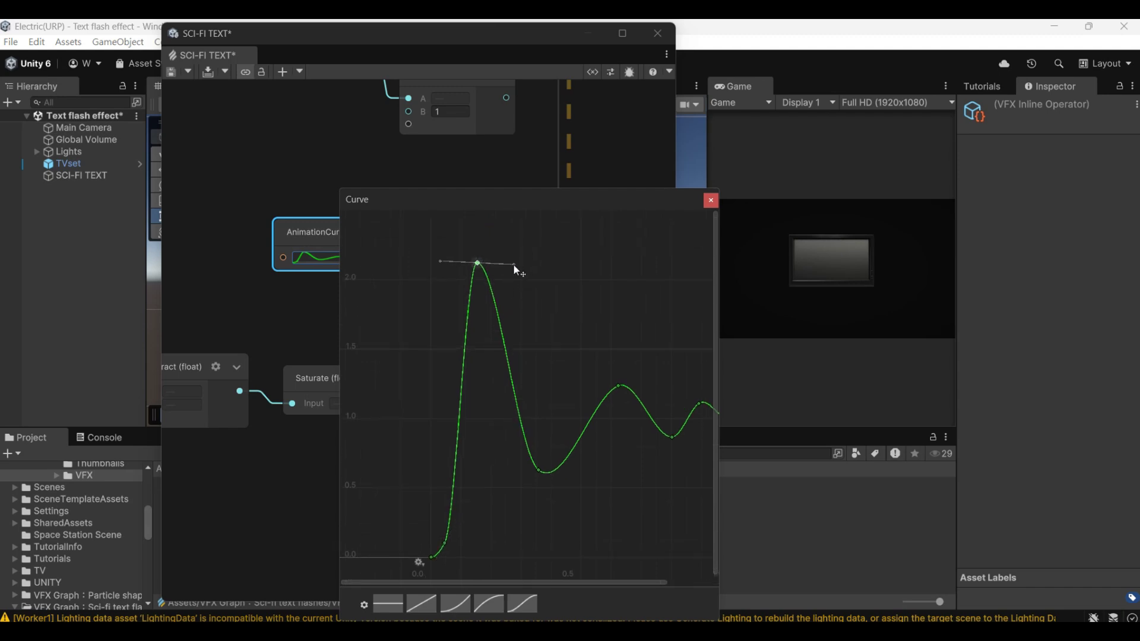
left_click_drag(478, 263, 485, 258)
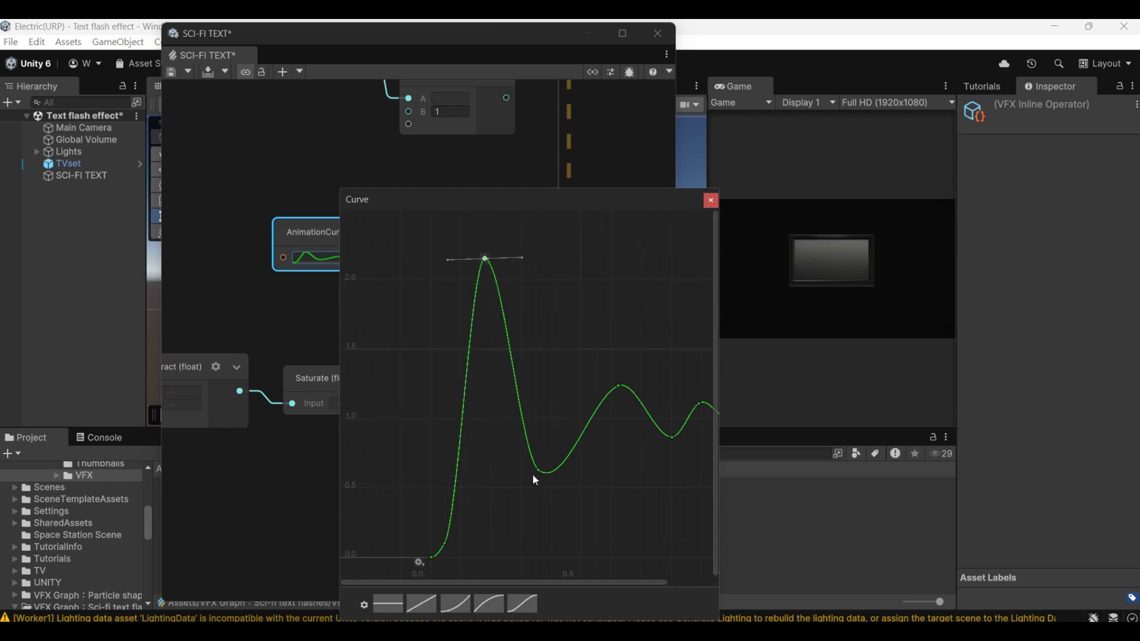
left_click(713, 199)
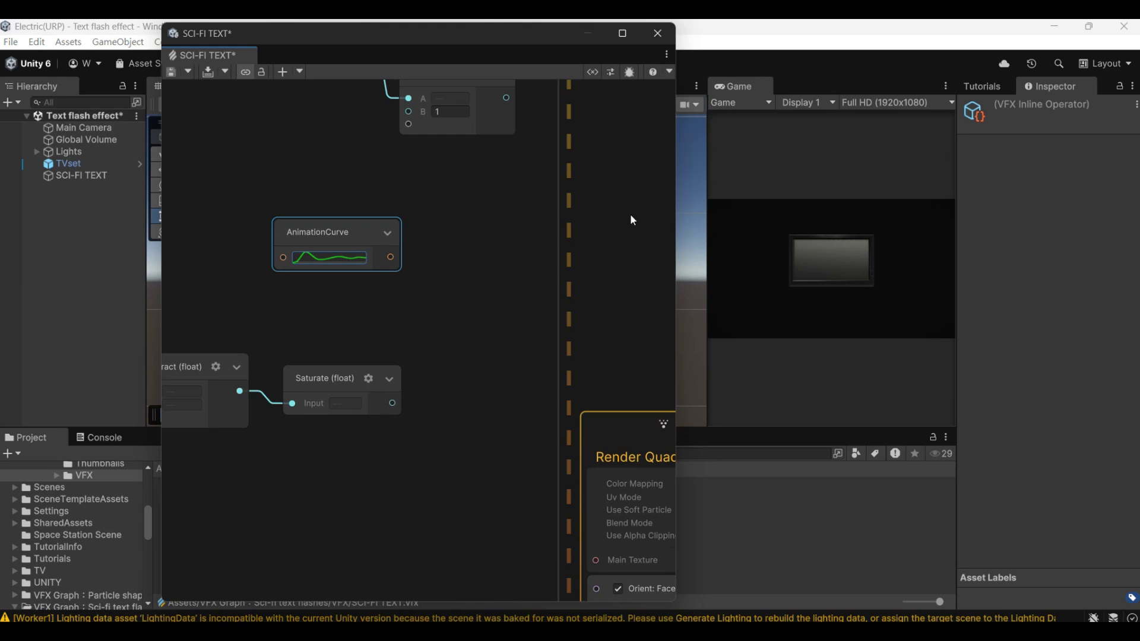
Create a Sample Curve operator, connecting AnimationCurve to its Curve input and the Saturate output to its Time input.
right_click(473, 270)
left_click(504, 278)
type("sa")
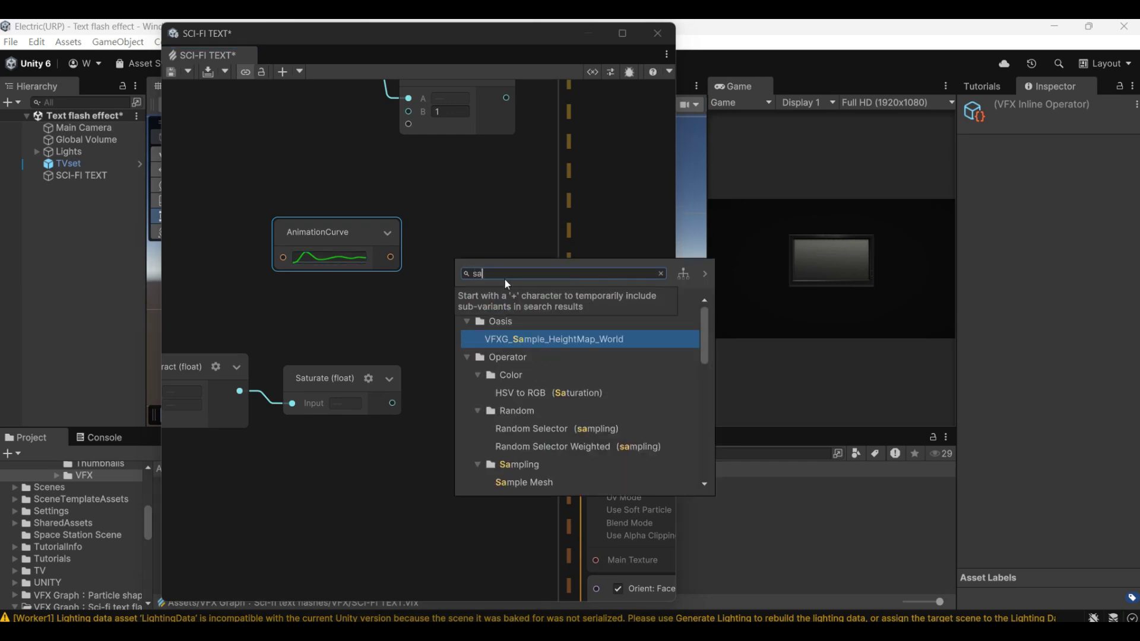
type("m cu")
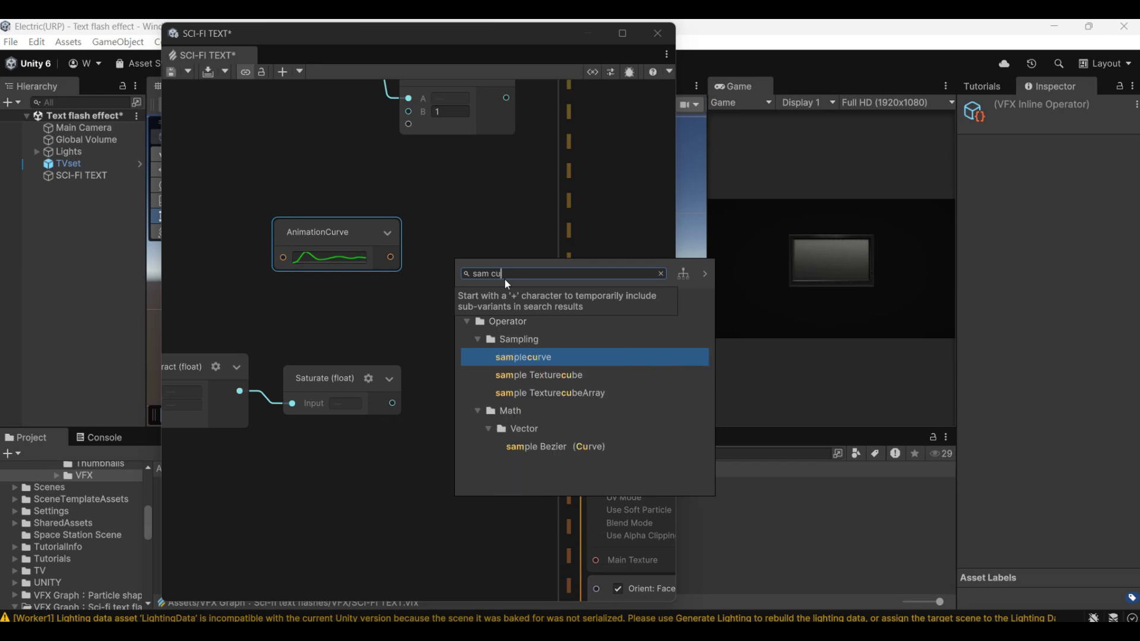
key("Return")
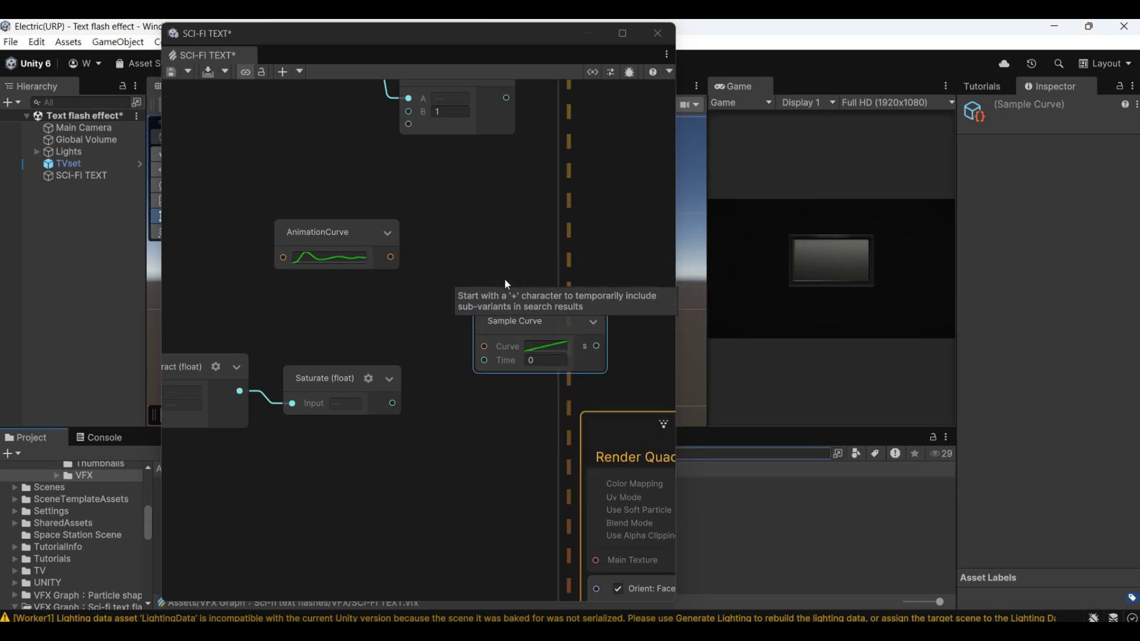
left_click_drag(541, 312, 490, 280)
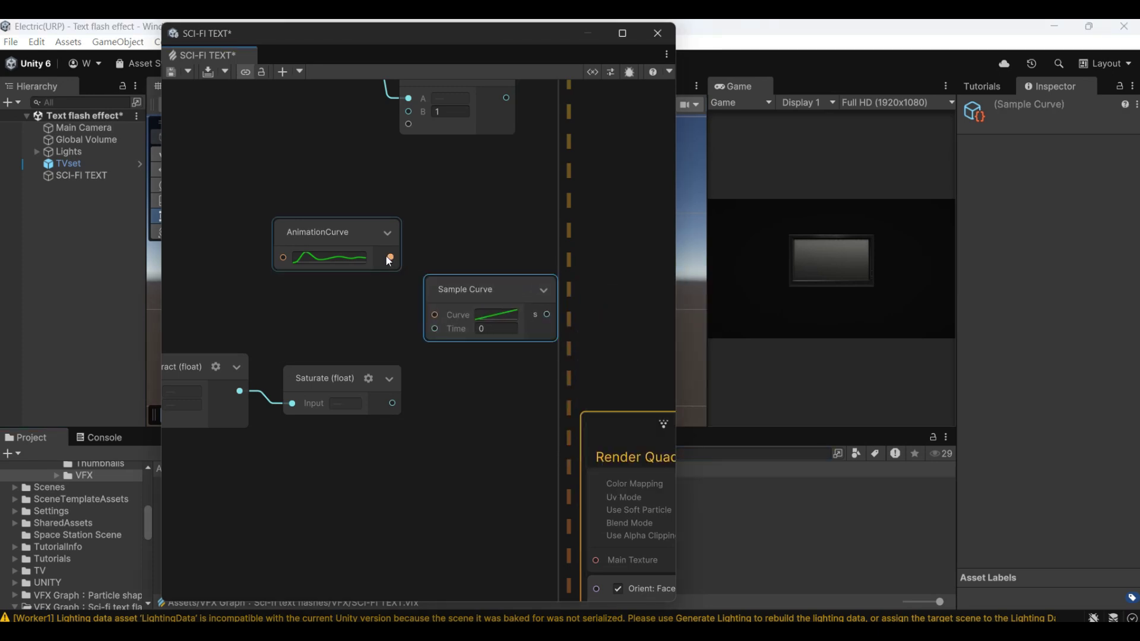
left_click_drag(391, 257, 429, 315)
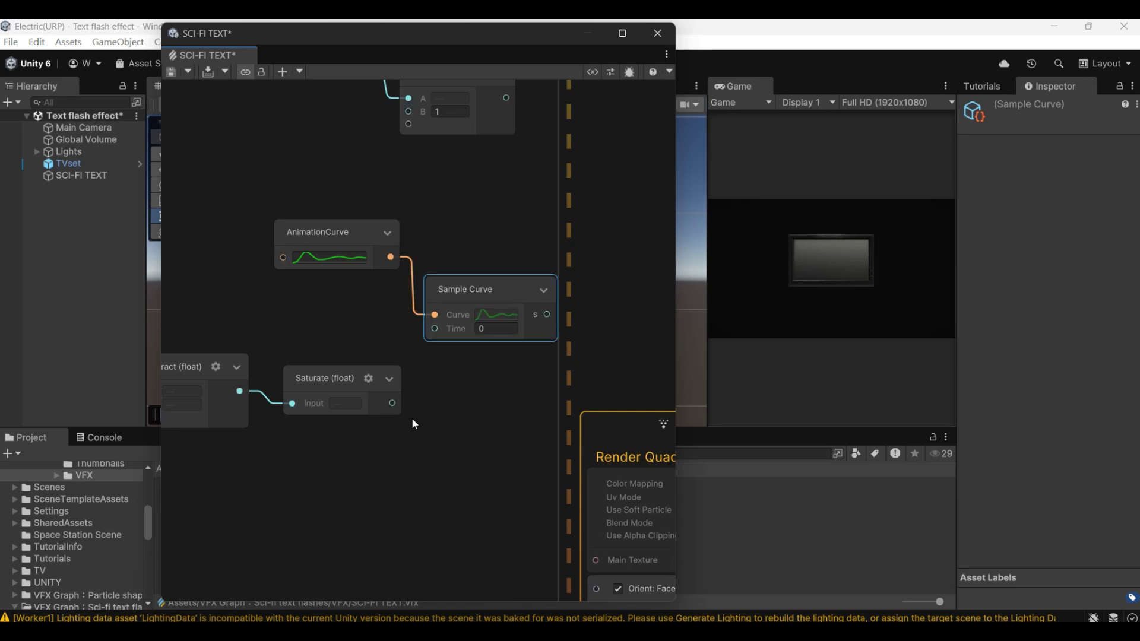
left_click_drag(393, 403, 435, 328)
Create a second Sample Curve operator below the first one.
right_click(458, 423)
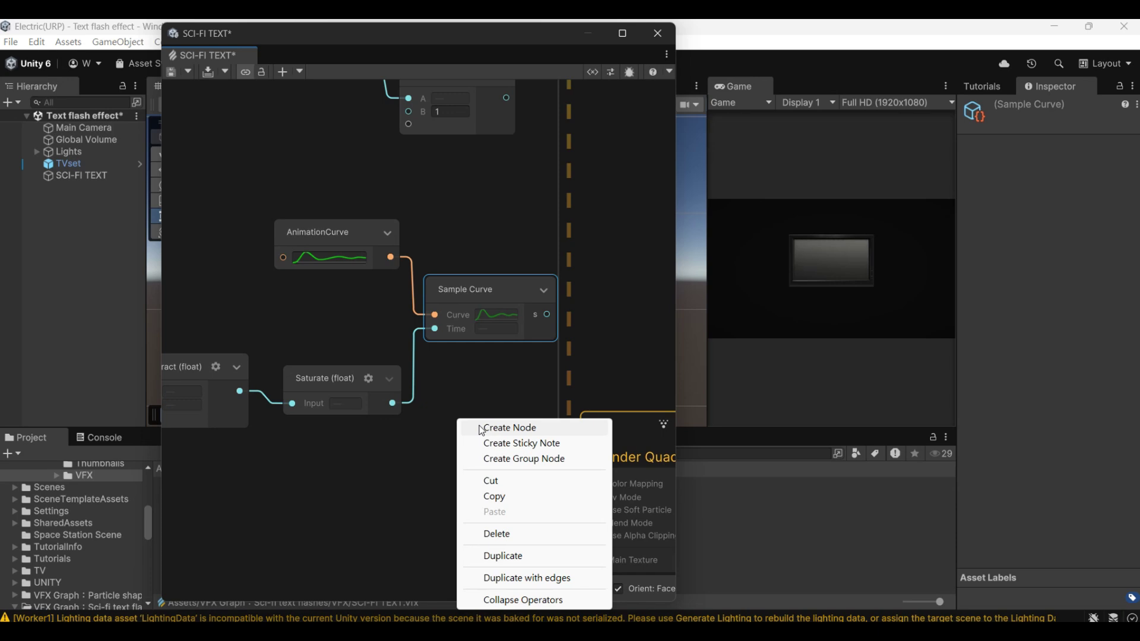
left_click(482, 426)
type("samcu")
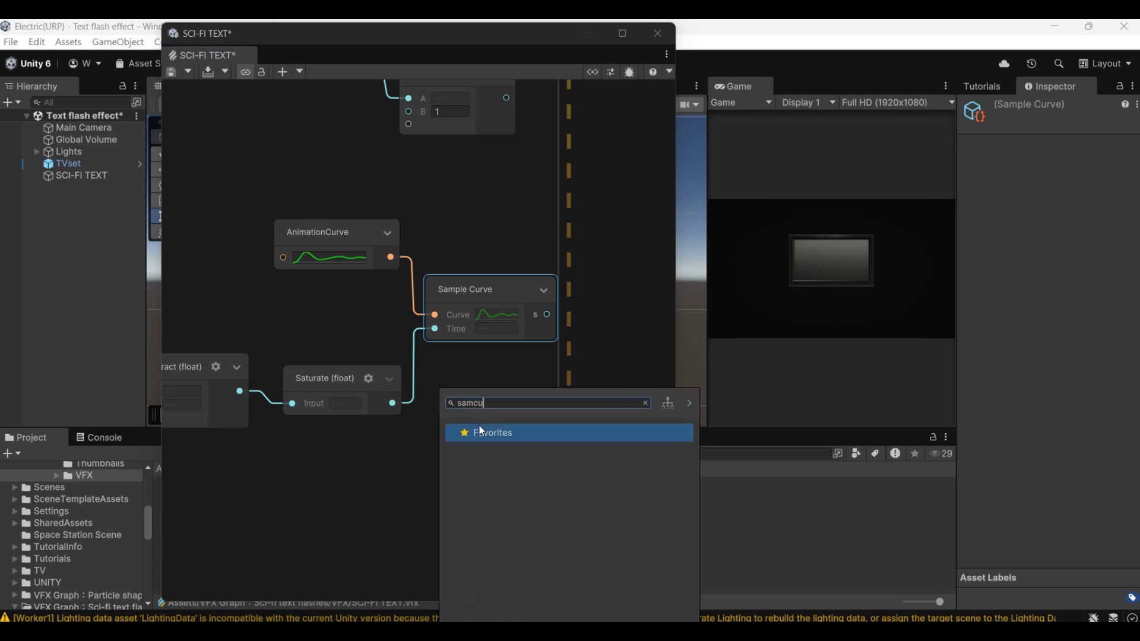
key("BackSpace")
key("BackSpace")
type(" c")
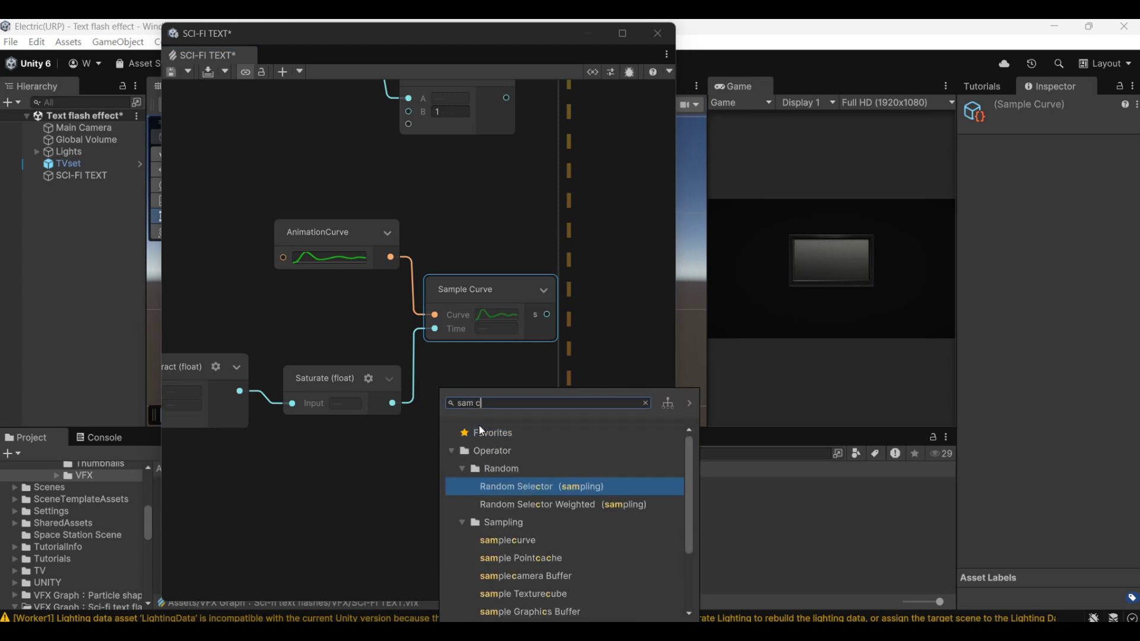
key("Down")
key("Down")
key("Down")
key("Return")
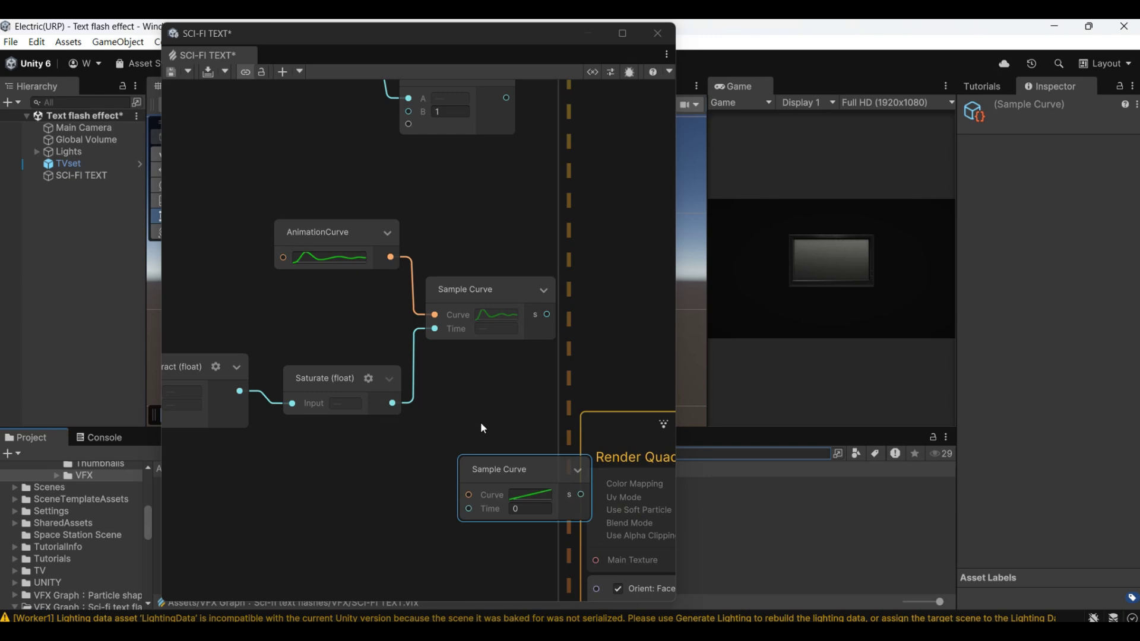
Reshape the second Sample Curve's curve to fall from 1 at time 0 to 0 at time 1, with a flat end tangent.
left_click(530, 495)
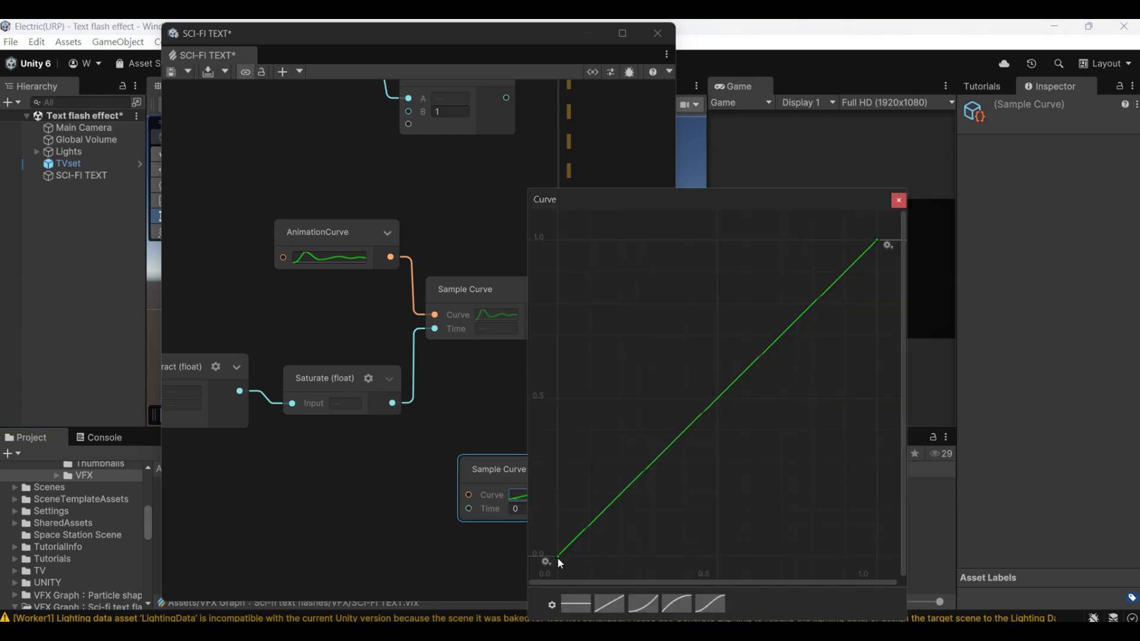
left_click_drag(558, 557, 558, 239)
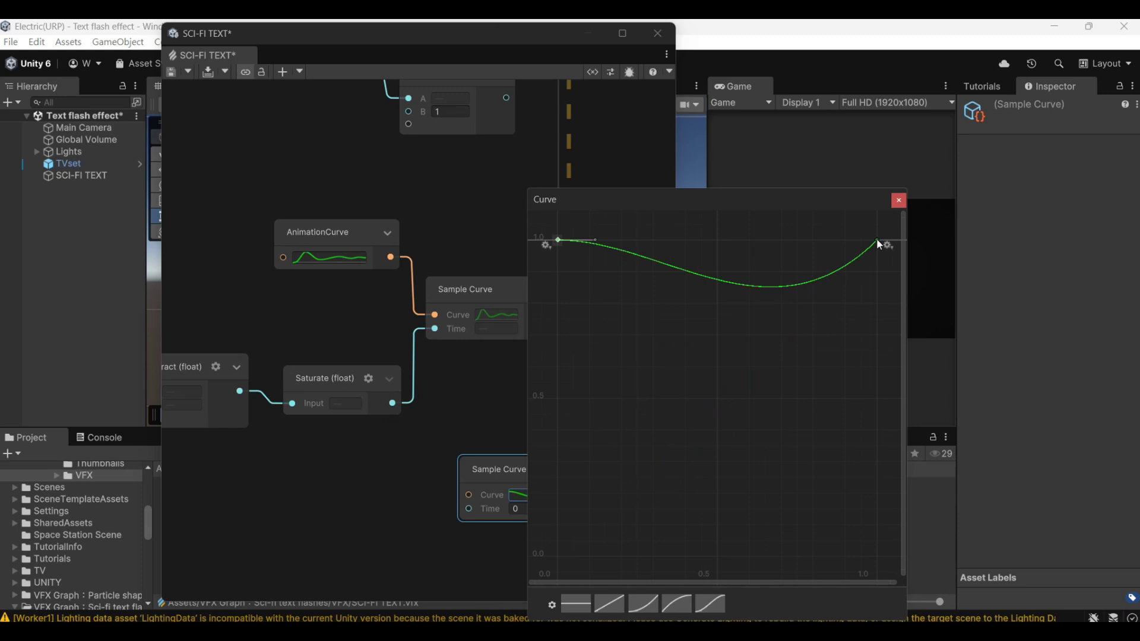
left_click_drag(878, 241, 876, 559)
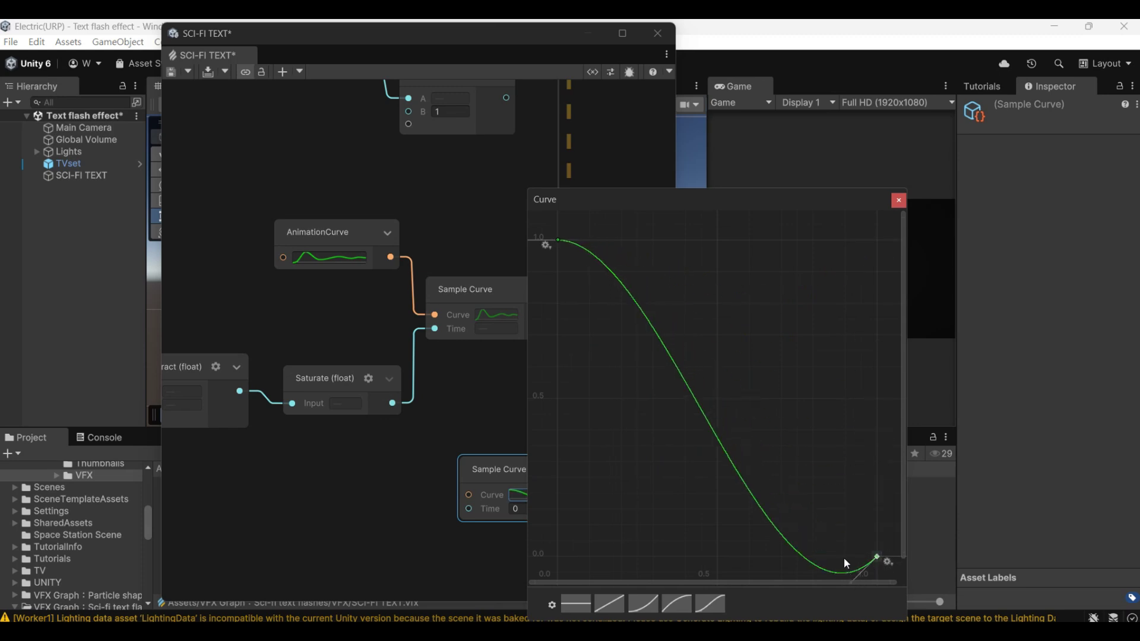
left_click_drag(832, 528, 817, 501)
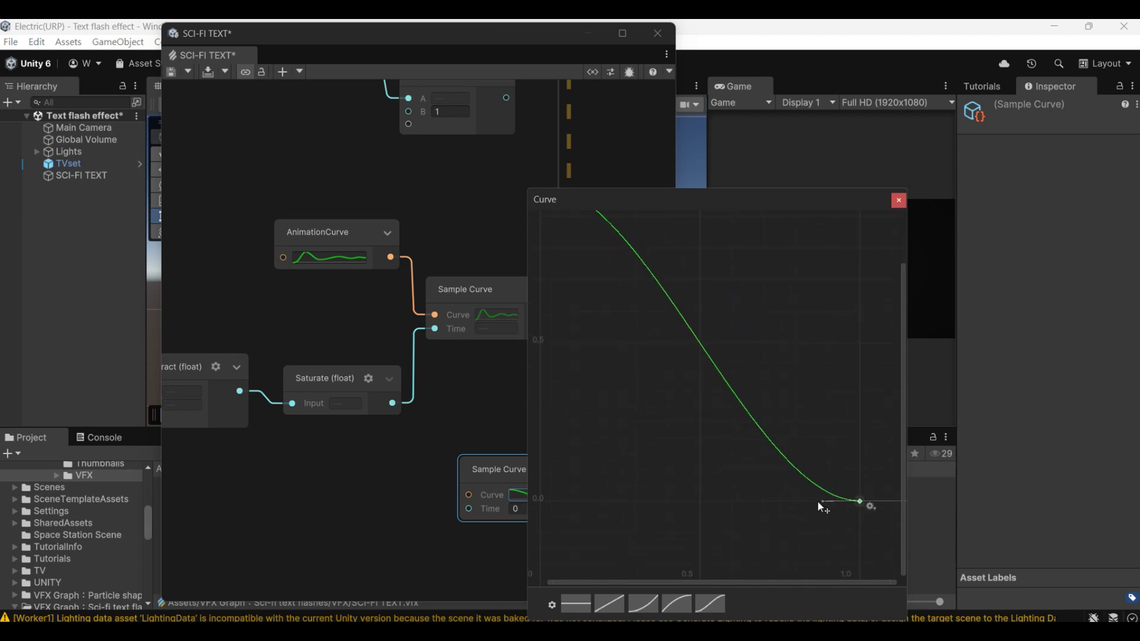
middle_click_drag(691, 244, 740, 381)
left_click(897, 201)
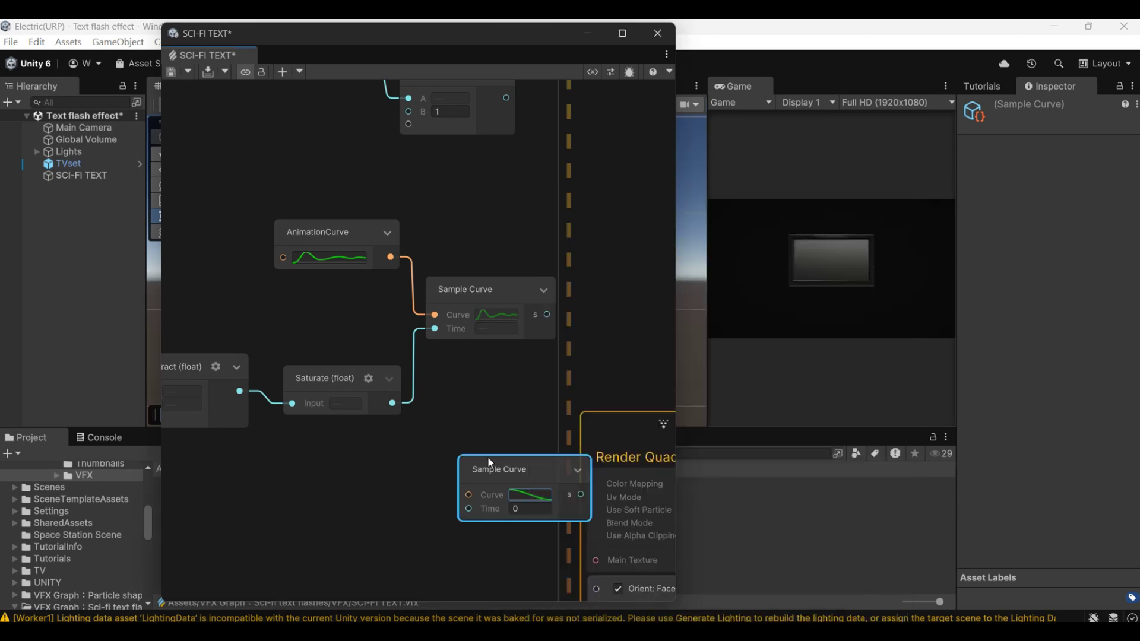
Connect the Saturate output to the second Sample Curve's Time input and move the age-and-curve node group beneath the noise nodes.
left_click_drag(490, 462, 455, 433)
left_click_drag(393, 403, 420, 476)
scroll(531, 388, "down", 6)
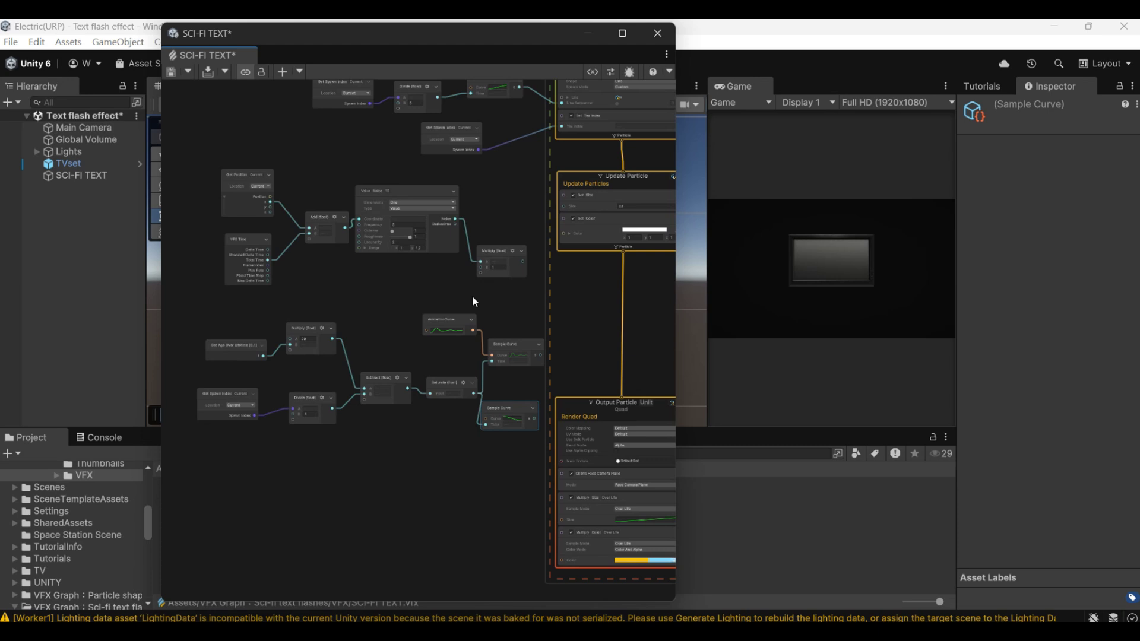
left_click_drag(197, 324, 514, 417)
left_click_drag(506, 353, 436, 318)
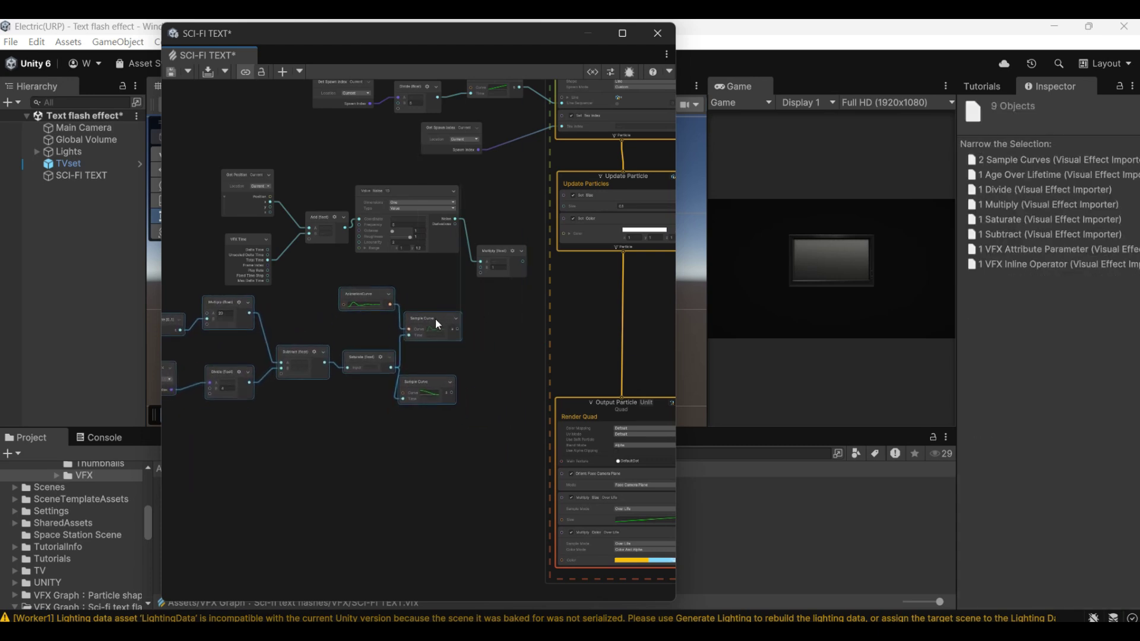
scroll(518, 297, "up", 4)
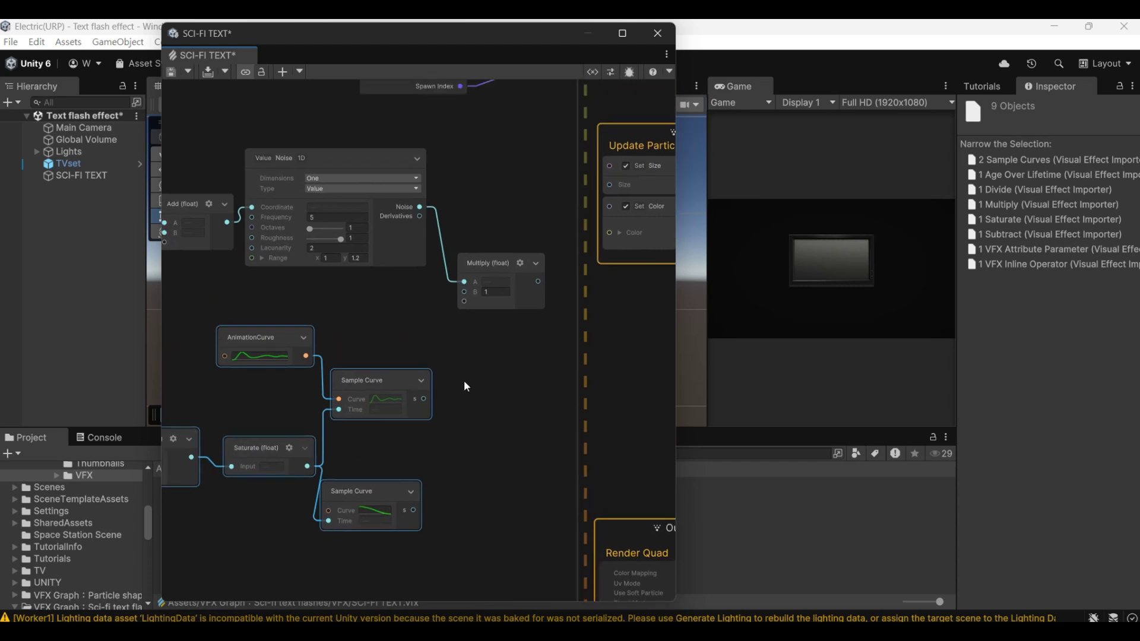
Connect the first Sample Curve's output to the noise Multiply's B input and add a third operand C set to 0.2.
left_click_drag(426, 399, 464, 293)
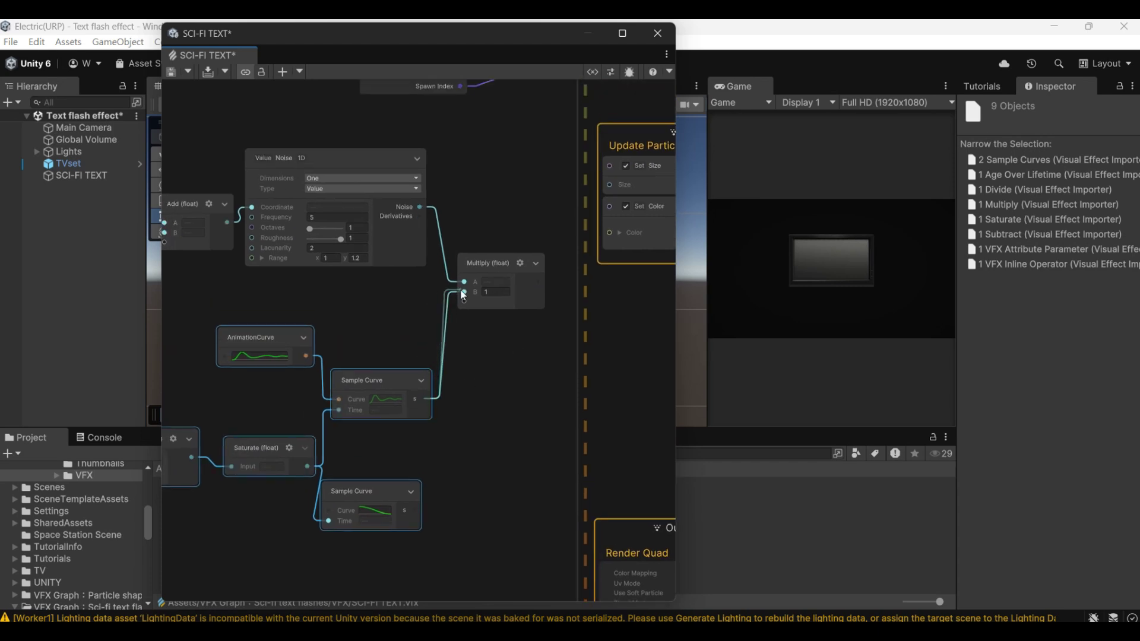
left_click(520, 263)
left_click(517, 314)
left_click(522, 263)
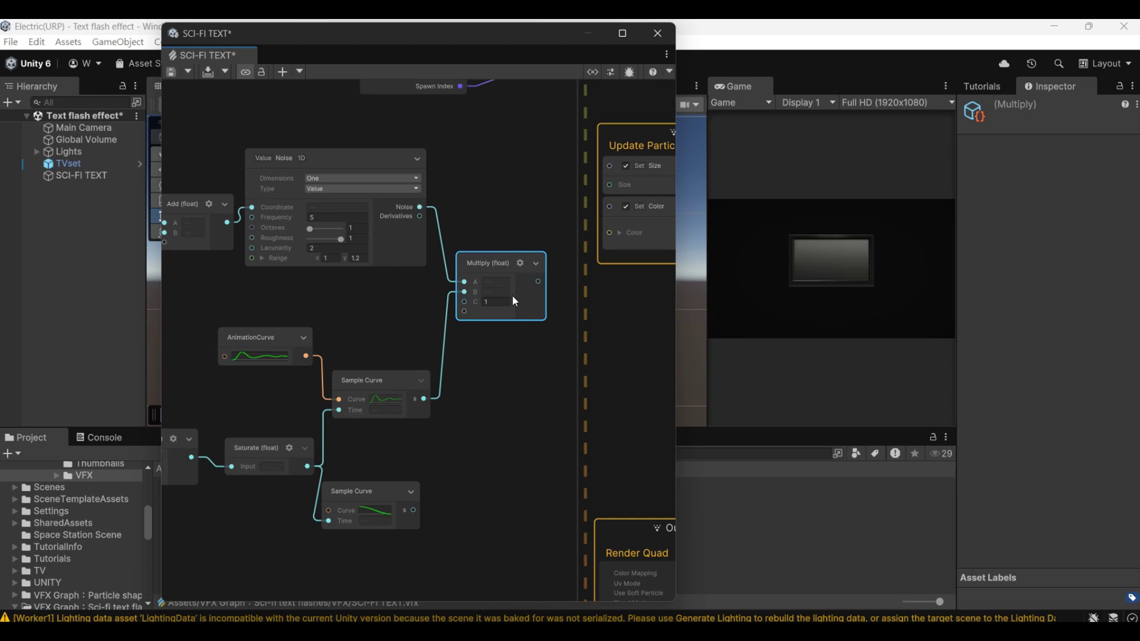
left_click(497, 301)
type("0.2")
Create a Lerp operator and place it beside the two Sample Curve nodes, below the Multiply node.
middle_click_drag(471, 454, 486, 365)
right_click(485, 366)
left_click(511, 372)
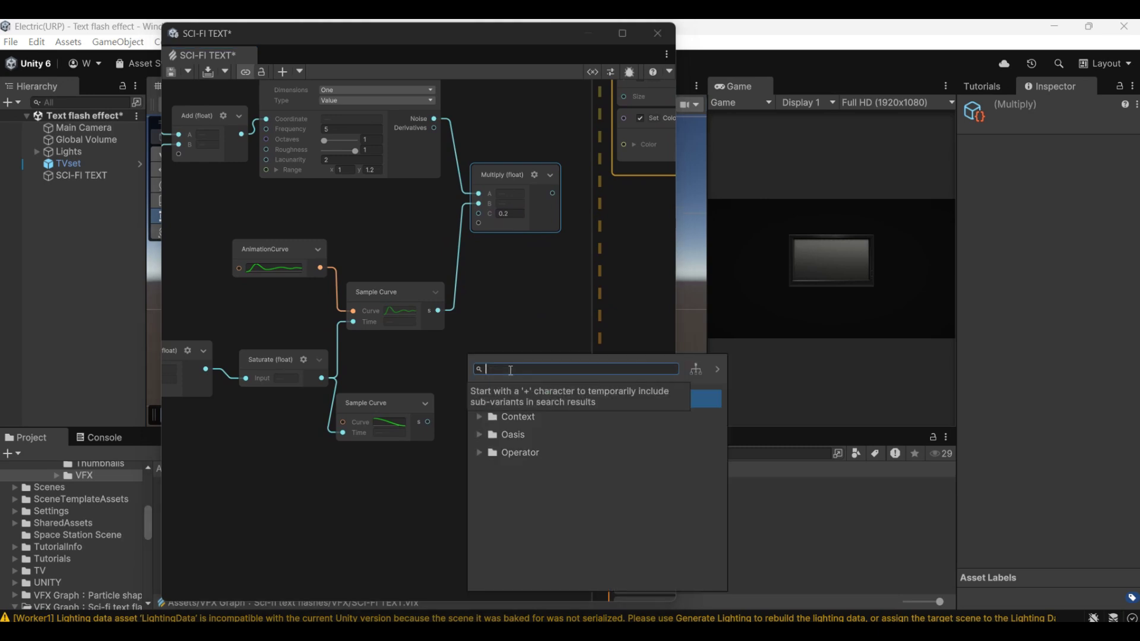
type("lerp")
key("Return")
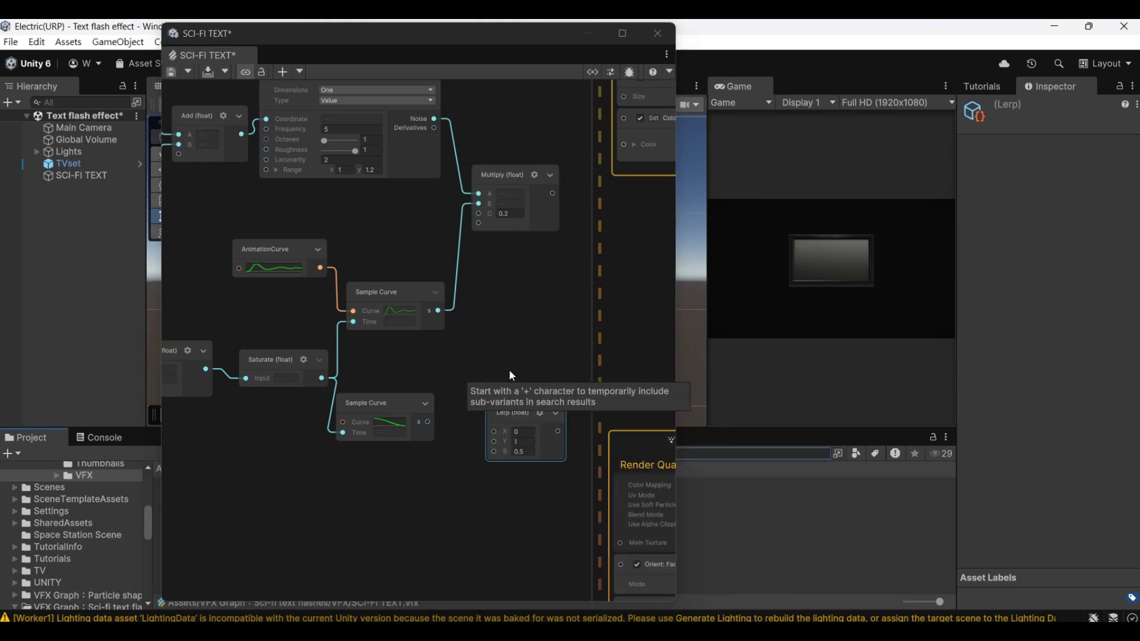
left_click_drag(534, 414, 522, 354)
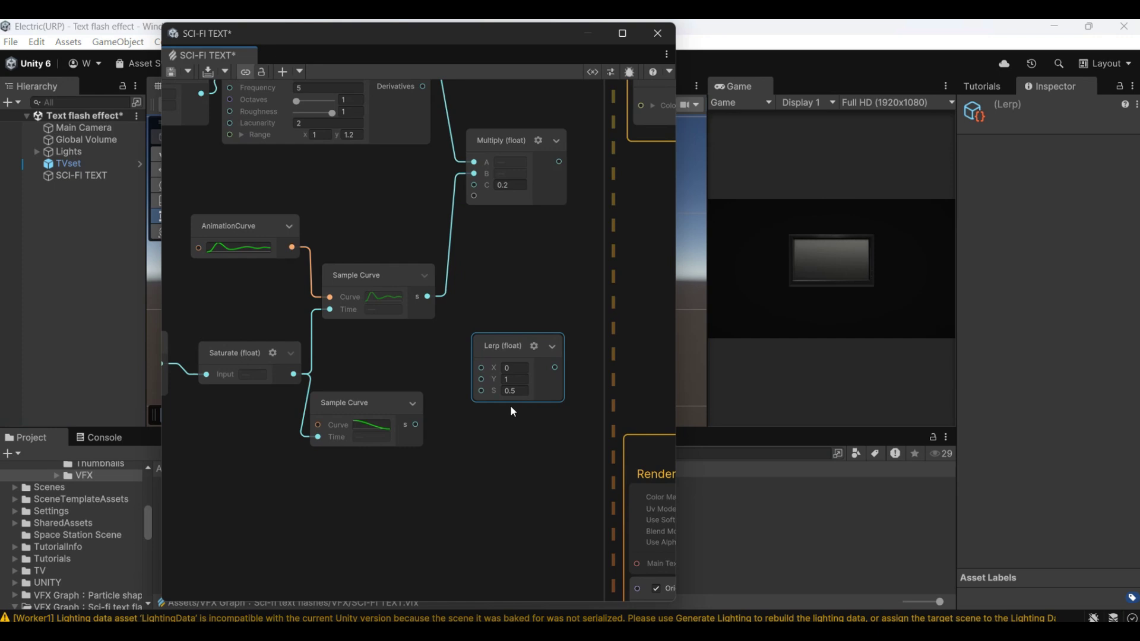
Connect the second Sample Curve's output to Lerp's S input, and set X to 1 and Y to 50.
scroll(513, 411, "up", 1)
left_click_drag(402, 427, 480, 386)
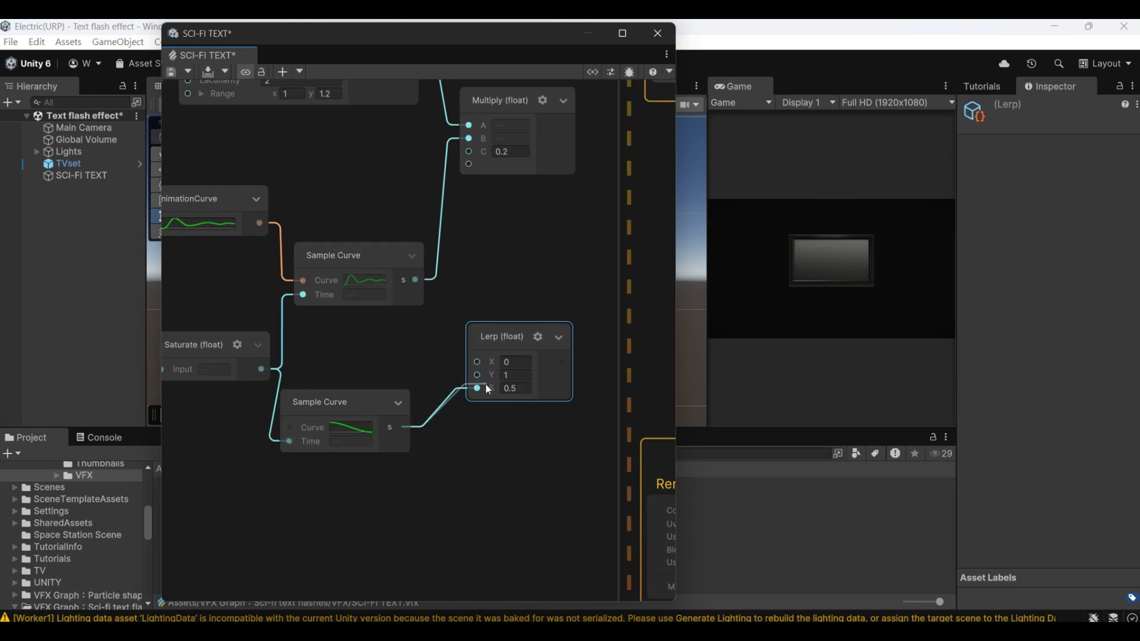
left_click(523, 361)
Connect the Multiply output to Set Size and the Lerp output to Set Color in the Update Particle context.
middle_click_drag(601, 297, 429, 454)
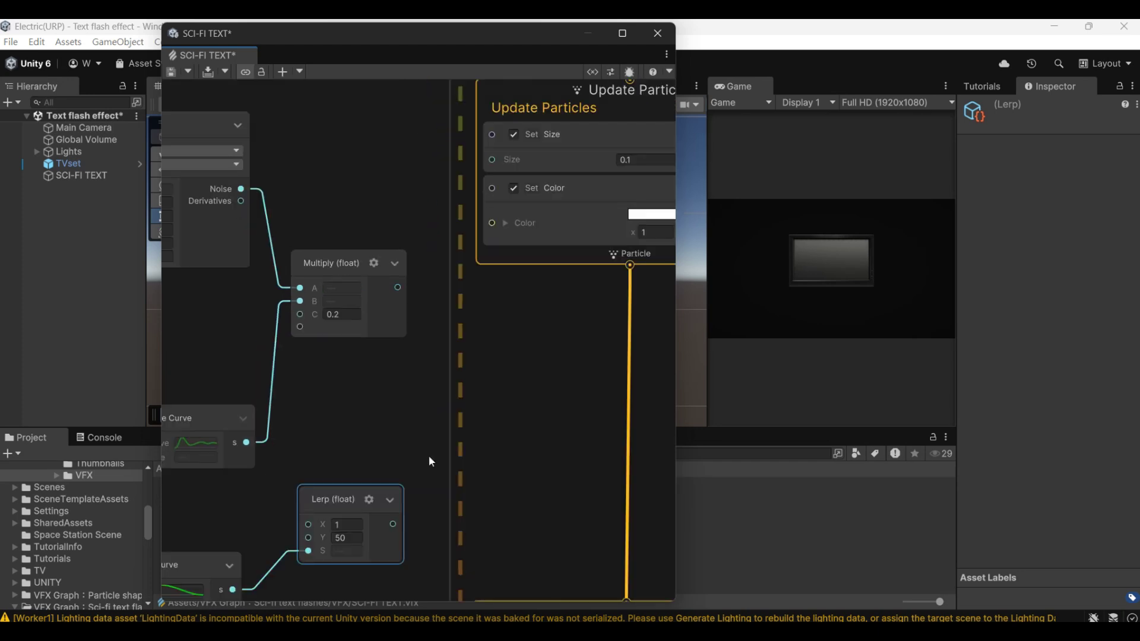
left_click_drag(353, 259, 492, 279)
middle_click_drag(460, 526, 488, 419)
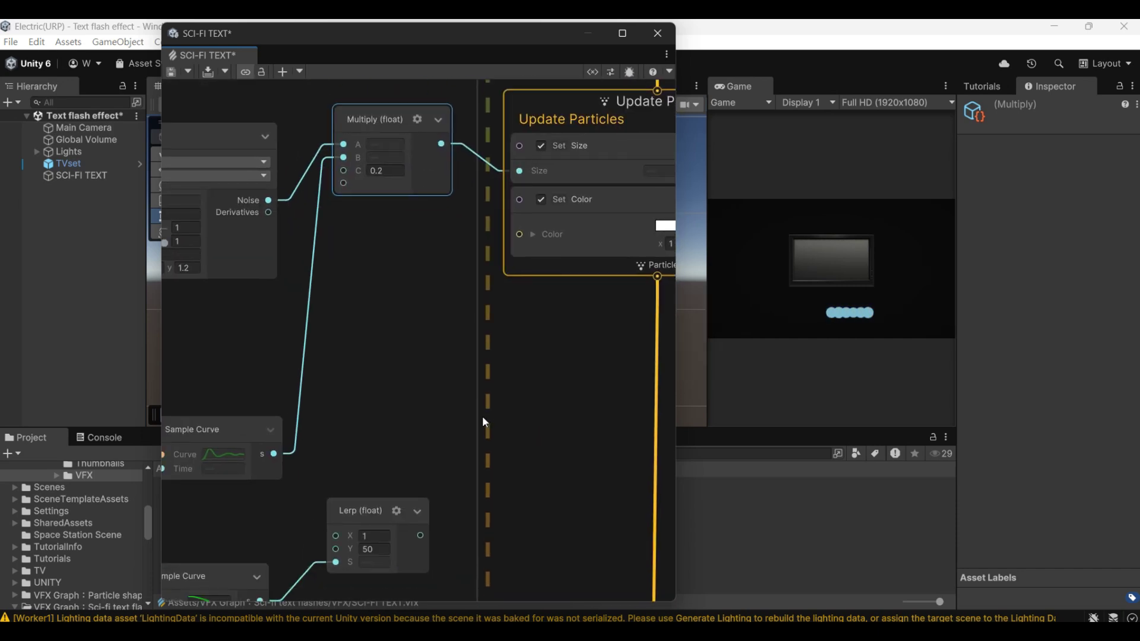
left_click_drag(374, 511, 520, 234)
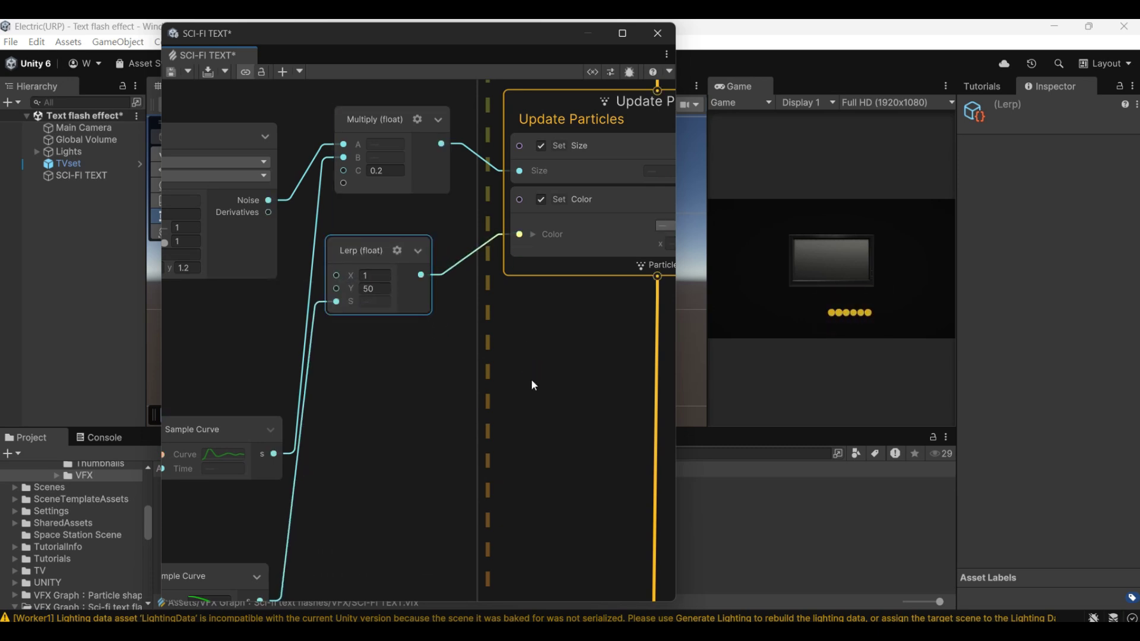
Uncover the Scene view, select the SCI-FI TEXT object and restart its effect to preview the particles.
left_click_drag(521, 33, 570, 381)
left_click(112, 177)
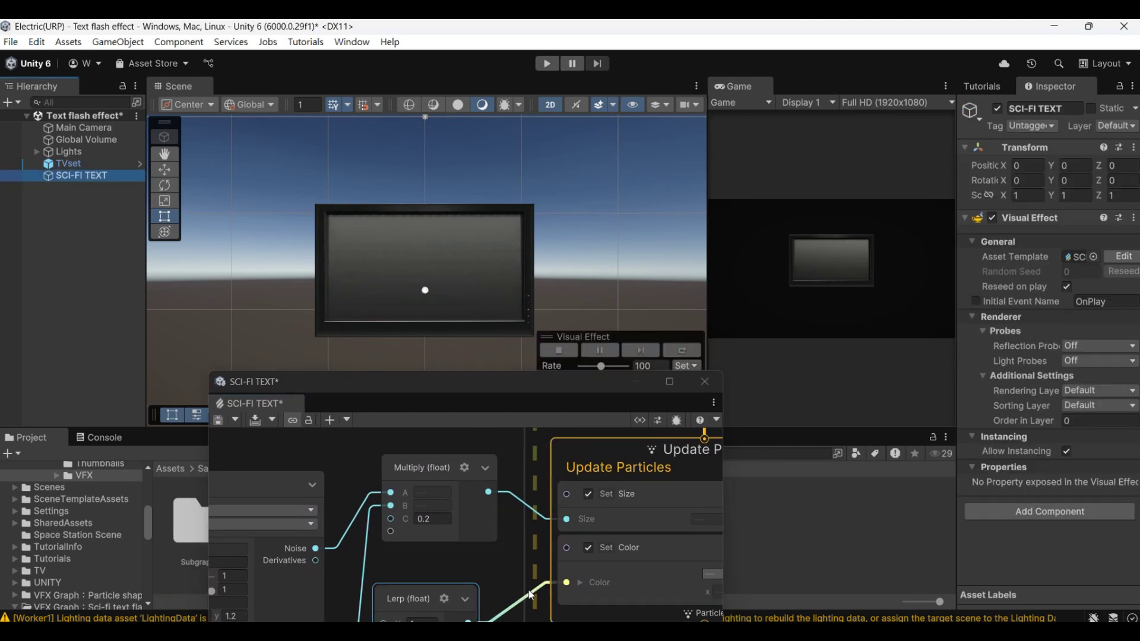
left_click(683, 351)
scroll(409, 314, "down", 3)
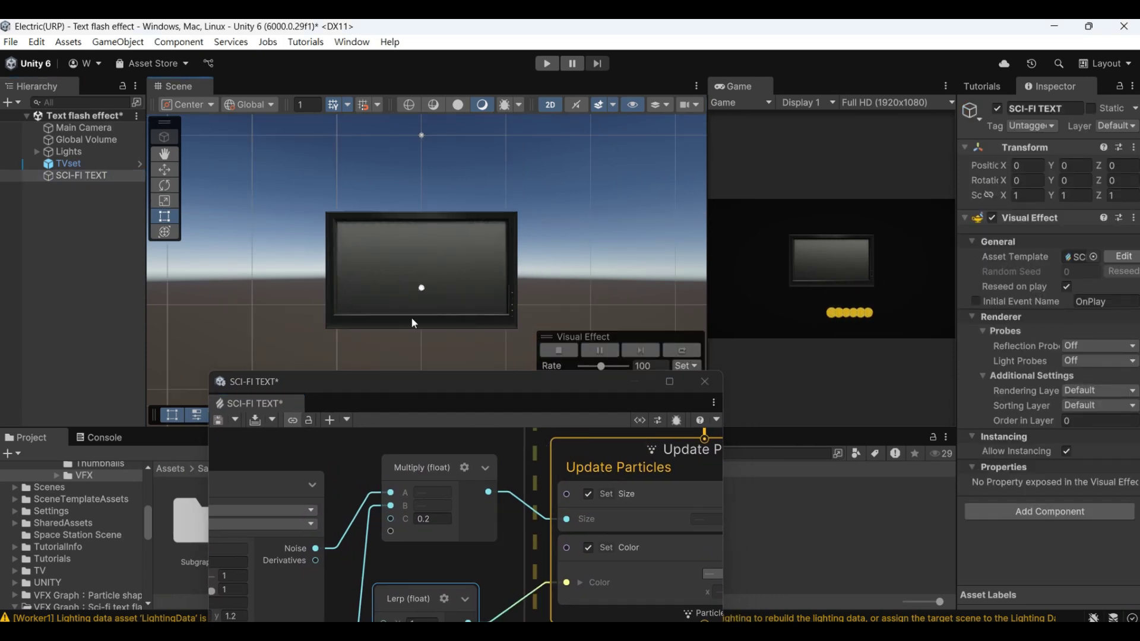
left_click_drag(459, 378, 444, 451)
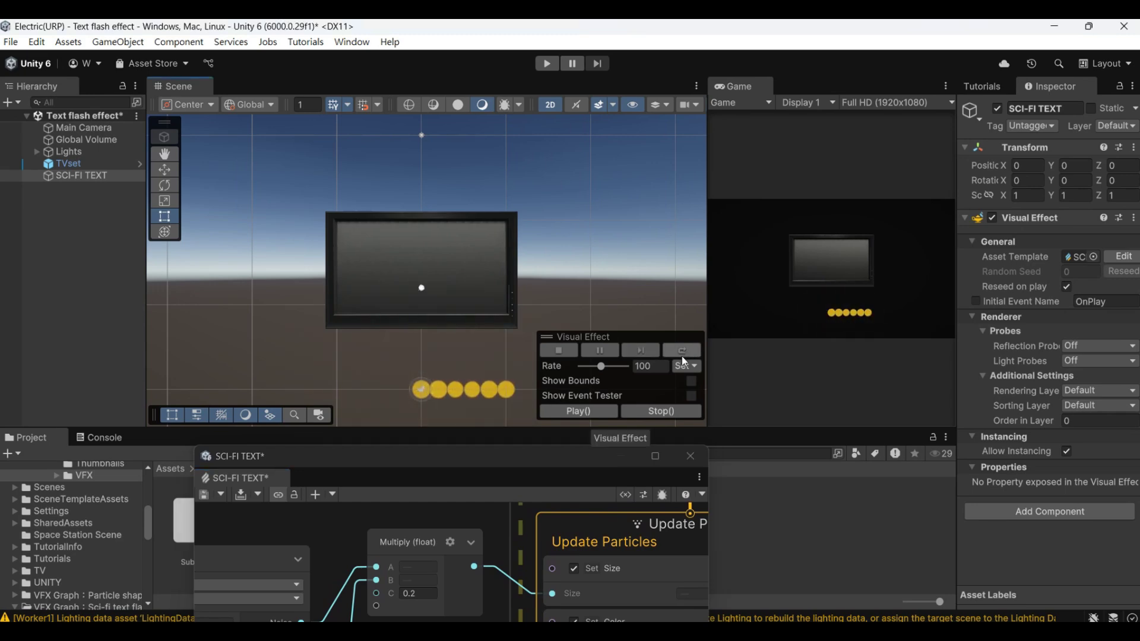
Return to the graph's initialization context and expand the Line property of the Set Position Shape block.
left_click_drag(515, 463, 918, 206)
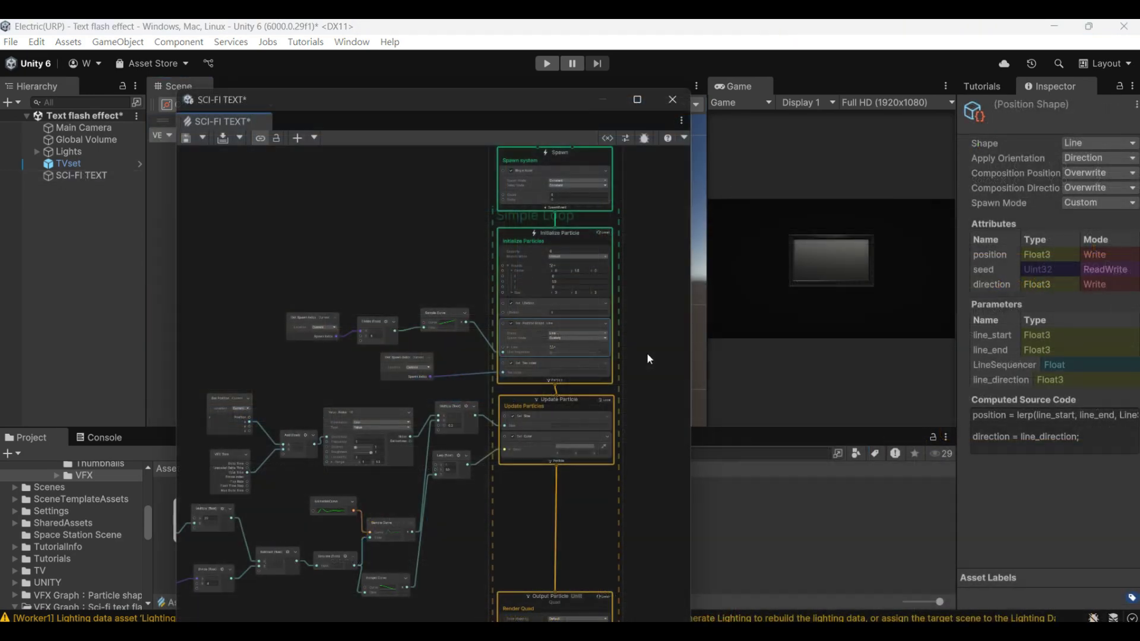
scroll(647, 354, "up", 4)
scroll(647, 352, "up", 5)
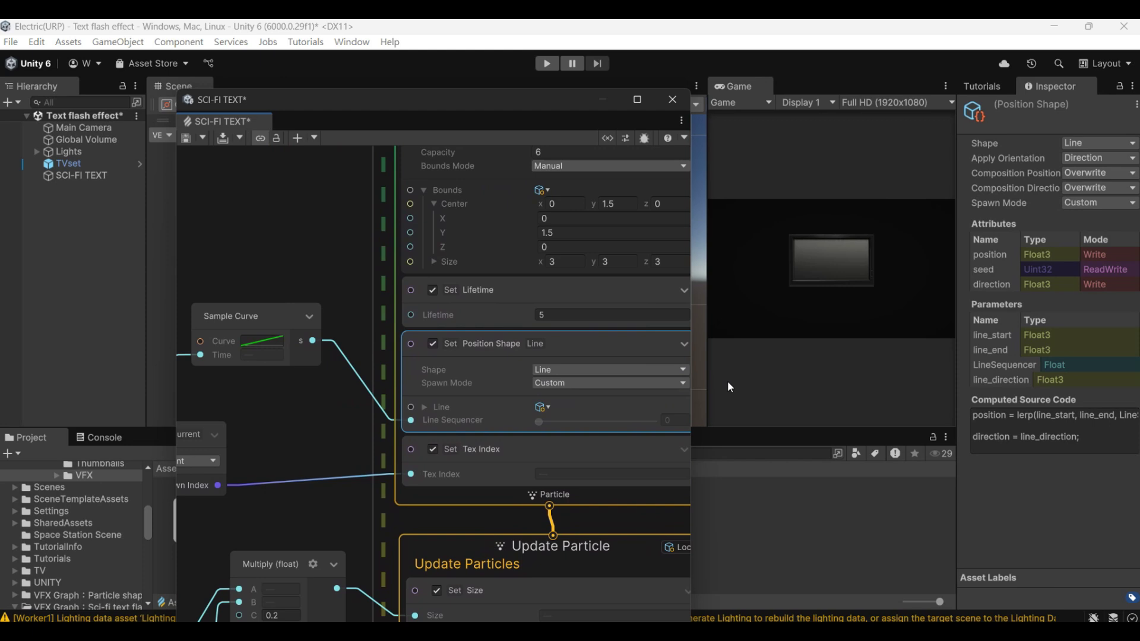
left_click(425, 407)
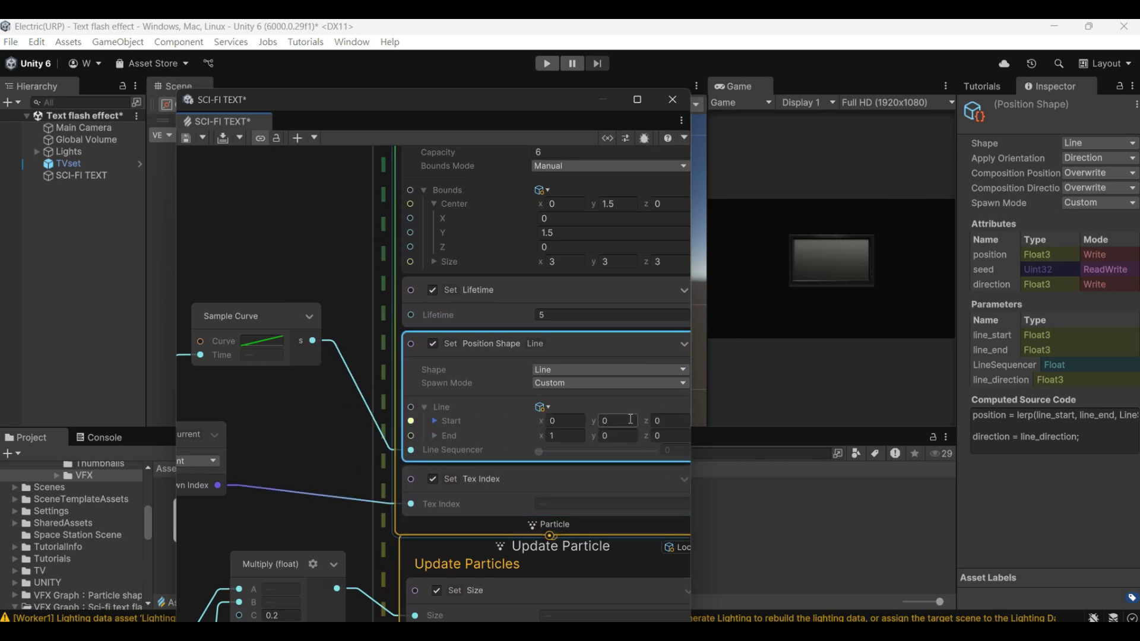
Try a Start Y of 1 for the position line and reset it to 0.
type("1")
key("Return")
type("-11")
left_click(571, 421)
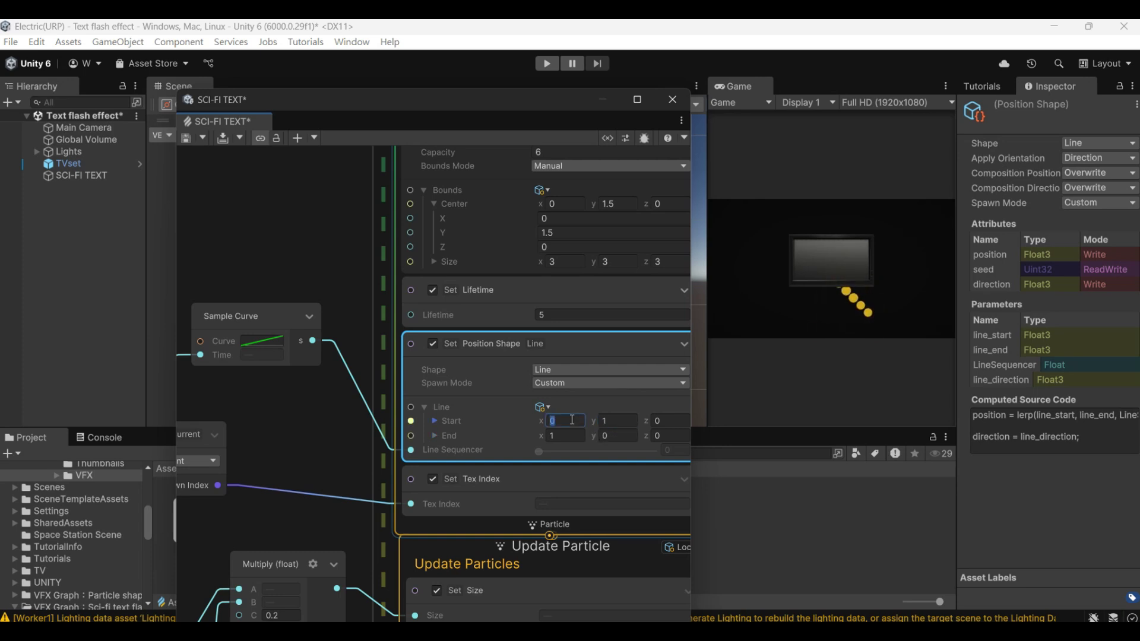
left_click(609, 422)
type("0")
Try centring the position line with Start X at -0.5 and End X at 0.5.
left_click(567, 420)
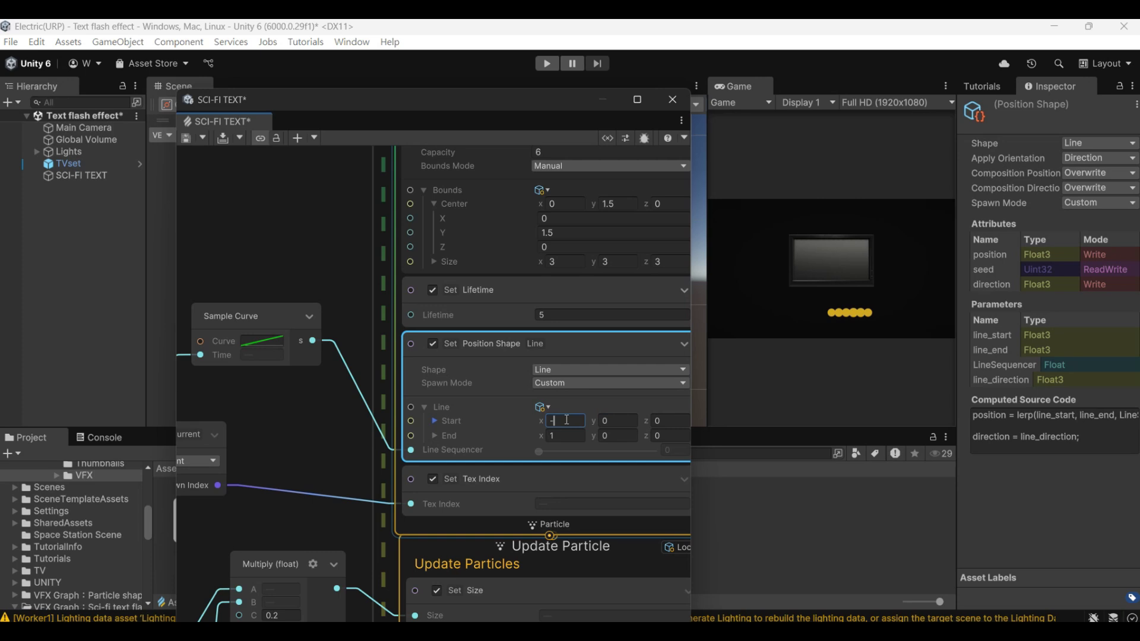
type("-1")
left_click_drag(568, 421, 541, 420)
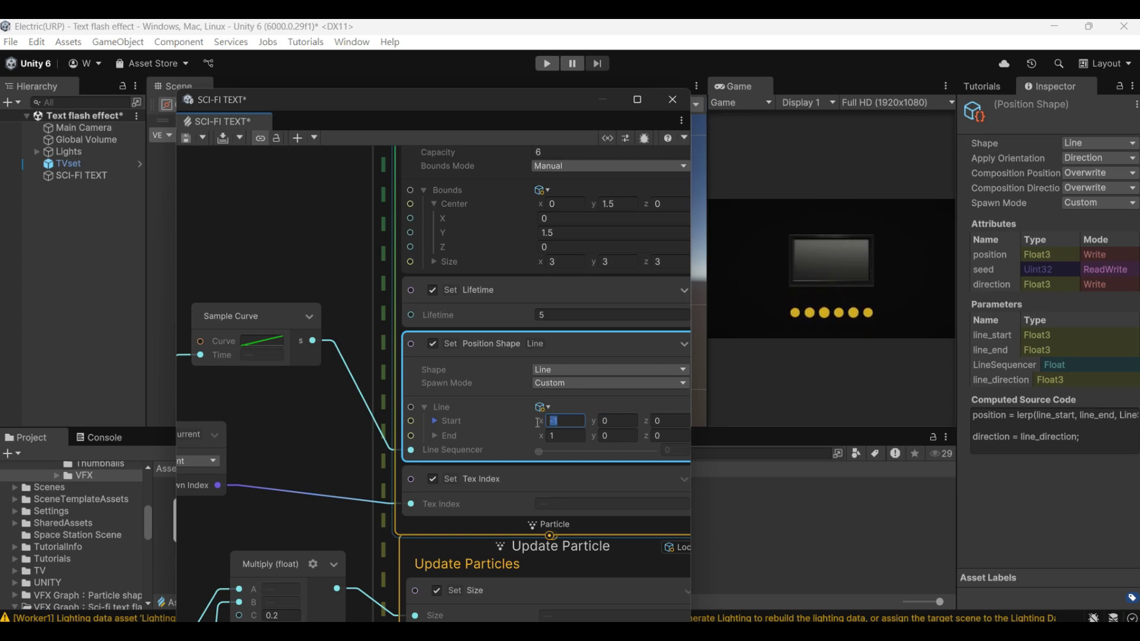
type("-0.5")
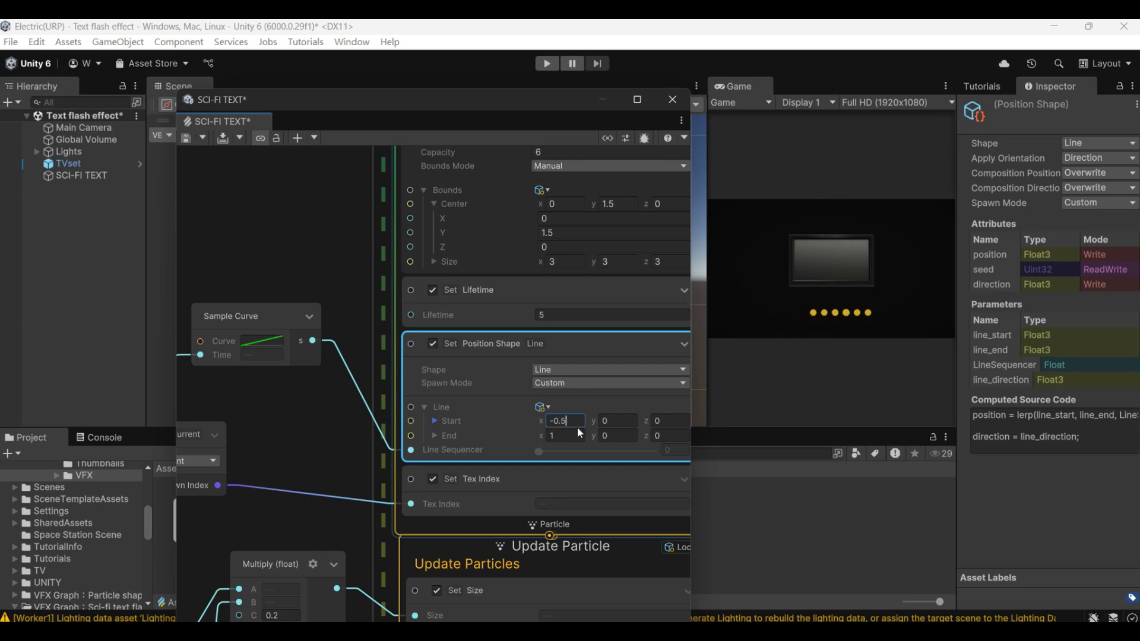
left_click(561, 437)
type(".5")
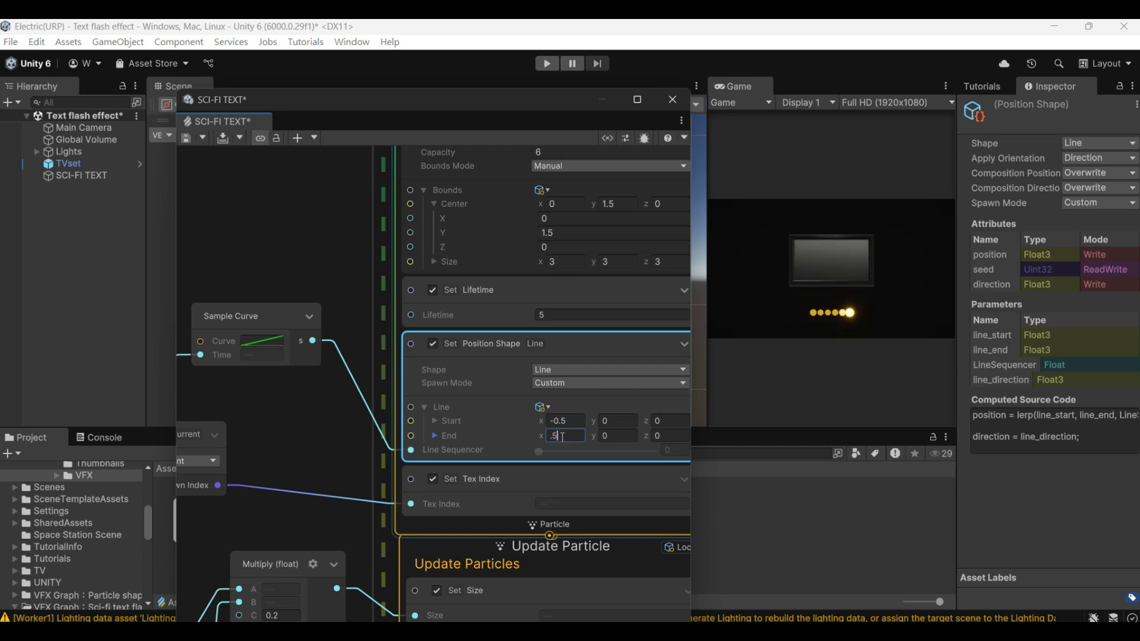
Set the position line's Start to X -0.7 and Y 1, and its End X to 0.7.
left_click(555, 422)
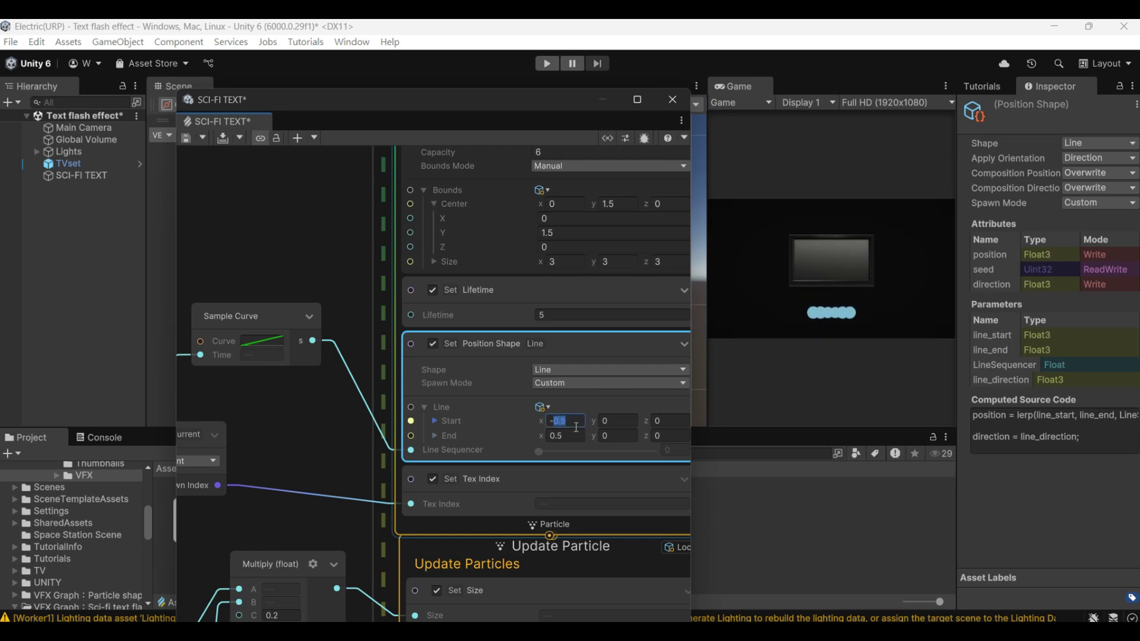
type("-1")
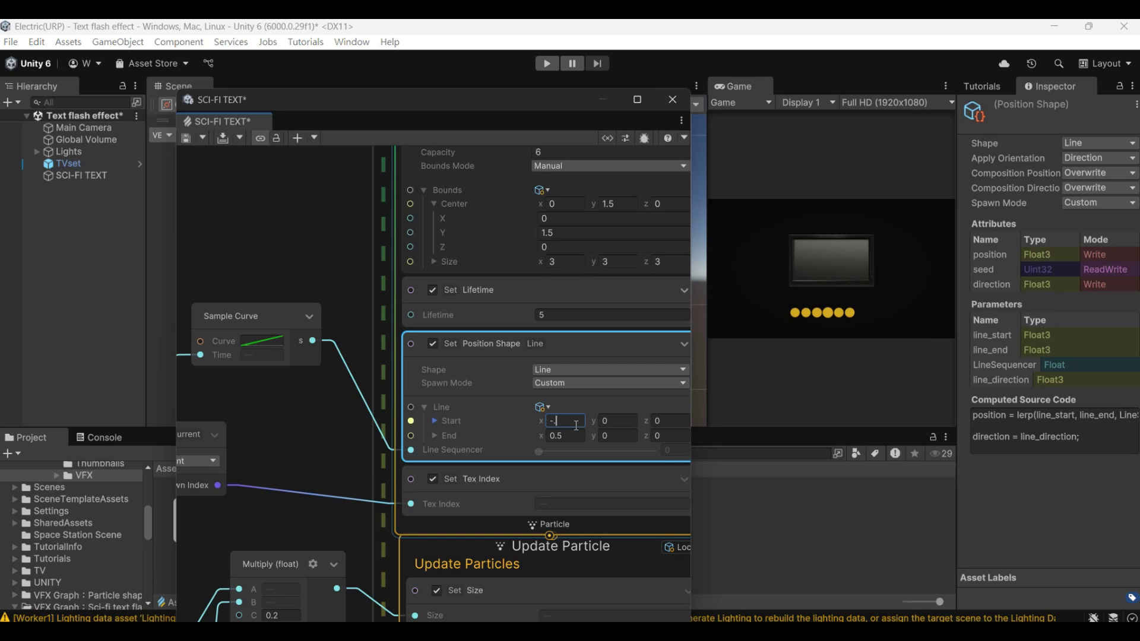
type(".7")
left_click(570, 437)
type(".7")
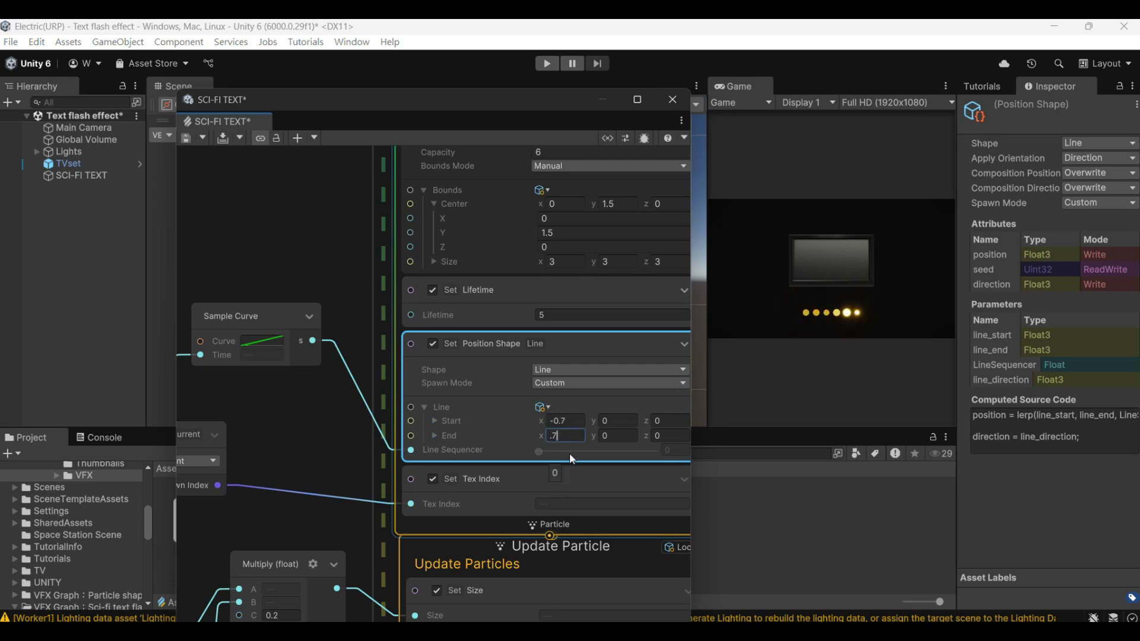
left_click(618, 420)
type("1")
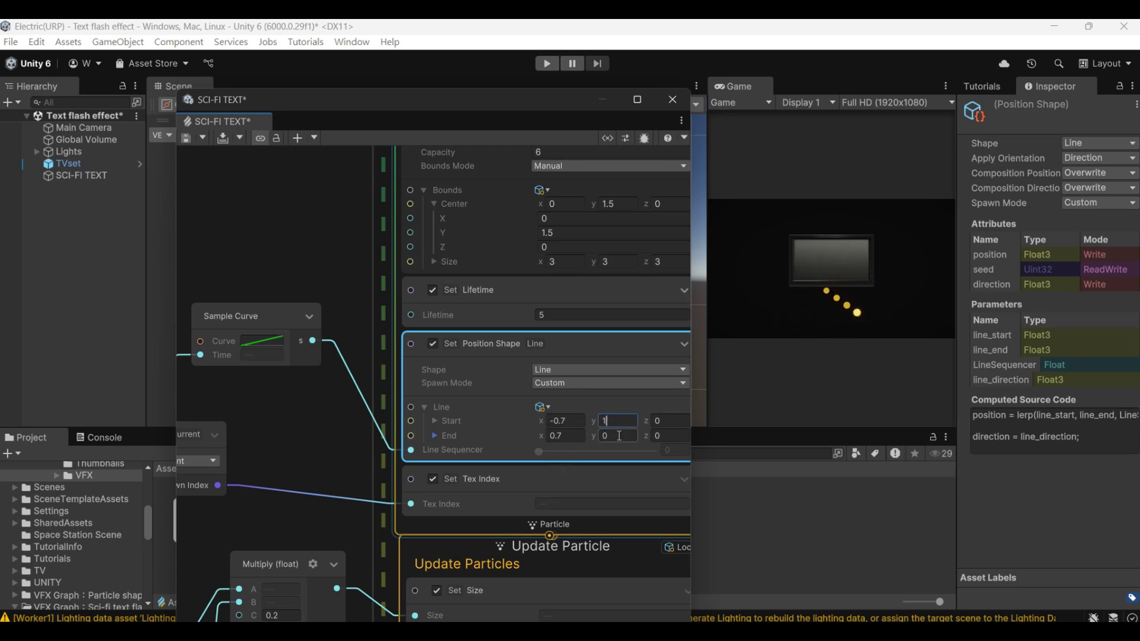
Uncover the Scene view again, switch it to 3D and select the SCI-FI TEXT object.
left_click_drag(546, 106, 689, 383)
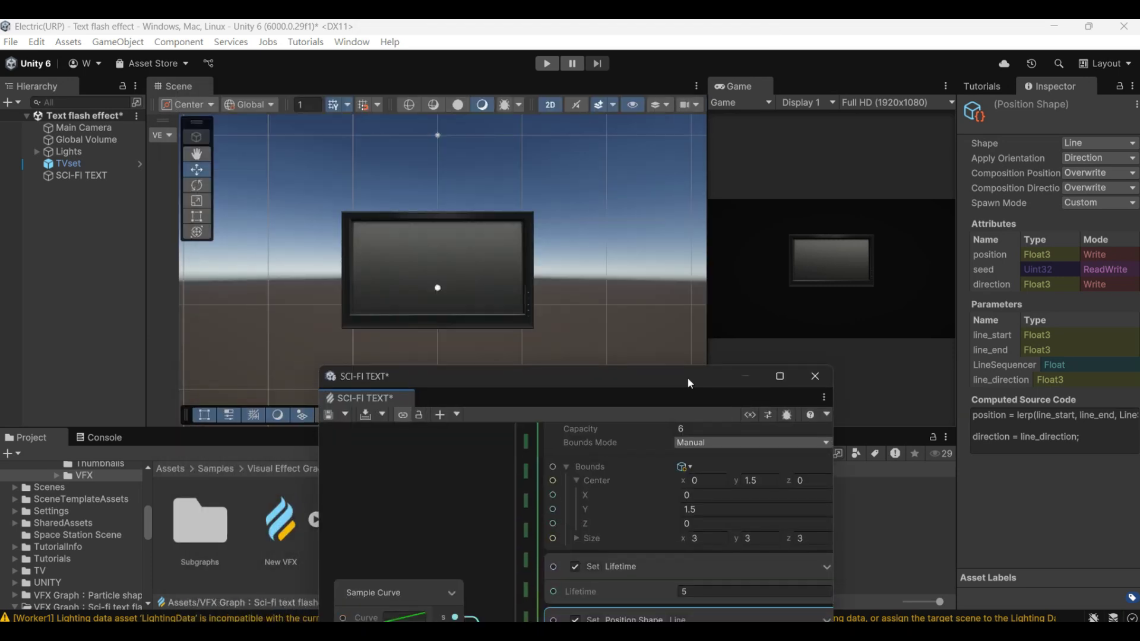
left_click(550, 104)
left_click(81, 175)
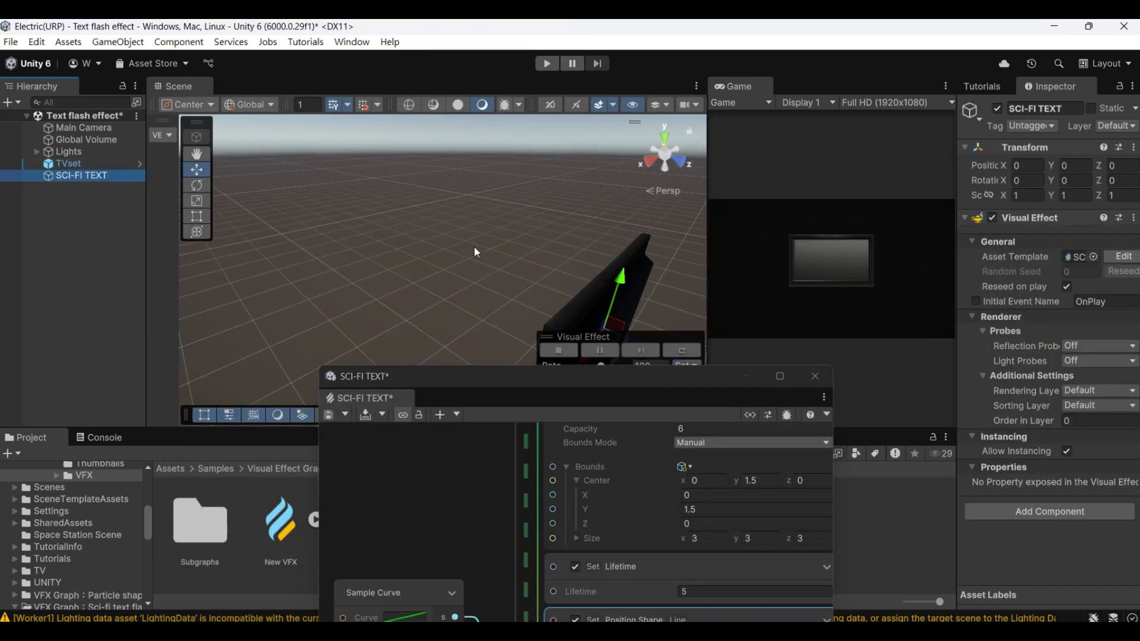
Move the SCI-FI TEXT object along Z to -0.15 and bring the graph window back over the Scene view.
left_click_drag(596, 328, 587, 325)
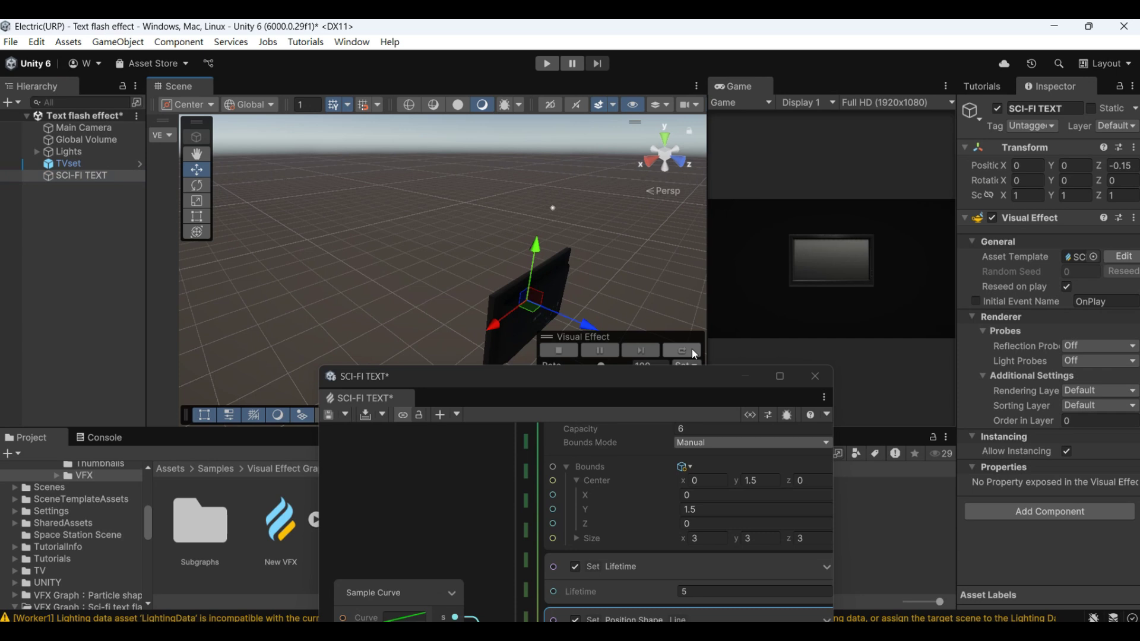
left_click_drag(685, 370, 533, 129)
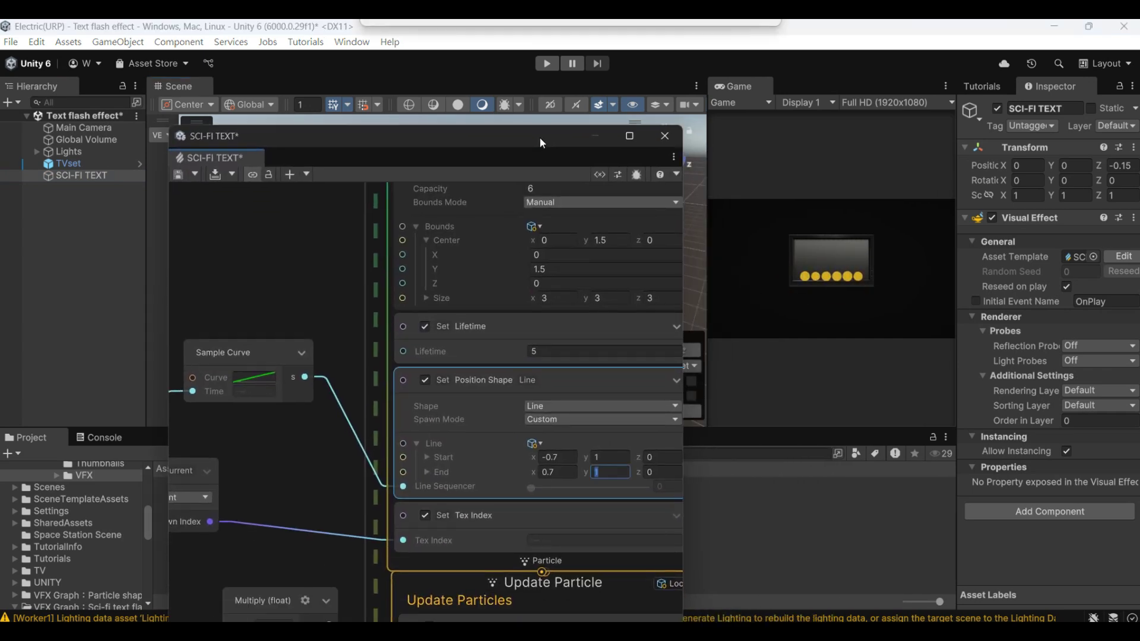
Try raising the position line's Start Y and End Y to 1.3.
left_click(610, 457)
type("1.3")
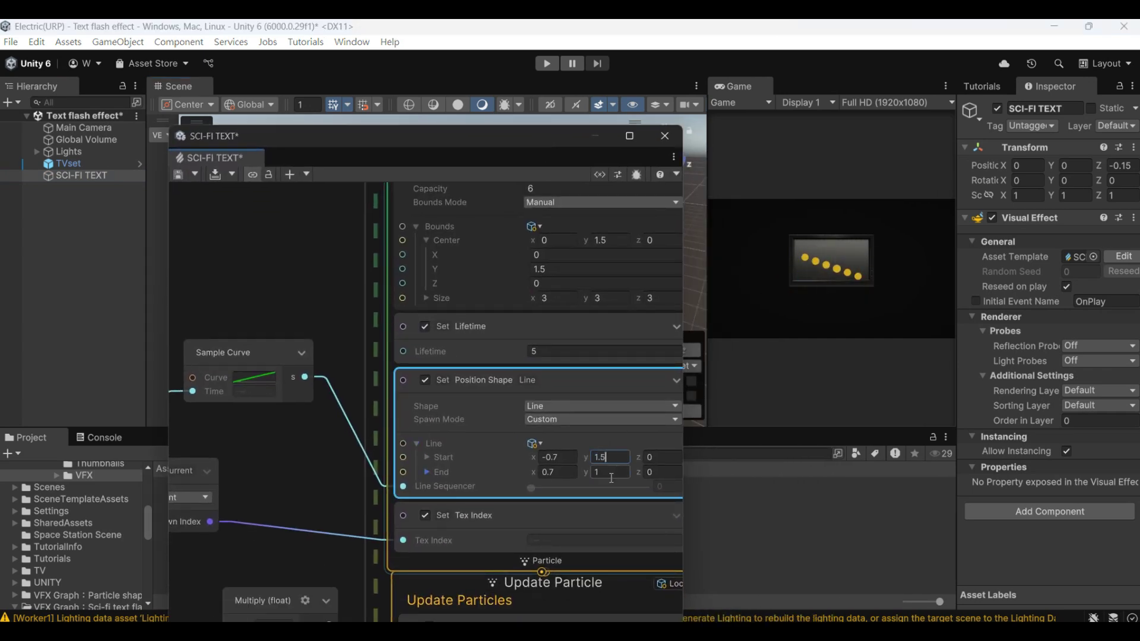
left_click(613, 472)
type("1.3")
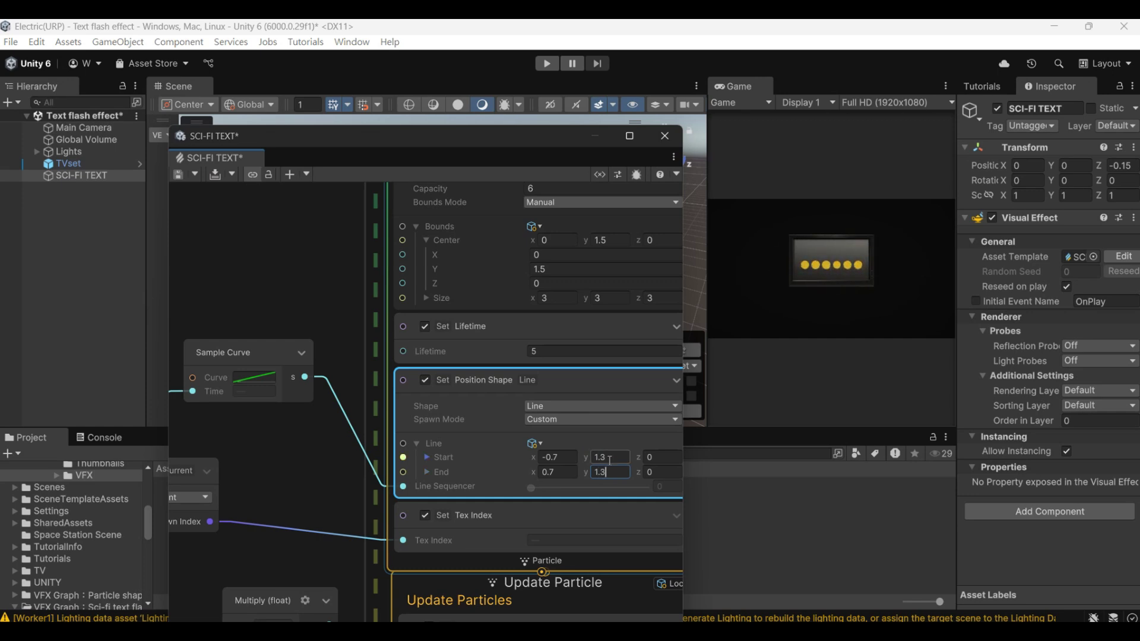
Set the position line's Start Y and End Y to 1.4.
left_click(610, 457)
type("1.4")
left_click(614, 473)
type("1.4")
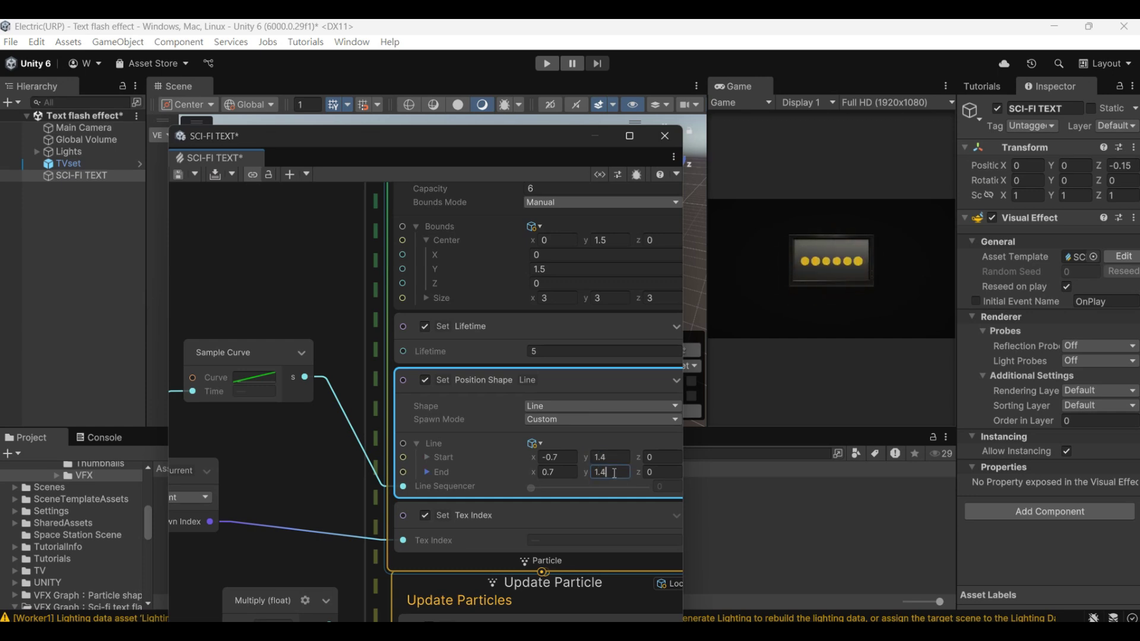
Move the Output Particle context up, closer beneath the Update Particle context.
left_click_drag(536, 131, 537, 77)
scroll(318, 363, "down", 4)
middle_click_drag(577, 489, 643, 315)
middle_click_drag(527, 481, 578, 308)
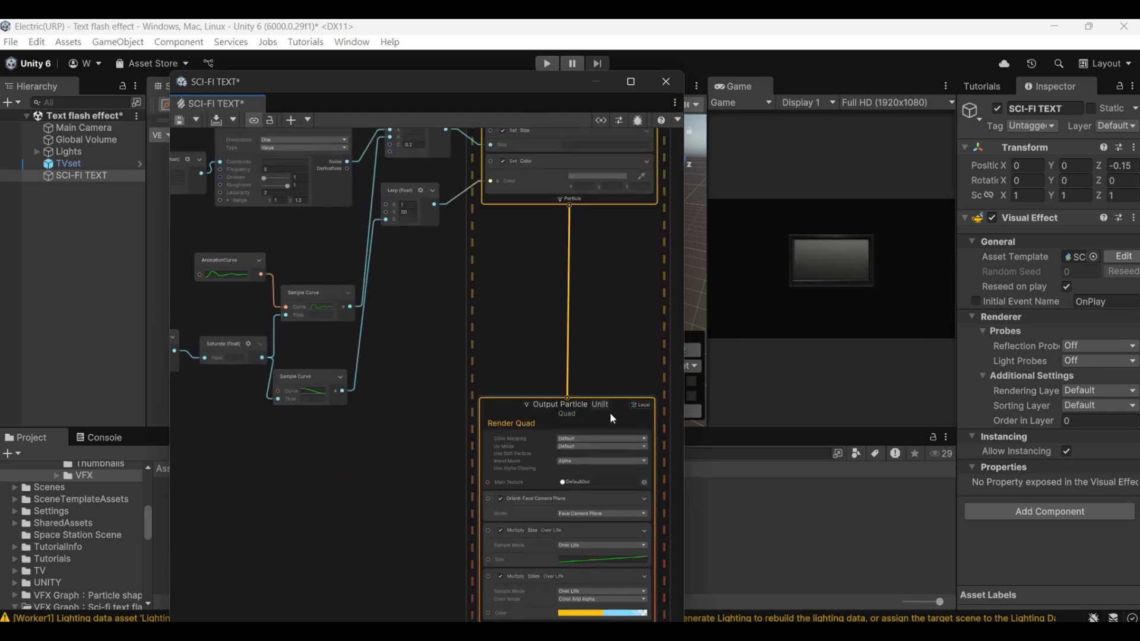
middle_click_drag(613, 369, 575, 318)
left_click_drag(551, 373, 539, 273)
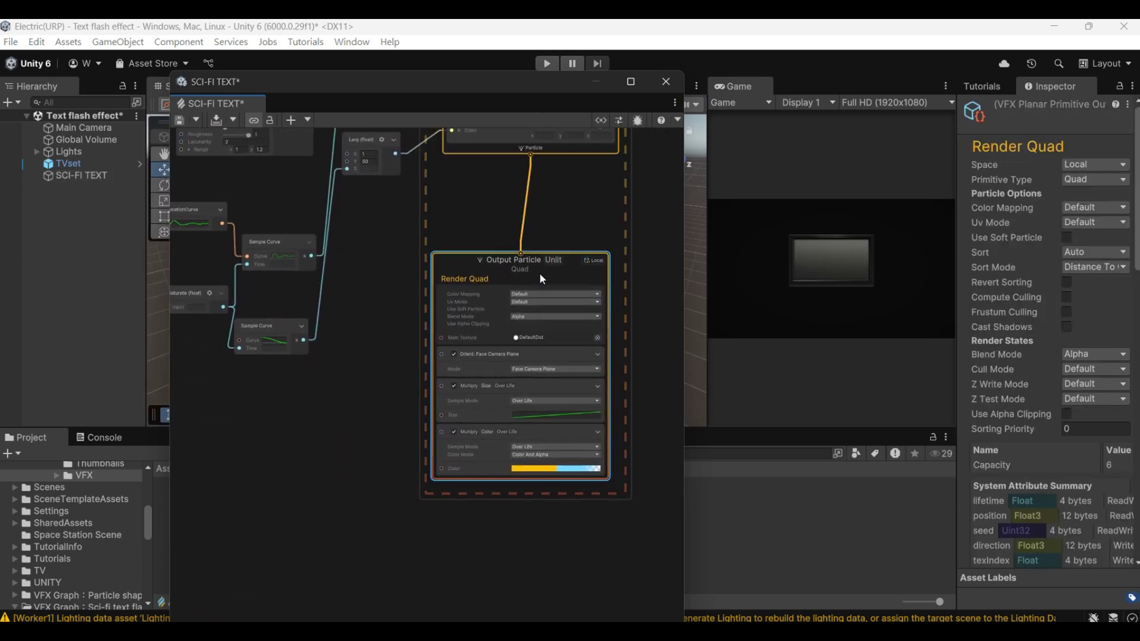
Set the Output Particle's Uv Mode to Flipbook and its Blend Mode to Opaque.
scroll(539, 273, "up", 3)
scroll(545, 331, "up", 1)
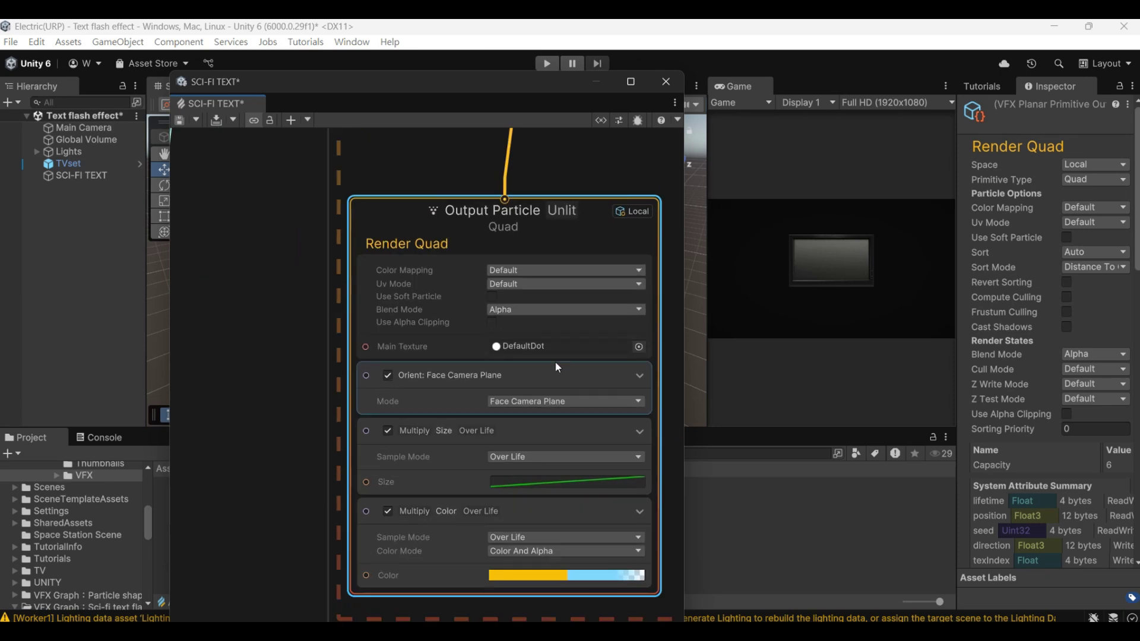
left_click(504, 283)
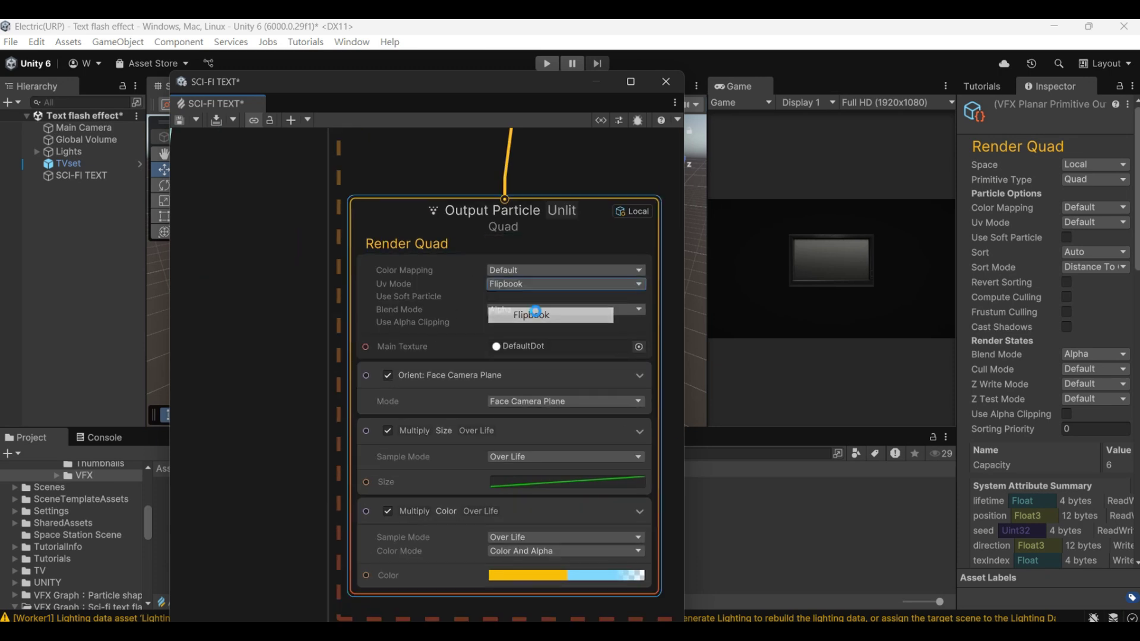
left_click(533, 311)
left_click(545, 298)
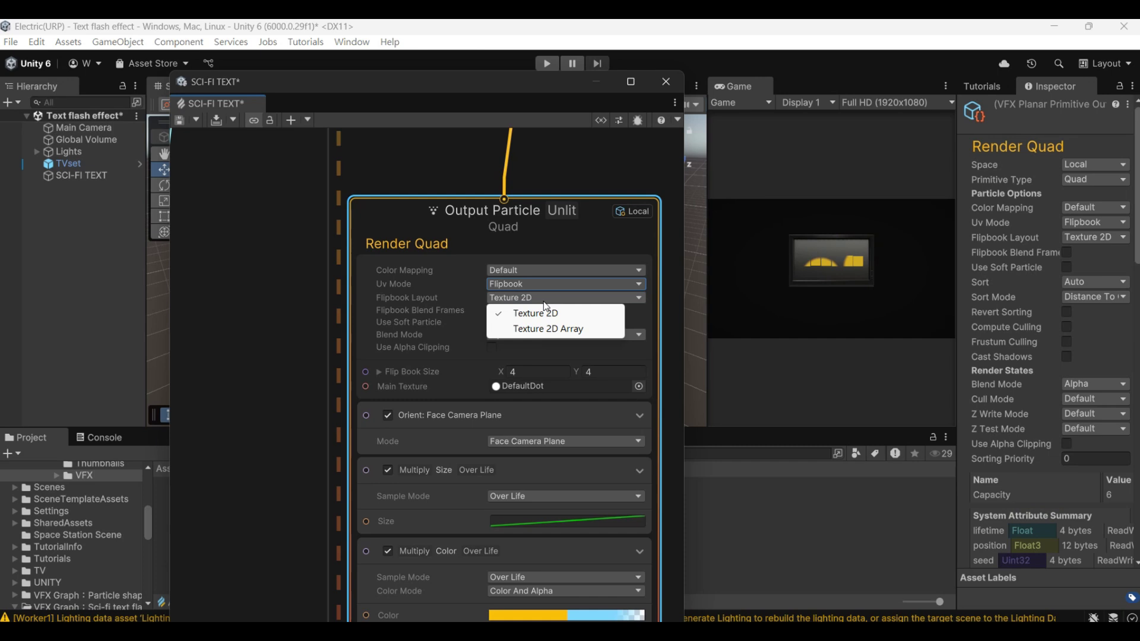
left_click(505, 334)
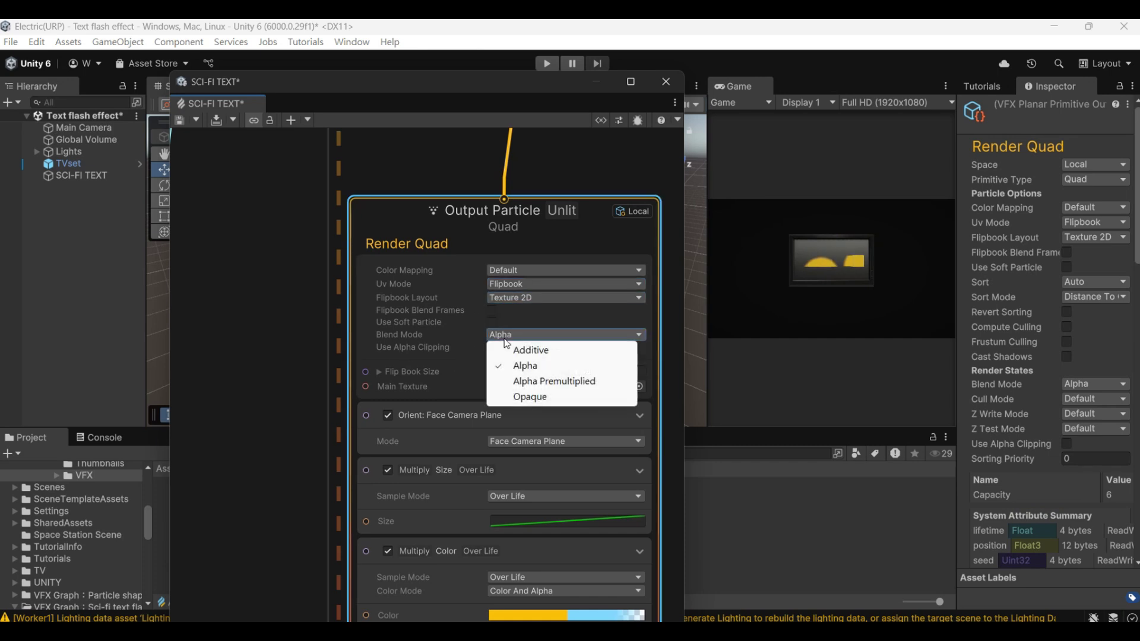
left_click(525, 397)
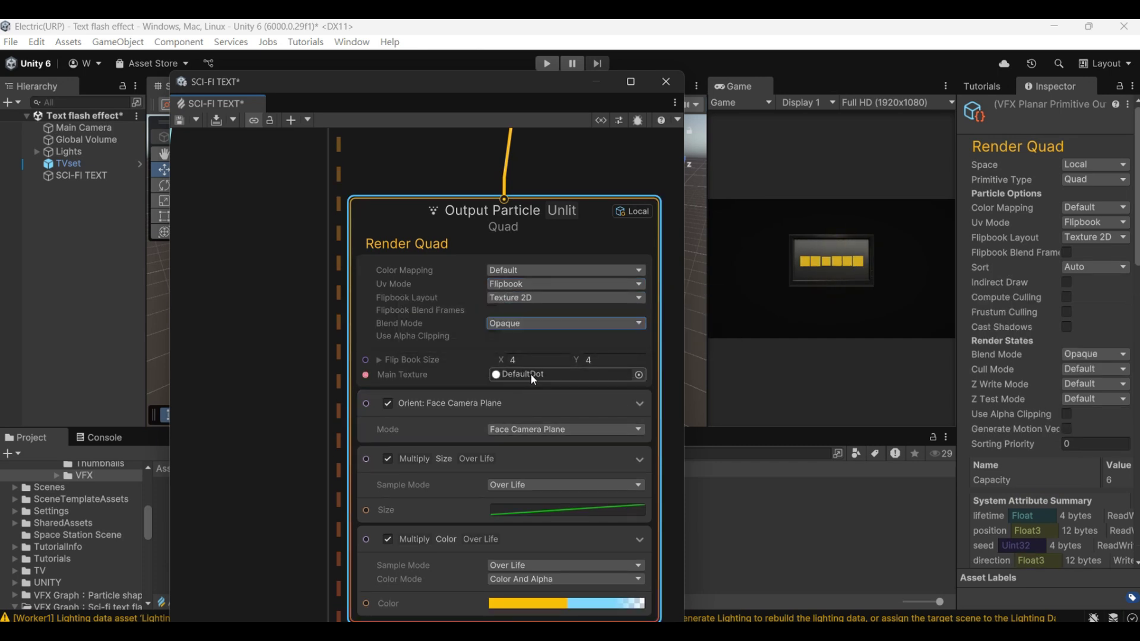
Uncover the project assets and show the Textures folder of the VFX Graph : Sci-fi text flashes project.
left_click_drag(475, 82, 744, 87)
scroll(108, 525, "up", 2)
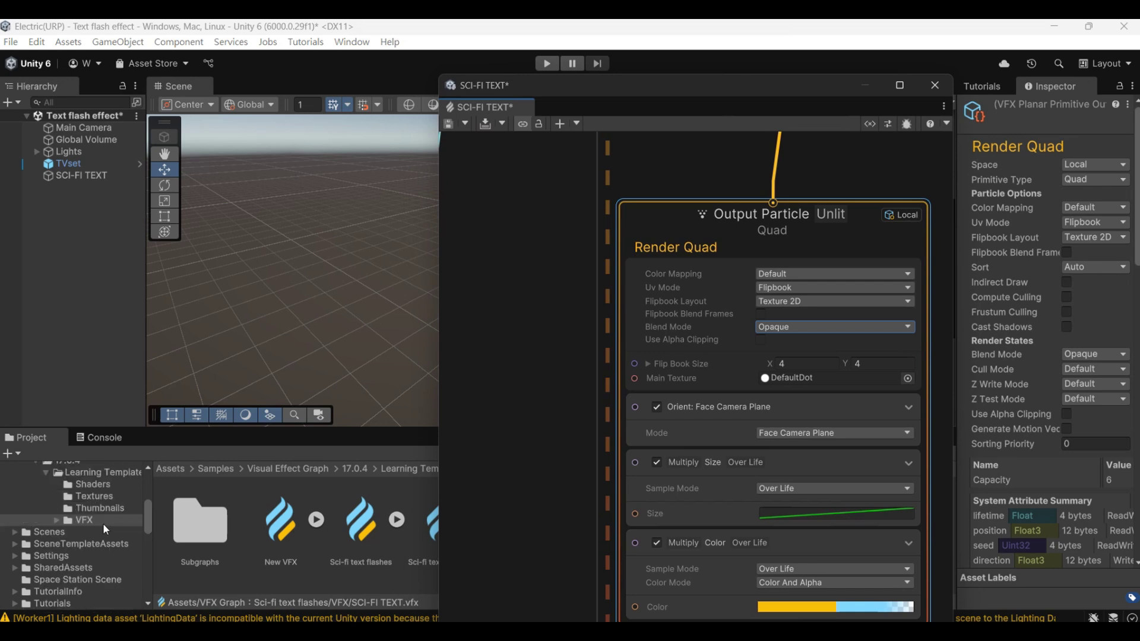
left_click(104, 496)
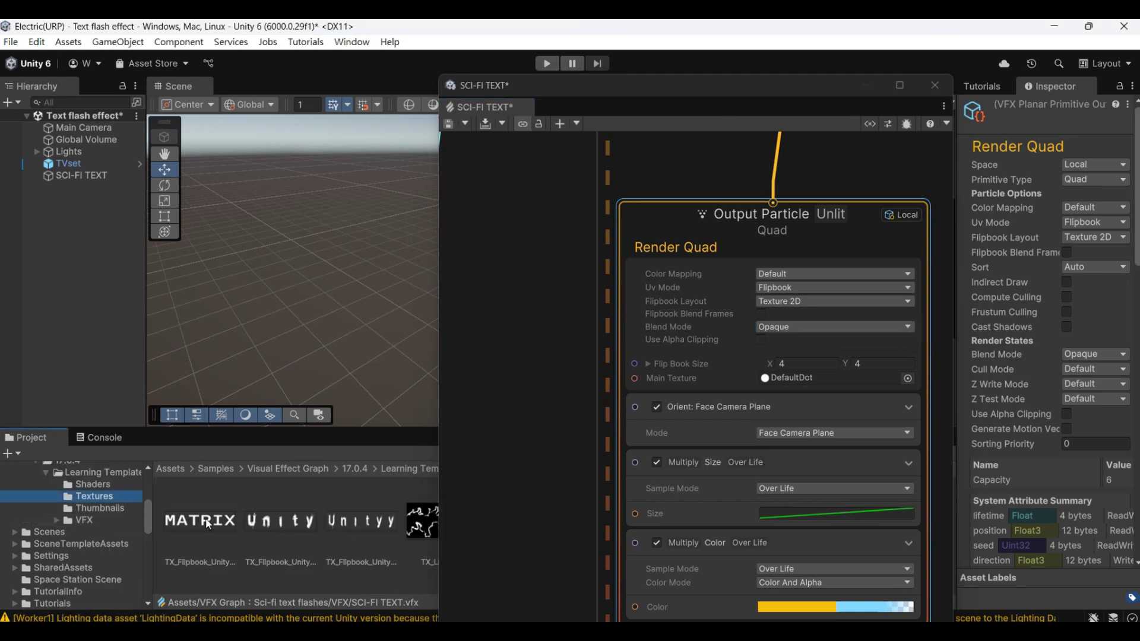
scroll(106, 522, "down", 5)
left_click(97, 509)
left_click(89, 496)
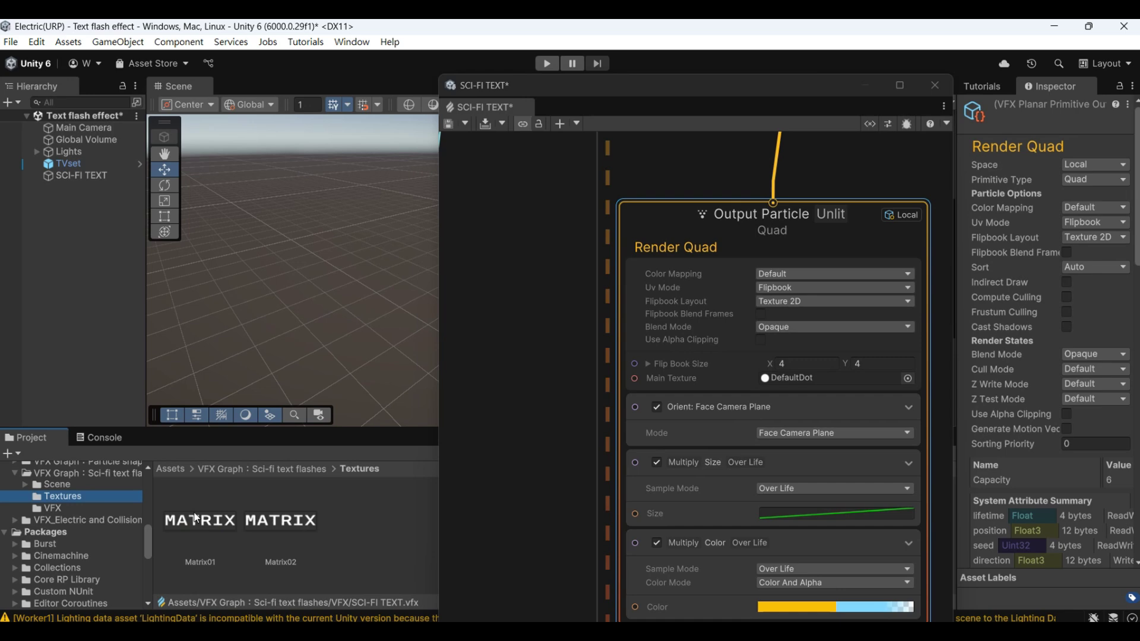
Examine the Matrix01 texture's letter layout in the image viewer and close it.
double_click(196, 519)
left_click_drag(533, 286, 515, 263)
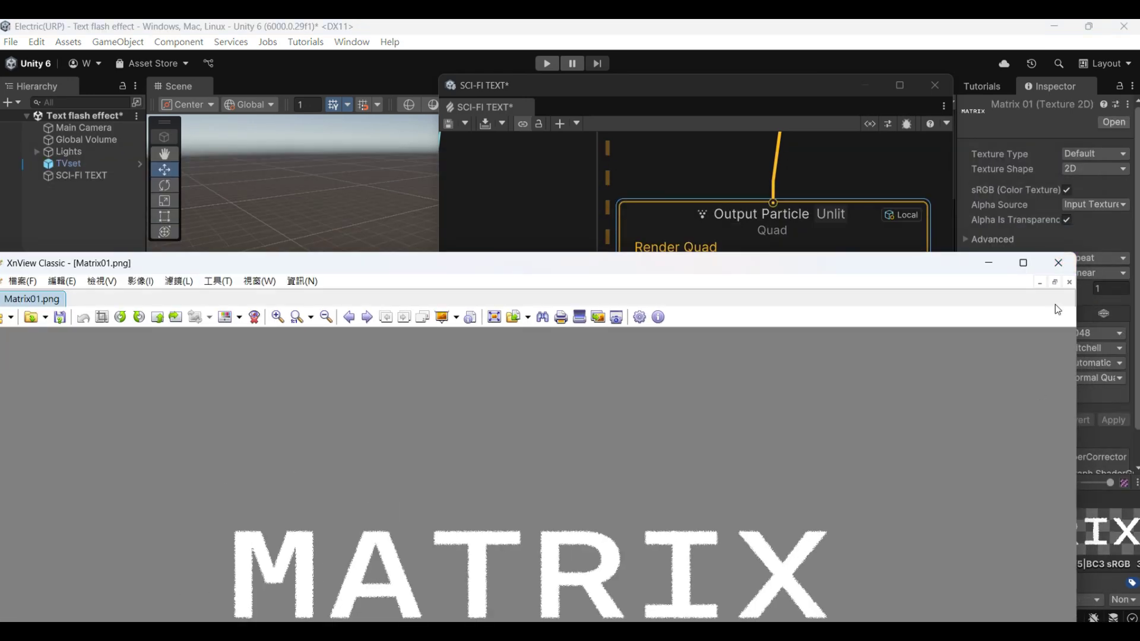
left_click(1058, 262)
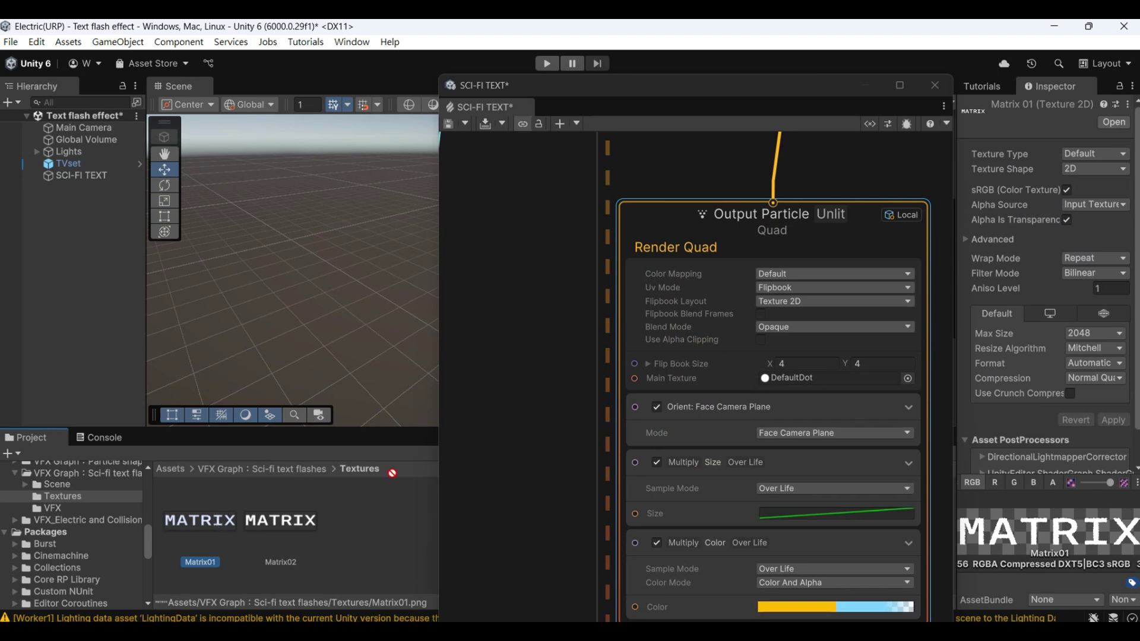
Assign Matrix01 as the output's Main Texture and set the Flip Book Size to X 6 and Y 1.
left_click_drag(392, 473, 796, 378)
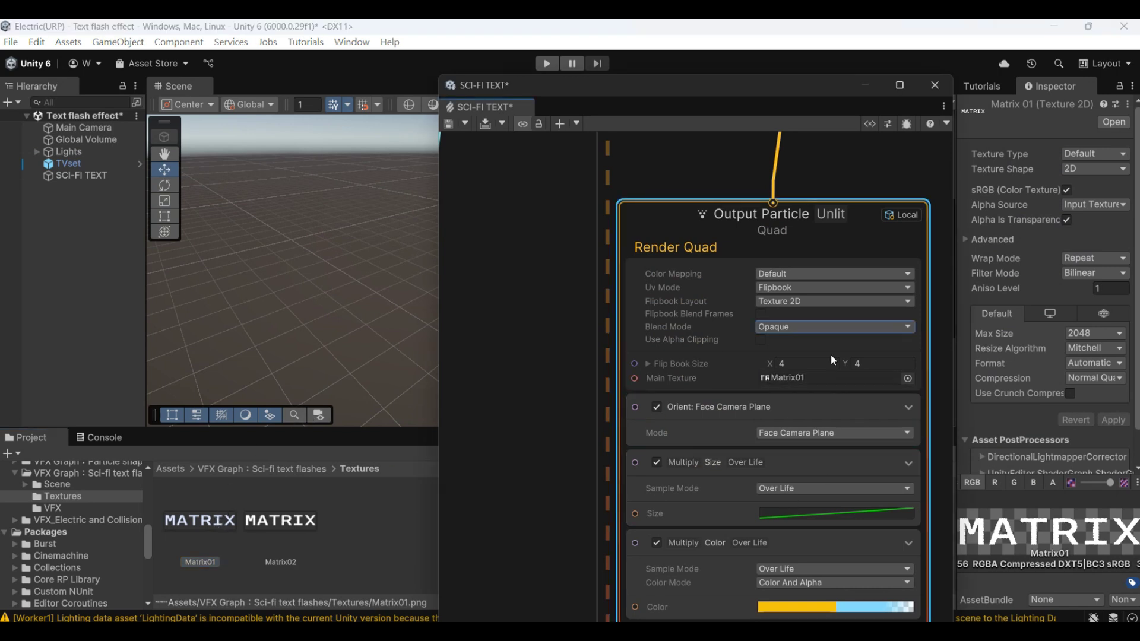
left_click(810, 360)
left_click(874, 364)
type("1")
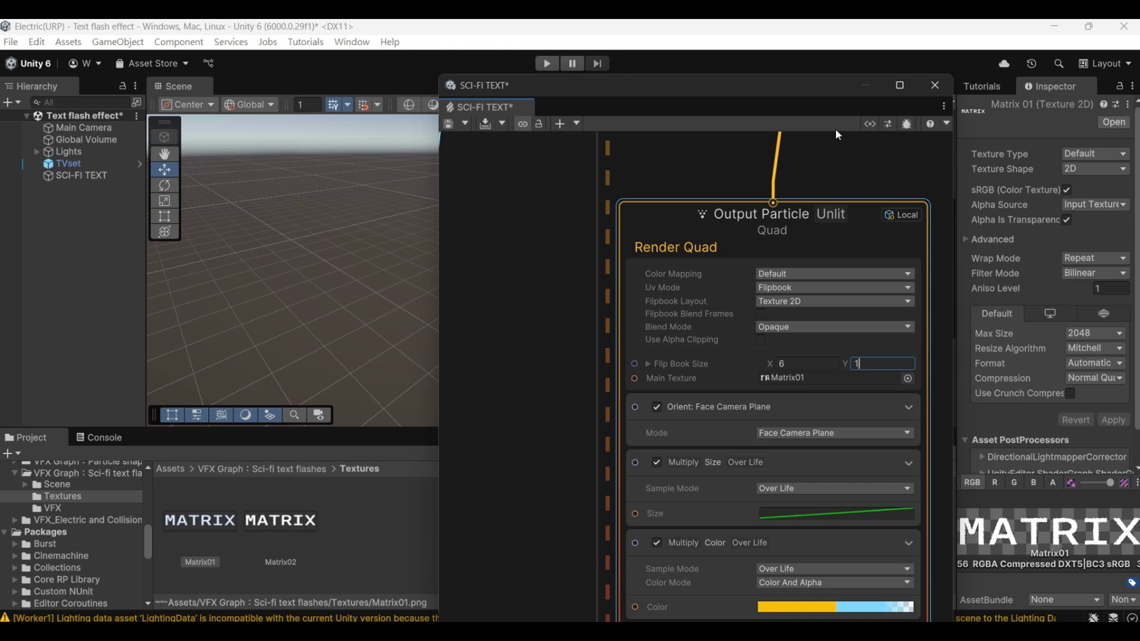
Uncover the Game view, select SCI-FI TEXT to preview it, and enable Use Alpha Clipping on the output.
left_click_drag(797, 86, 440, 84)
left_click(47, 173)
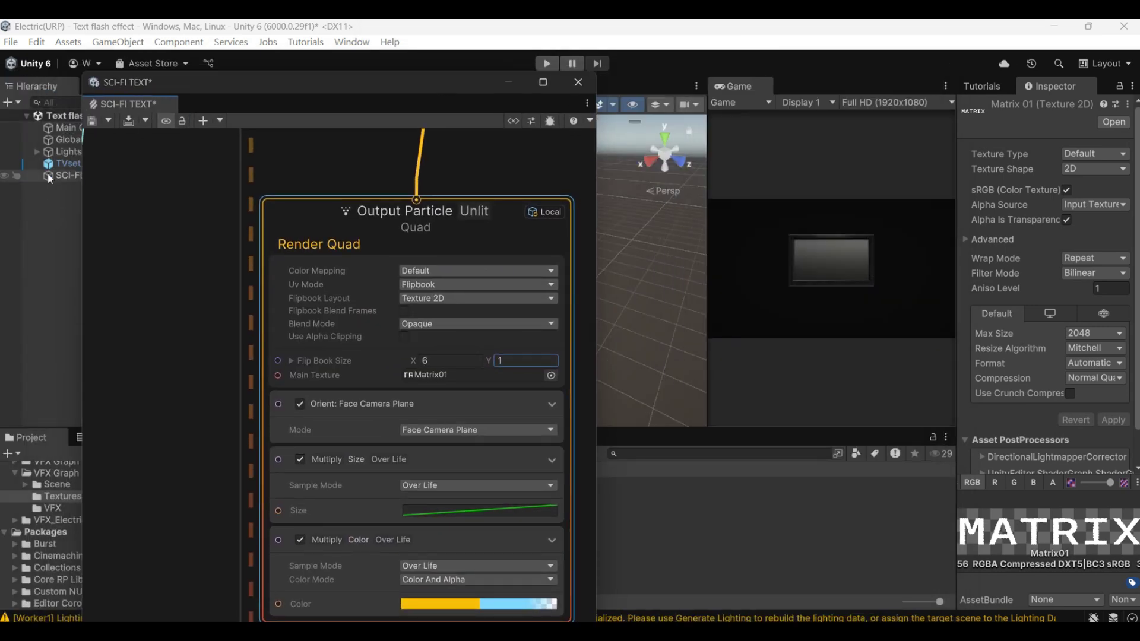
left_click(686, 364)
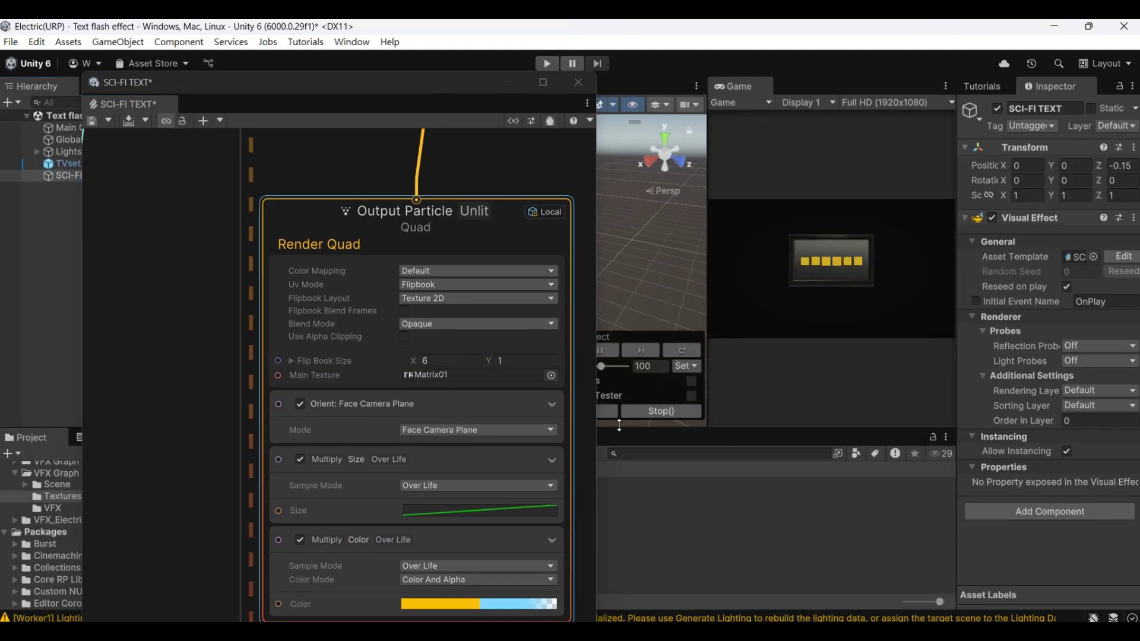
left_click(404, 337)
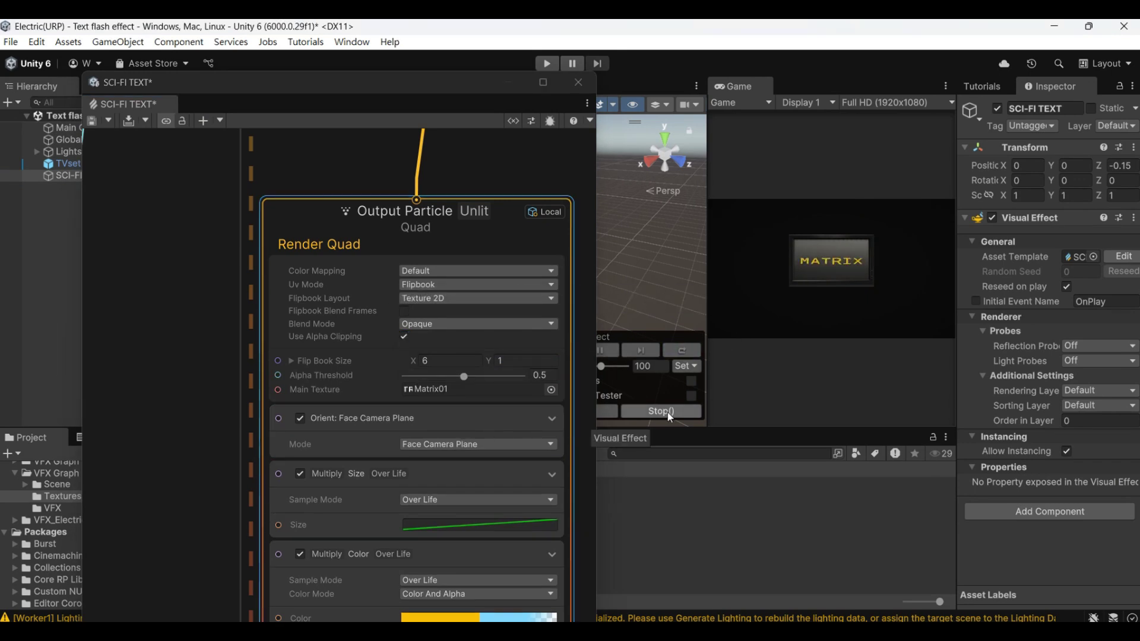
Delete the Multiply Size, Multiply Color and Orient: Face Camera Plane blocks from the Output Particle context.
left_click_drag(239, 494, 245, 423)
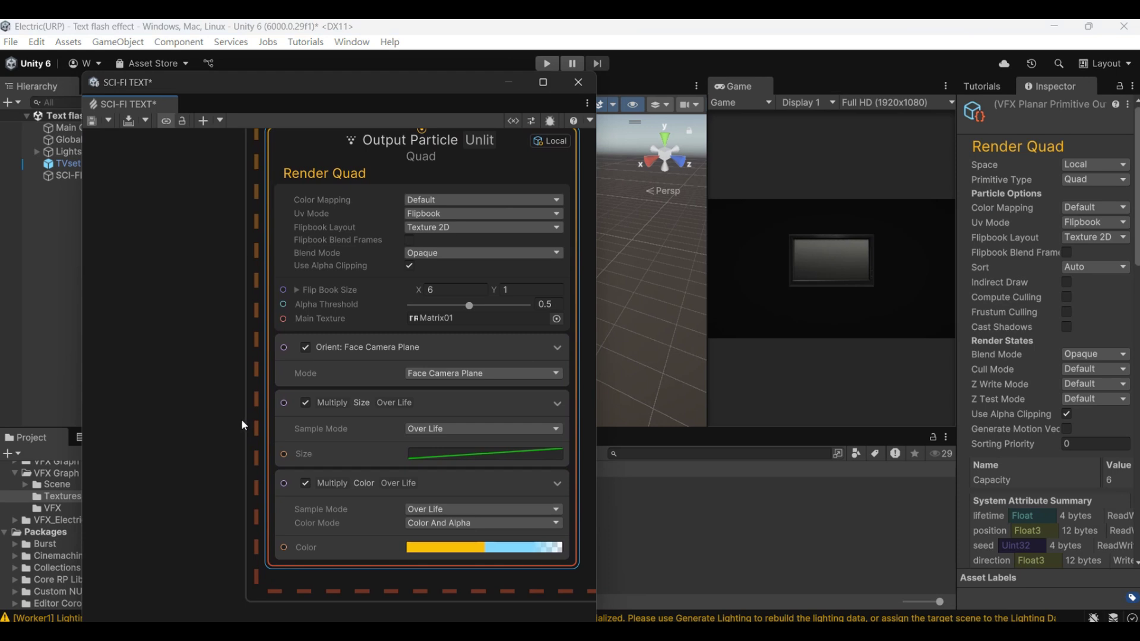
left_click(398, 402)
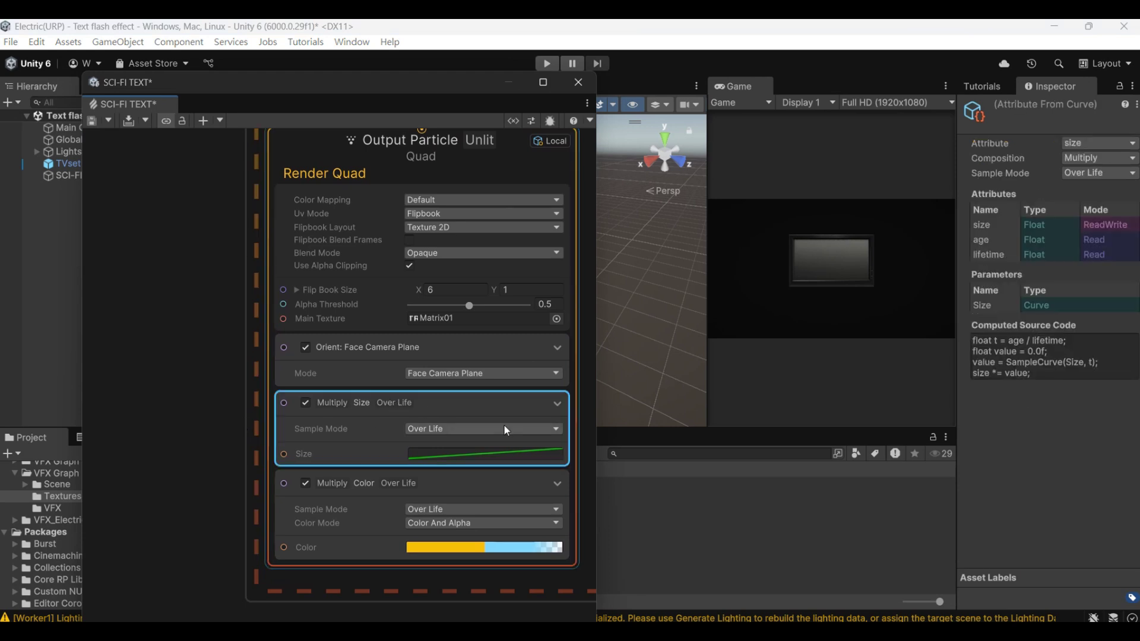
key("Delete")
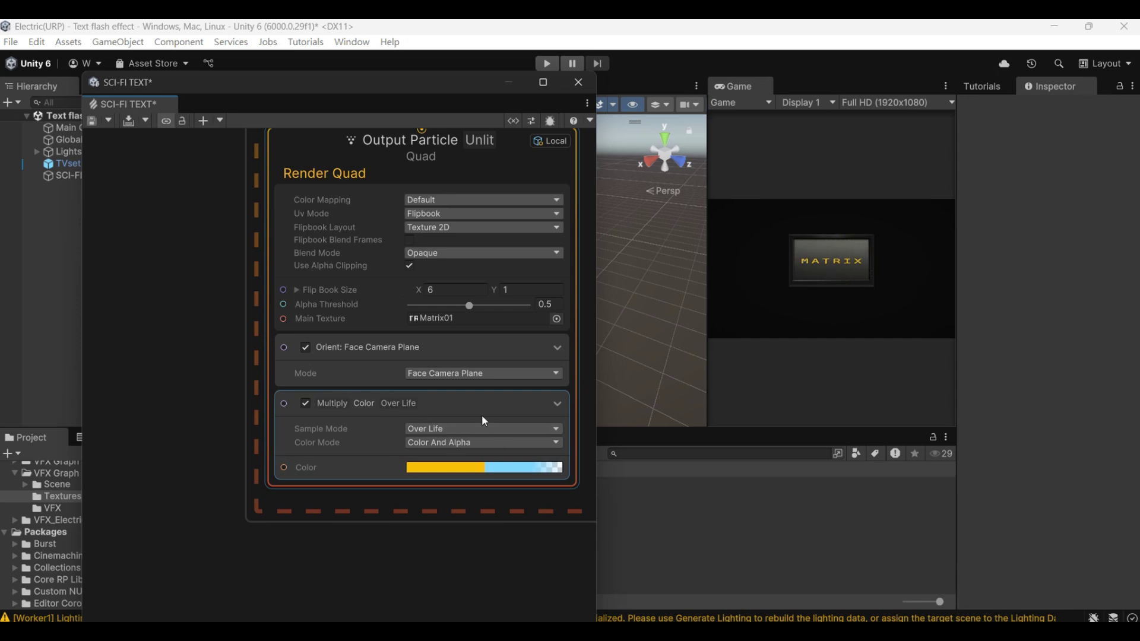
left_click(484, 418)
key("Delete")
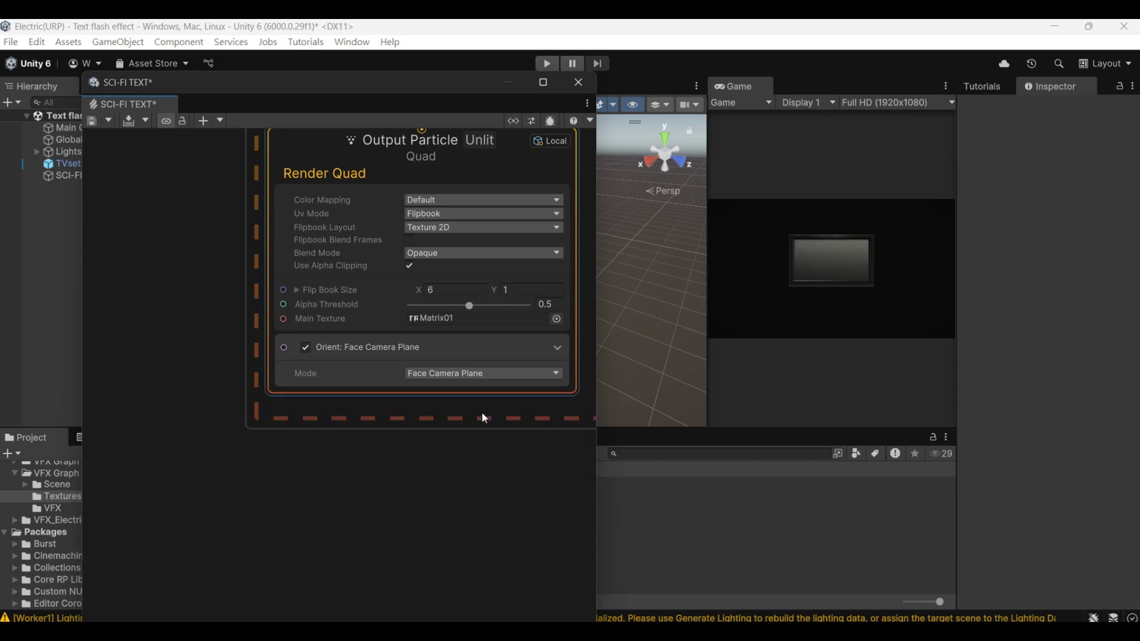
left_click(482, 347)
key("Delete")
Add a Set Color block to the Output Particle context and set its Composition to Multiply.
right_click(479, 340)
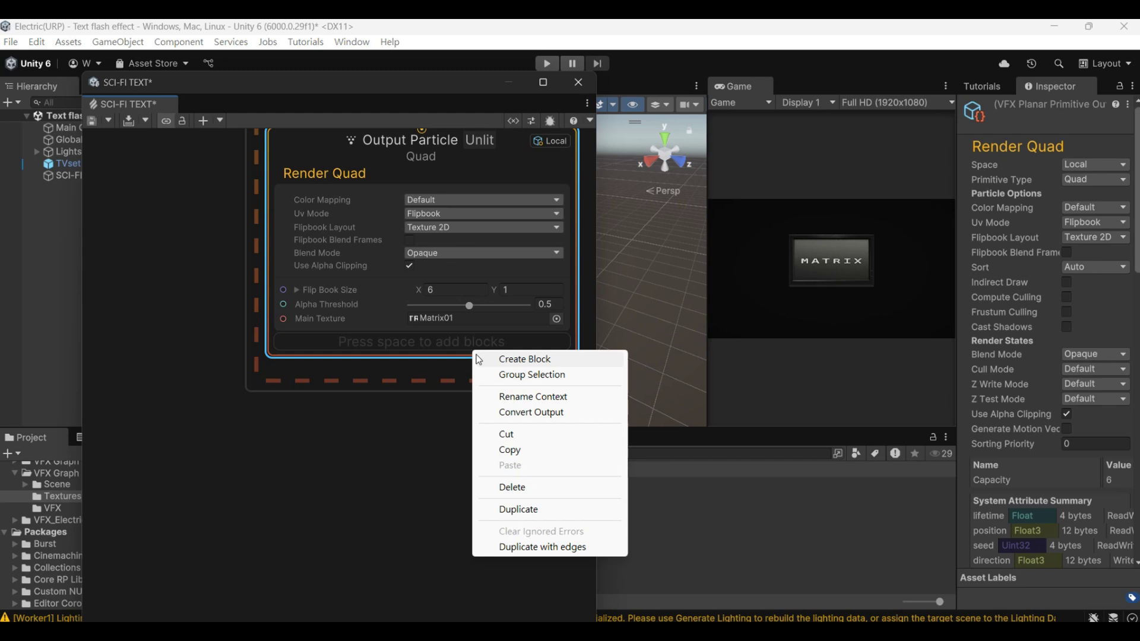
left_click(499, 359)
type("set color")
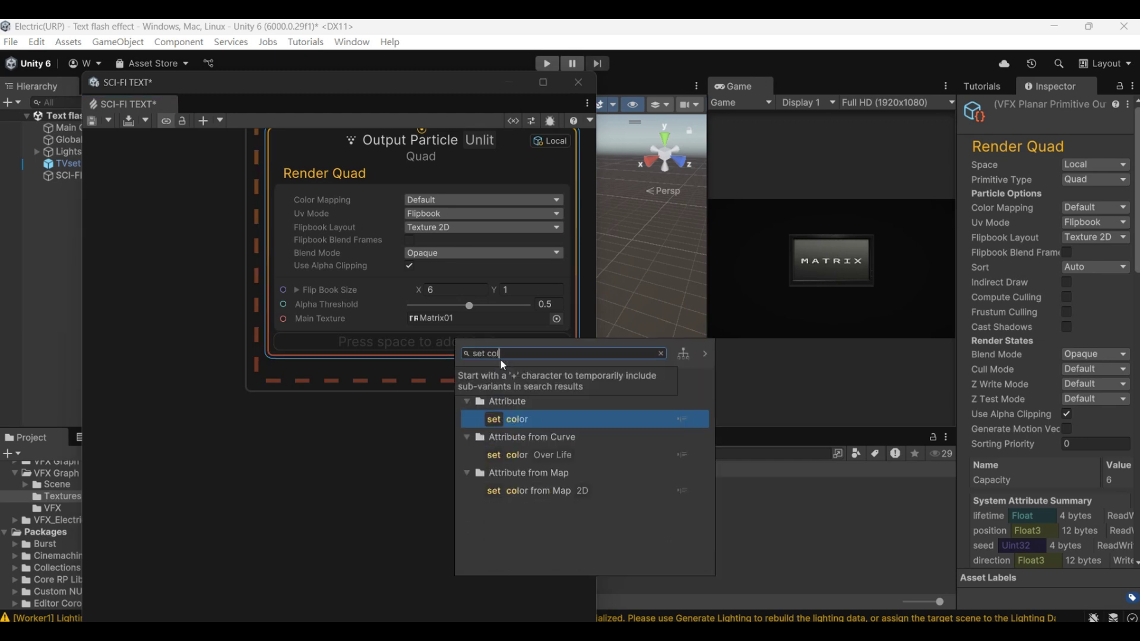
key("Return")
left_click(1080, 159)
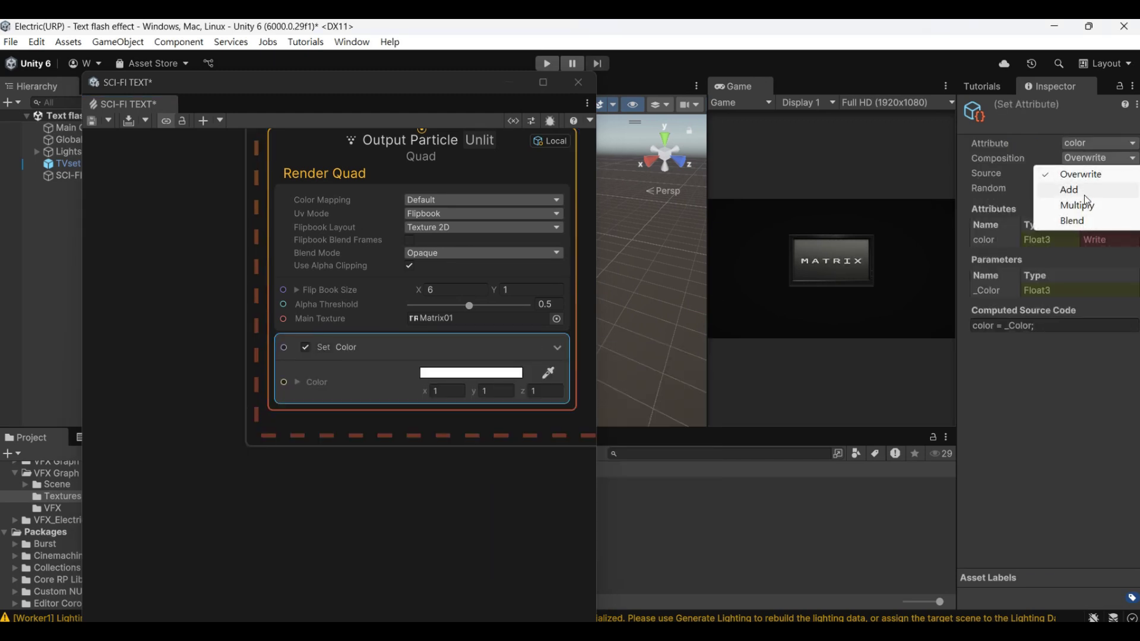
left_click(1087, 205)
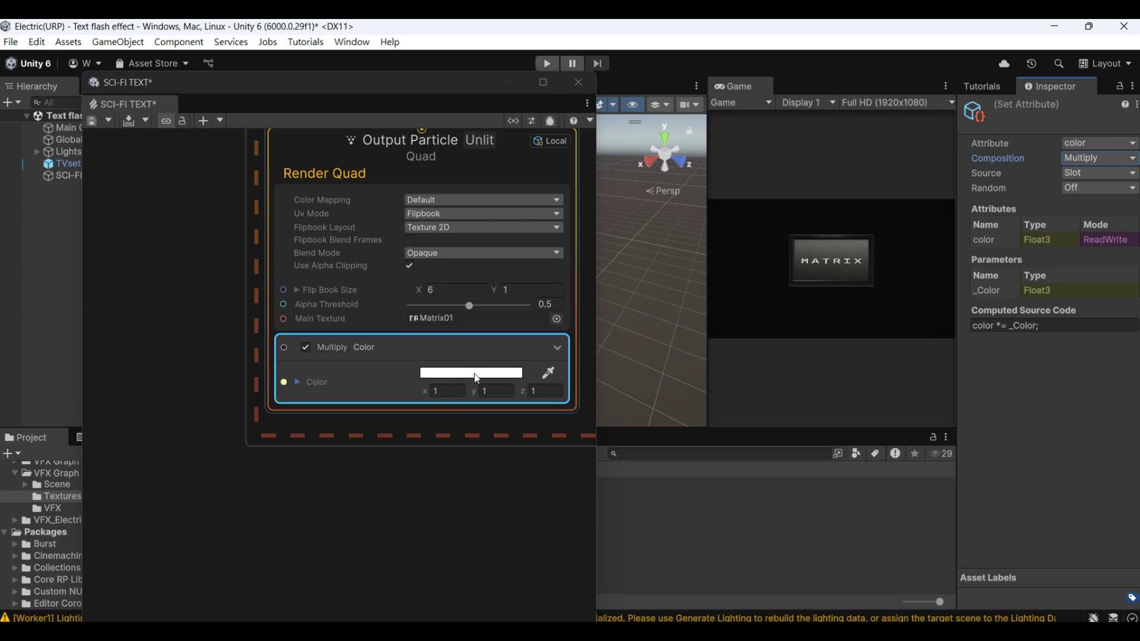
Add a Set Position block to the Output Particle context and set its Composition to Add.
right_click(473, 409)
left_click(506, 415)
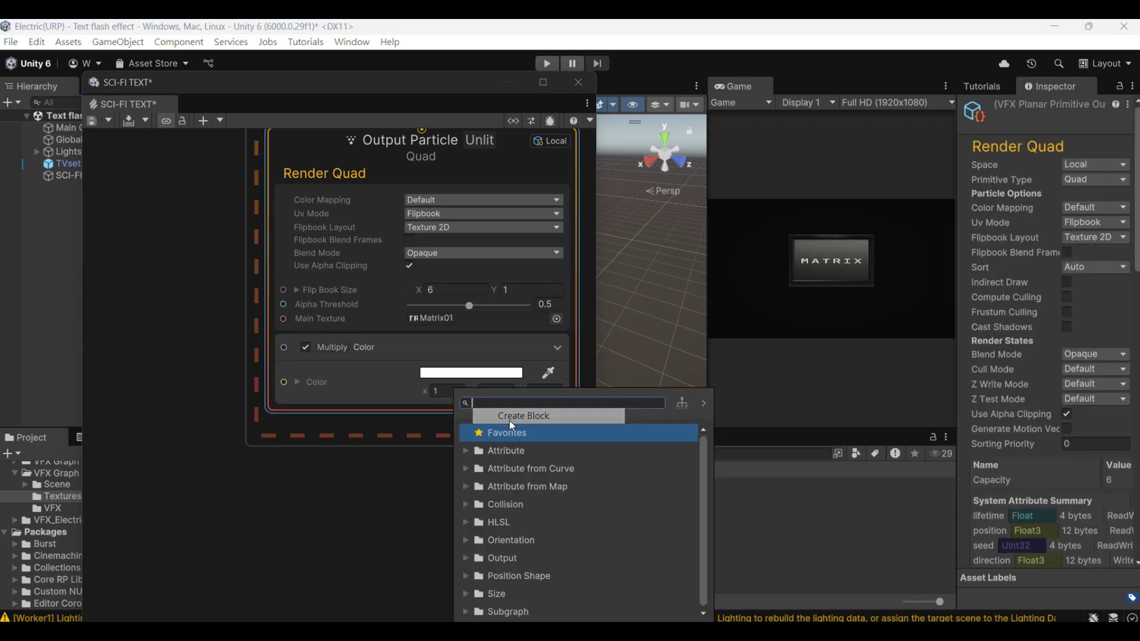
type("set pos")
key("Return")
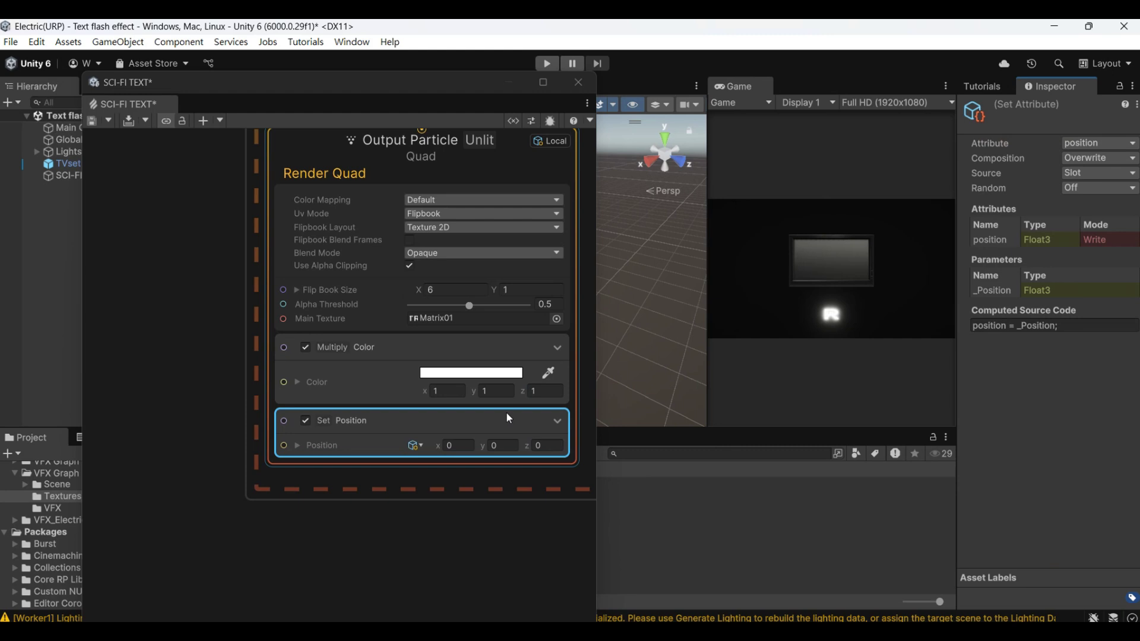
left_click(1084, 162)
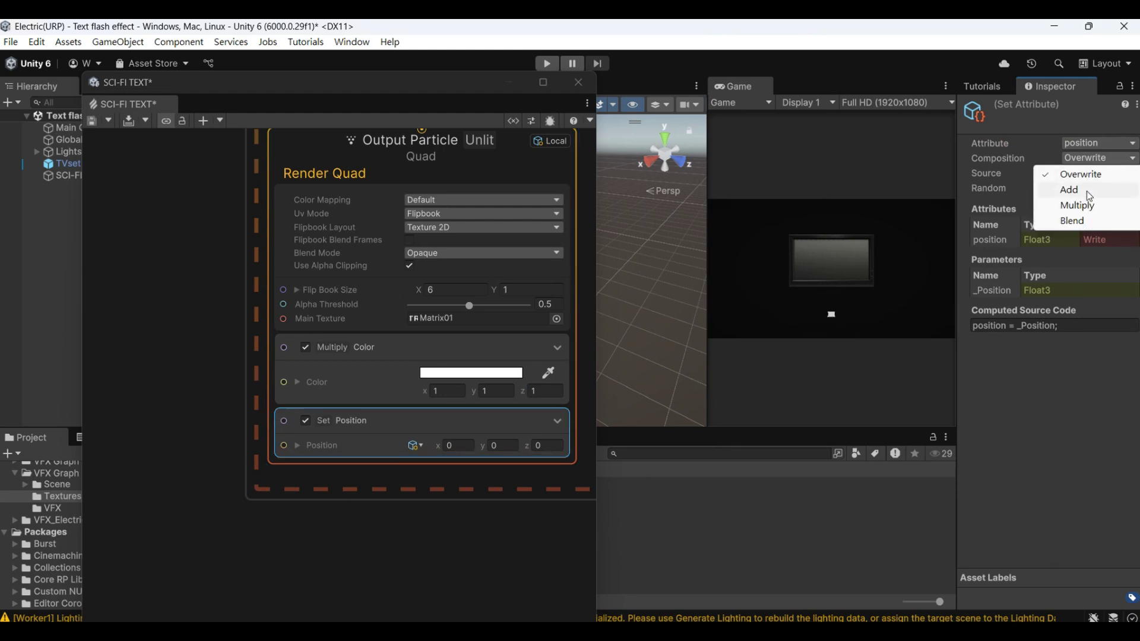
left_click(1076, 187)
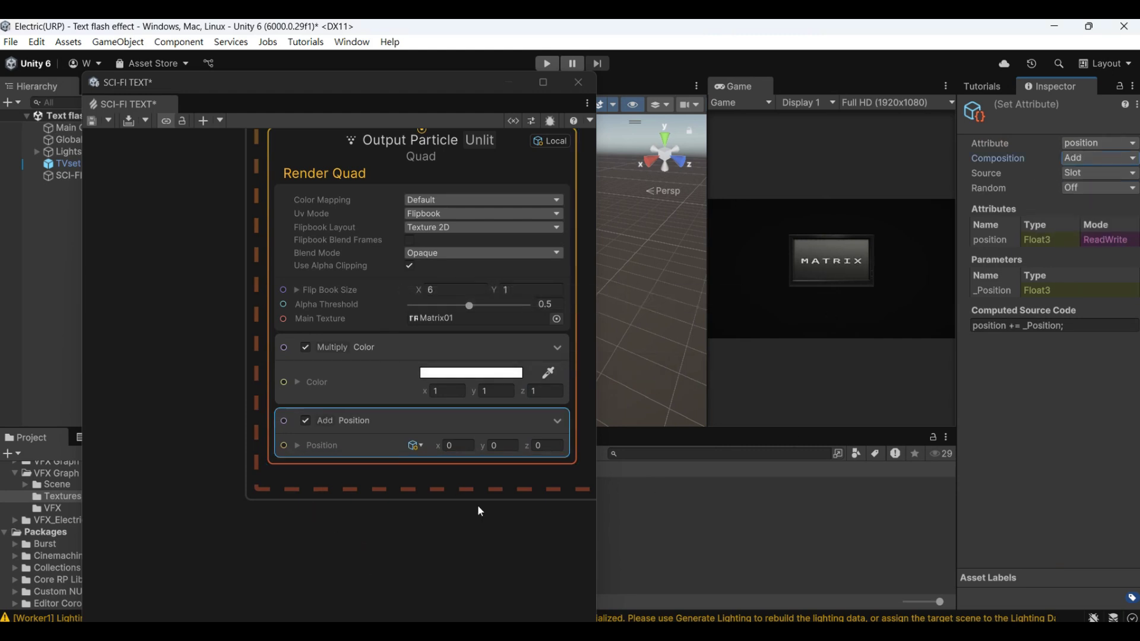
Add a Set Size block to the Output Particle context and set its Composition to Add.
right_click(454, 462)
left_click(520, 261)
type("s")
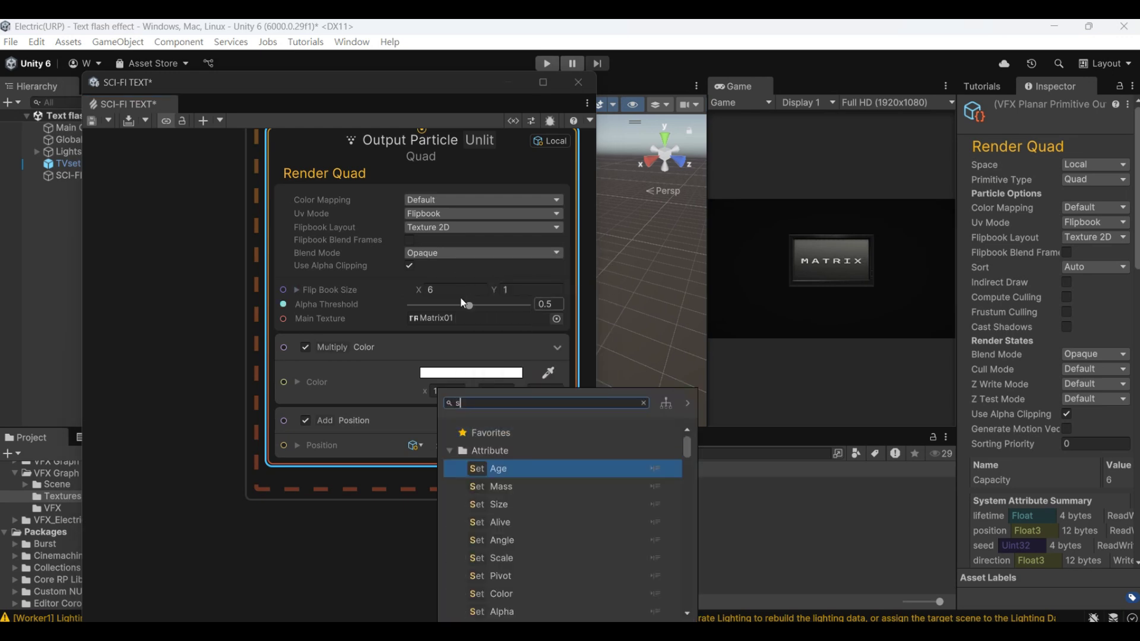
type("ize")
key("Return")
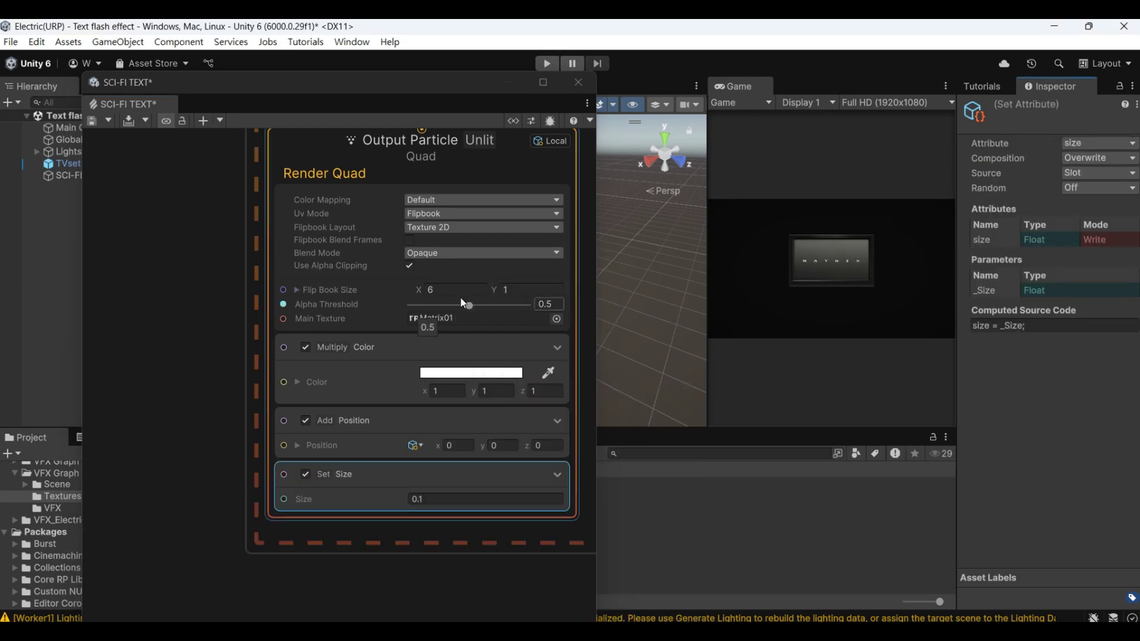
left_click(1101, 158)
left_click(1097, 187)
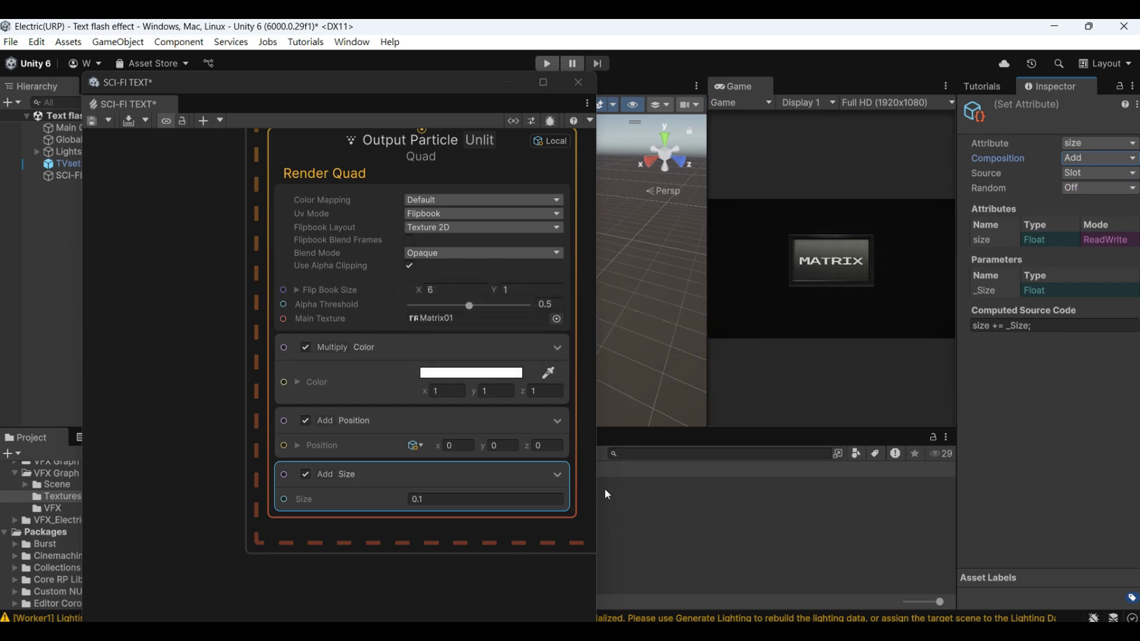
Add an Orient: Advanced block to the end of the Output Particle context.
right_click(451, 520)
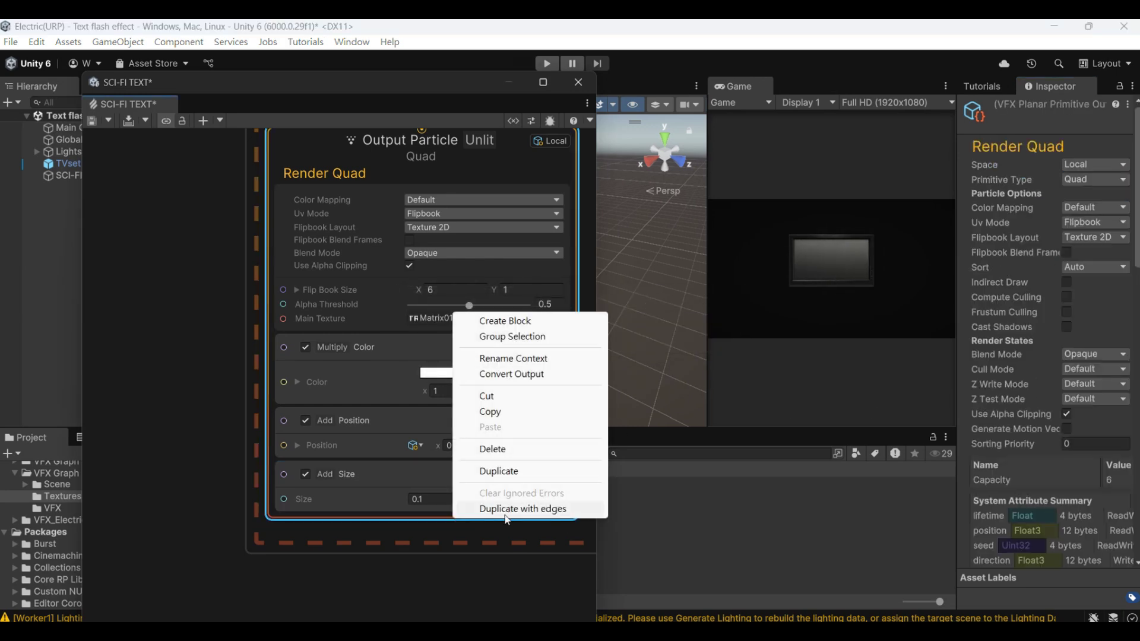
left_click(543, 318)
type("ori")
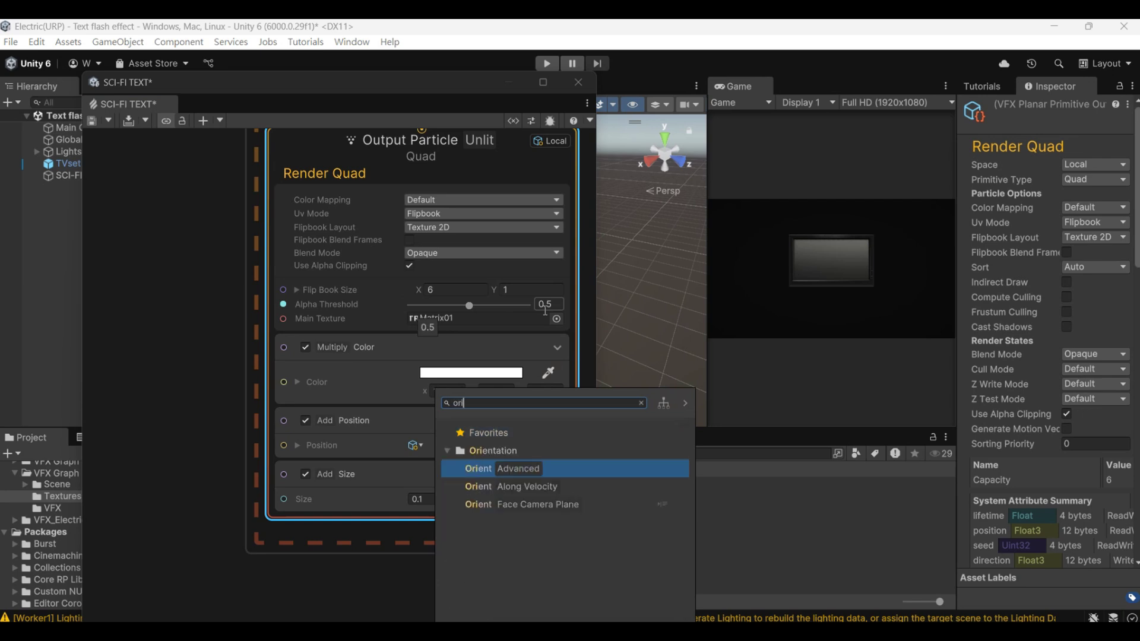
key("Return")
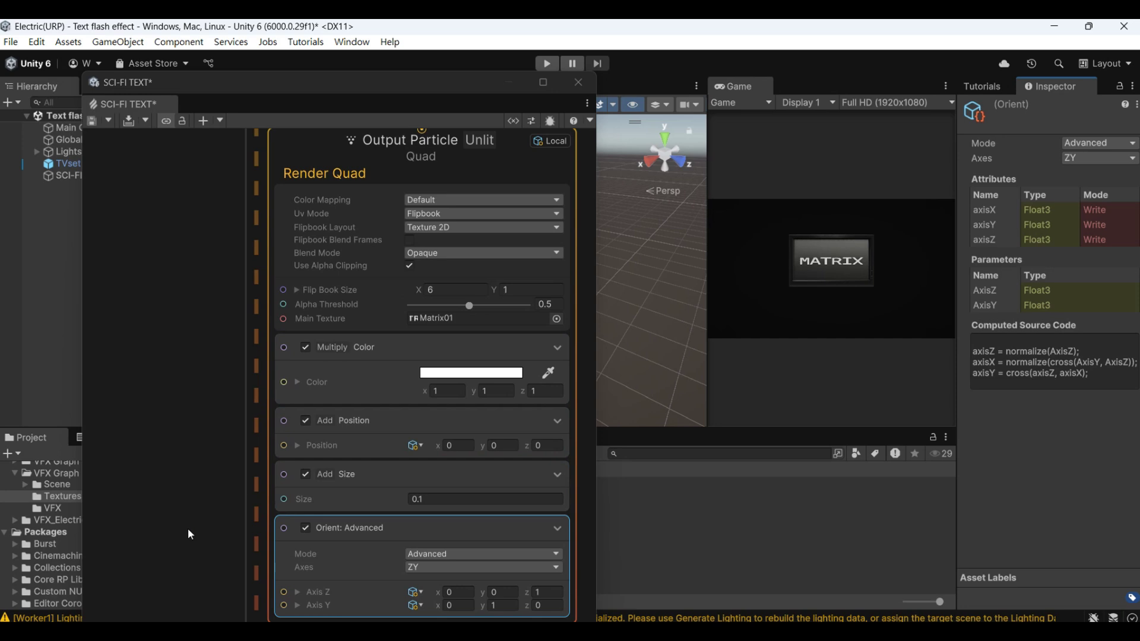
Set the Multiply Color block to an HDR green of about RGB 21, 179, 8 with intensity 3.1.
mouse_move(189, 528)
middle_mouse_down()
mouse_move(183, 490)
mouse_move(168, 527)
middle_mouse_up()
left_click(450, 372)
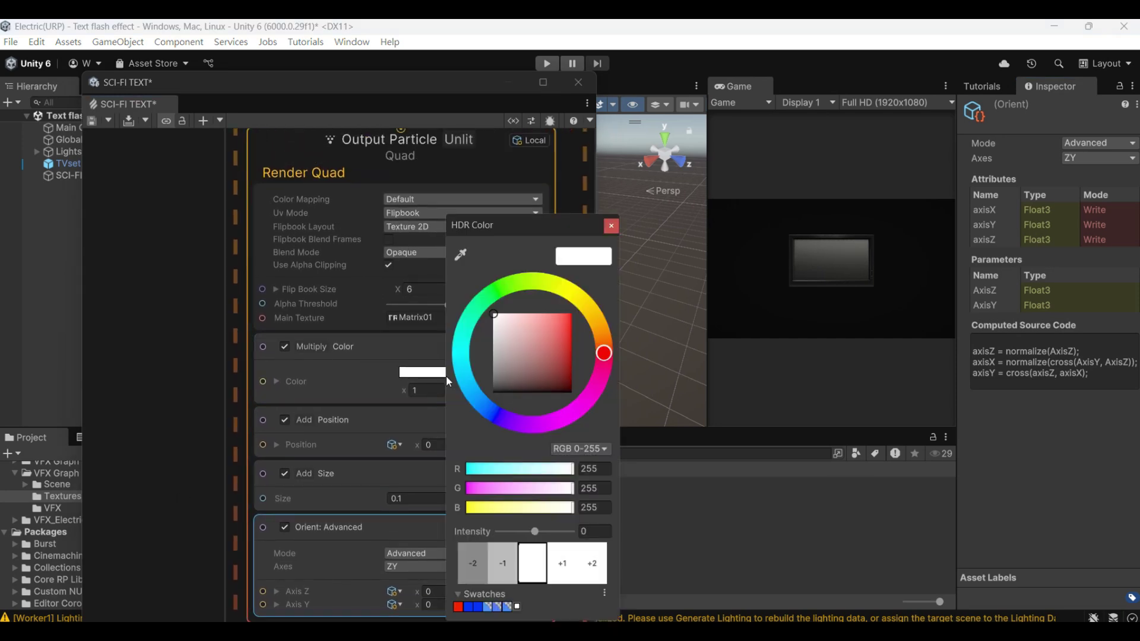
left_click(505, 295)
left_click(569, 337)
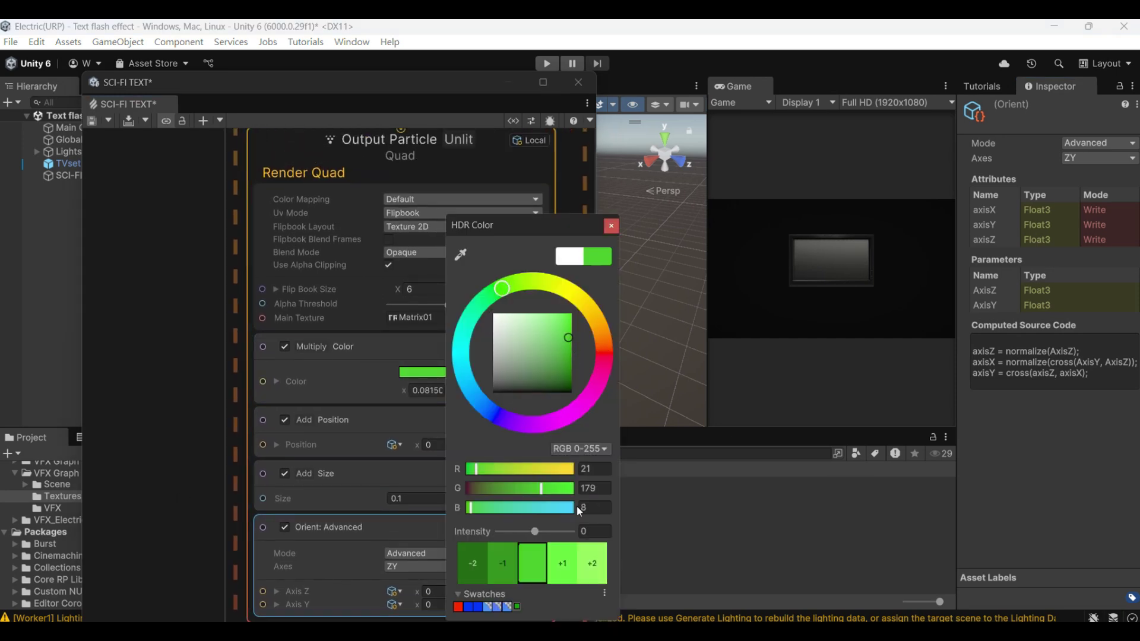
left_click_drag(534, 532, 545, 531)
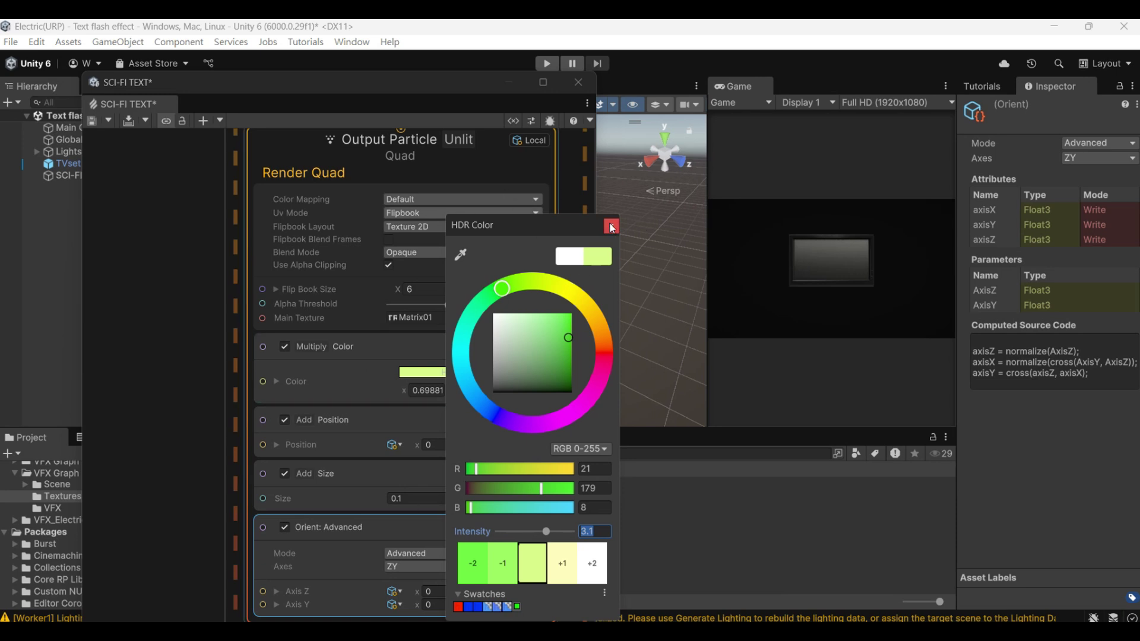
left_click(611, 226)
Select the SCI-FI TEXT object and replay the effect to check the green text on the TV screen.
middle_click_drag(572, 190, 449, 233)
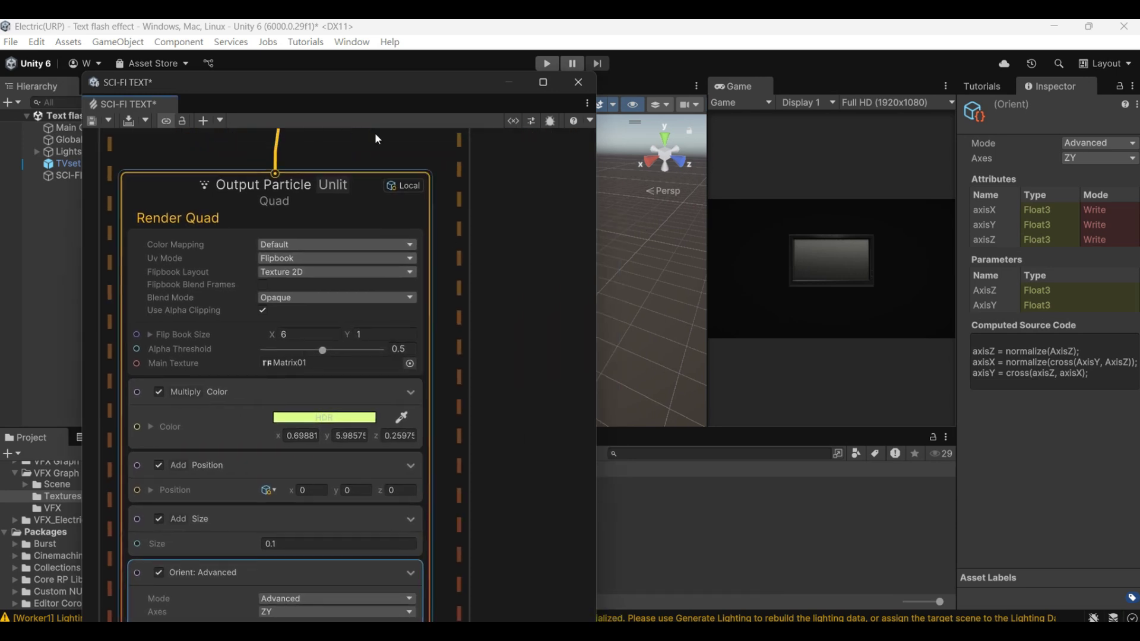
left_click(63, 176)
left_click(682, 351)
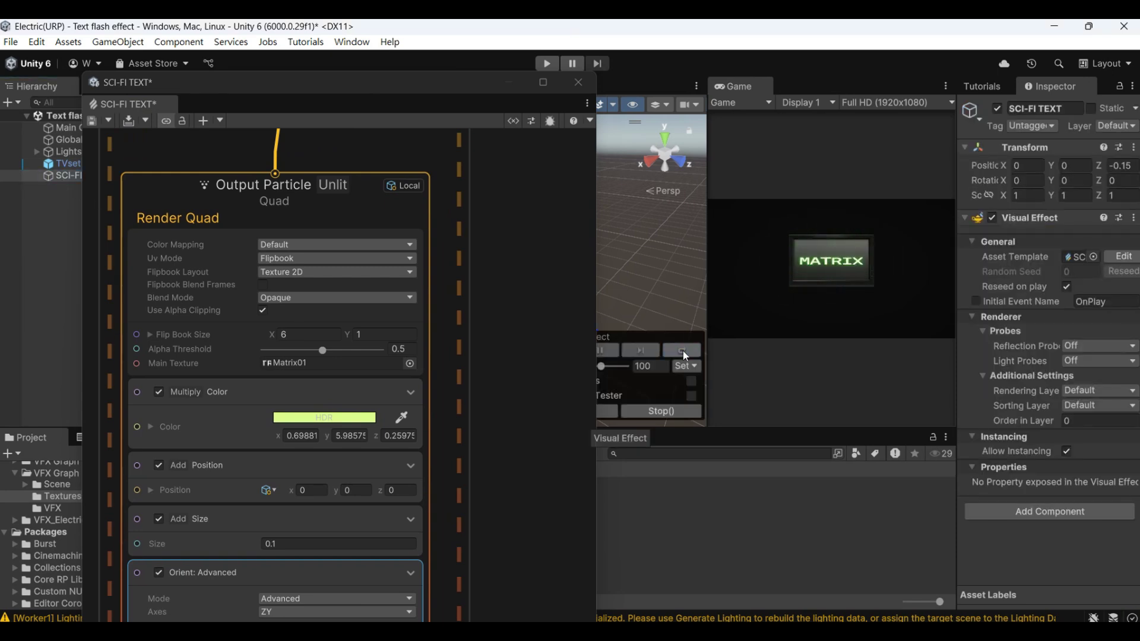
left_click(683, 351)
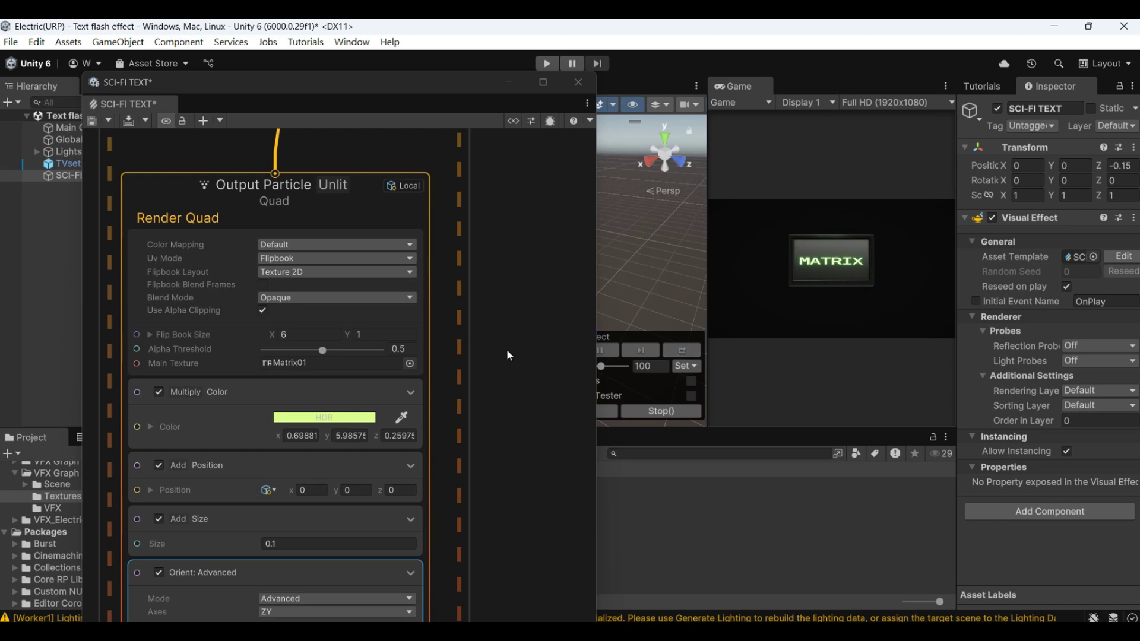
Duplicate the Output Particle context with all its blocks and place the copy beside the original.
scroll(507, 351, "down", 2)
middle_click_drag(516, 308, 441, 367)
scroll(427, 270, "down", 3)
left_click_drag(437, 273, 333, 583)
key("ctrl+c")
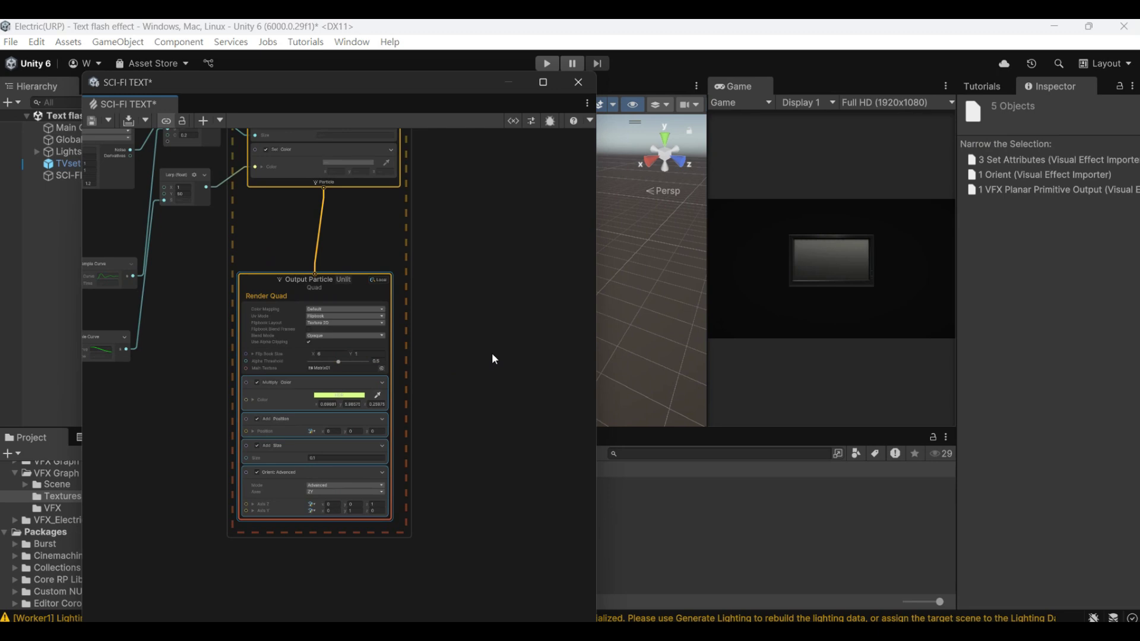
key("ctrl+v")
left_click_drag(496, 347, 454, 285)
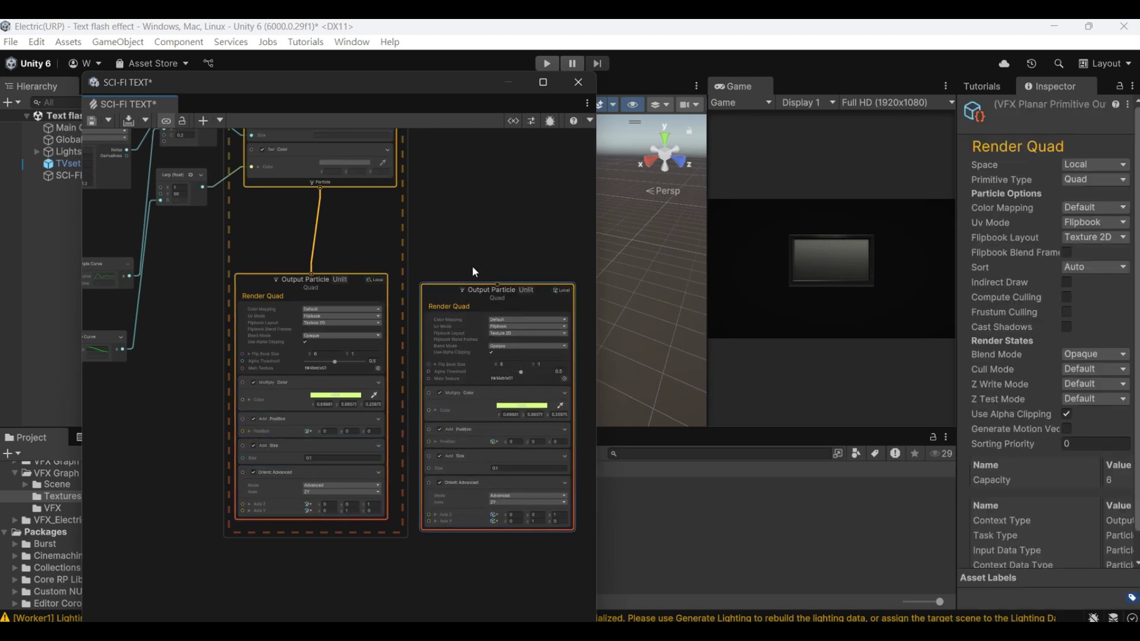
Recolor the duplicated output's Multiply Color block to a pale, near-white blue.
scroll(476, 259, "up", 3)
scroll(476, 264, "down", 3)
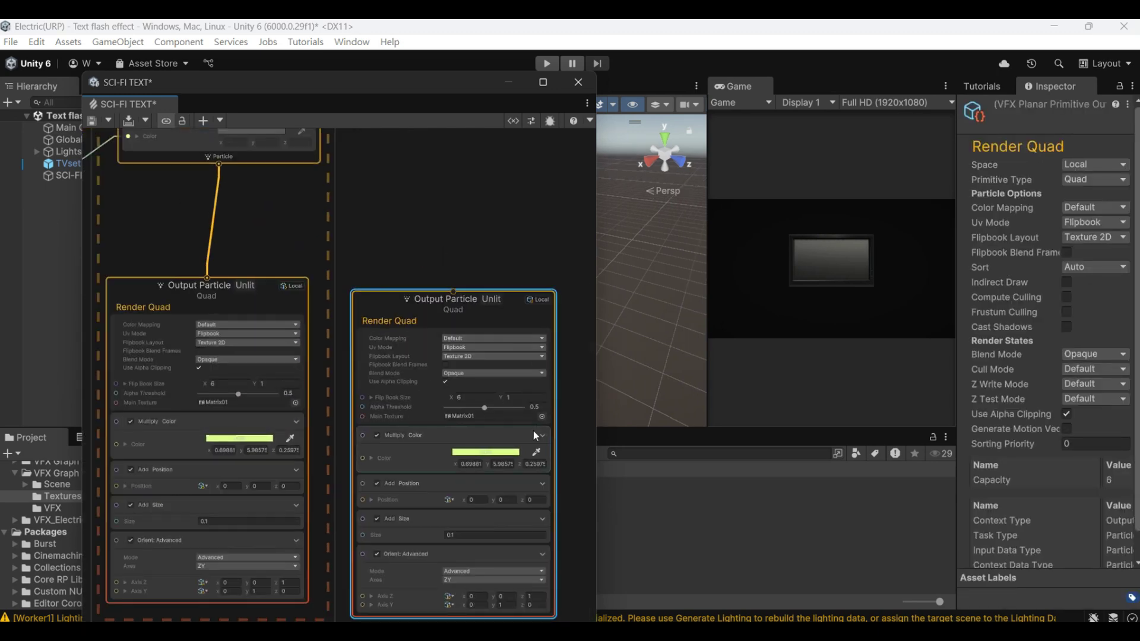
left_click(563, 488)
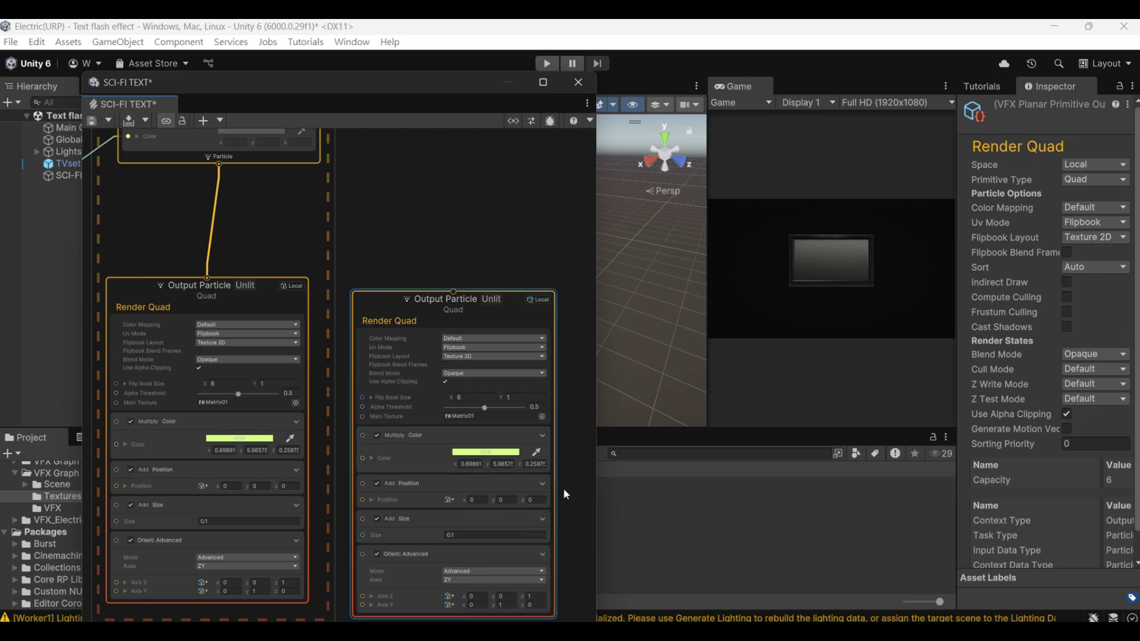
middle_click_drag(574, 445, 582, 383)
left_click(511, 369)
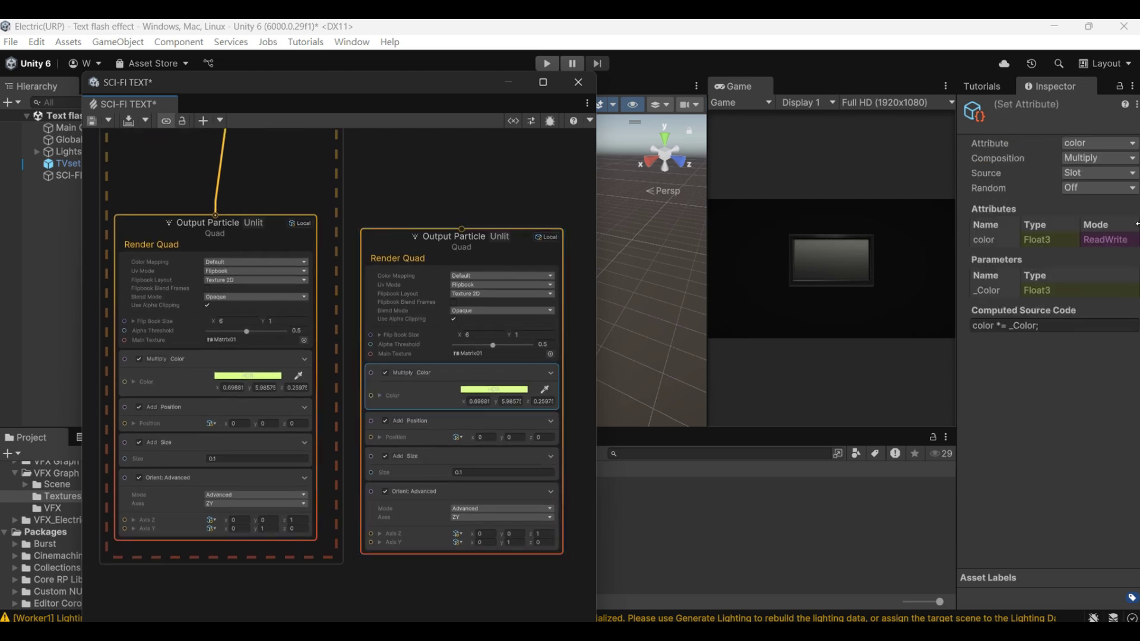
left_click(510, 396)
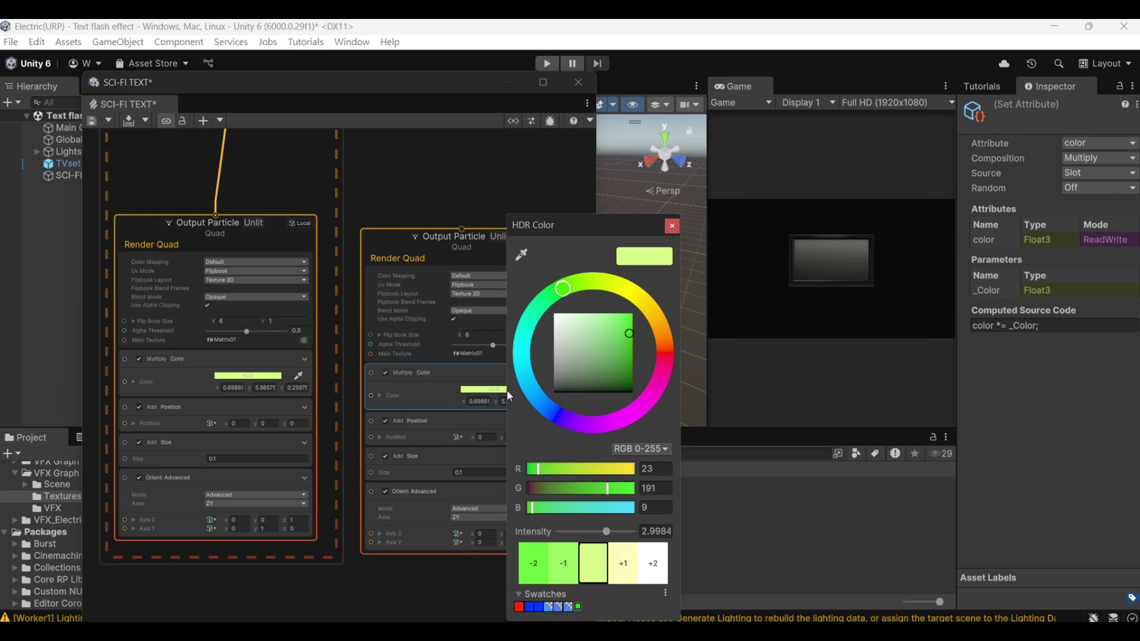
left_click(526, 378)
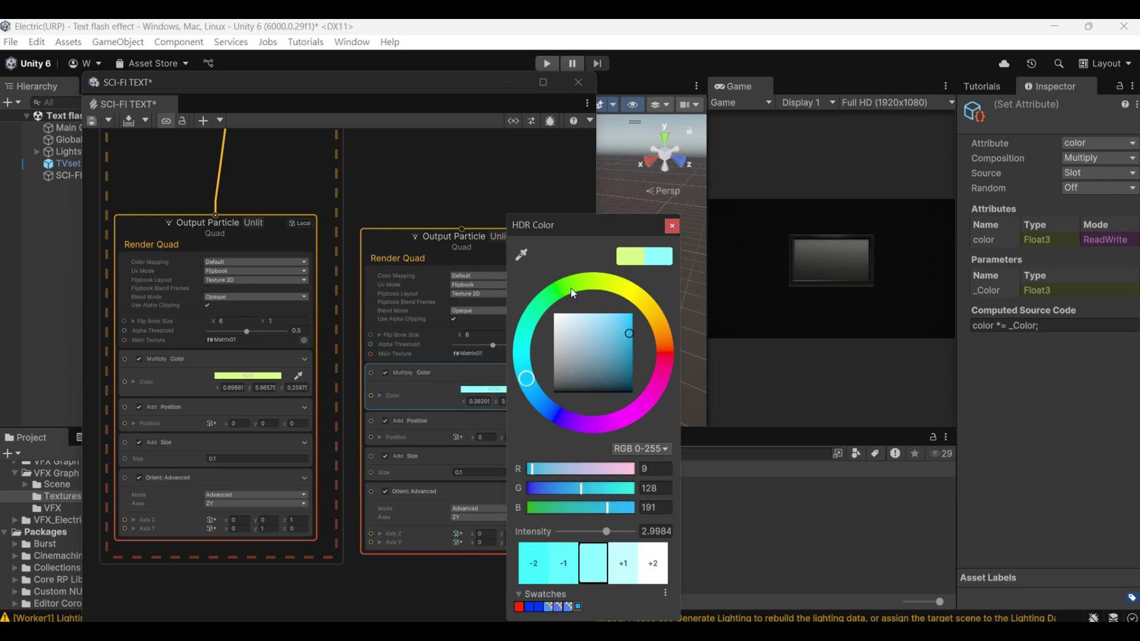
left_click(597, 317)
left_click(671, 226)
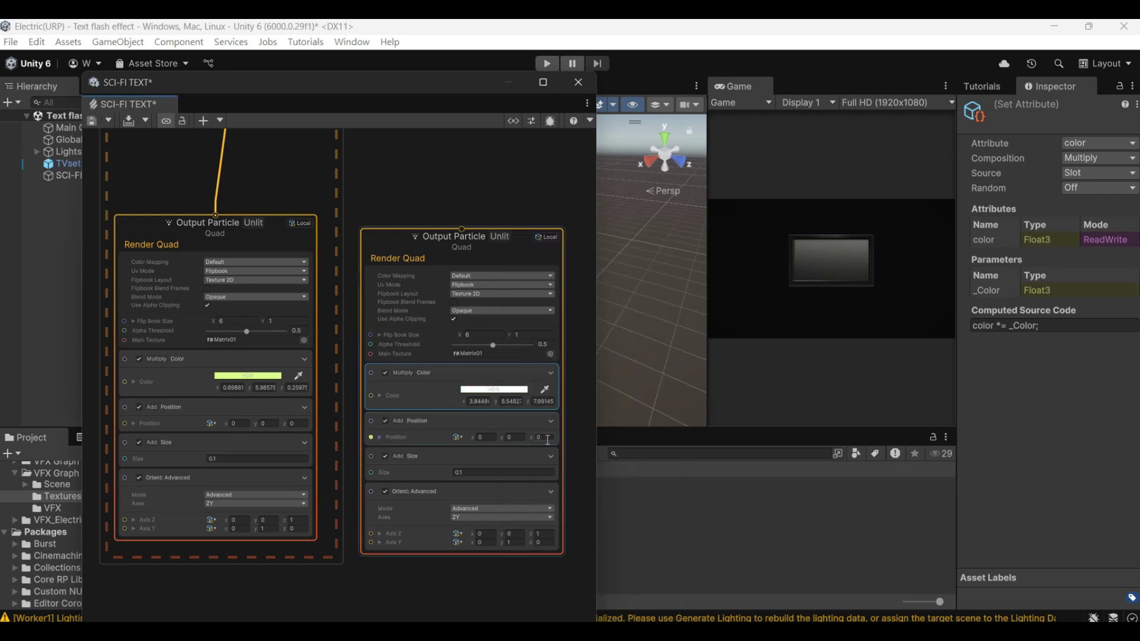
Delete the Add Position and Add Size blocks from the duplicated output and link it to the particle context feeding the original.
left_click(481, 431)
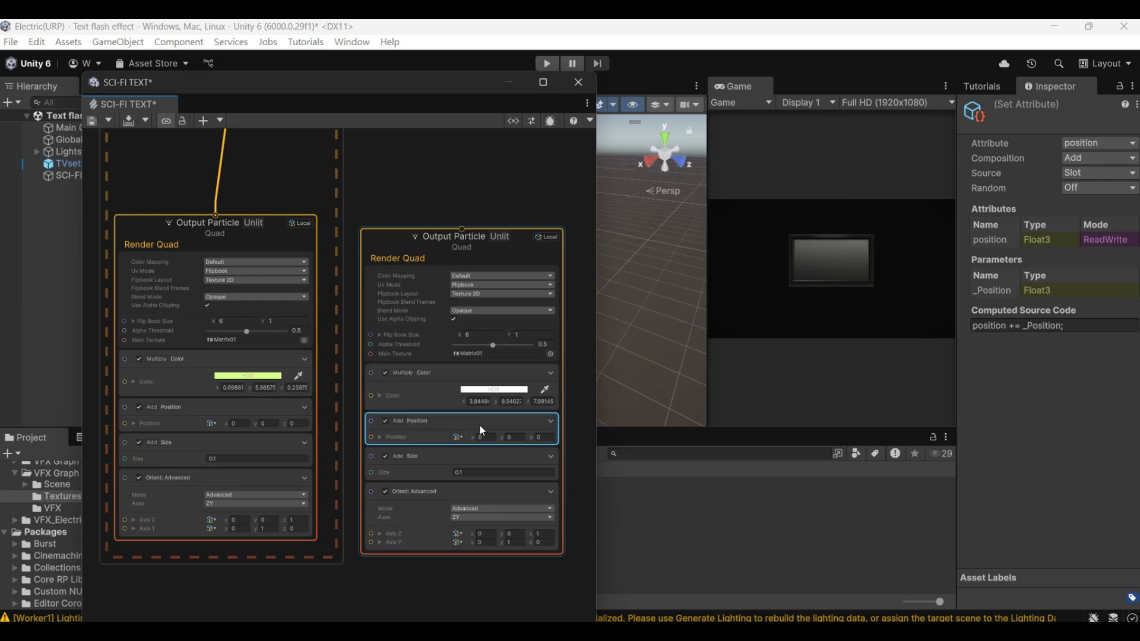
key("Delete")
left_click(498, 423)
key("Delete")
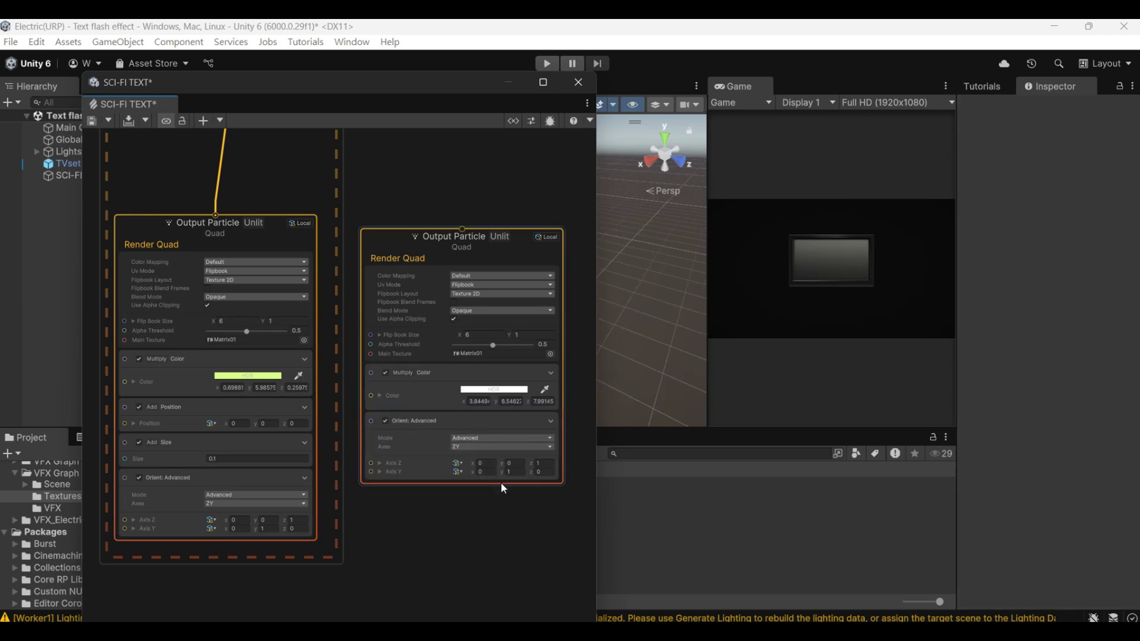
middle_click_drag(408, 176, 423, 270)
left_click_drag(243, 200, 477, 323)
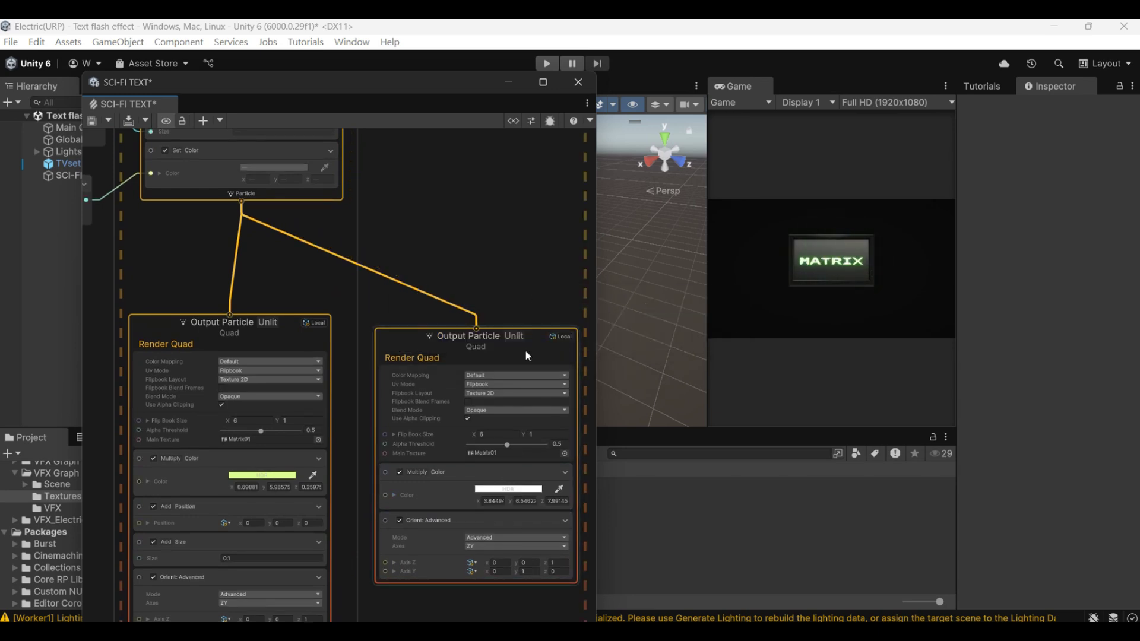
Set the duplicated output's color to HDR magenta, RGB 221, 0, 39 with intensity 3.4153, and replay the SCI-FI TEXT effect.
left_click(508, 488)
left_click_drag(670, 400, 663, 392)
left_click_drag(616, 324, 628, 323)
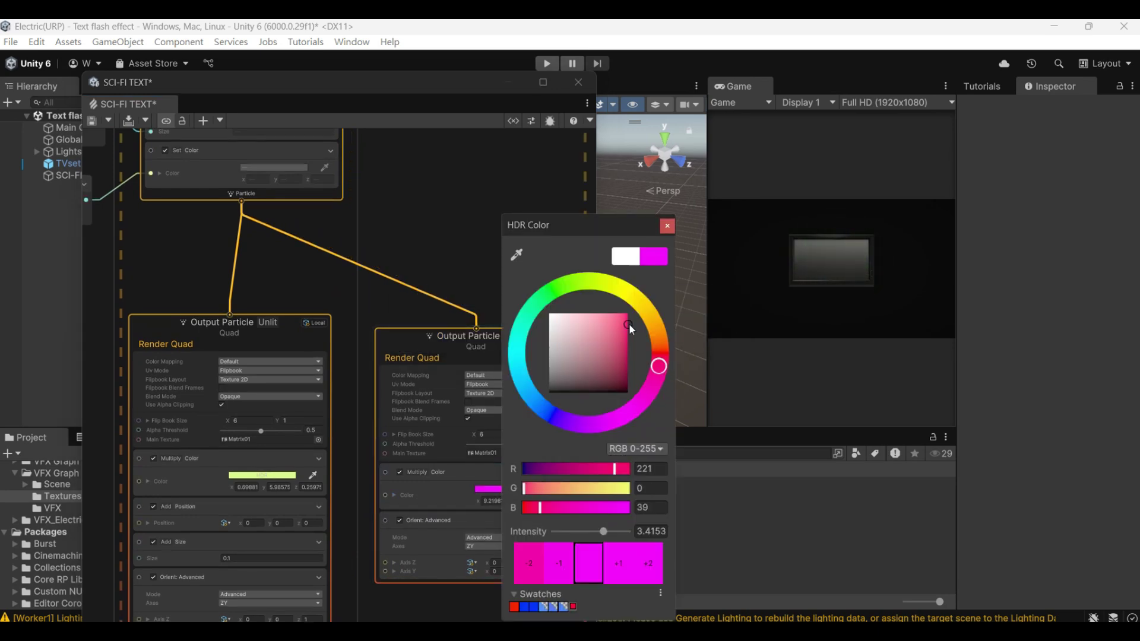
left_click(474, 197)
left_click(64, 176)
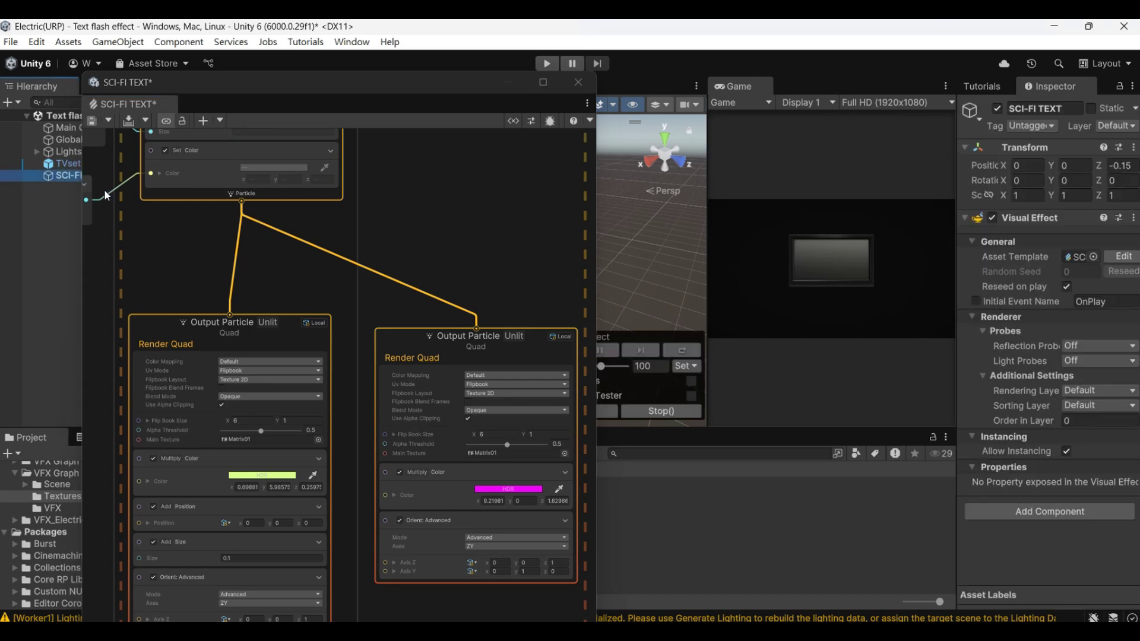
left_click(682, 350)
Set the original output's Add Position Z value to 0.01 and replay the SCI-FI TEXT effect.
left_click(315, 522)
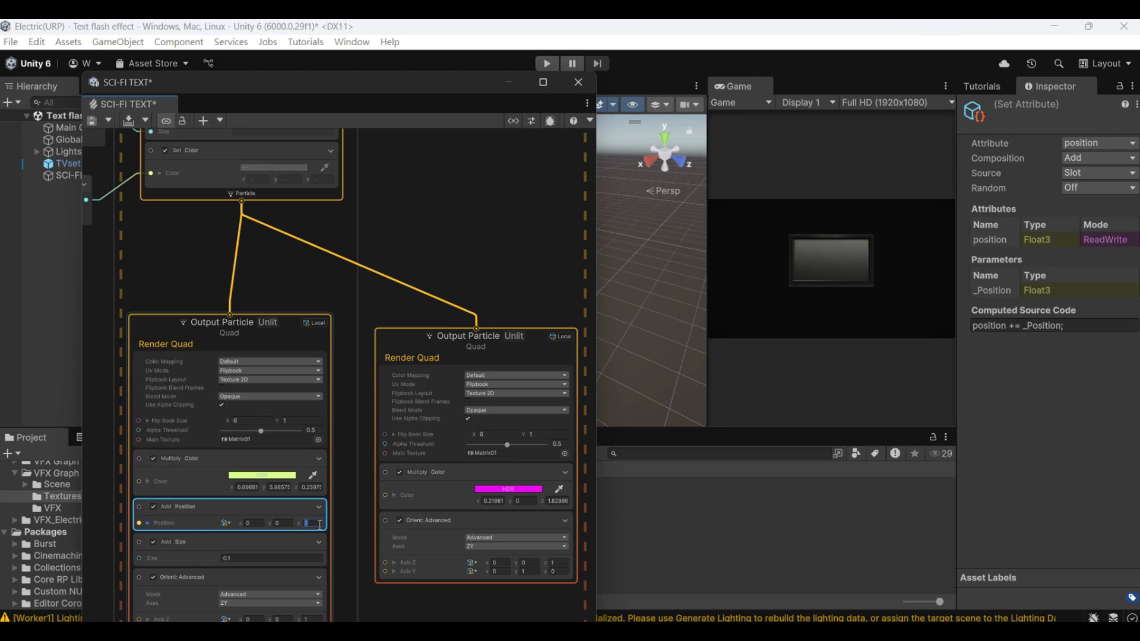
key("Return")
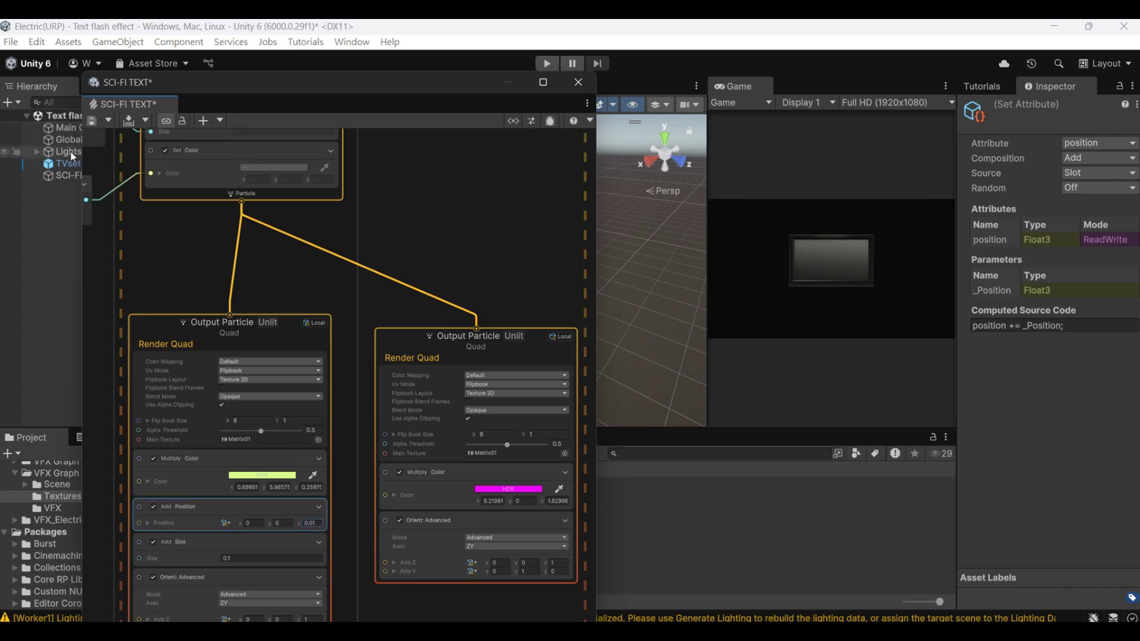
left_click(59, 175)
left_click(680, 350)
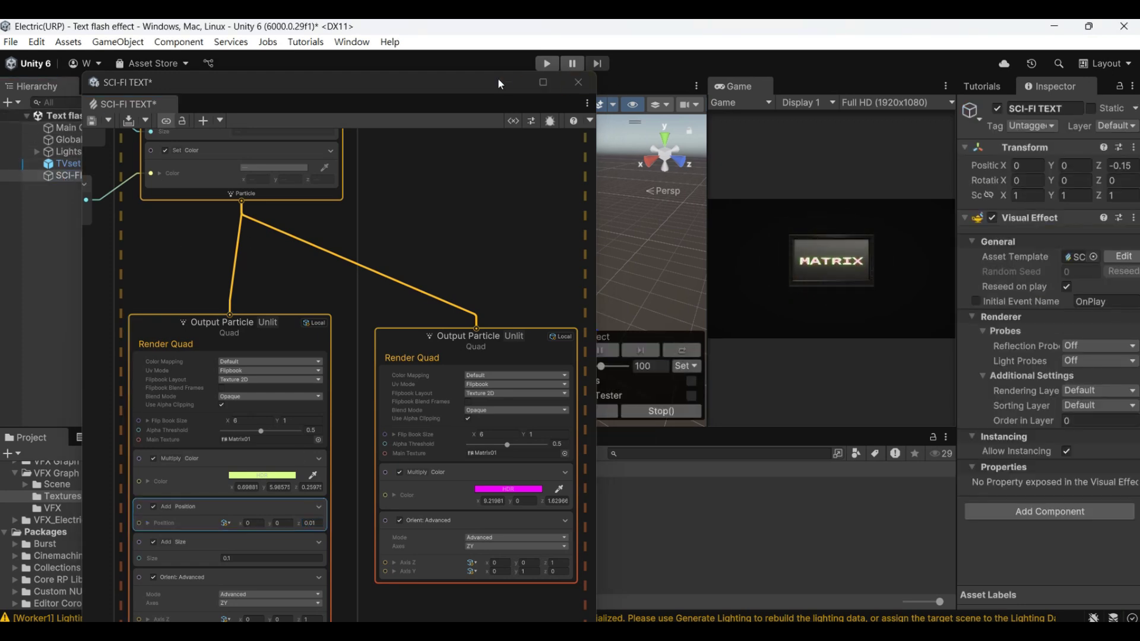
Uncover the Scene view and switch it to 2D to inspect the layered text on the TV up close.
left_click_drag(492, 83, 459, 358)
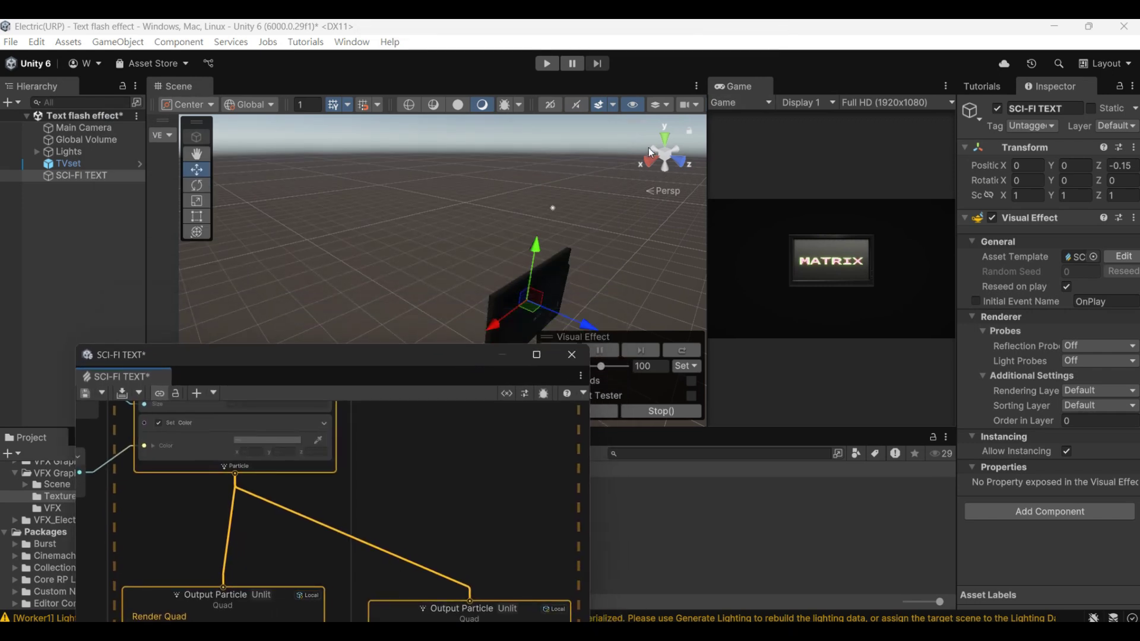
left_click(547, 104)
scroll(455, 306, "up", 8)
scroll(457, 311, "up", 2)
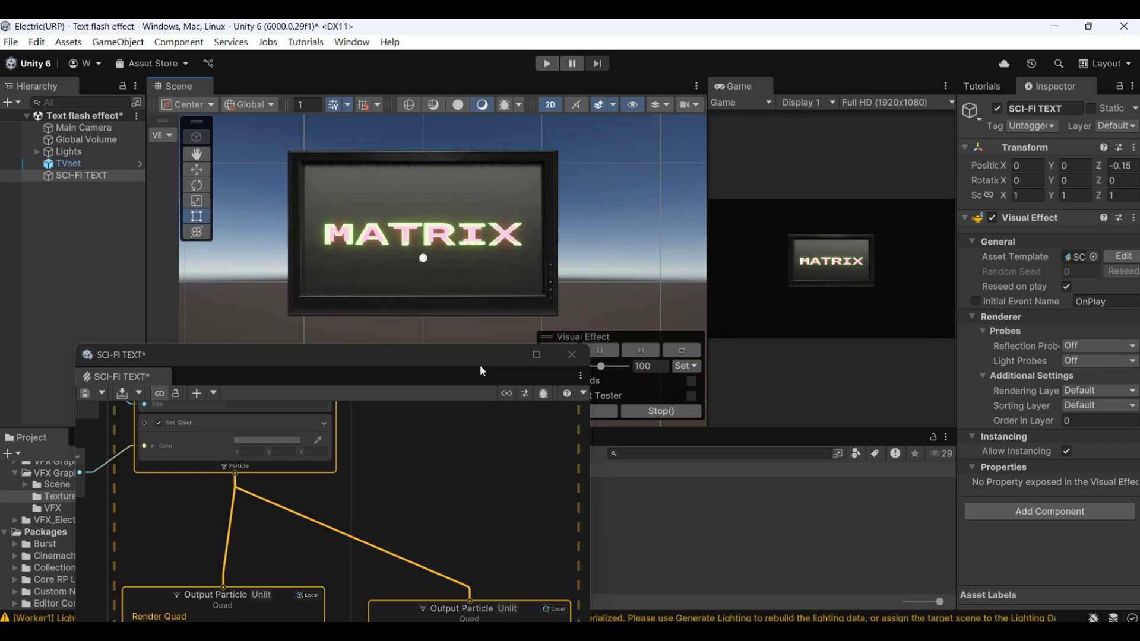
Set the duplicated output's Multiply Color to HDR white, RGB 255, 255, 255 with intensity 3.6216.
left_click_drag(389, 357, 356, 104)
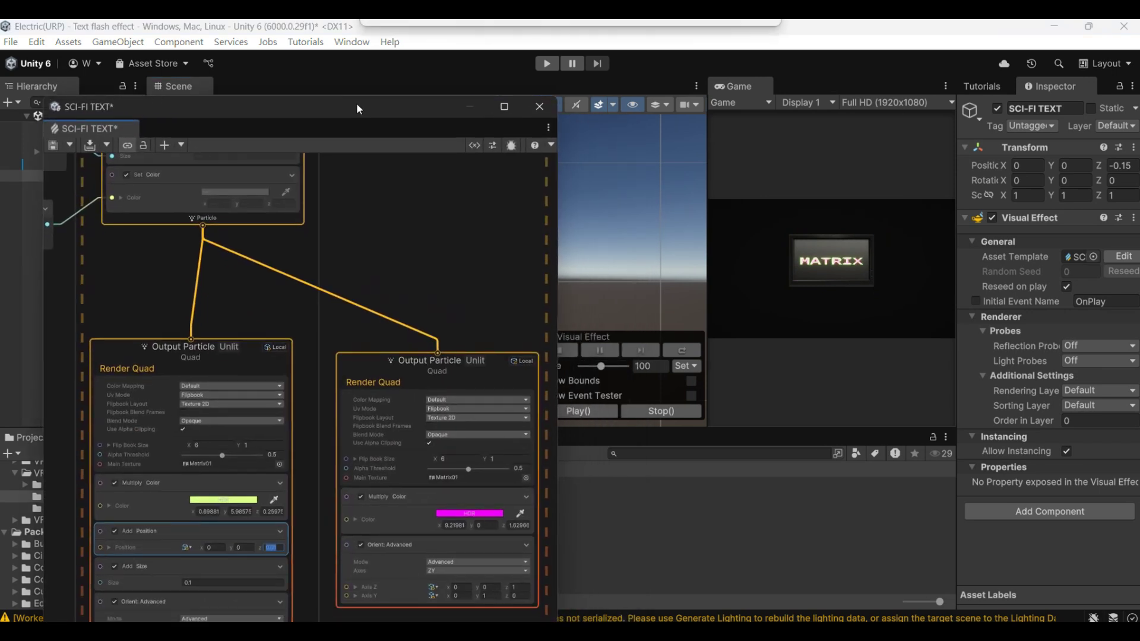
left_click(465, 512)
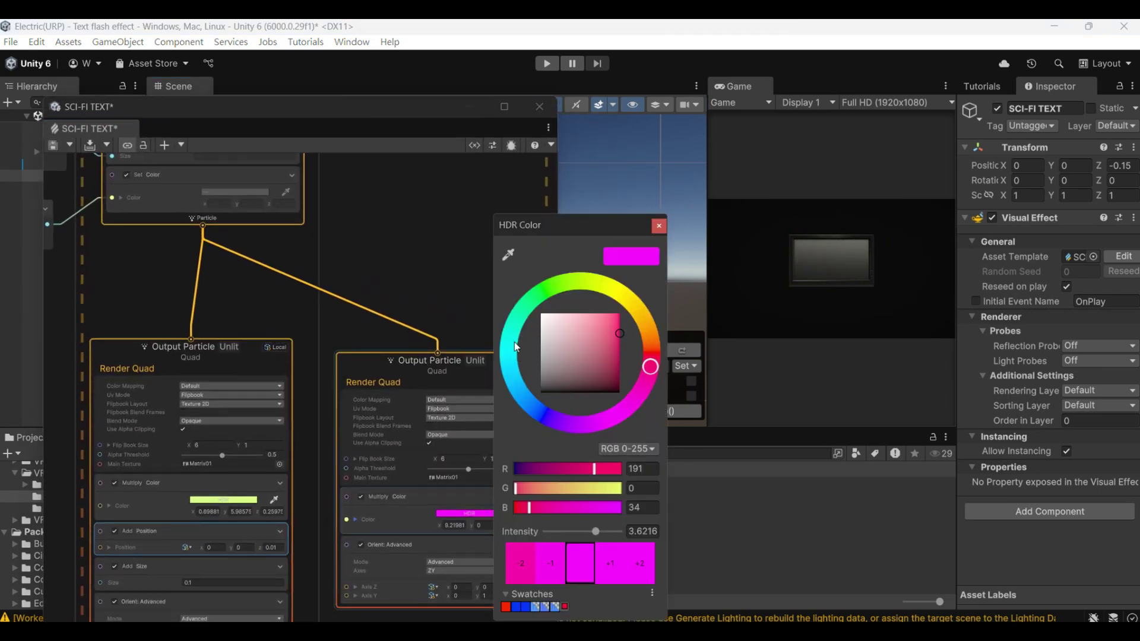
left_click(558, 291)
left_click_drag(554, 319, 536, 299)
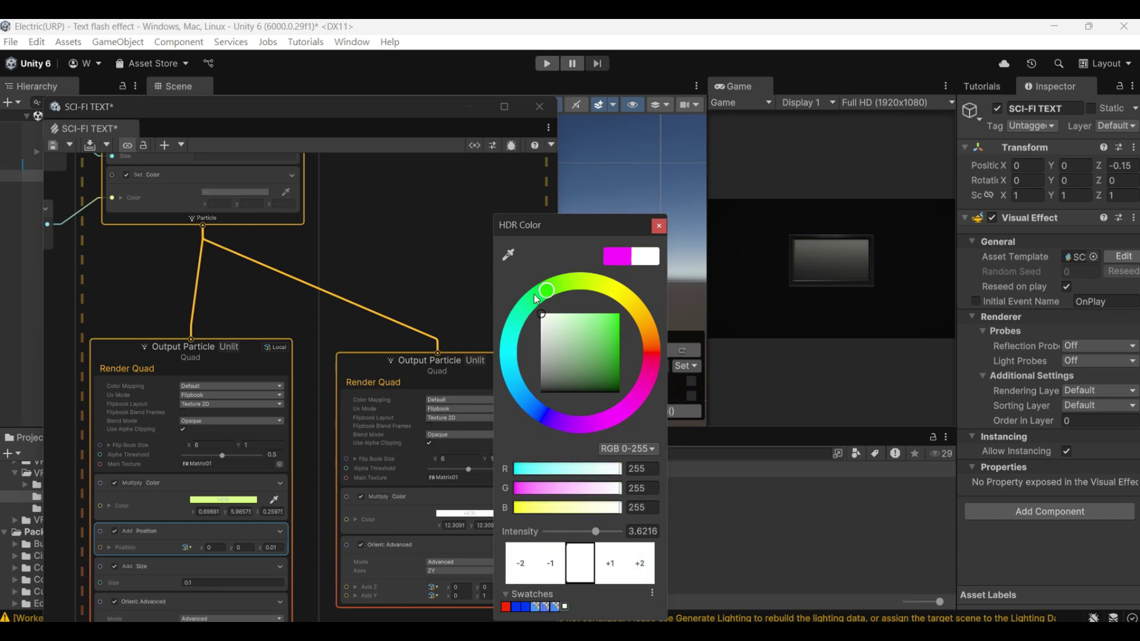
left_click(661, 228)
Set the original output's Add Size value to 0.07.
middle_click_drag(415, 249, 412, 219)
left_click_drag(414, 110, 462, 94)
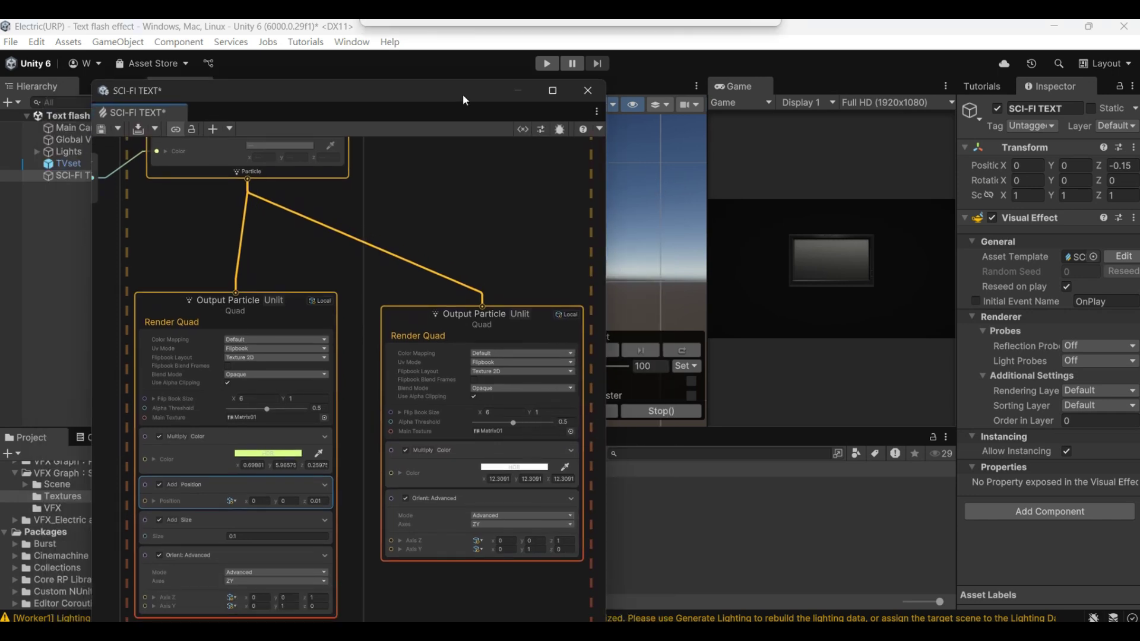
left_click(248, 536)
type("0.07")
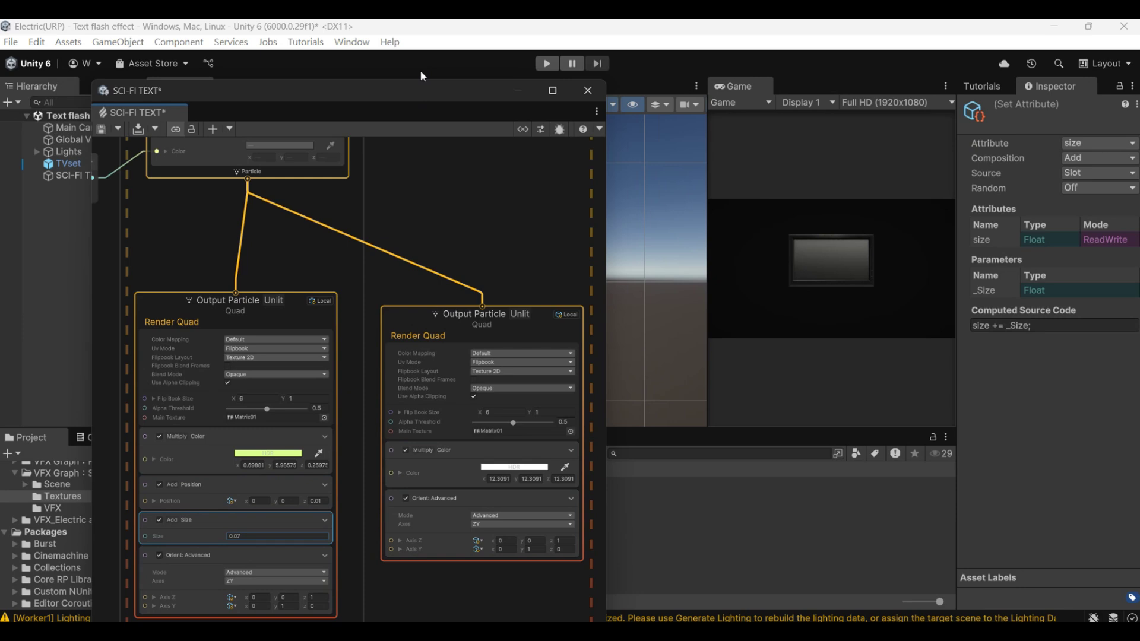
Set the duplicated output's Multiply Color to HDR red and replay the SCI-FI TEXT effect.
left_click(60, 175)
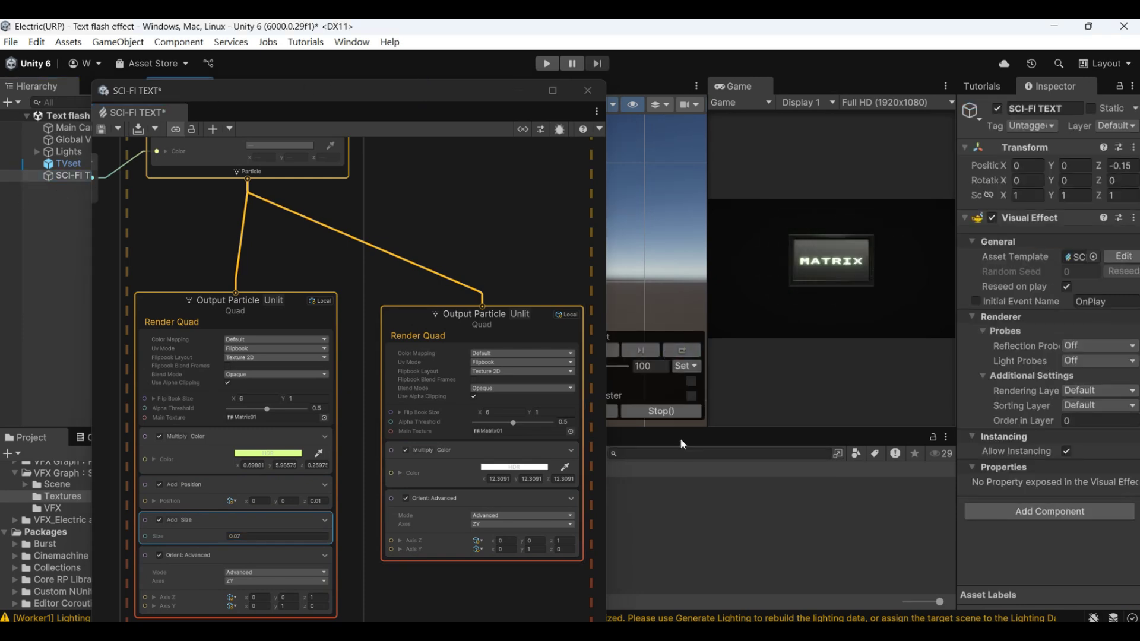
left_click_drag(466, 91, 426, 112)
left_click(473, 488)
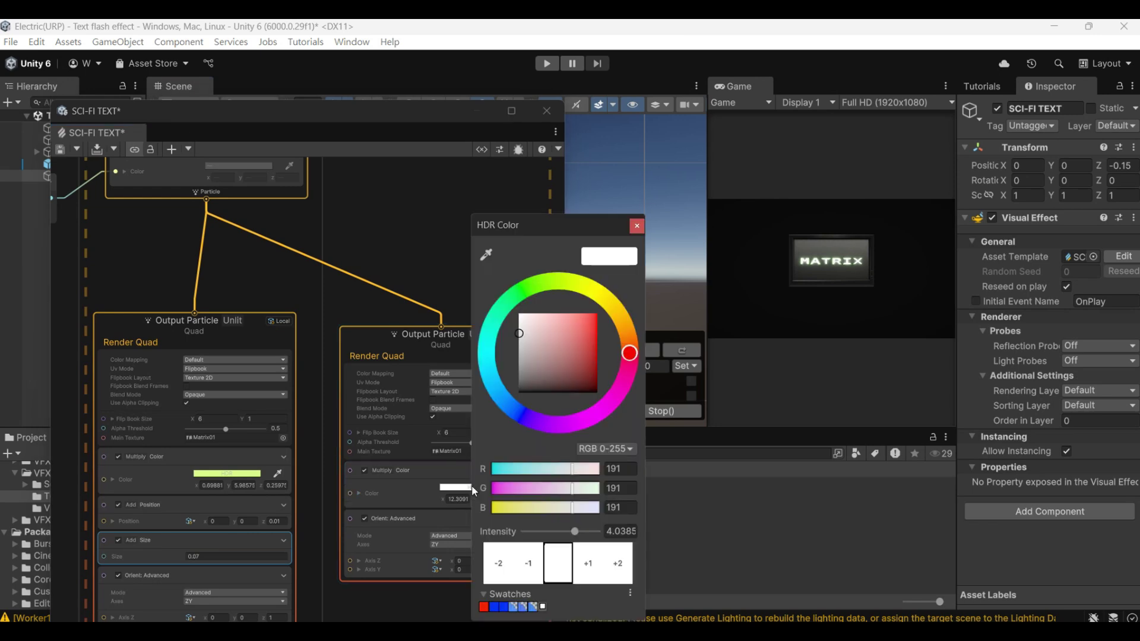
left_click_drag(575, 375, 604, 358)
left_click(697, 350)
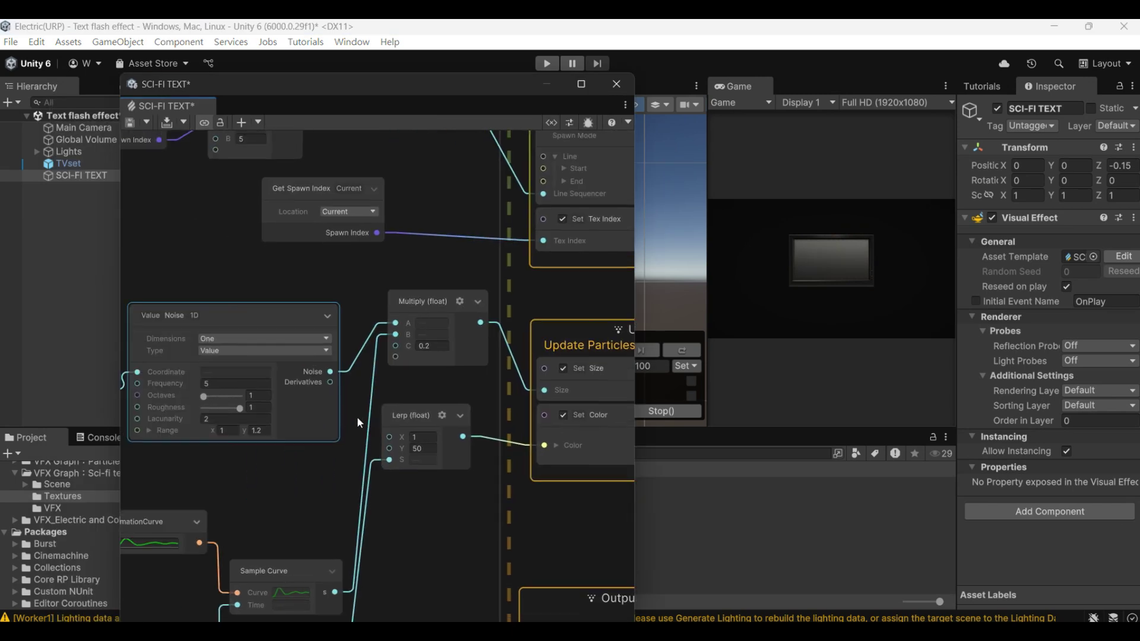
Set the Value Noise node's Frequency to 30 and replay the effect over the uncovered Scene view.
middle_click_drag(358, 416, 412, 403)
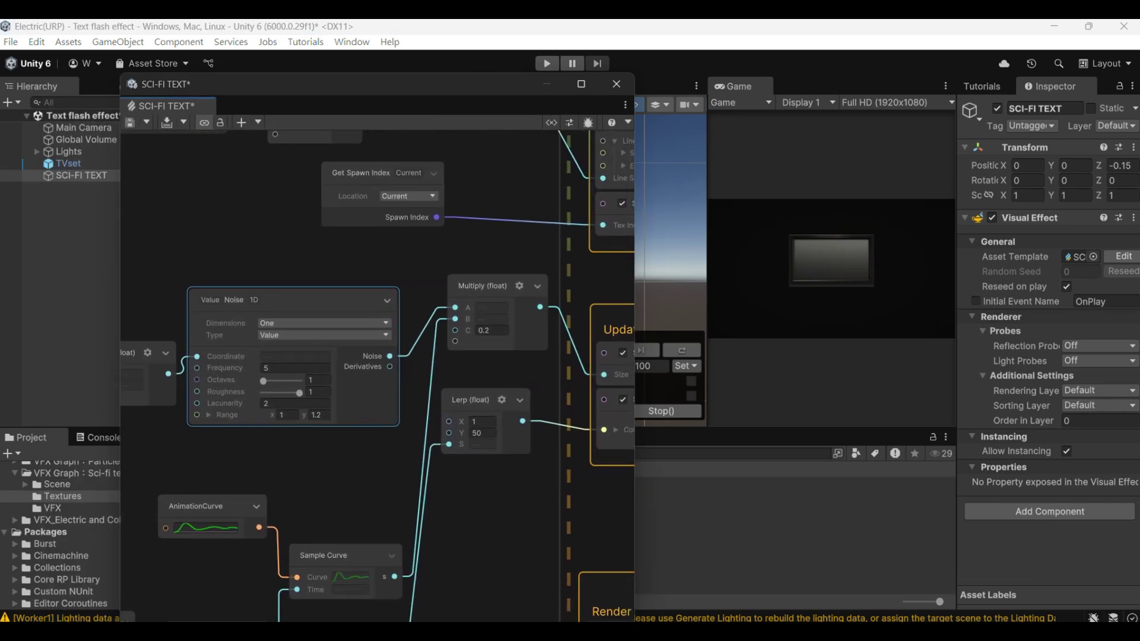
left_click_drag(466, 83, 418, 279)
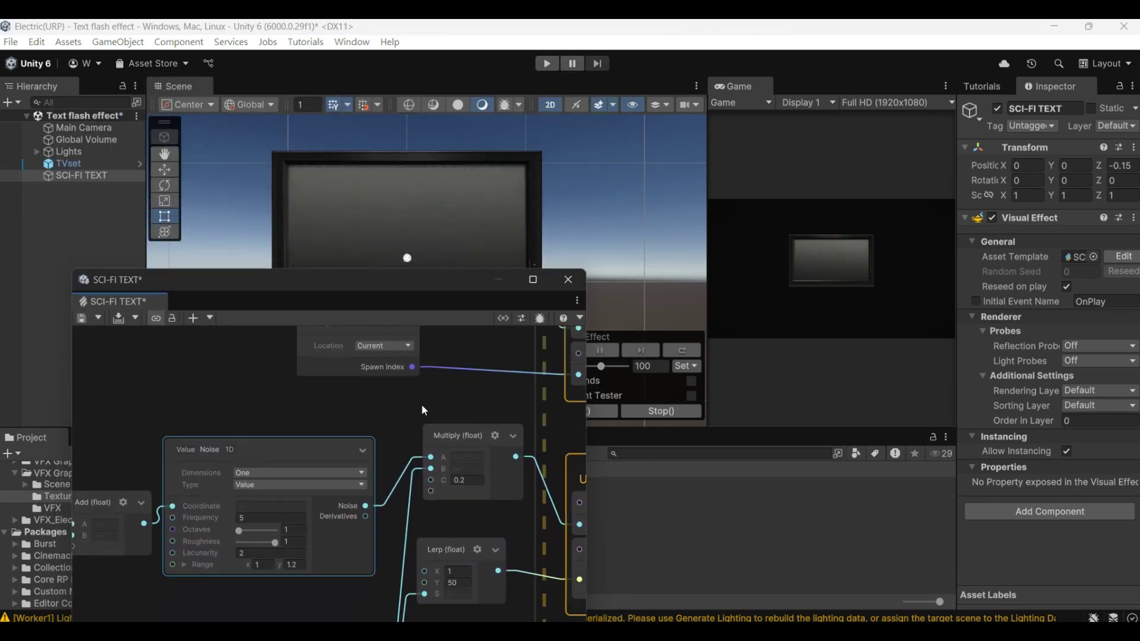
left_click(681, 350)
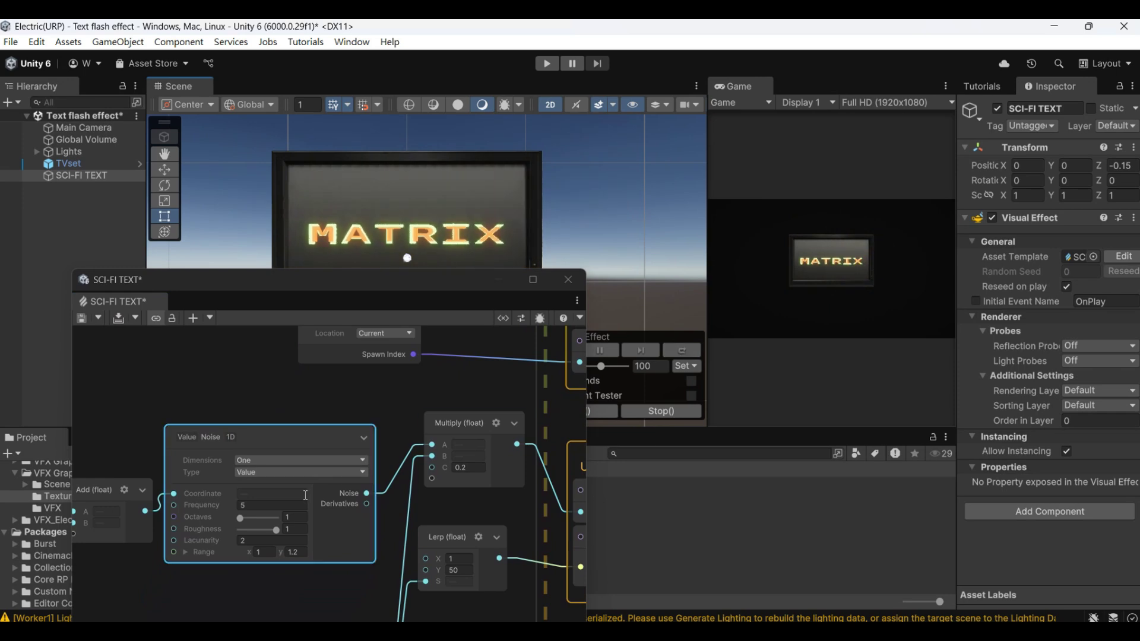
left_click(265, 505)
type("20")
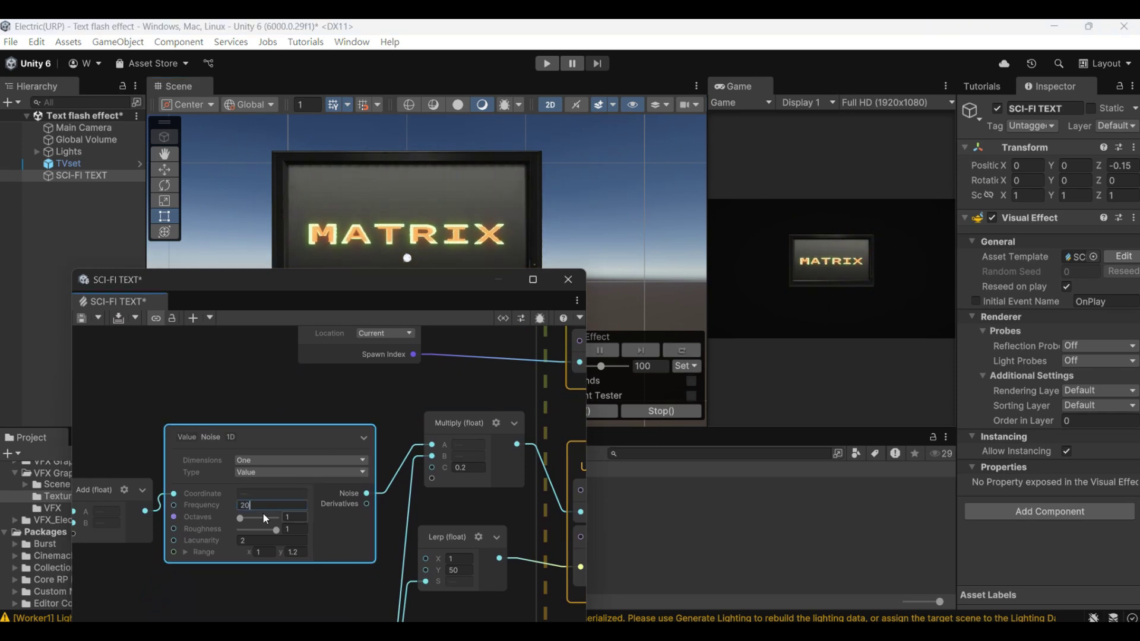
left_click_drag(267, 505, 239, 506)
type("30")
left_click(671, 354)
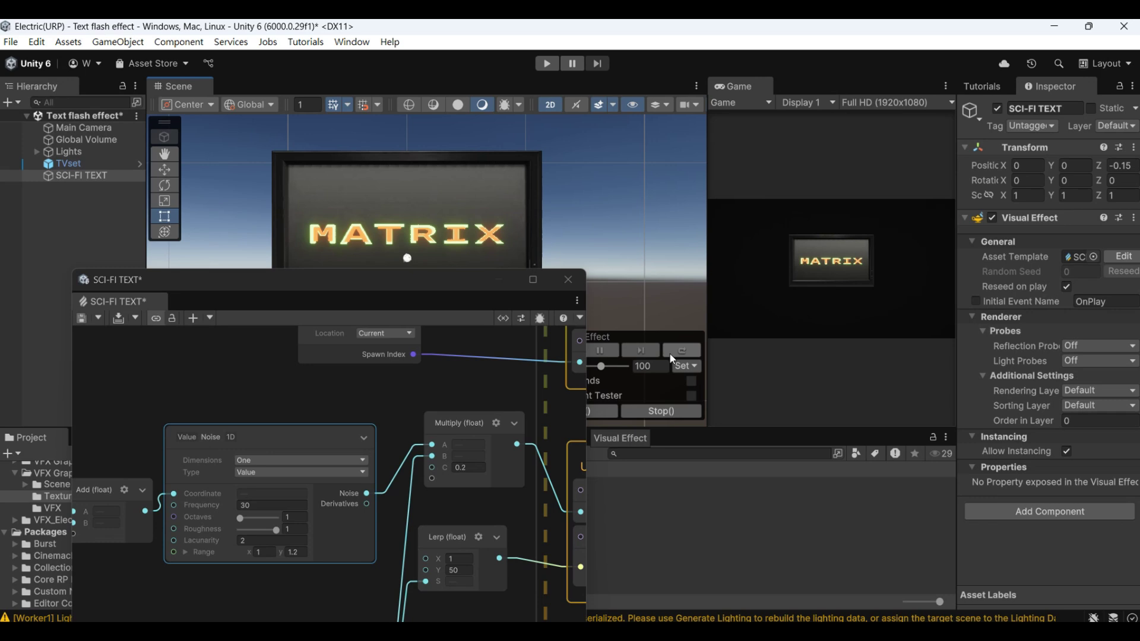
Set the Value Noise node's Lacunarity to 10 and its Range X to 0.1, replaying the effect to check.
left_click(267, 543)
type("10")
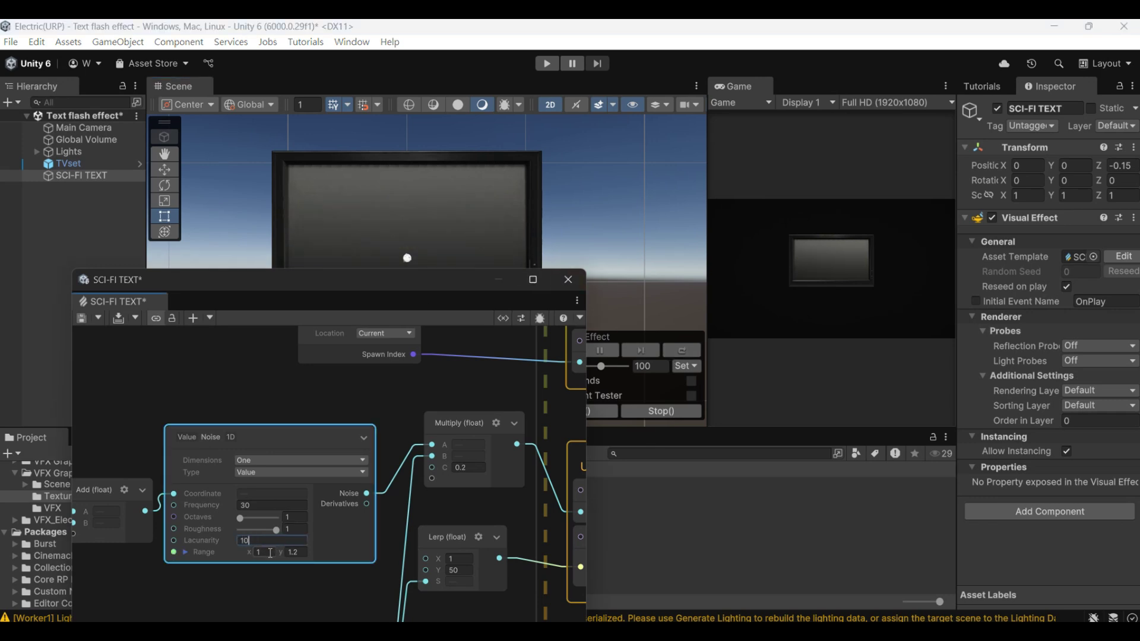
key("Return")
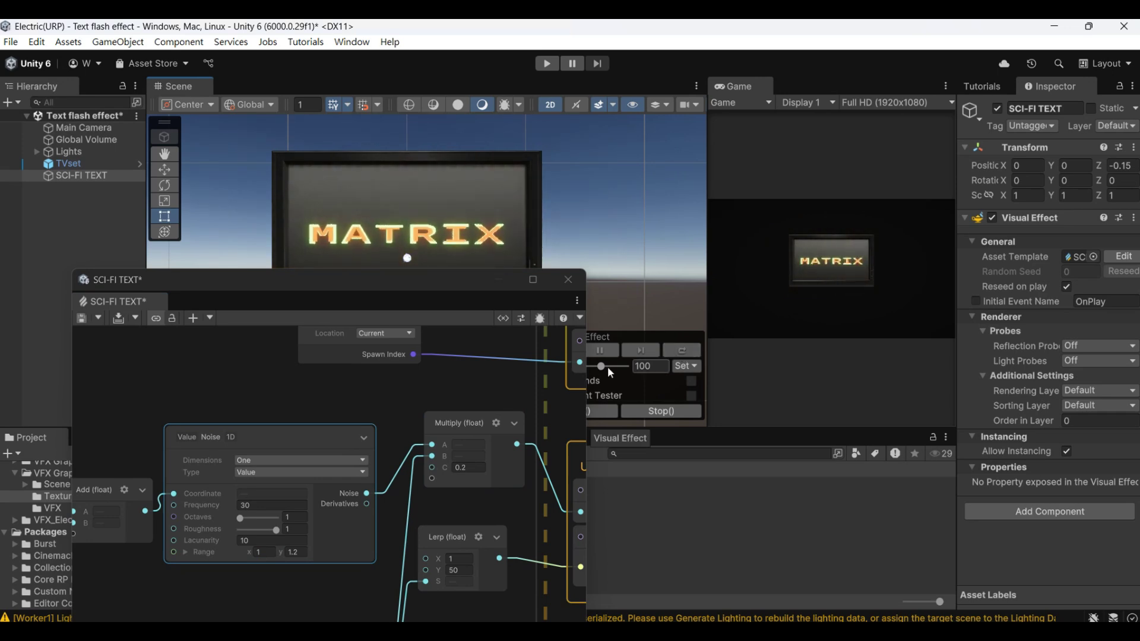
left_click(272, 552)
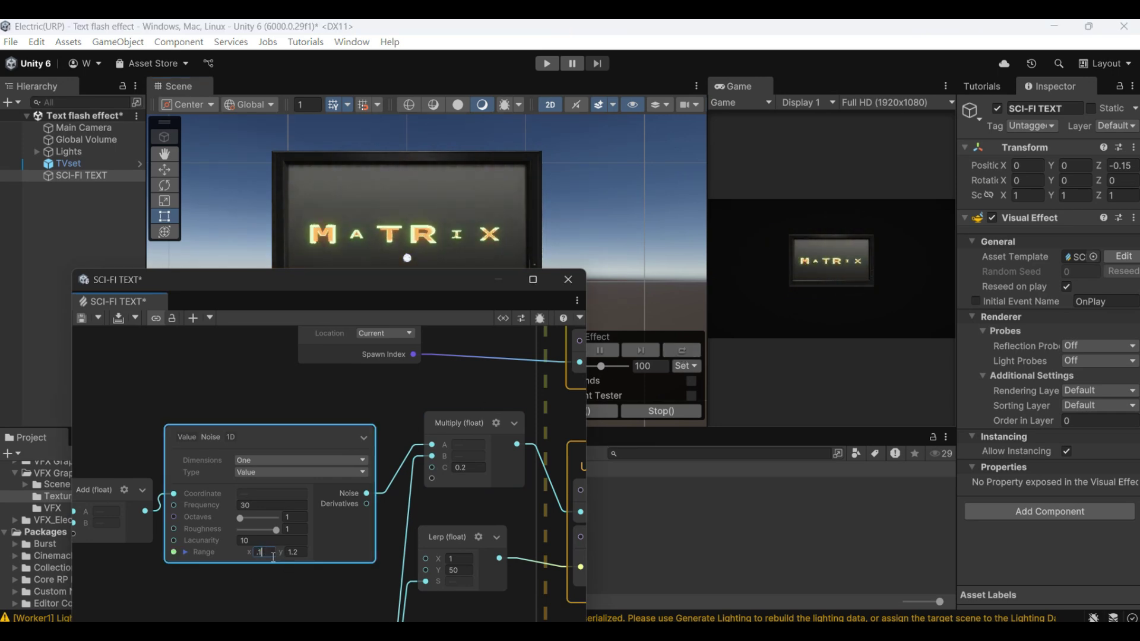
key("Return")
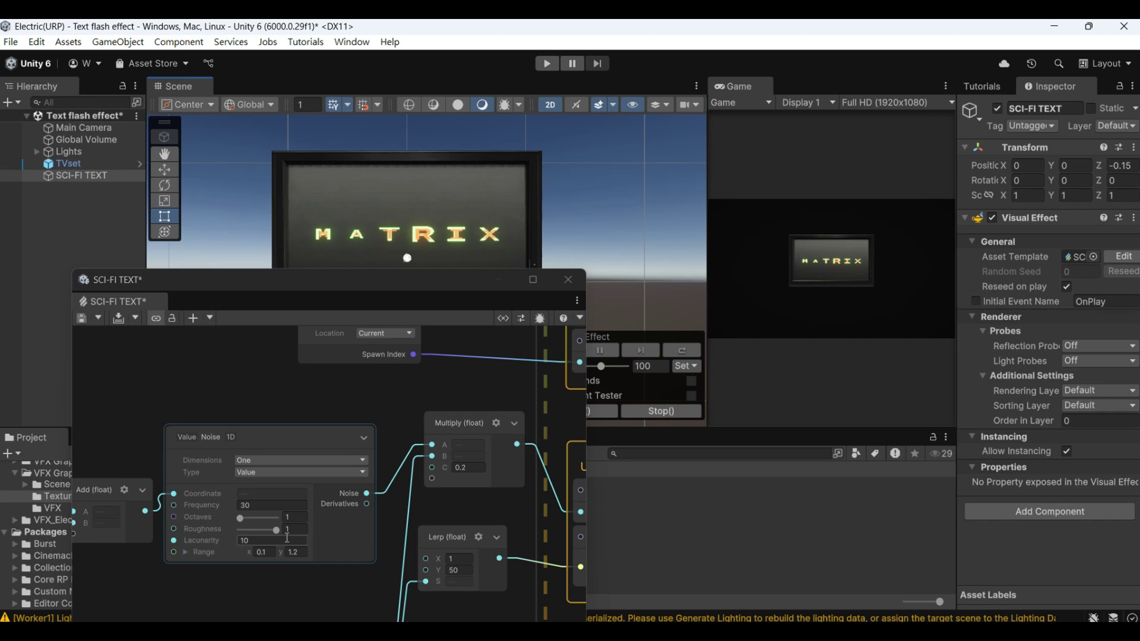
left_click(671, 353)
Try lowering the first peak of the AnimationCurve to about 0.4 and replay the SCI-FI TEXT effect.
scroll(419, 416, "down", 6)
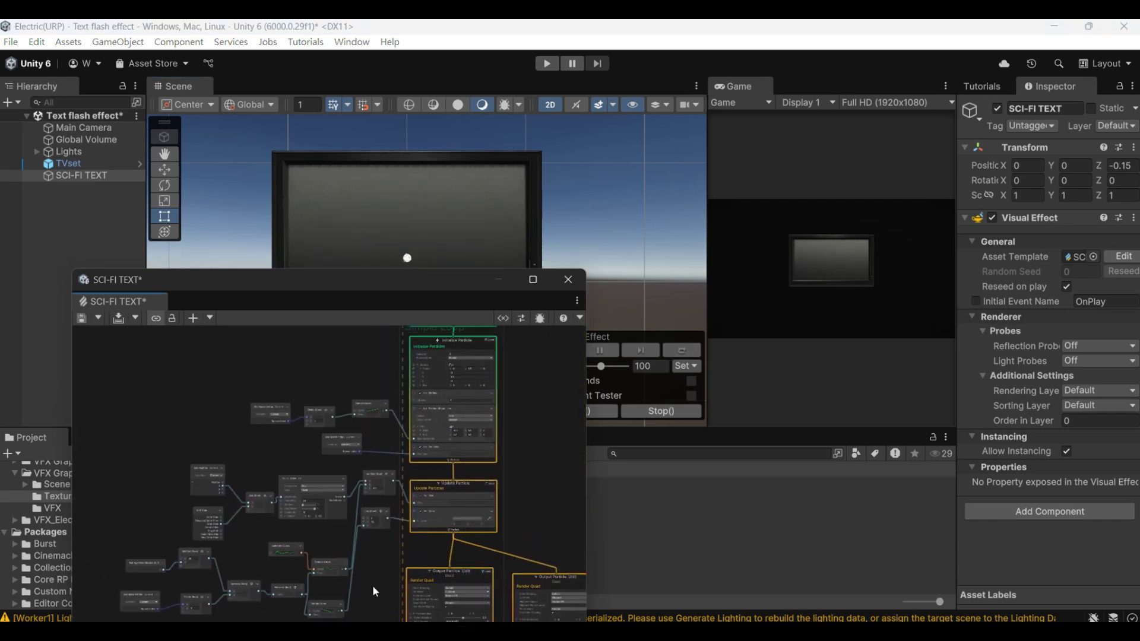
scroll(387, 435, "up", 8)
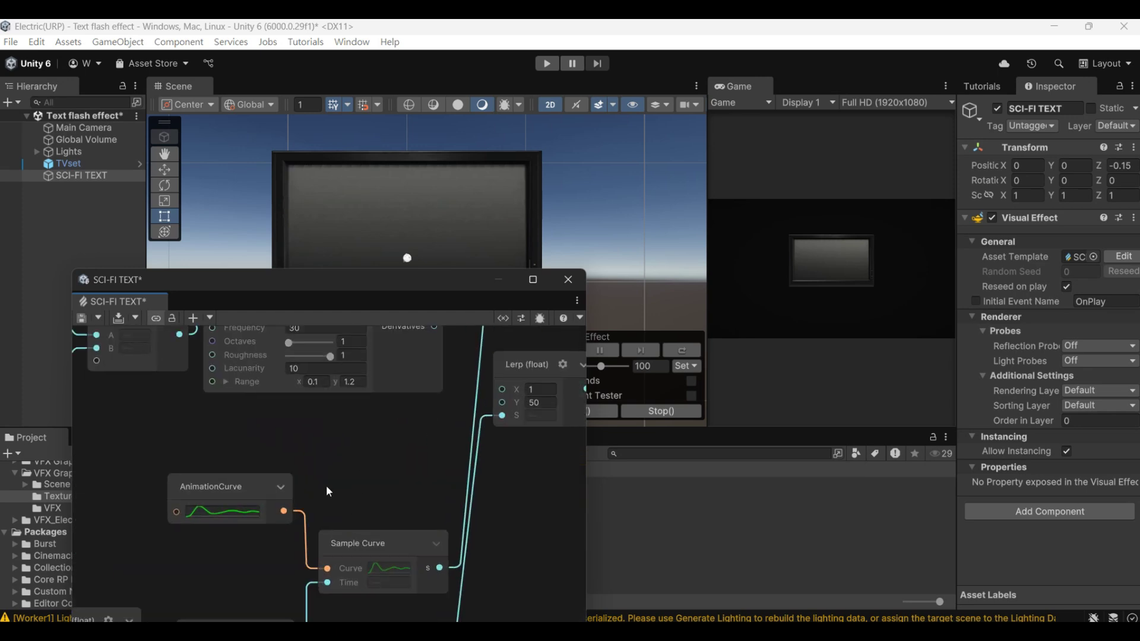
middle_click_drag(327, 486, 422, 445)
left_click(333, 472)
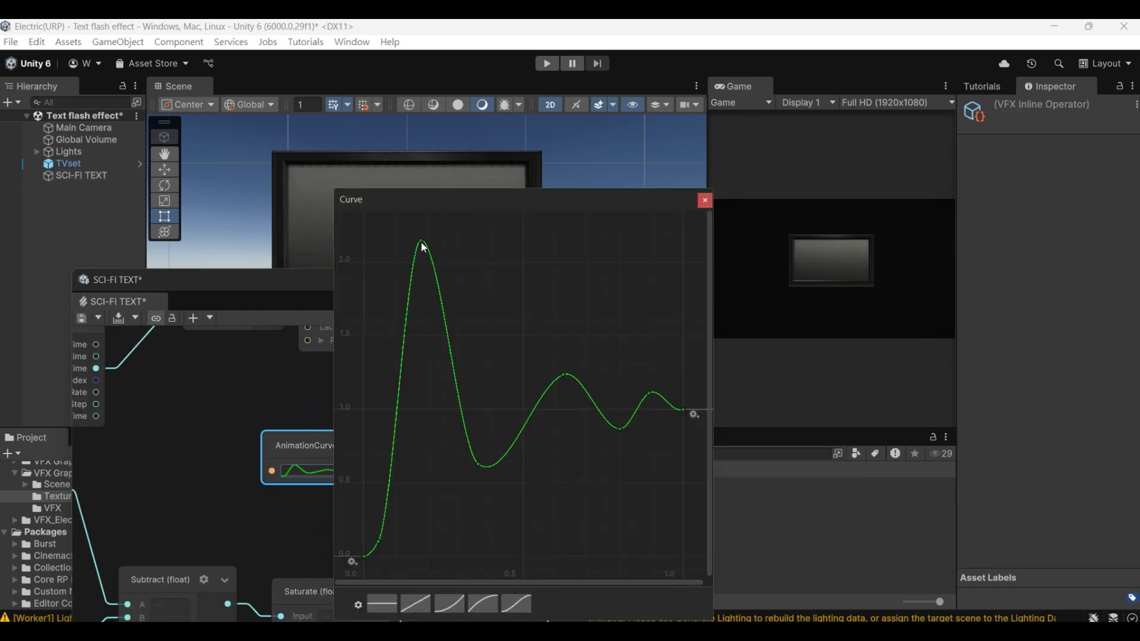
left_click_drag(421, 242, 420, 496)
left_click_drag(597, 208, 407, 446)
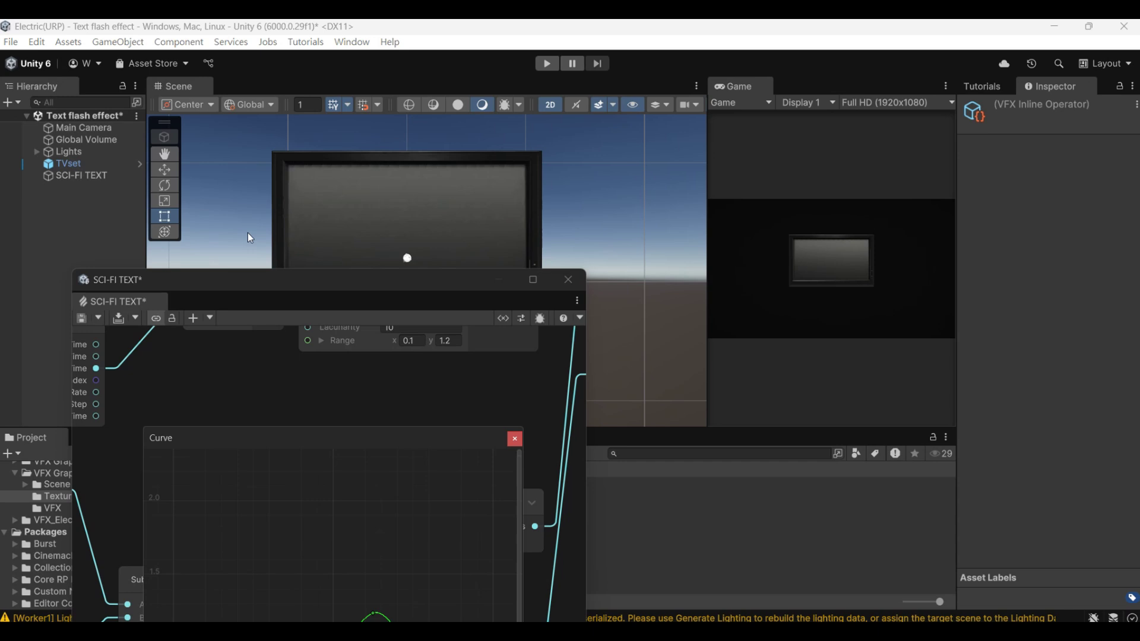
left_click(95, 175)
Raise the first peak of the AnimationCurve above 2.0 and replay the effect.
left_click(329, 471)
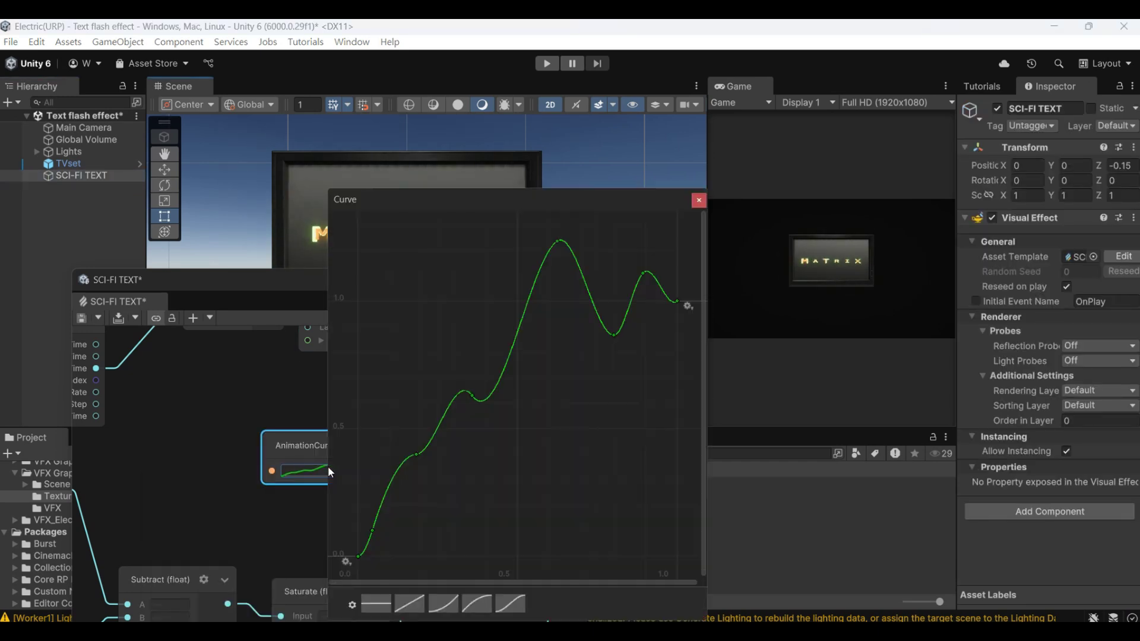
left_click_drag(417, 454, 440, 211)
middle_click_drag(462, 227, 502, 421)
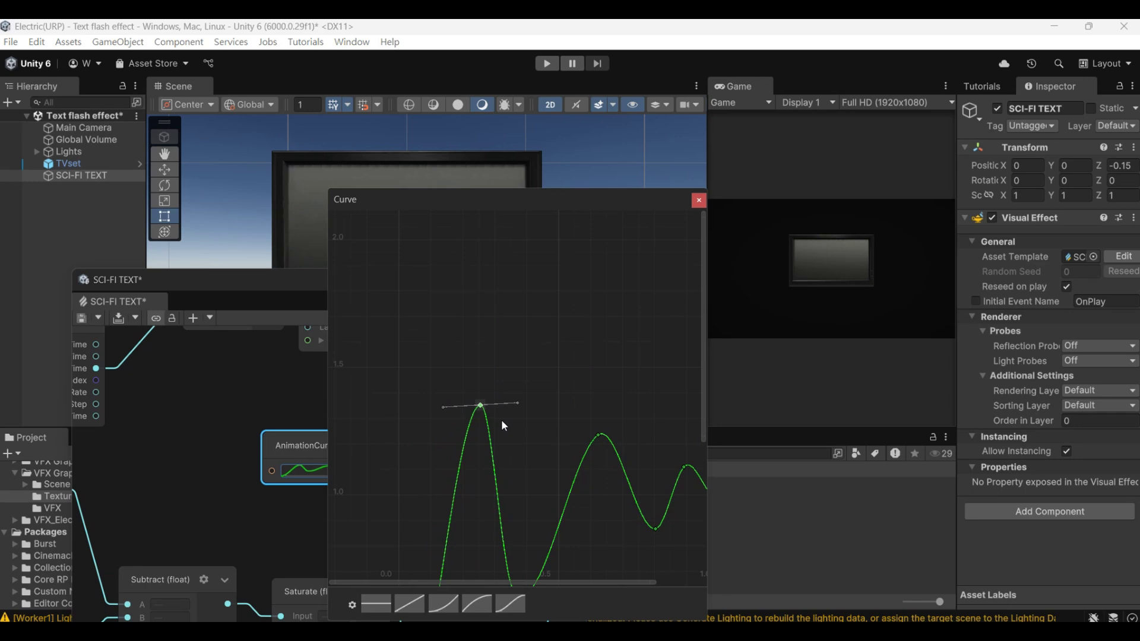
left_click_drag(480, 405, 419, 371)
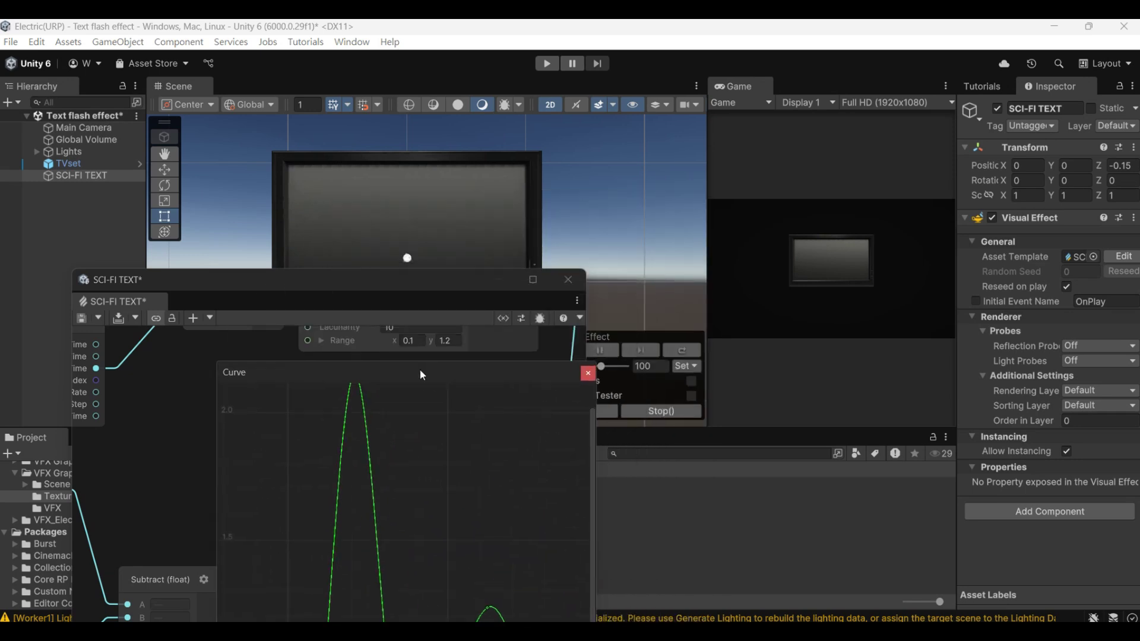
left_click(605, 386)
left_click(686, 351)
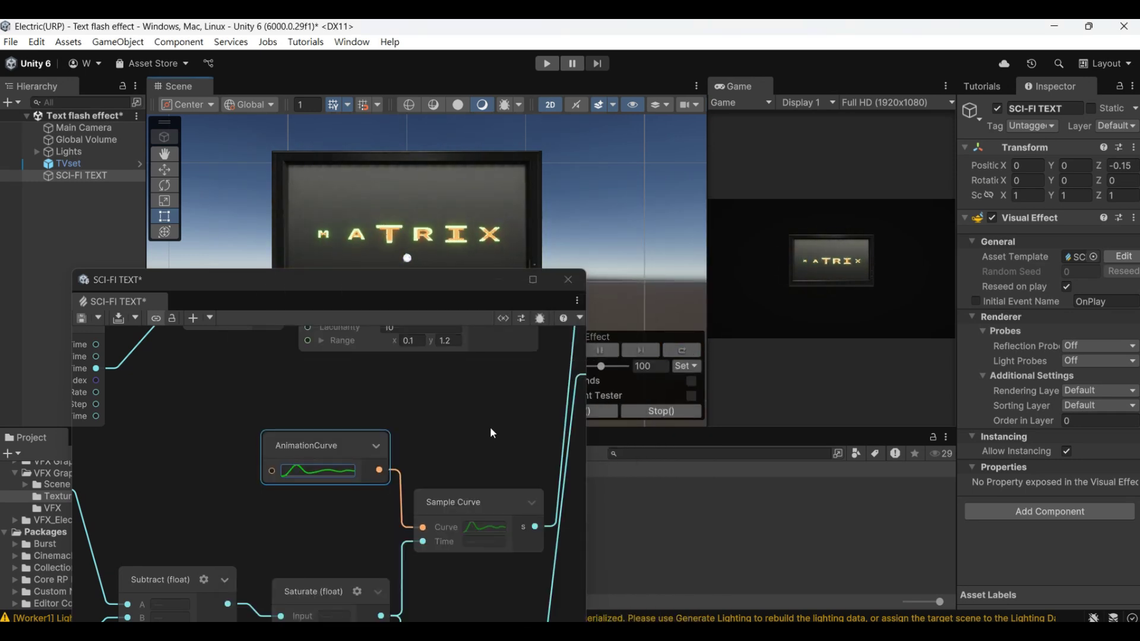
Review the whole SCI-FI TEXT node graph, from the spawn context down to both particle outputs.
scroll(491, 425, "down", 2)
middle_click_drag(496, 419, 412, 504)
scroll(412, 504, "down", 1)
scroll(411, 502, "down", 6)
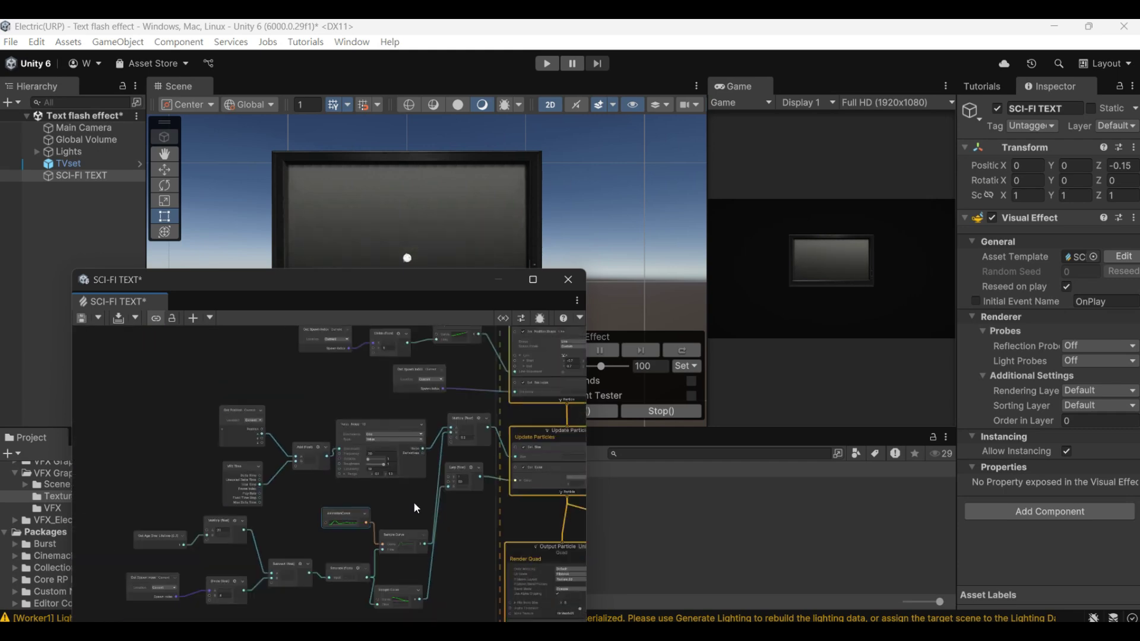
middle_click_drag(451, 536, 336, 523)
scroll(317, 439, "down", 3)
middle_click_drag(507, 494, 513, 501)
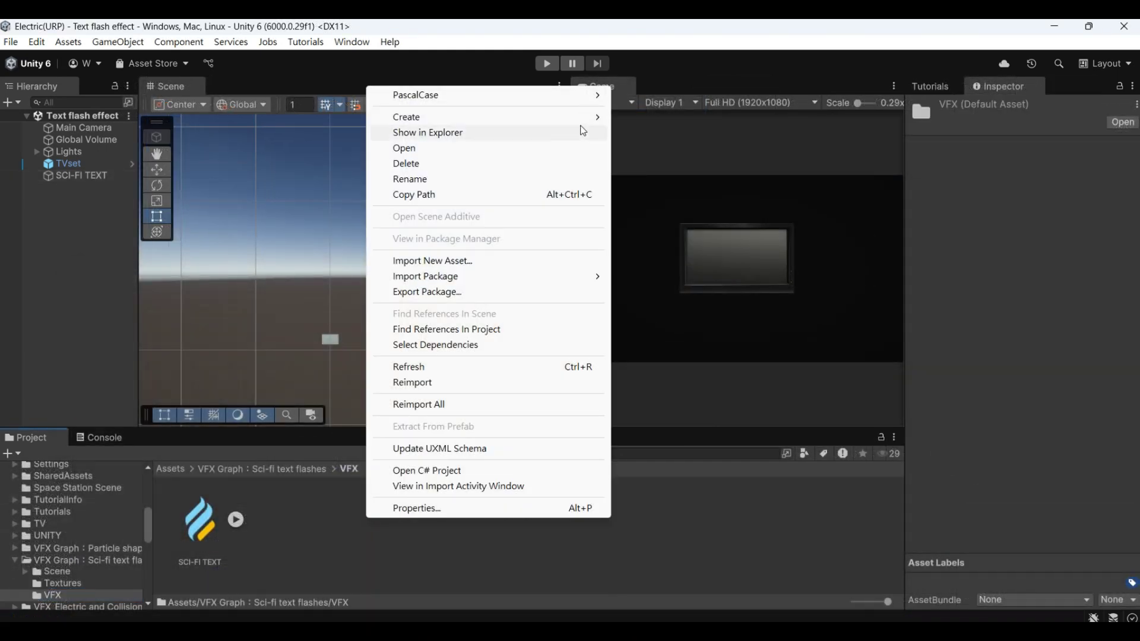
Create a new Visual Effect Graph asset from the Simple Loop template in the VFX folder.
mouse_move(581, 117)
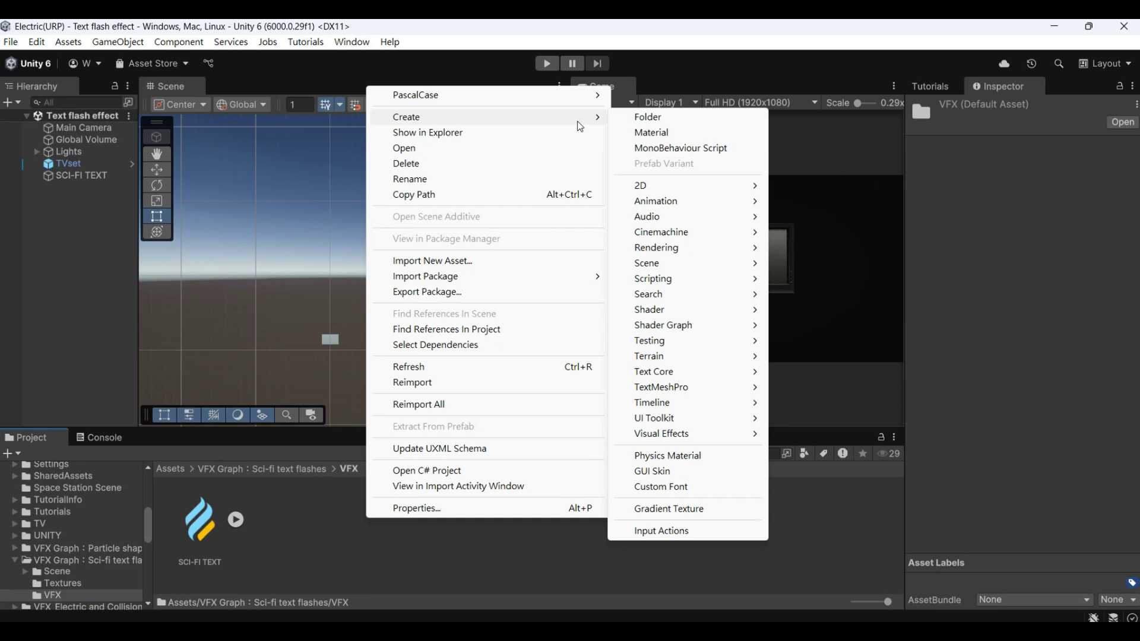
mouse_move(715, 434)
left_click(809, 436)
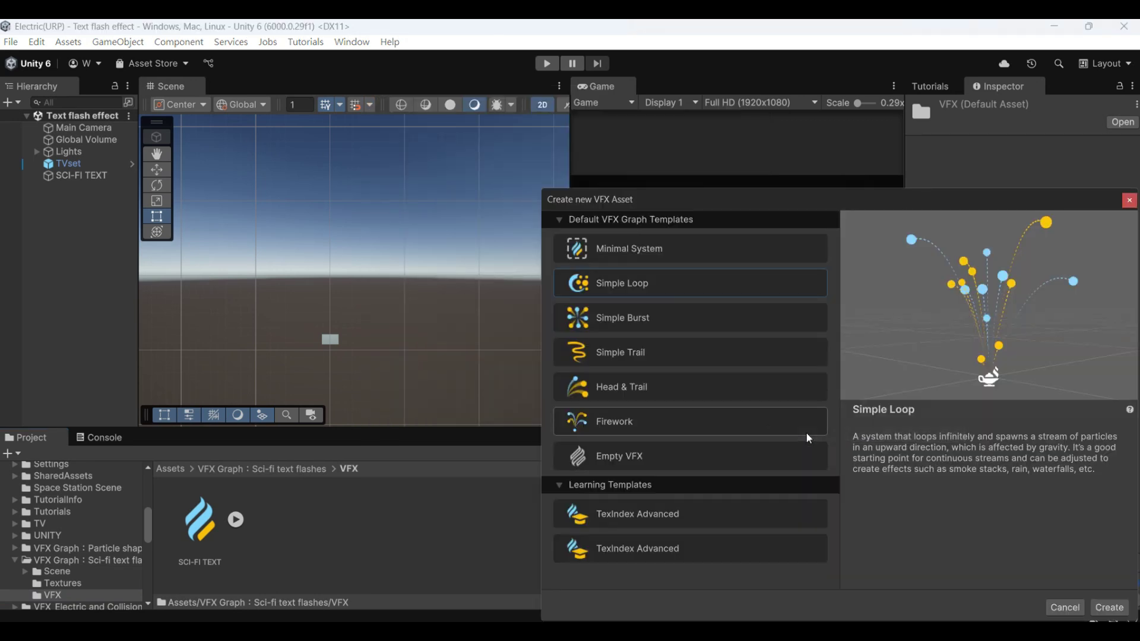
double_click(746, 283)
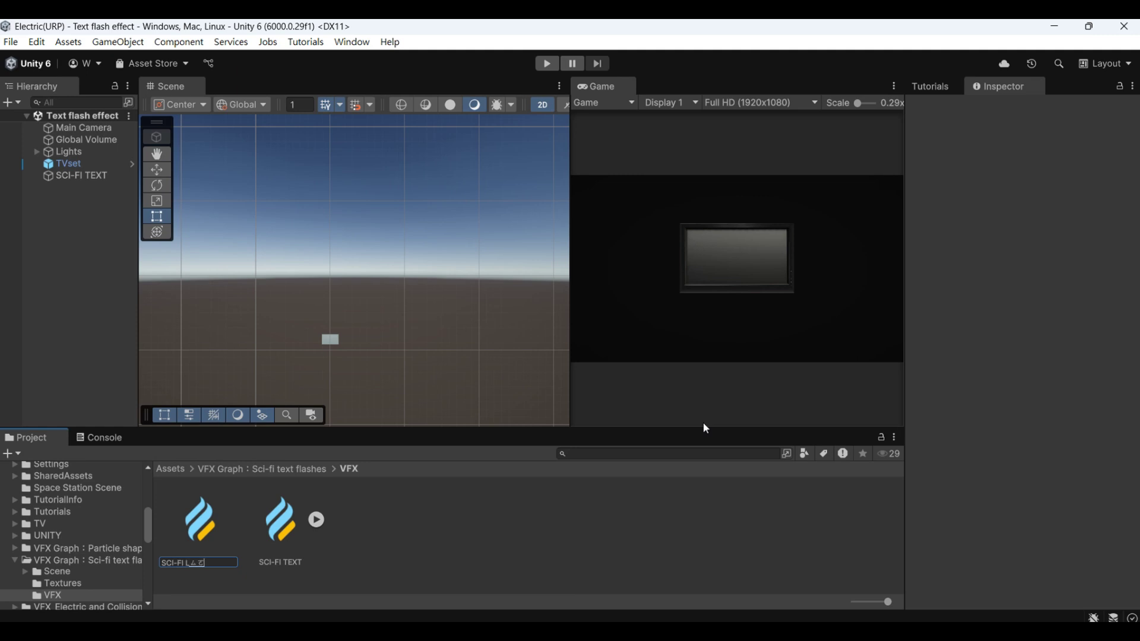
Name the new Visual Effect Graph asset SCI-FI Line and add it to the scene as an object.
type("SCI-Fi Line")
key("Return")
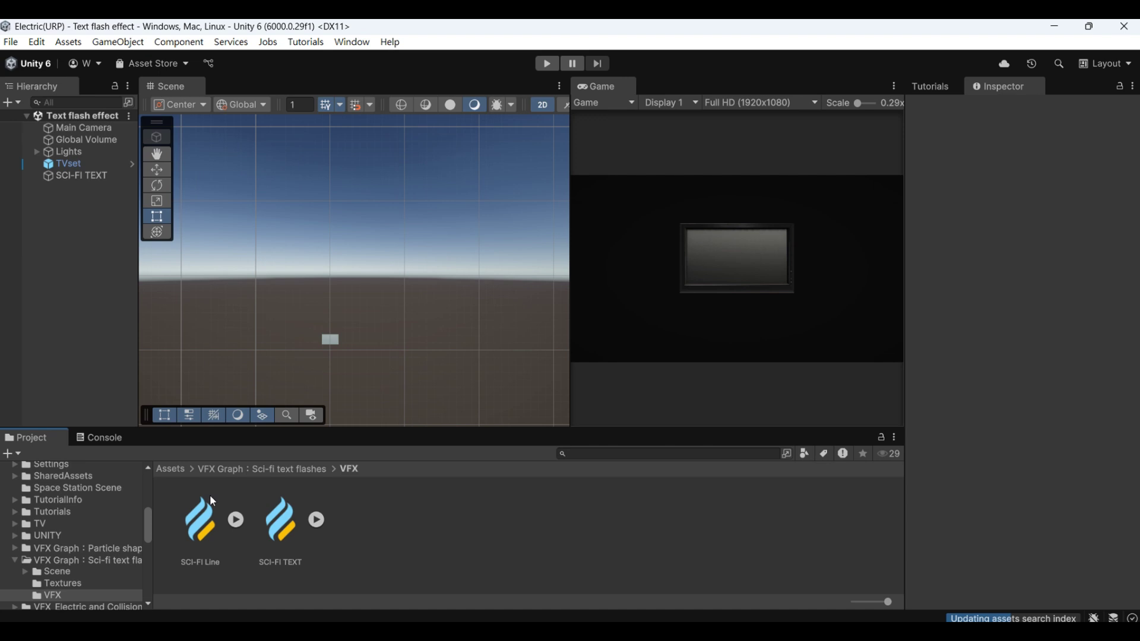
left_click_drag(82, 294, 80, 291)
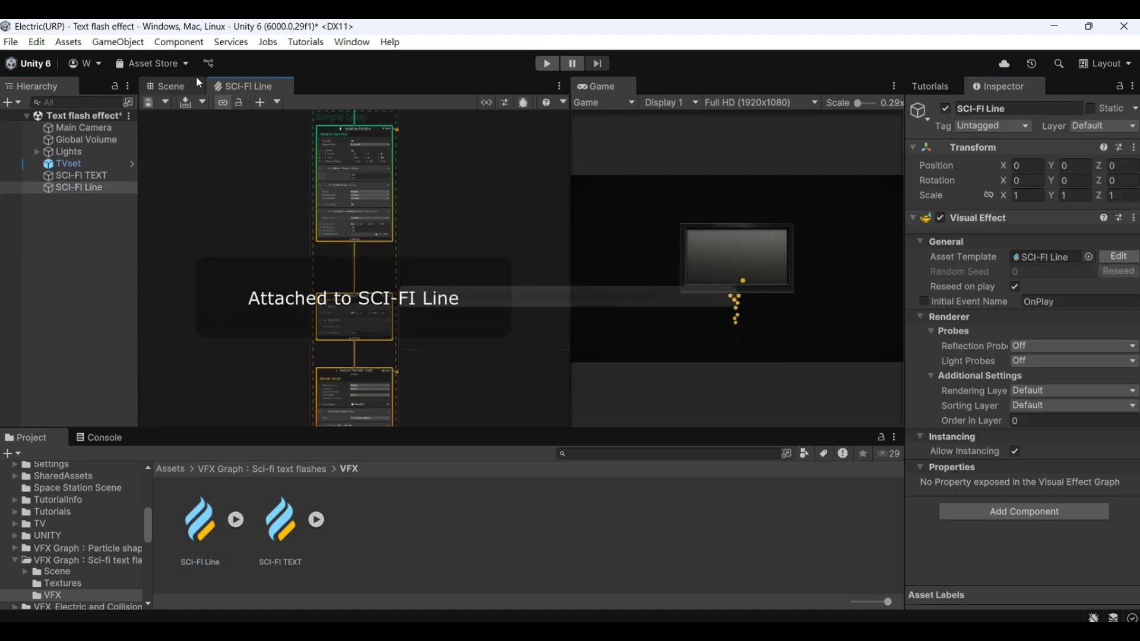
Open the SCI-FI Line graph for editing, enlarge its window and bring the Initialize Particle context into view.
left_click_drag(249, 86, 356, 256)
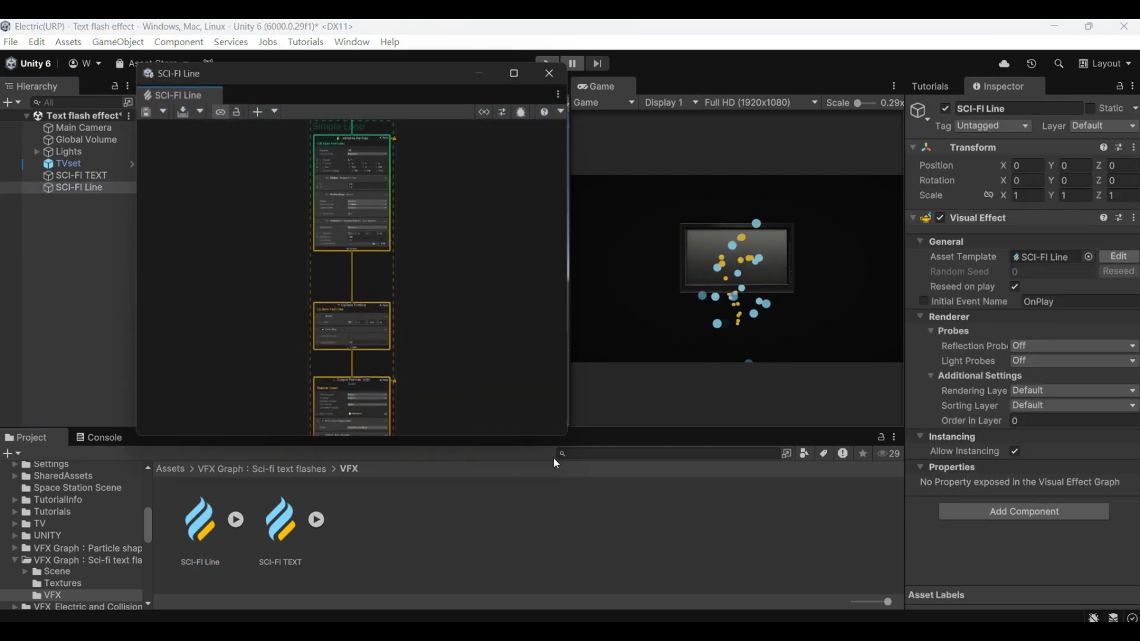
left_click_drag(569, 440, 680, 621)
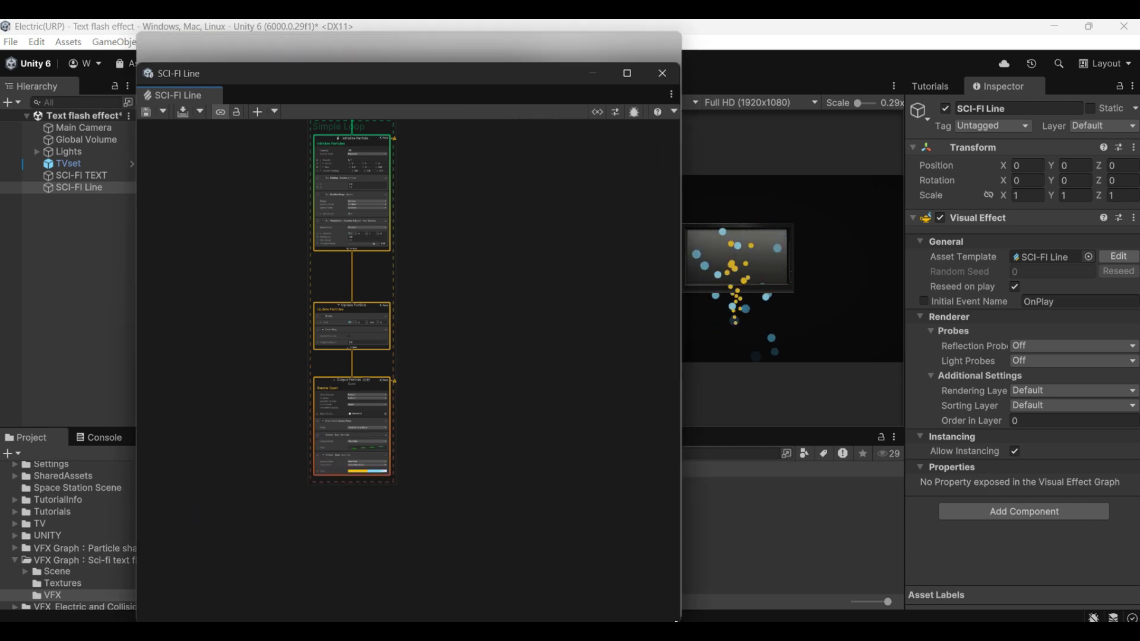
middle_click_drag(447, 95, 480, 236)
scroll(454, 208, "up", 8)
middle_click_drag(377, 272, 616, 249)
scroll(486, 378, "up", 2)
scroll(486, 377, "up", 1)
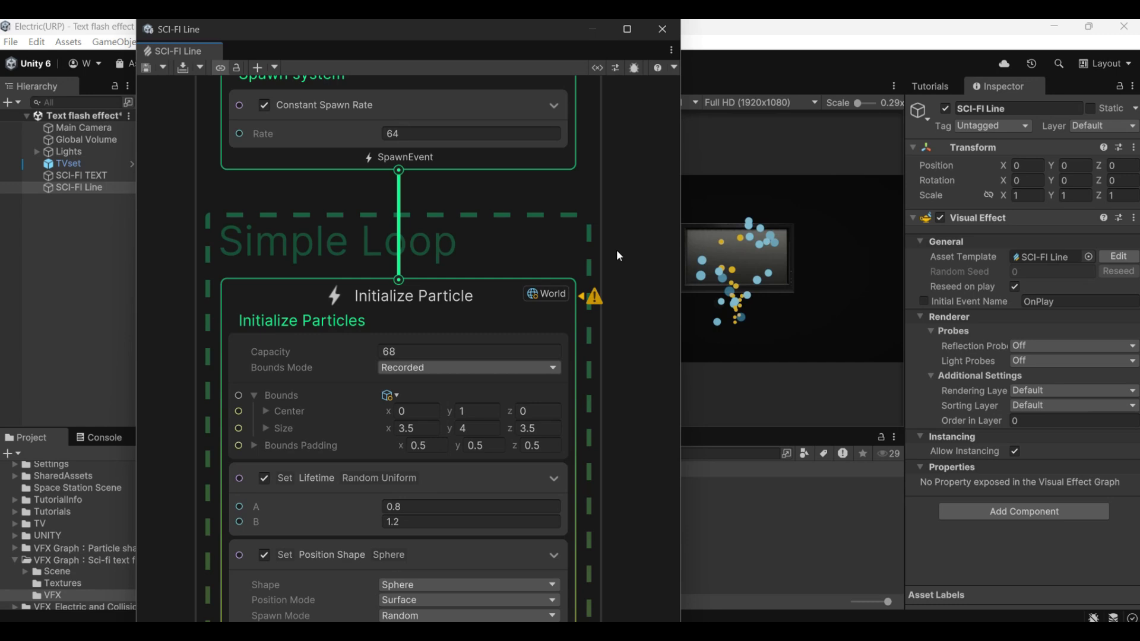
Set Initialize Particle to a capacity of 1000, Manual bounds mode and Local space.
left_click(437, 349)
type("1000")
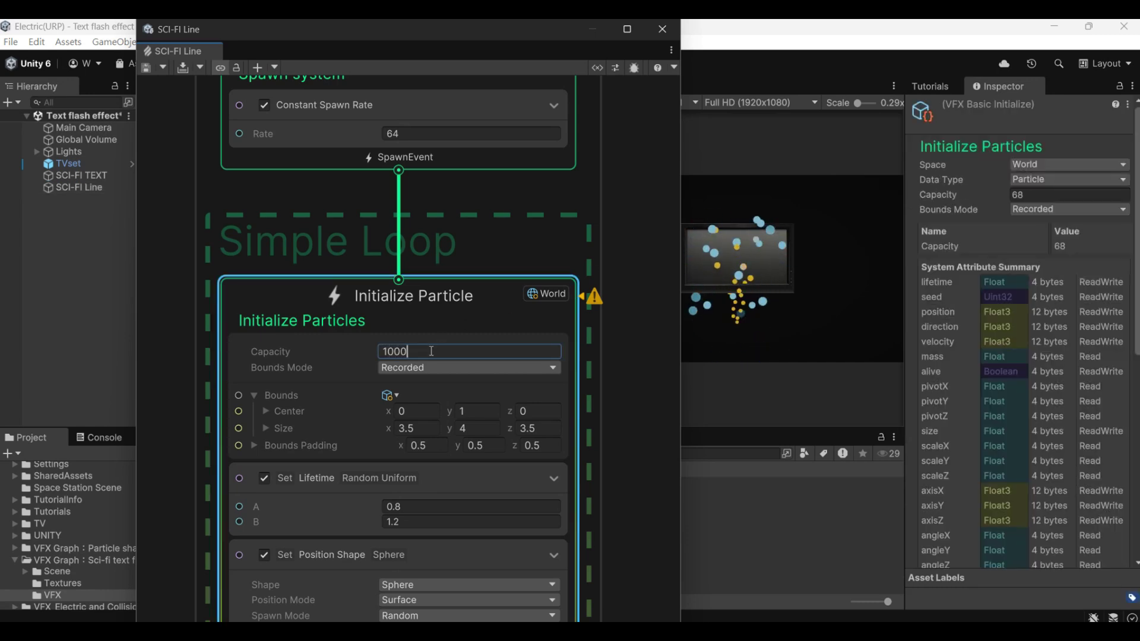
left_click(392, 365)
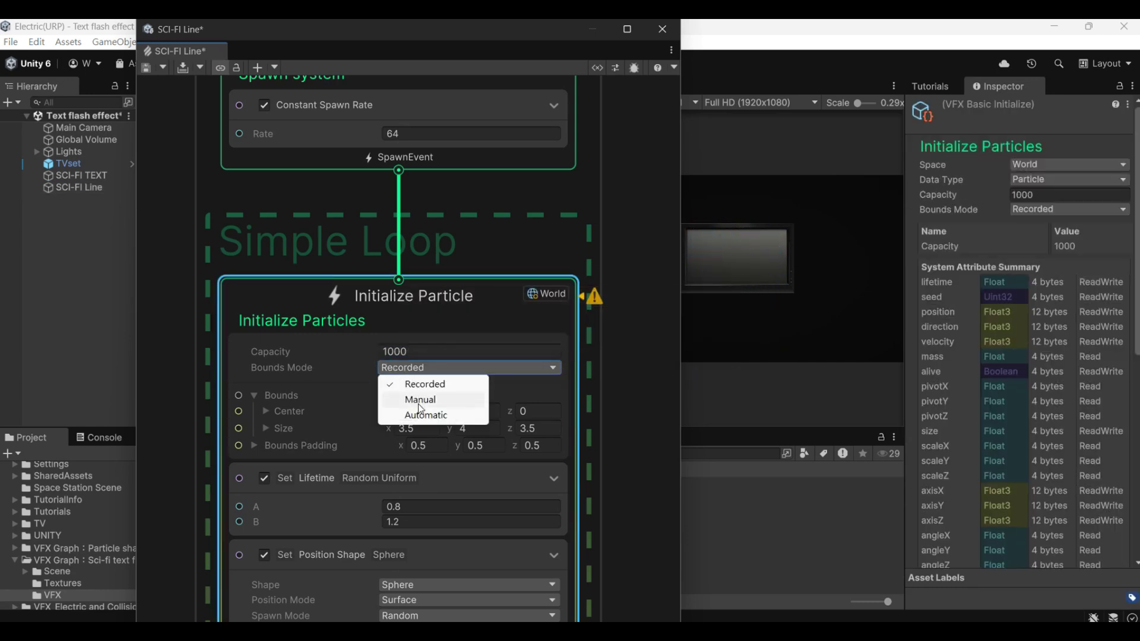
left_click(404, 400)
left_click(546, 295)
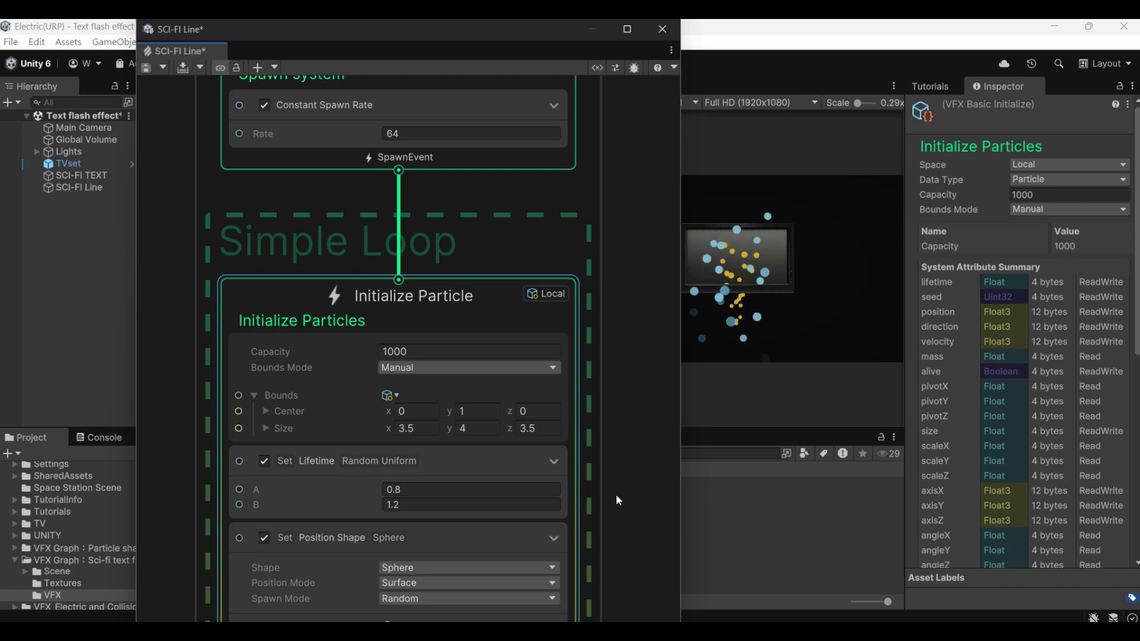
Set the random lifetime range to 15–17 and the X and Z bounds size to 10 in Initialize Particle.
middle_click_drag(615, 494, 624, 408)
left_click(376, 366)
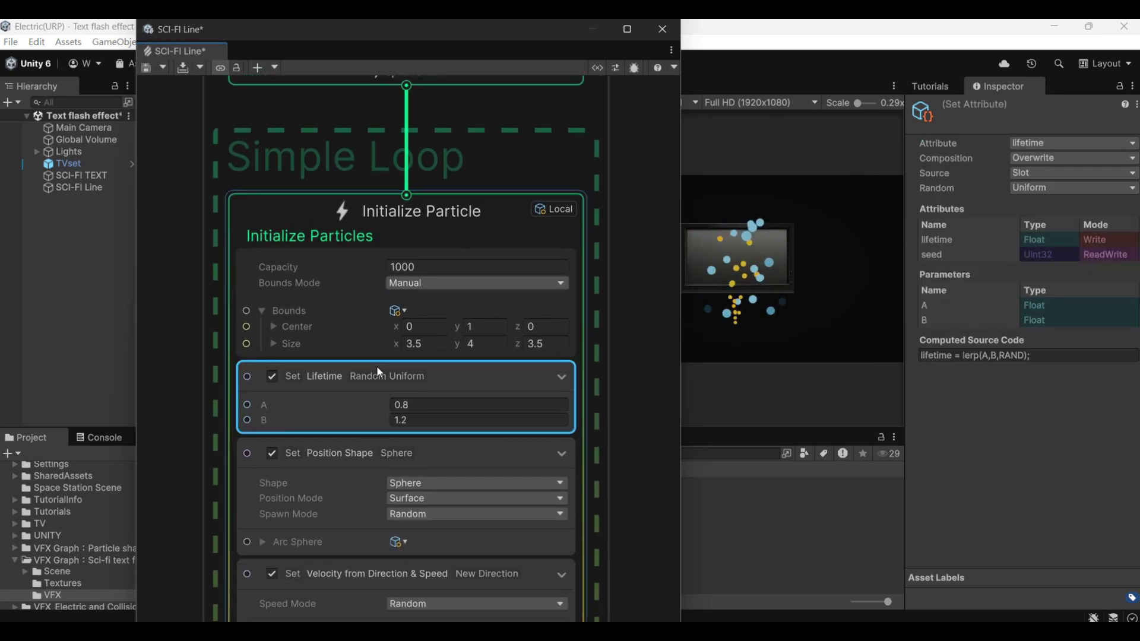
left_click(458, 406)
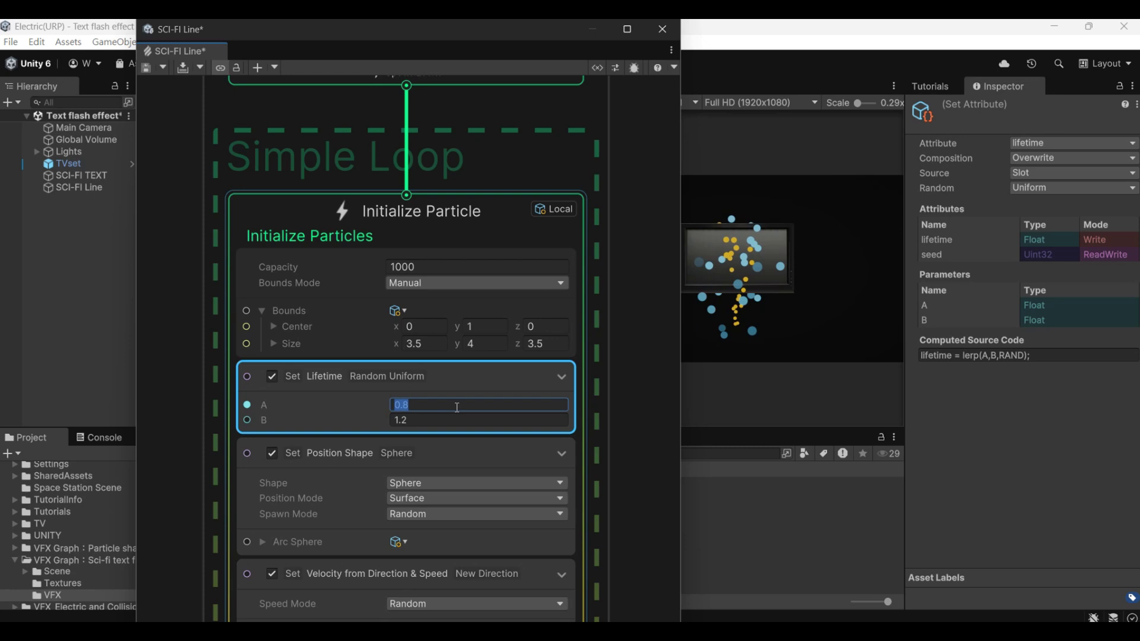
left_click(457, 418)
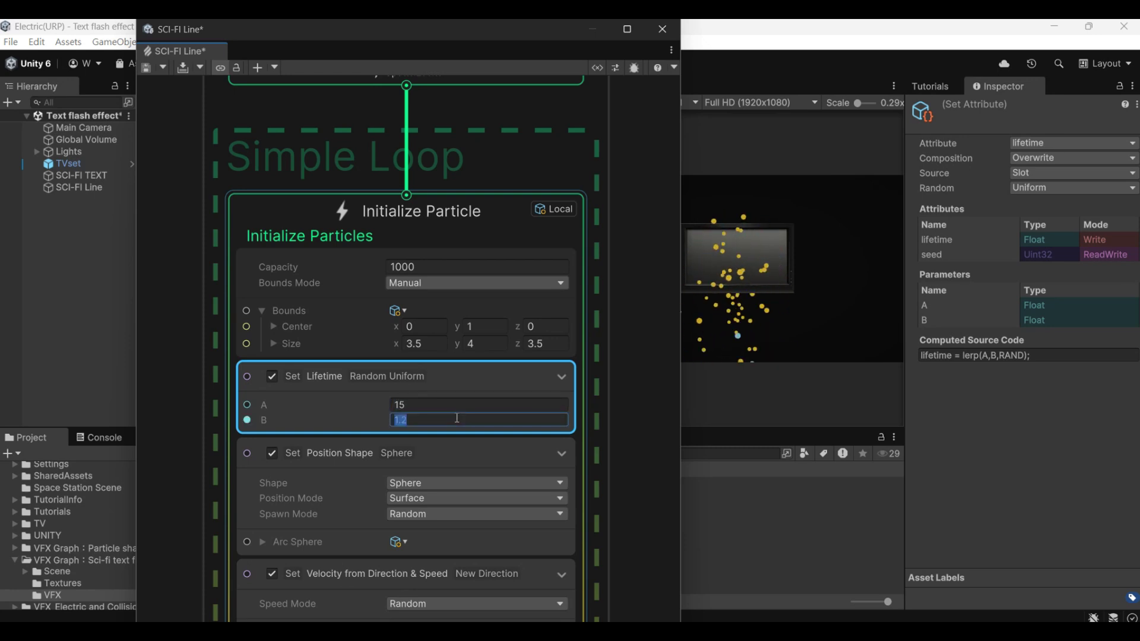
left_click(580, 383)
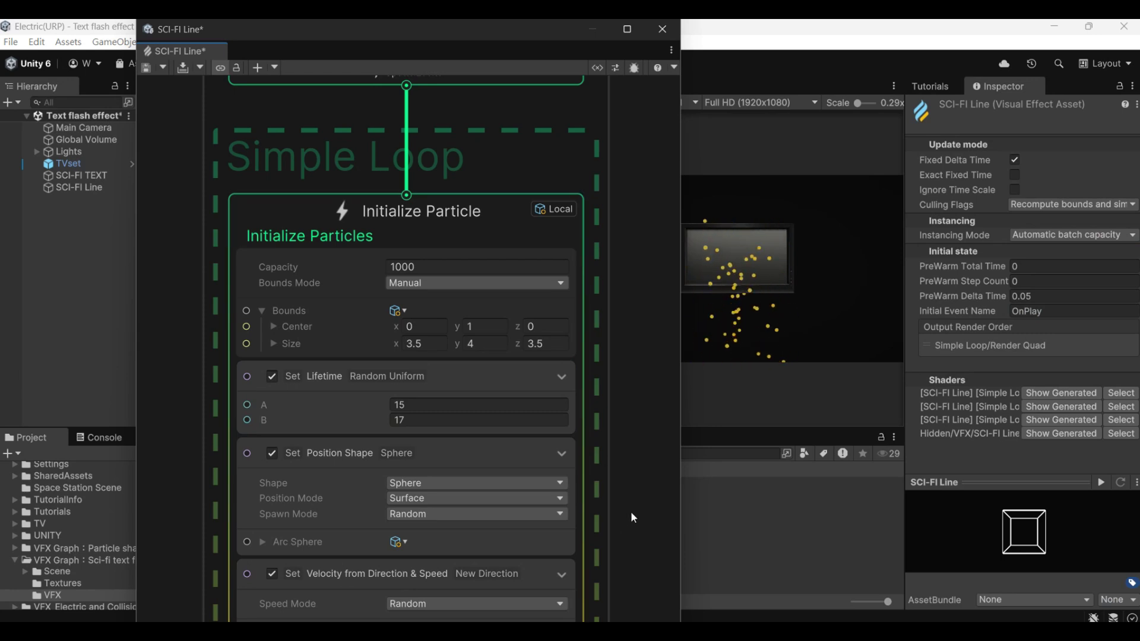
left_click(430, 343)
middle_click_drag(644, 496, 642, 387)
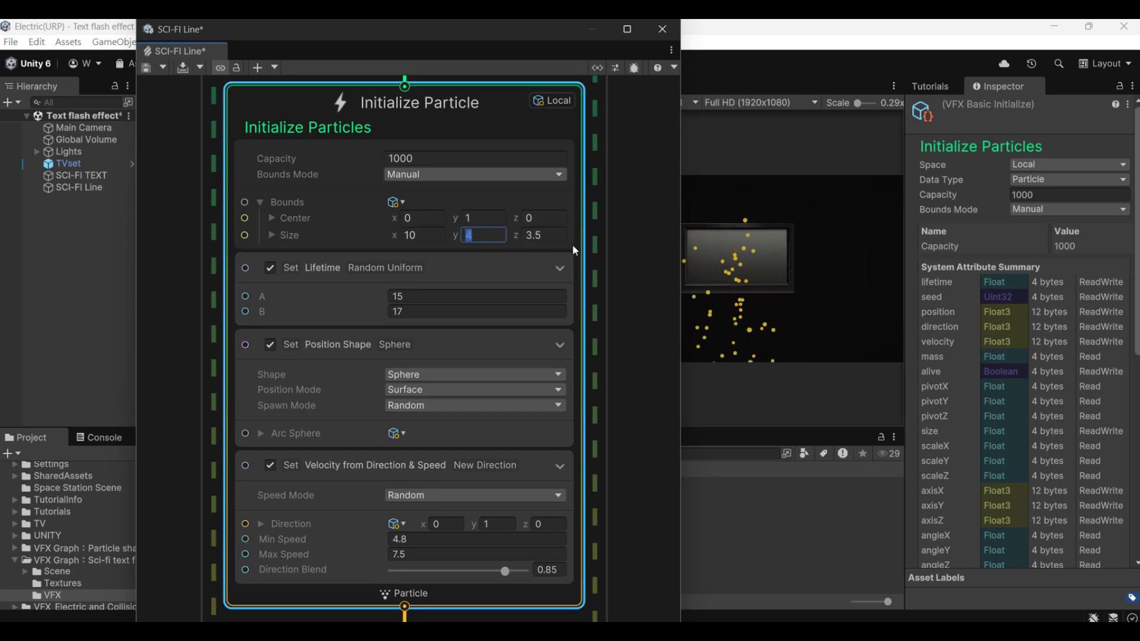
Delete the Set Position Shape and Set Velocity from Direction & Speed blocks from Initialize Particle.
left_click(428, 355)
key("Delete")
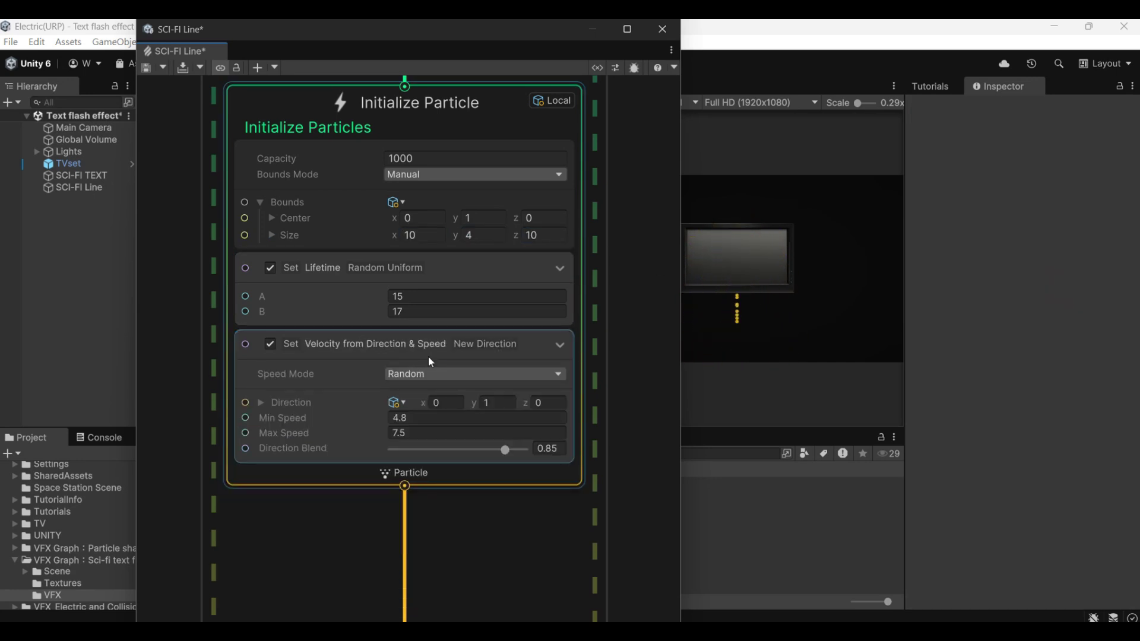
left_click(469, 357)
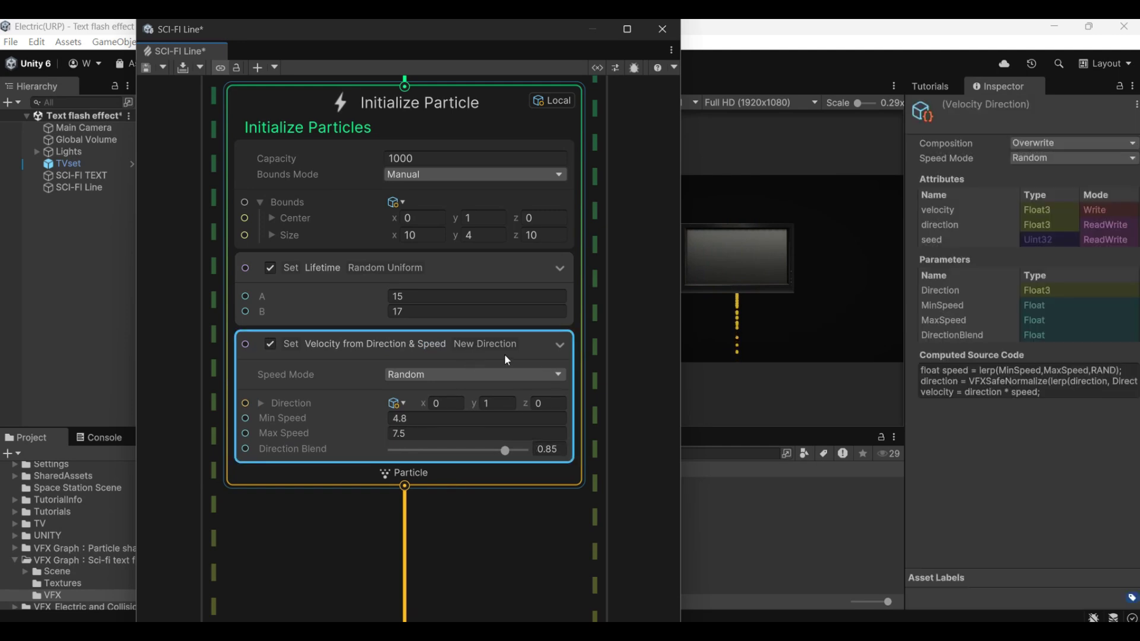
key("Delete")
Add a Set Position block to Initialize Particle and set its Random option to Uniform.
right_click(518, 340)
left_click(543, 343)
type("s")
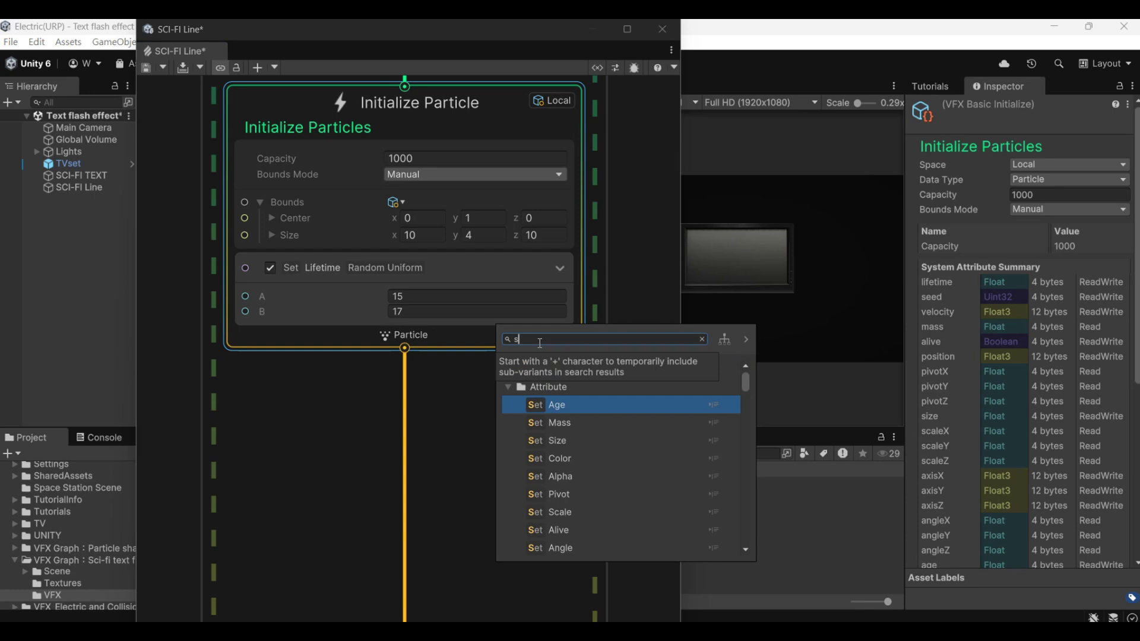
type("et pos")
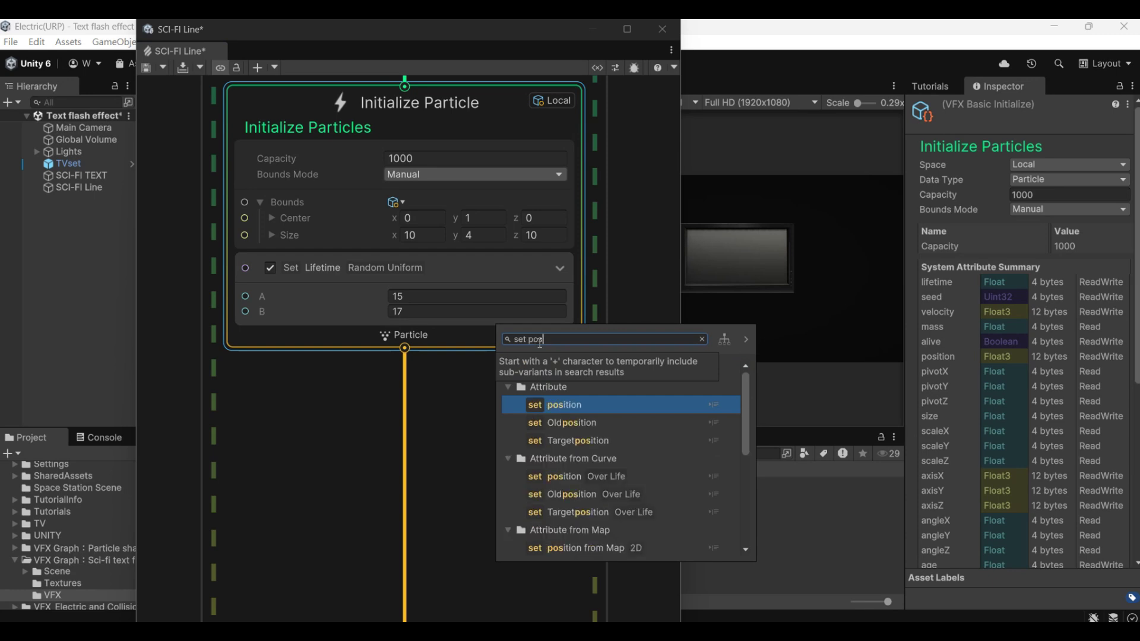
key("Return")
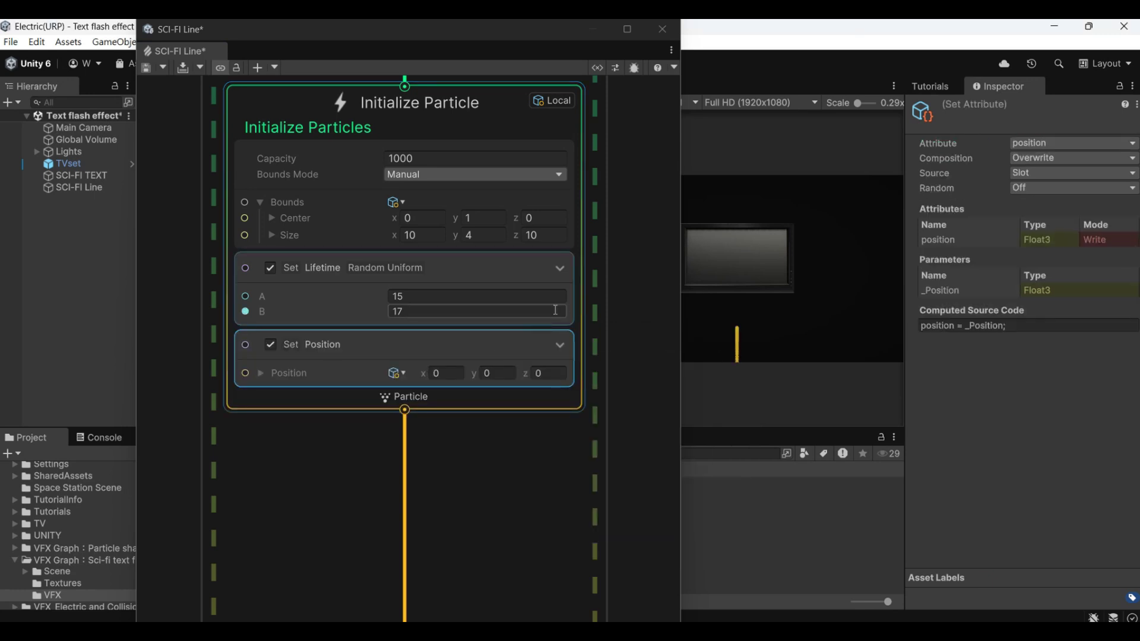
left_click(1051, 187)
left_click(1059, 238)
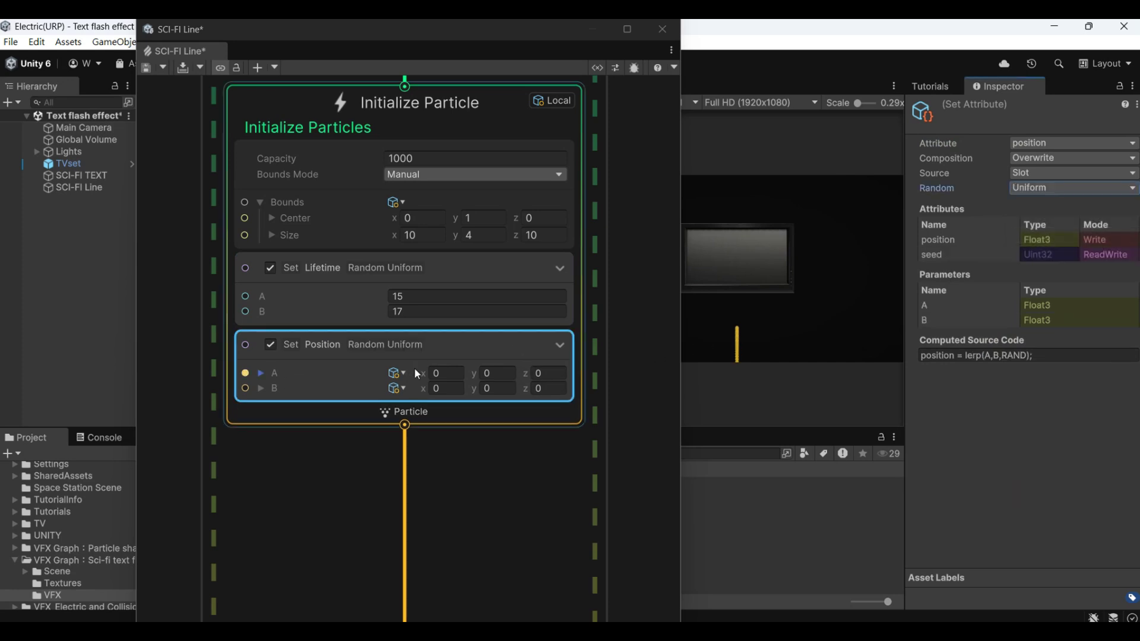
Set the random position range from -10 to 10 on all three axes and move the graph window off the game view.
left_click(455, 369)
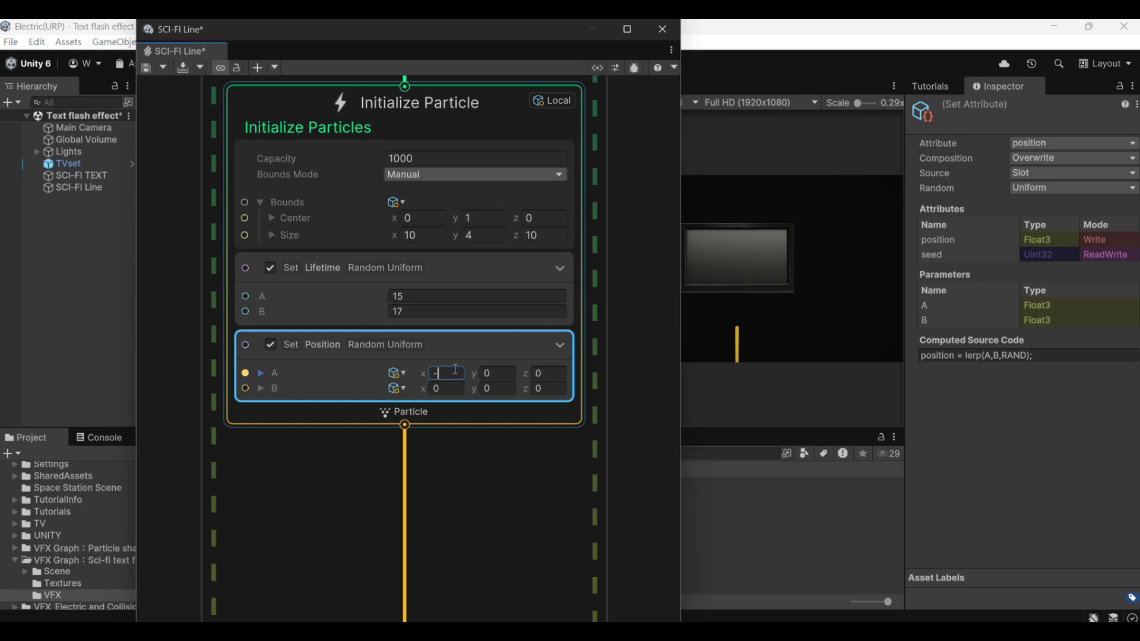
type("-10")
key("Tab")
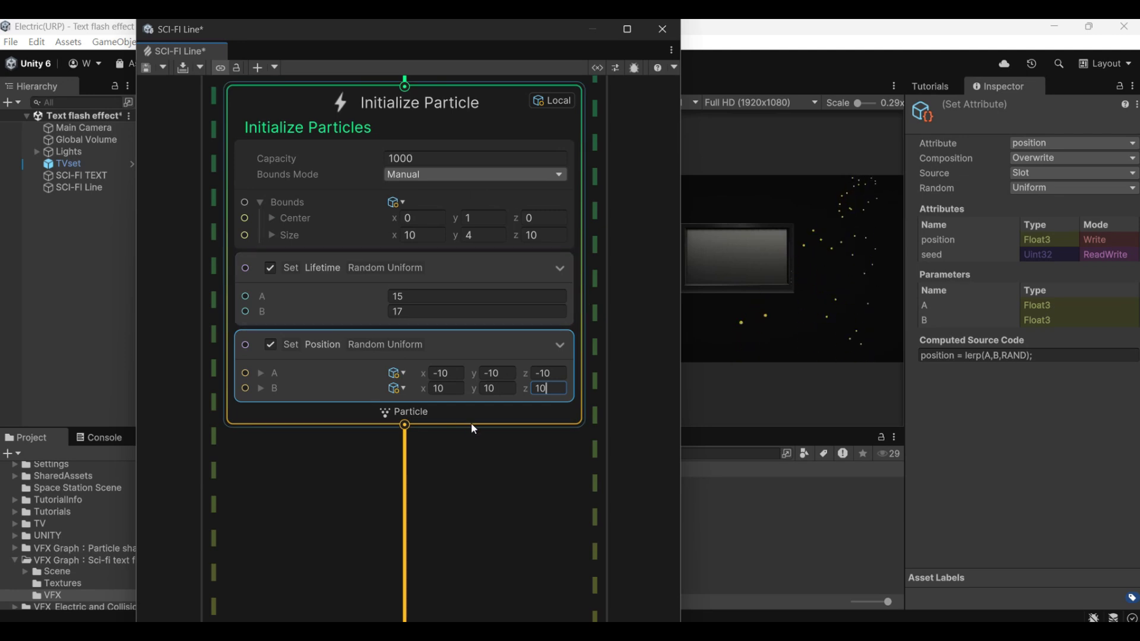
left_click_drag(513, 28, 429, 30)
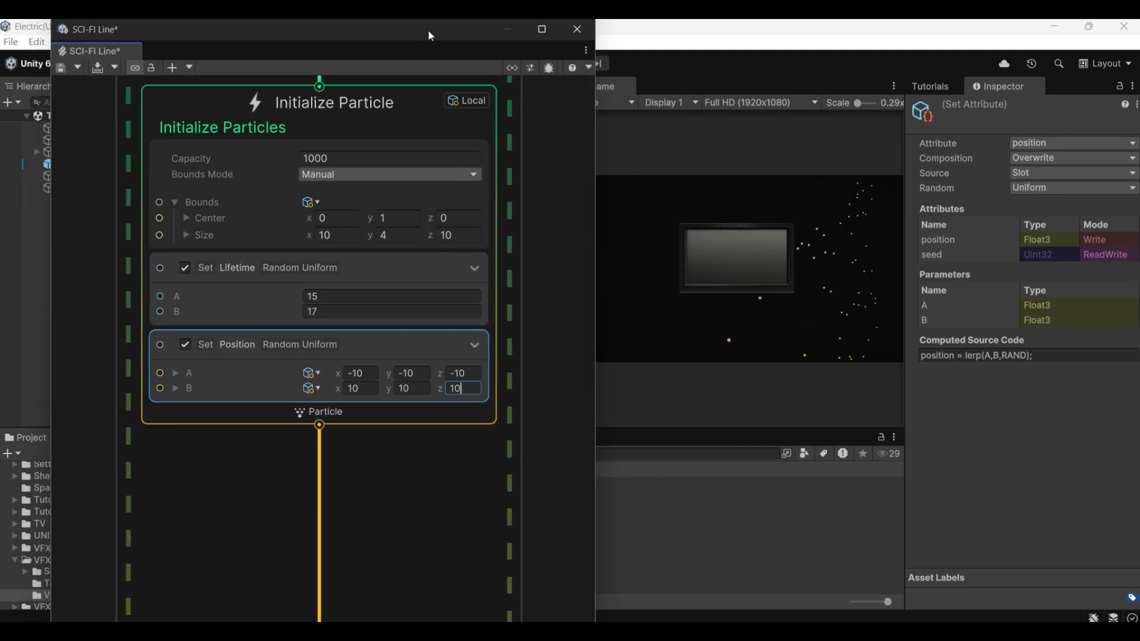
Add a Uniform random Set Velocity block with Y values A 8 and B 5, and set the bounds size Y to 10.
left_click(427, 423)
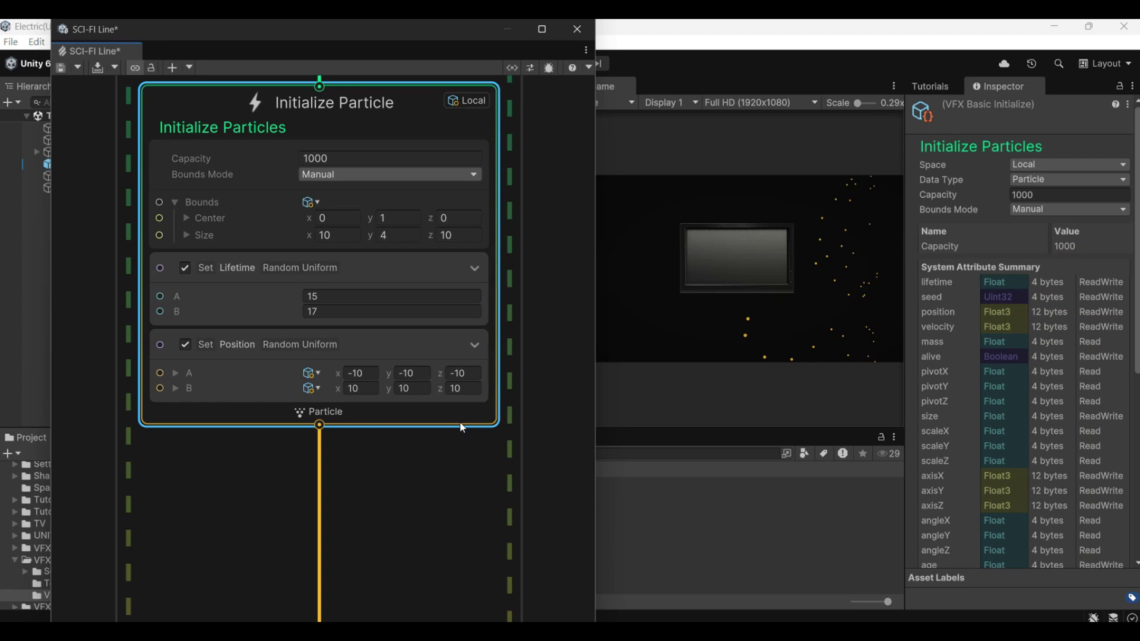
right_click(463, 427)
left_click(493, 431)
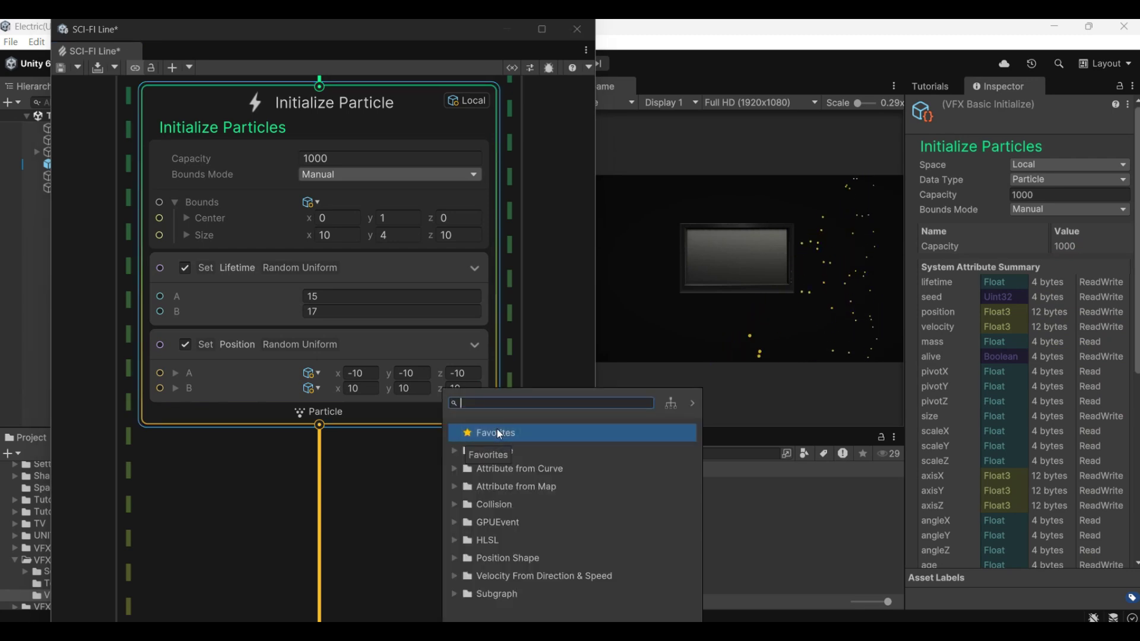
type("set vel")
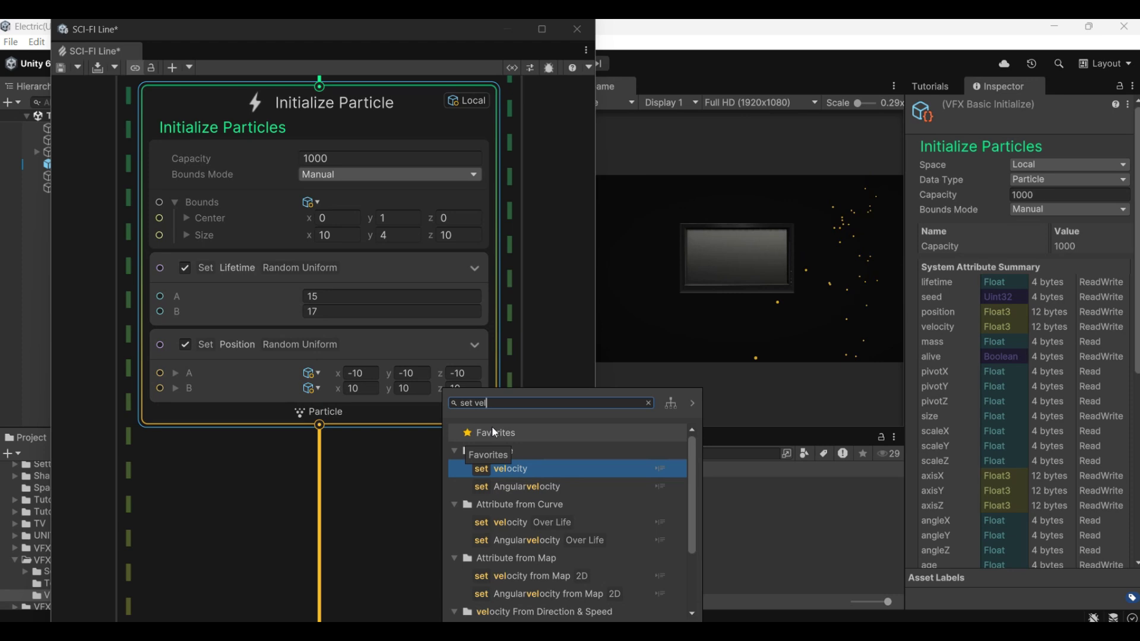
key("Return")
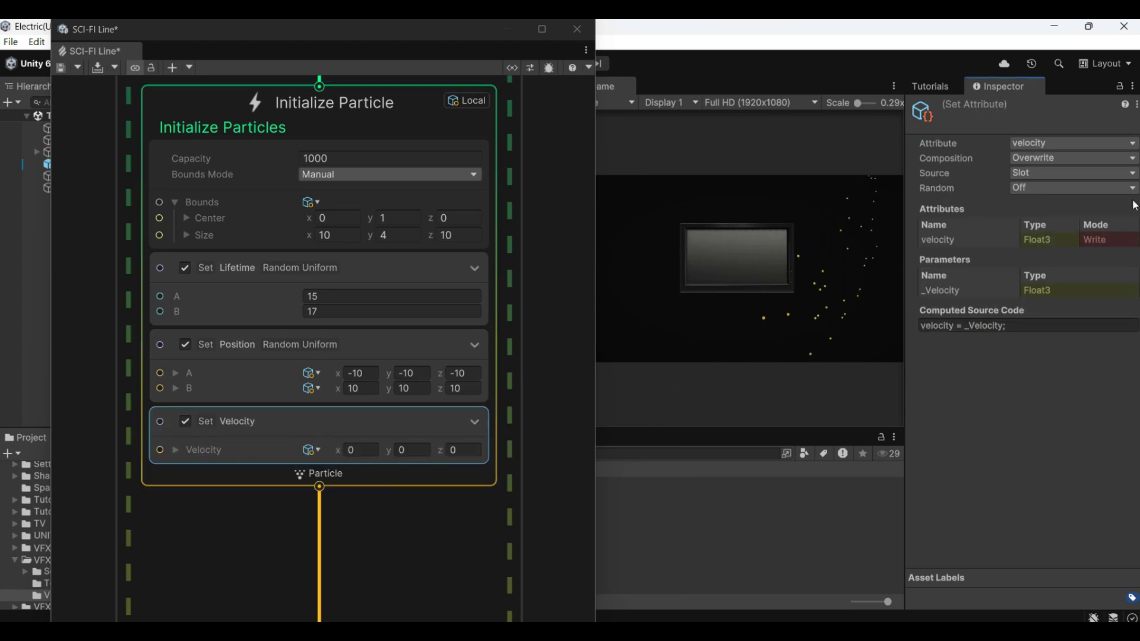
left_click(1092, 189)
left_click(1086, 236)
left_click(416, 449)
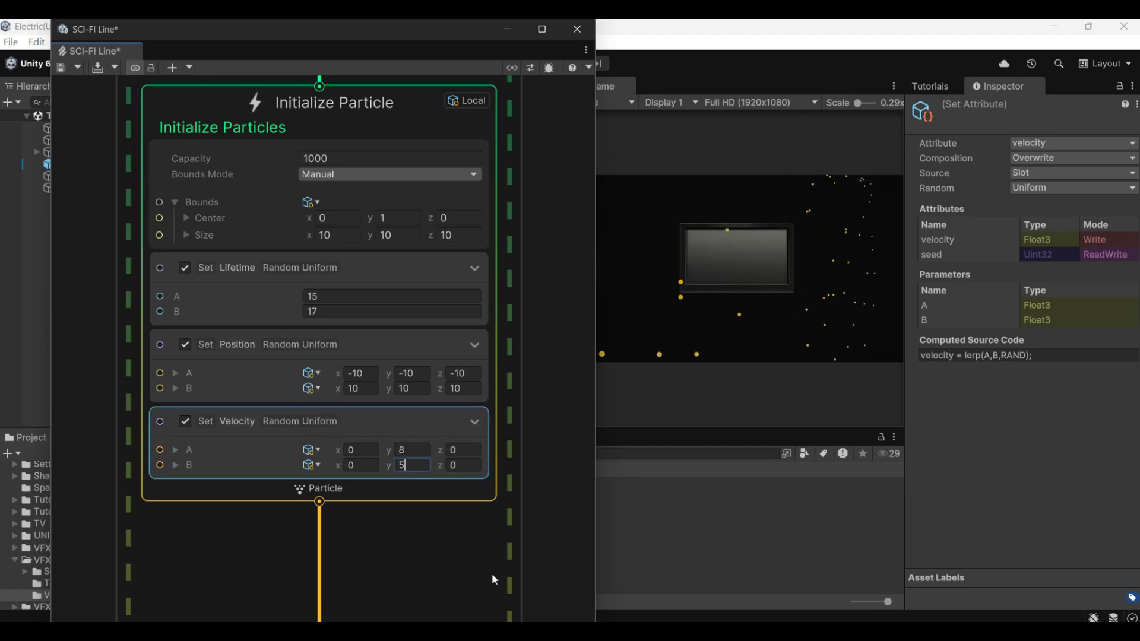
Move the Update Particle context up closer to Initialize Particle and delete its Gravity and Linear Drag blocks.
middle_click_drag(492, 582, 511, 211)
scroll(505, 274, "down", 2)
left_click(210, 384)
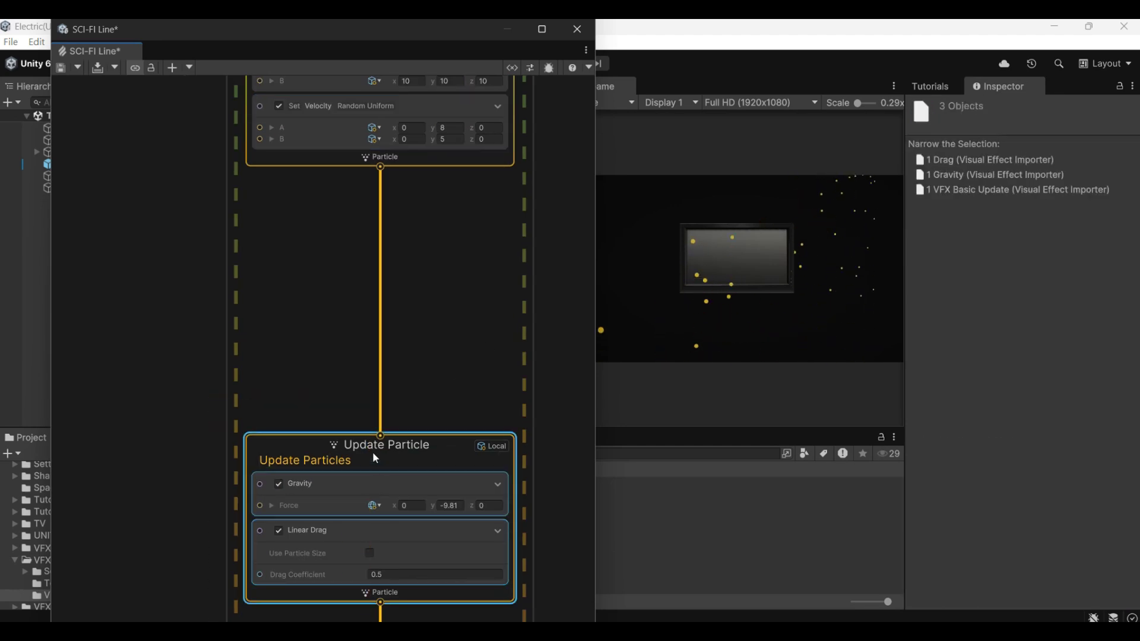
left_click_drag(372, 451, 371, 228)
left_click(325, 296)
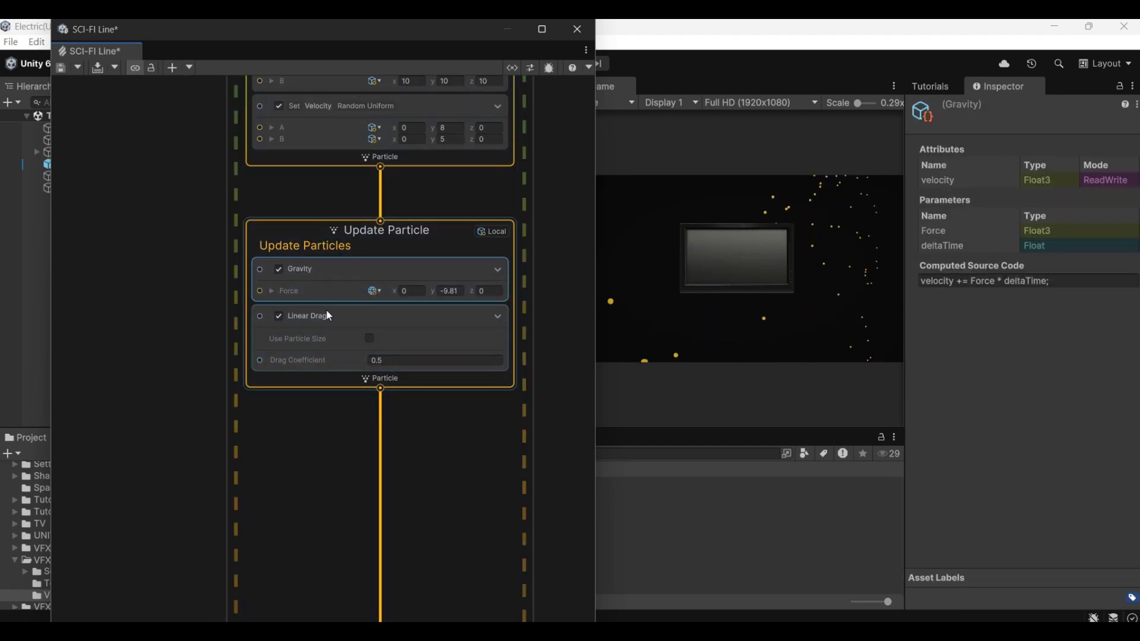
key("Delete")
left_click(364, 273)
key("Delete")
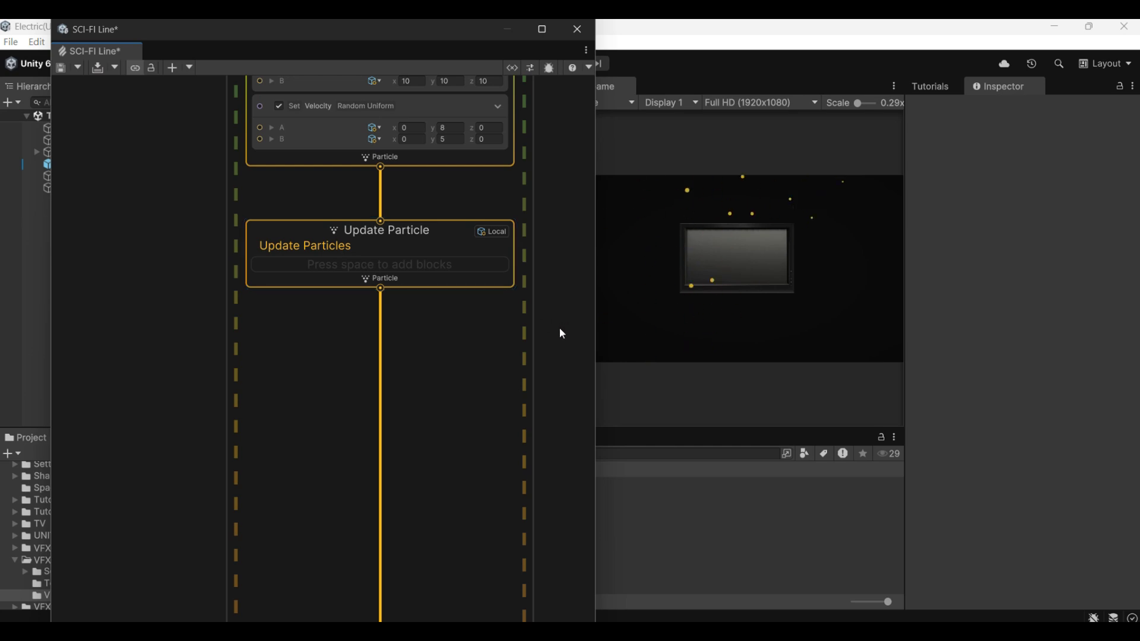
Add a Trigger Event Over Distance block to Update Particle with a rate of 10.
left_click(377, 260)
key("space")
type("trigg")
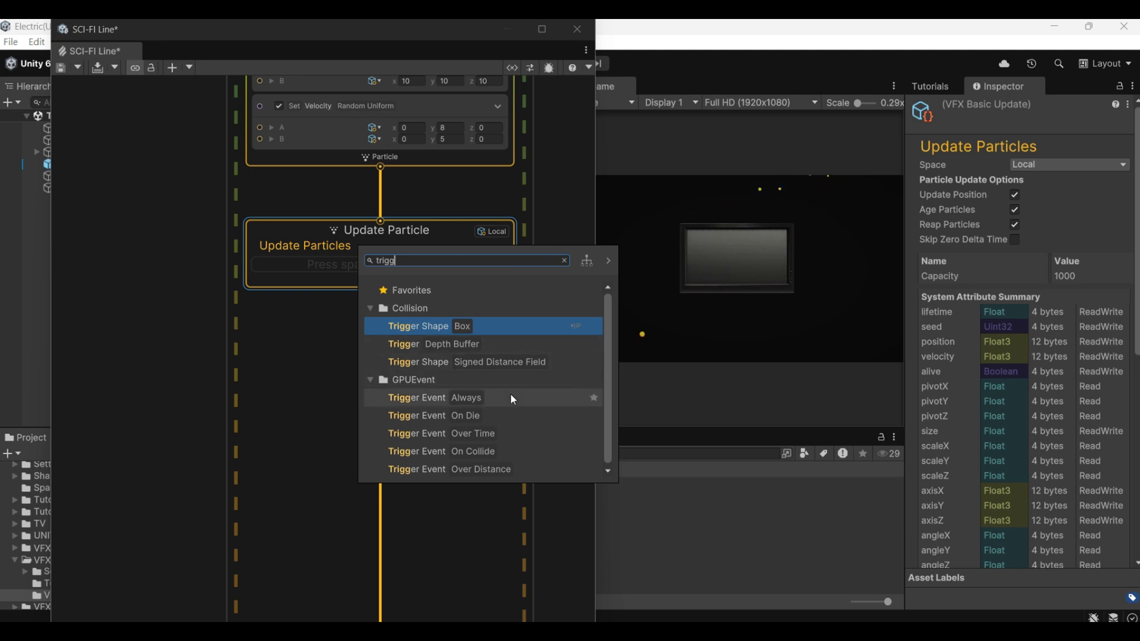
left_click(520, 470)
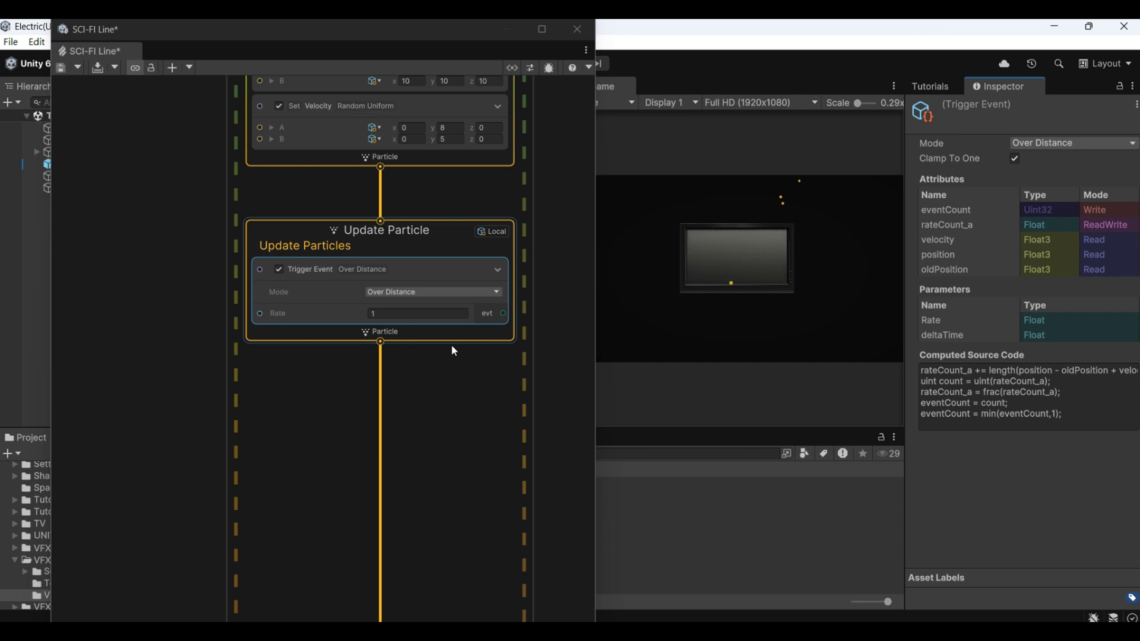
left_click(417, 313)
type("10")
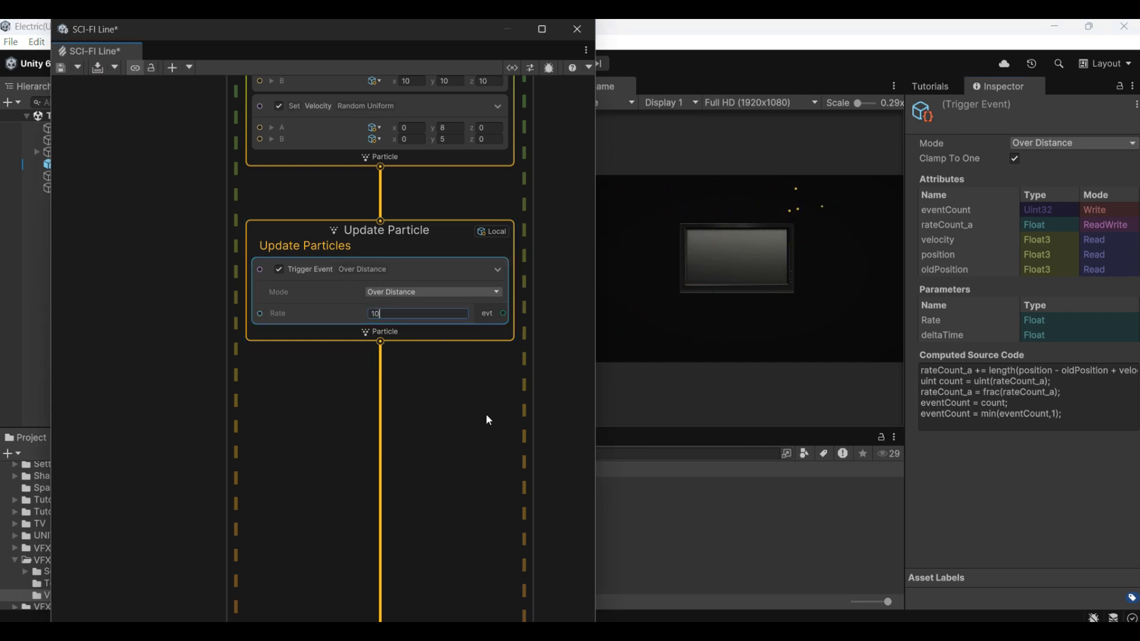
Connect the Over Distance trigger block's event output to a new GPU Event context.
middle_click_drag(526, 327, 365, 369)
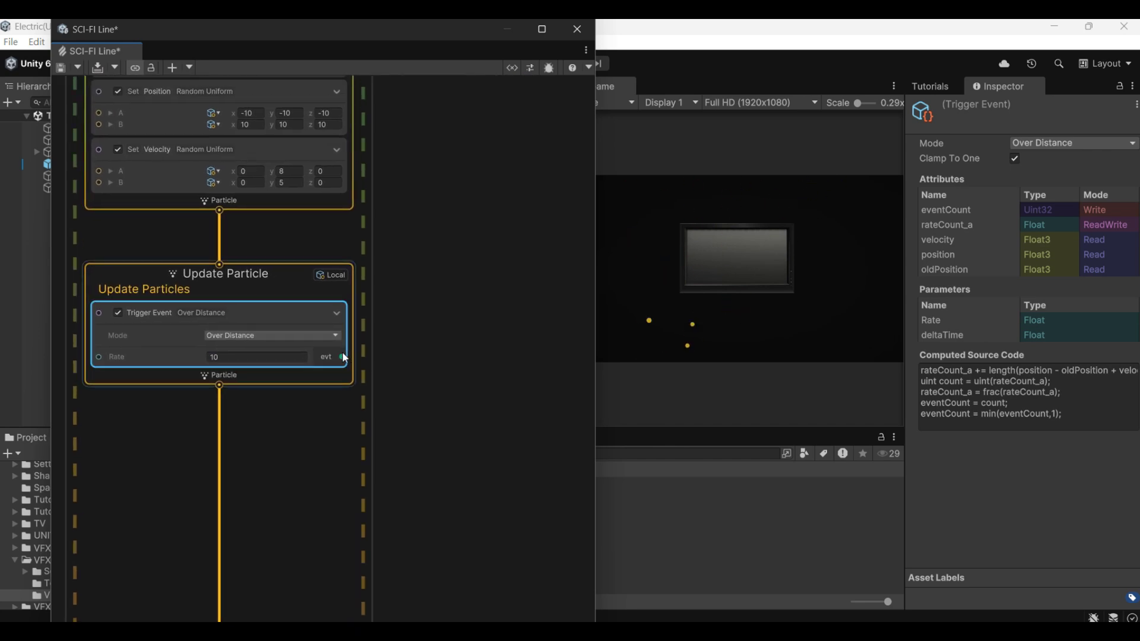
left_click_drag(342, 356, 425, 308)
type("g")
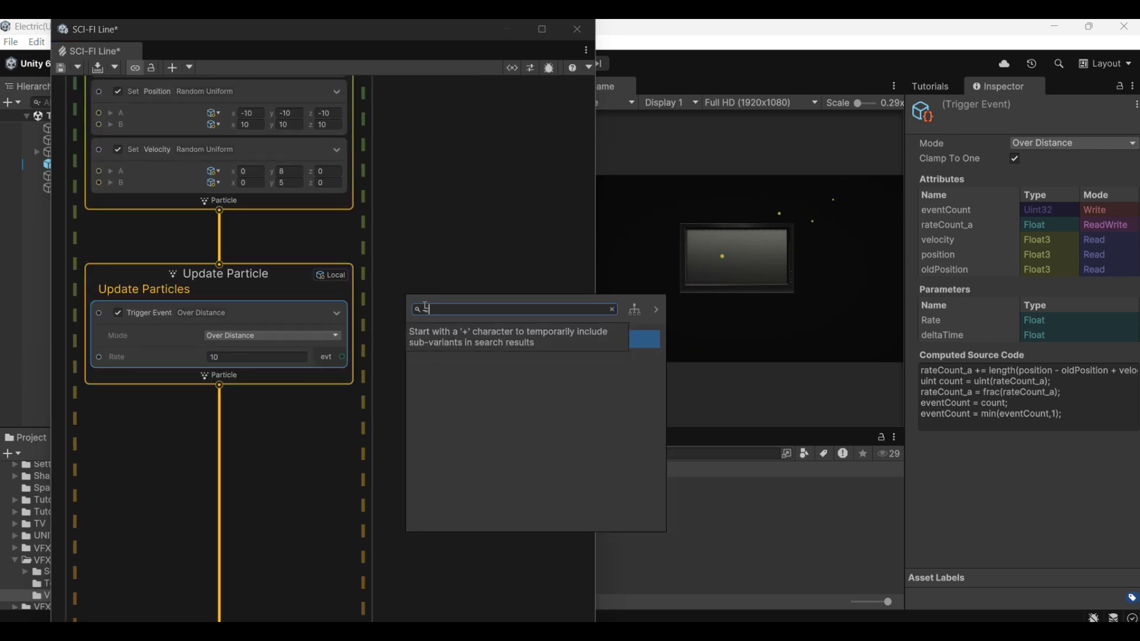
key("BackSpace")
key("BackSpace")
key("BackSpace")
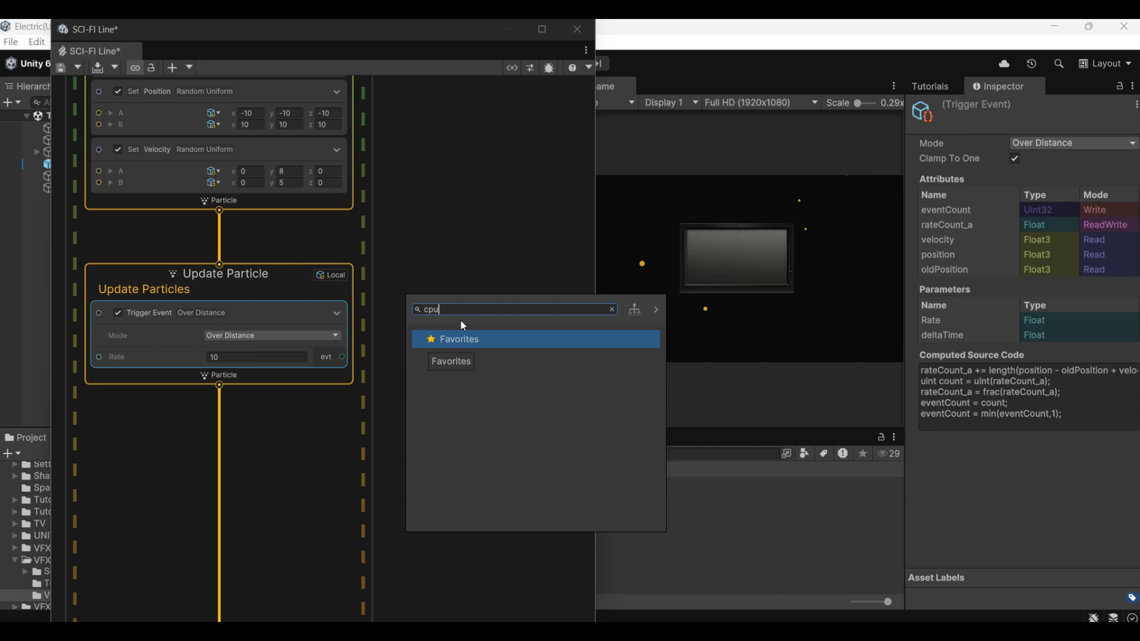
type("gpu")
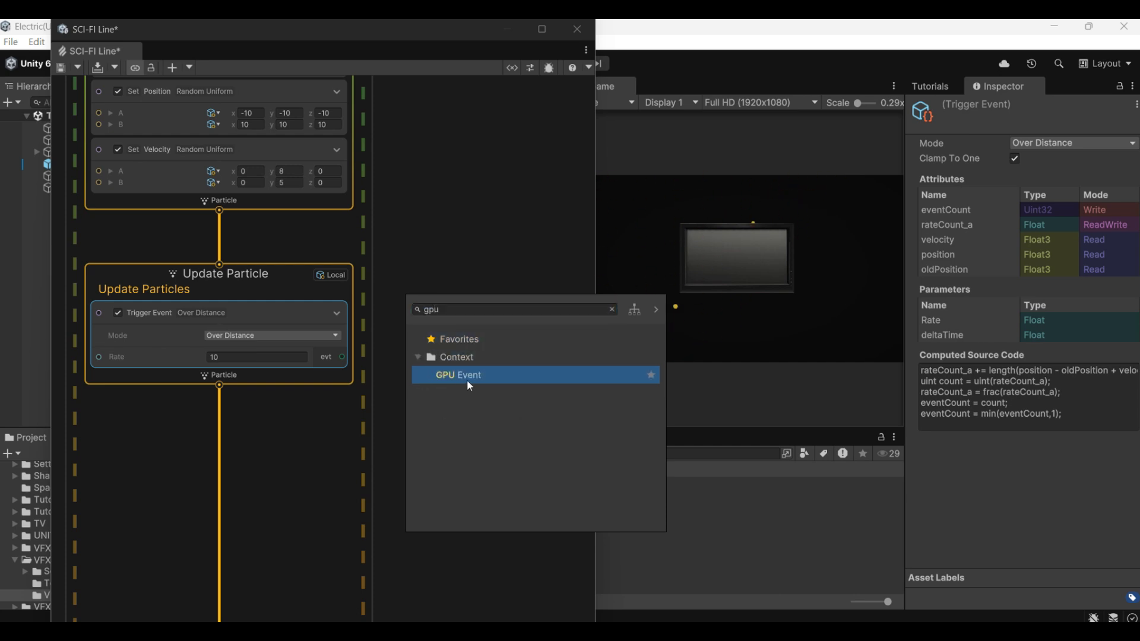
left_click(467, 379)
Add an Initialize Particle context fed by the GPU Event's SpawnEvent output.
left_click_drag(413, 257, 398, 332)
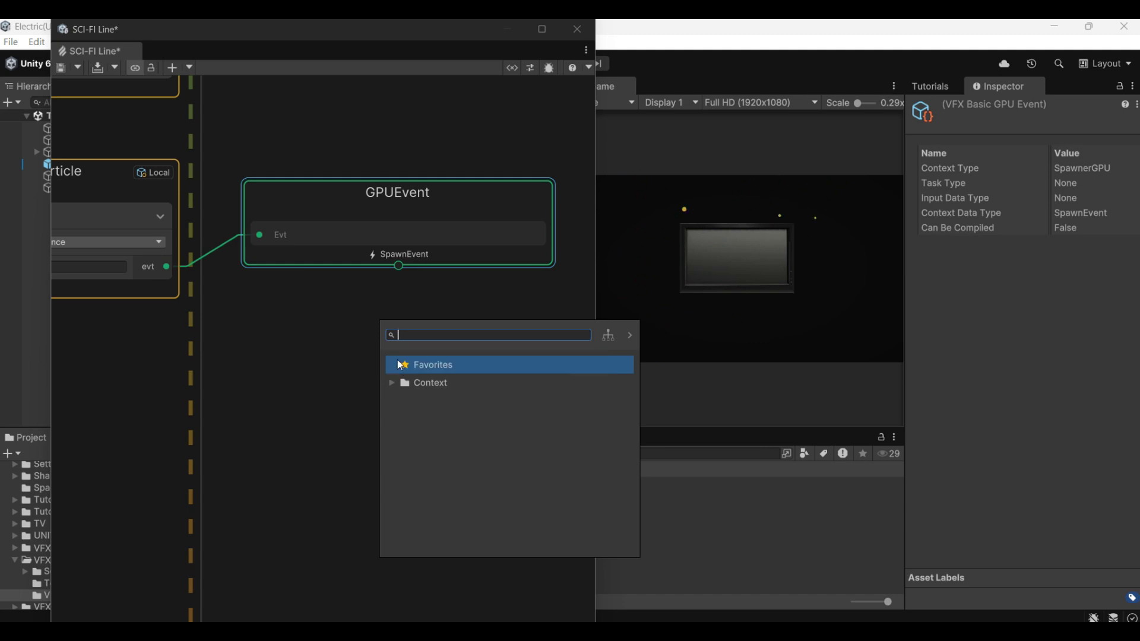
type("in")
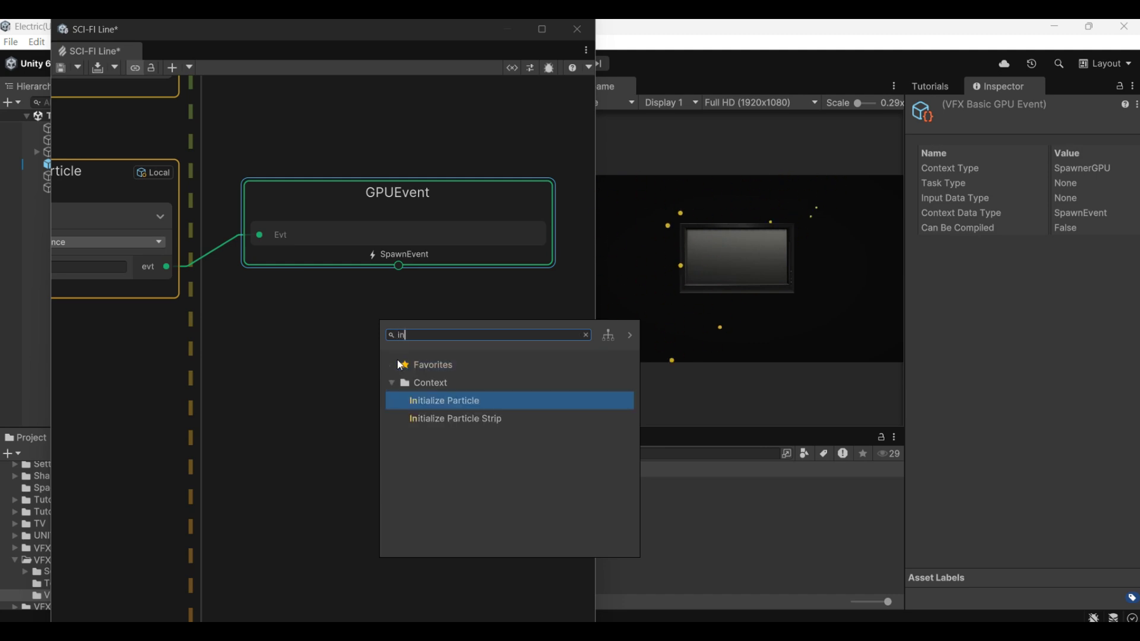
key("Return")
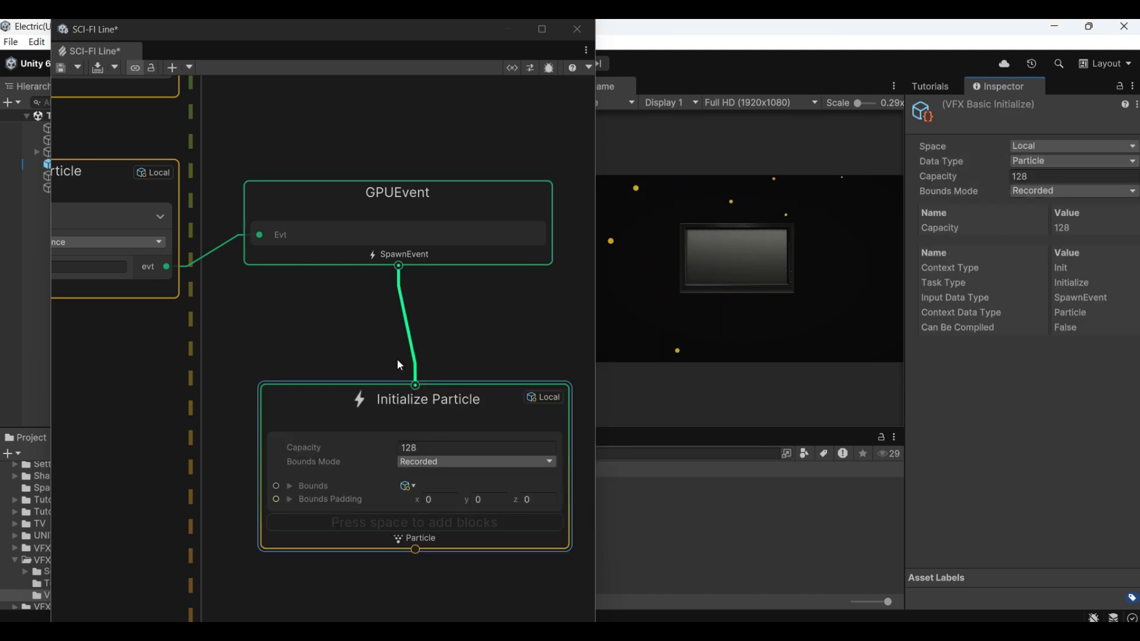
Set the new Initialize Particle's capacity to 10000 and bounds mode to Manual, and move it up close beneath the GPU Event.
left_click(438, 447)
type("10000")
left_click(448, 463)
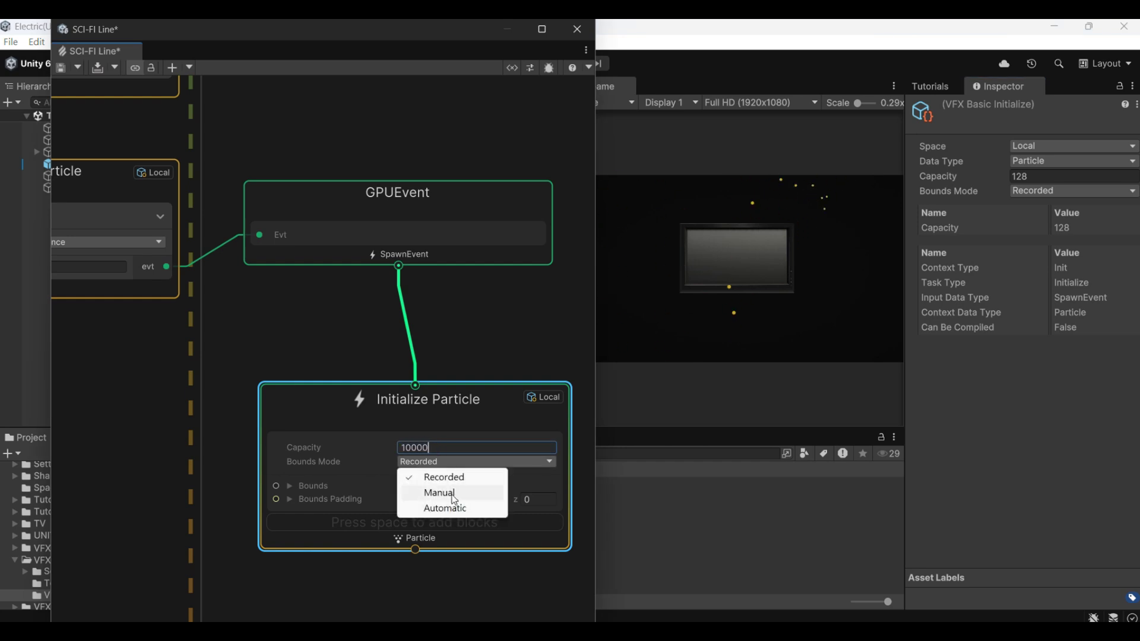
left_click(451, 492)
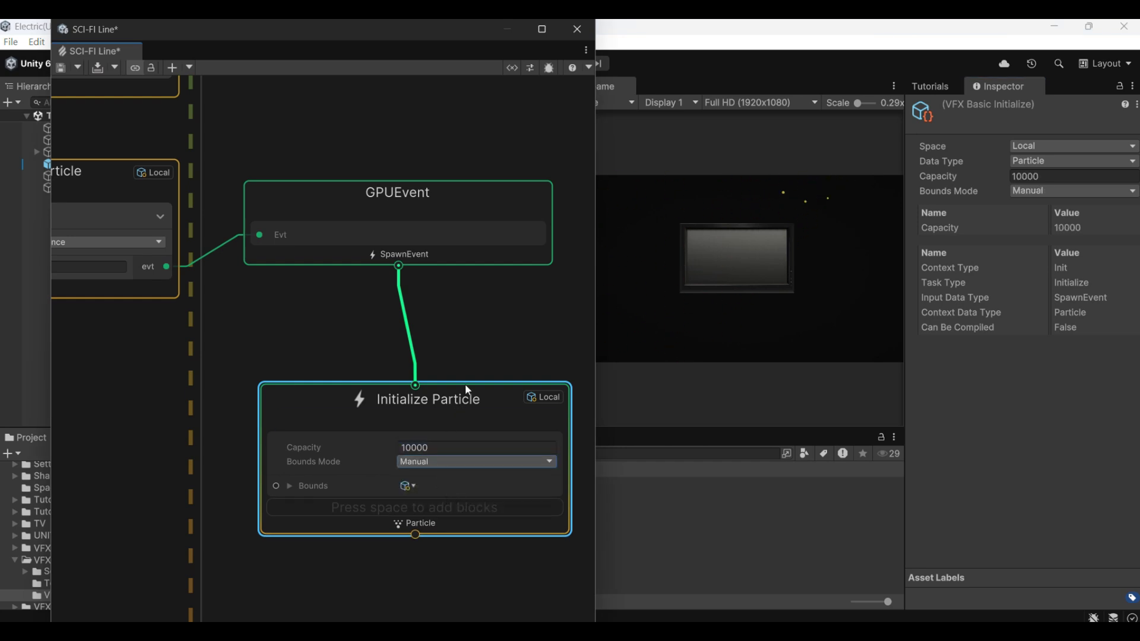
left_click_drag(467, 389, 454, 306)
left_click(418, 383)
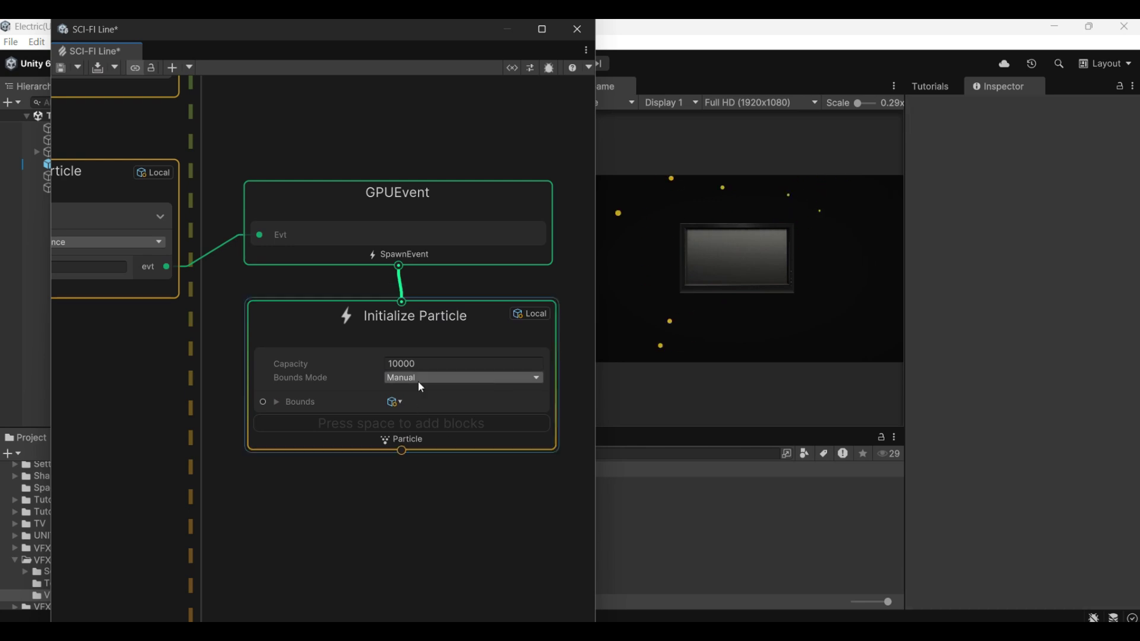
Add a Set Position block to the new Initialize Particle and set its source to Source.
right_click(397, 421)
left_click(497, 229)
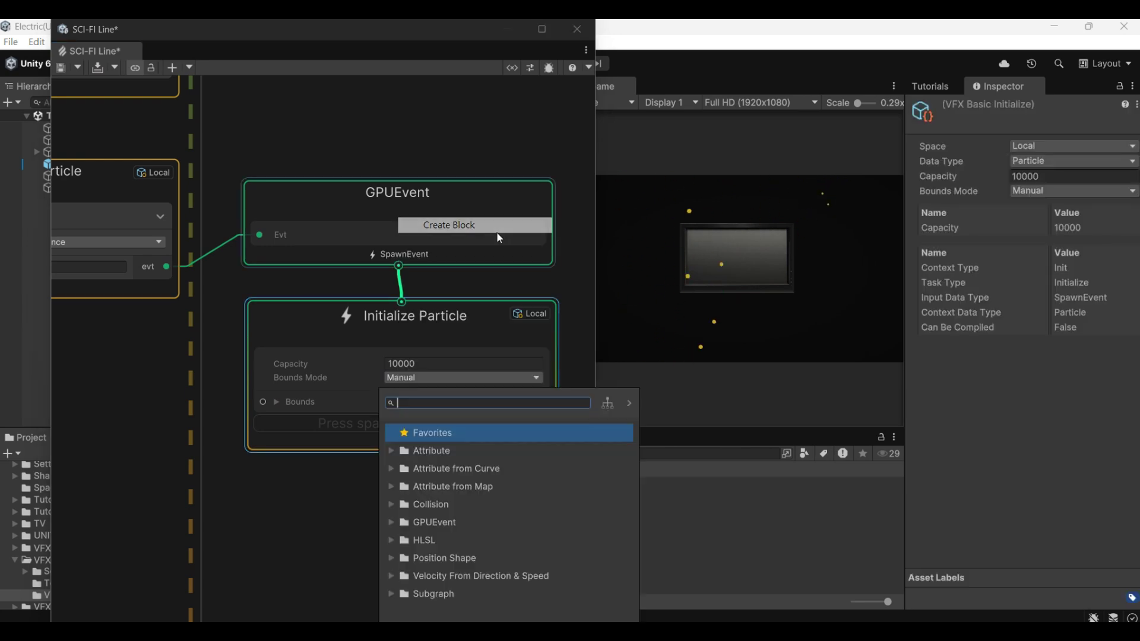
type("set pos")
key("Return")
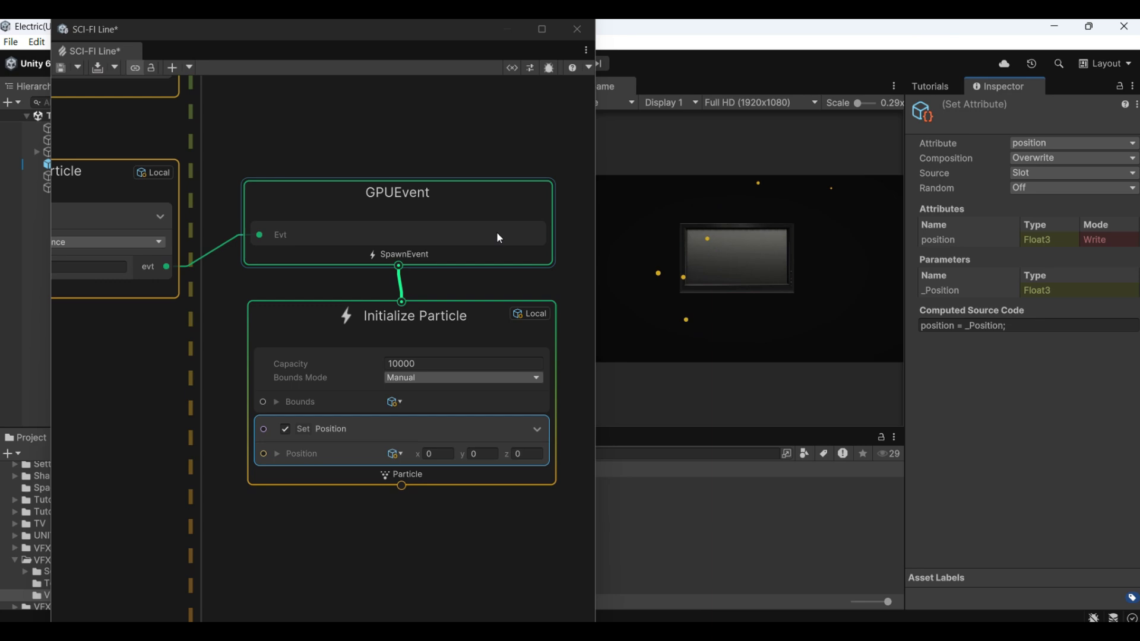
left_click(1063, 174)
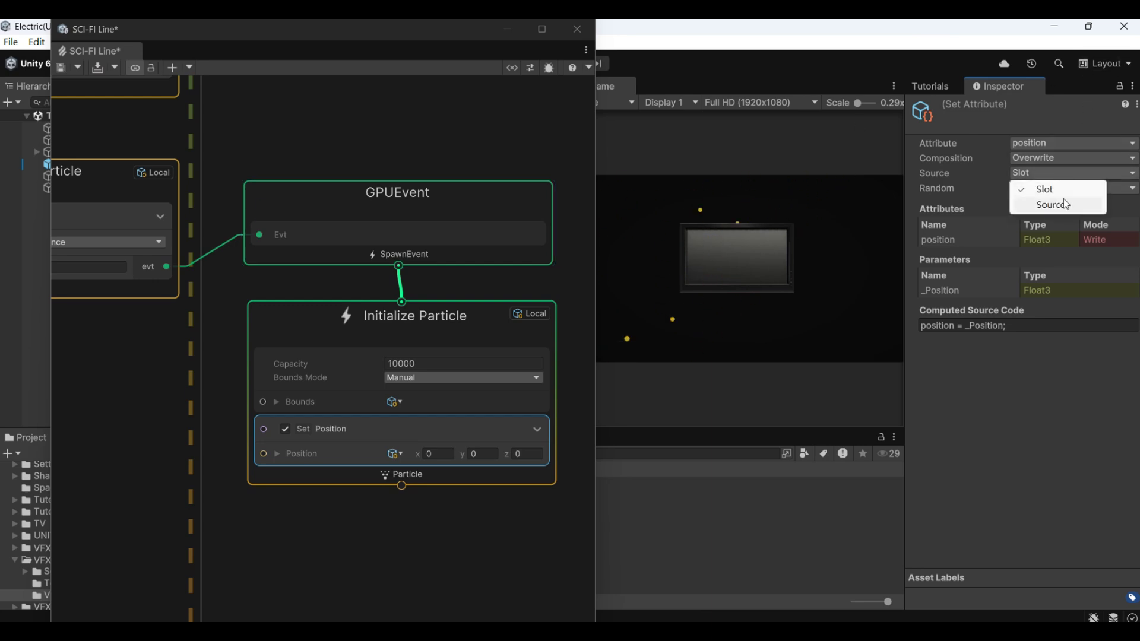
left_click(1065, 202)
Add a Set Lifetime block beneath Set Position in the GPU-event-driven Initialize Particle.
right_click(394, 461)
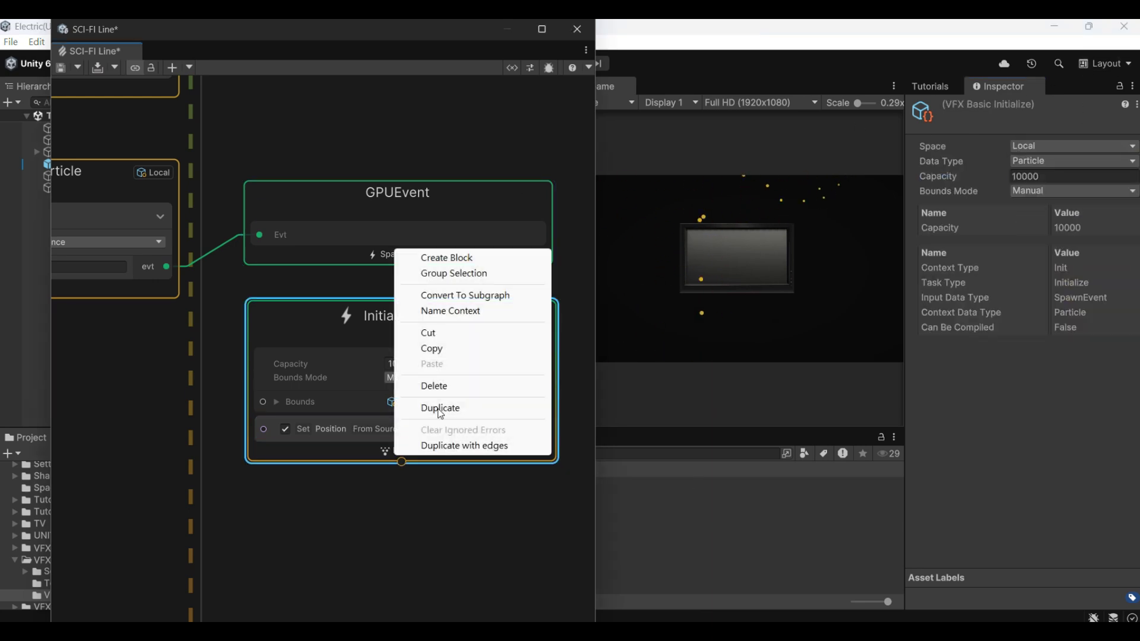
left_click(476, 255)
type("set lif")
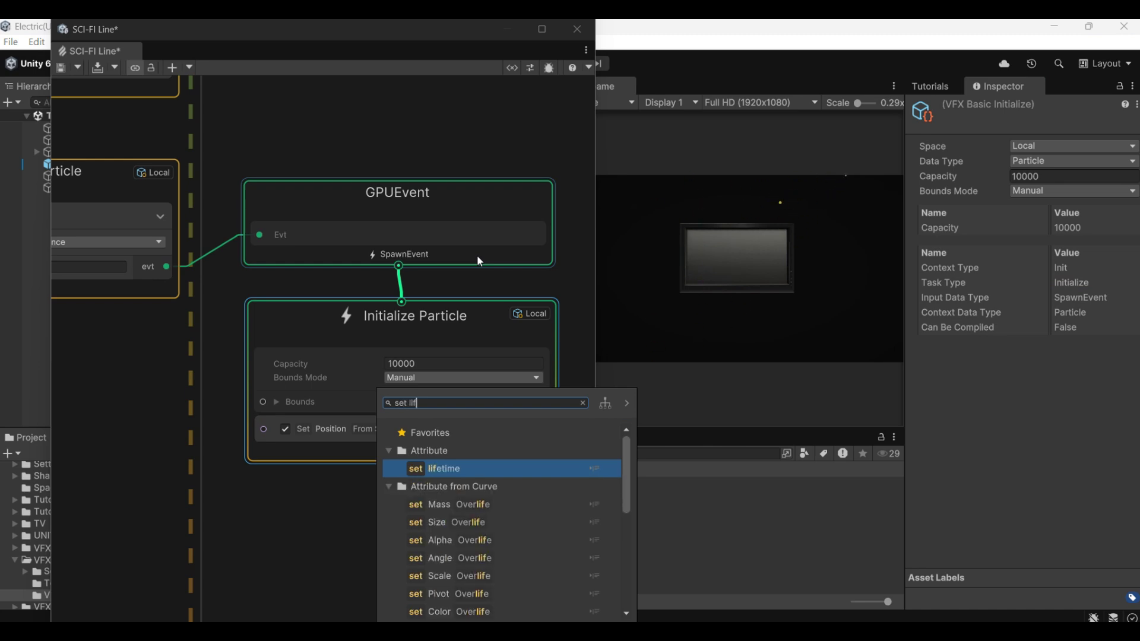
key("Return")
Add a Set Color Over Life block beneath Set Lifetime, with sample mode Random and color mode Color.
left_click(471, 511)
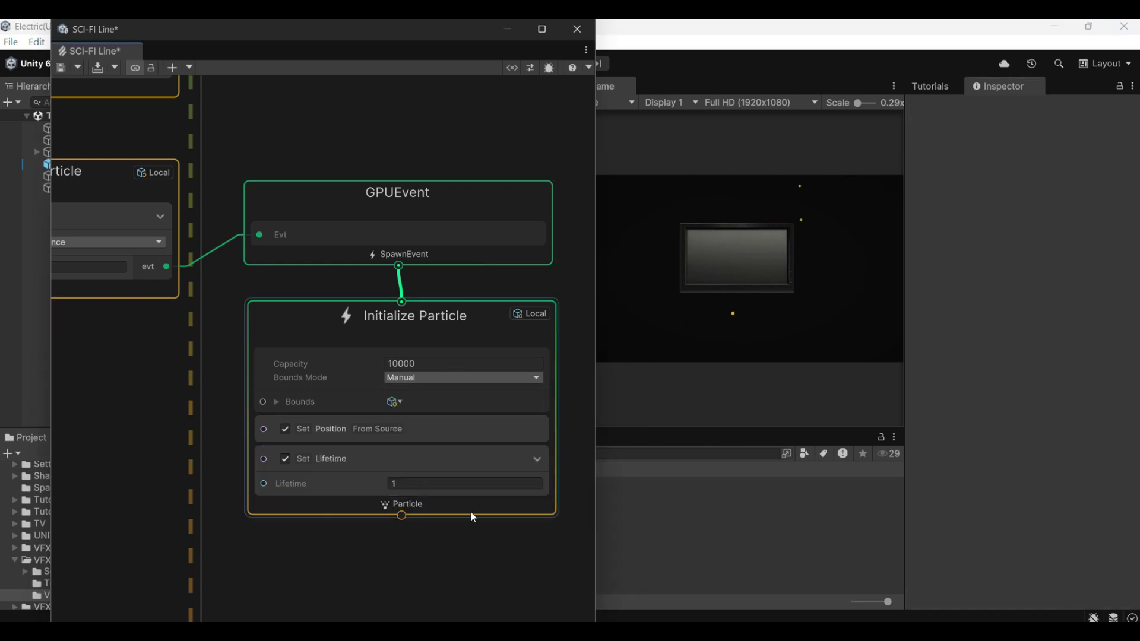
right_click(470, 511)
left_click(553, 308)
type("set co")
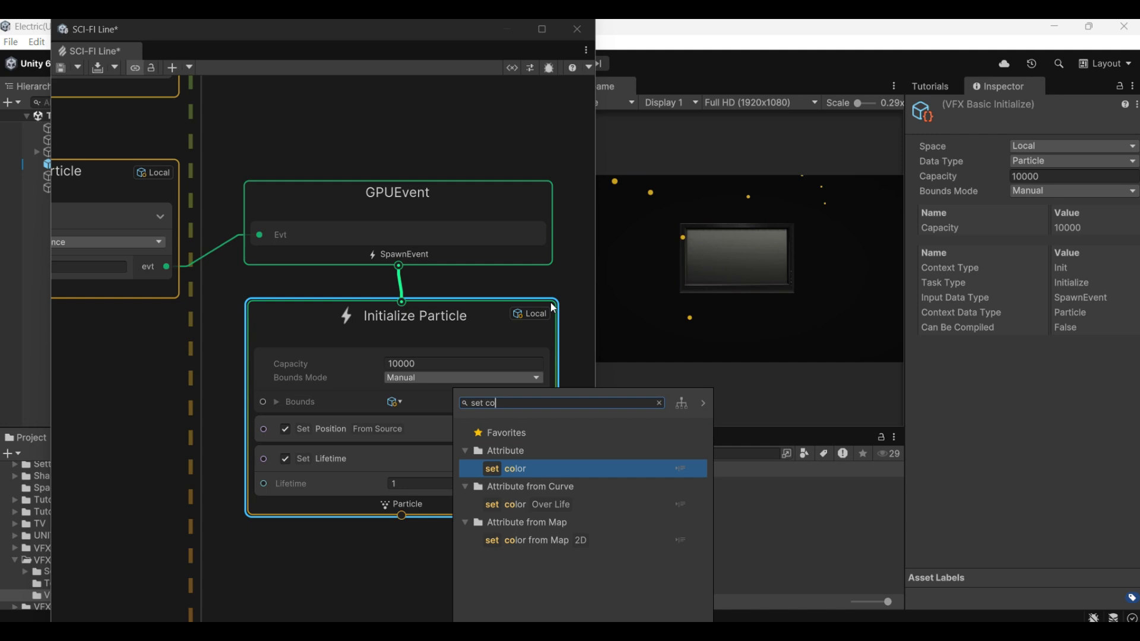
type("lo")
key("Down")
key("Return")
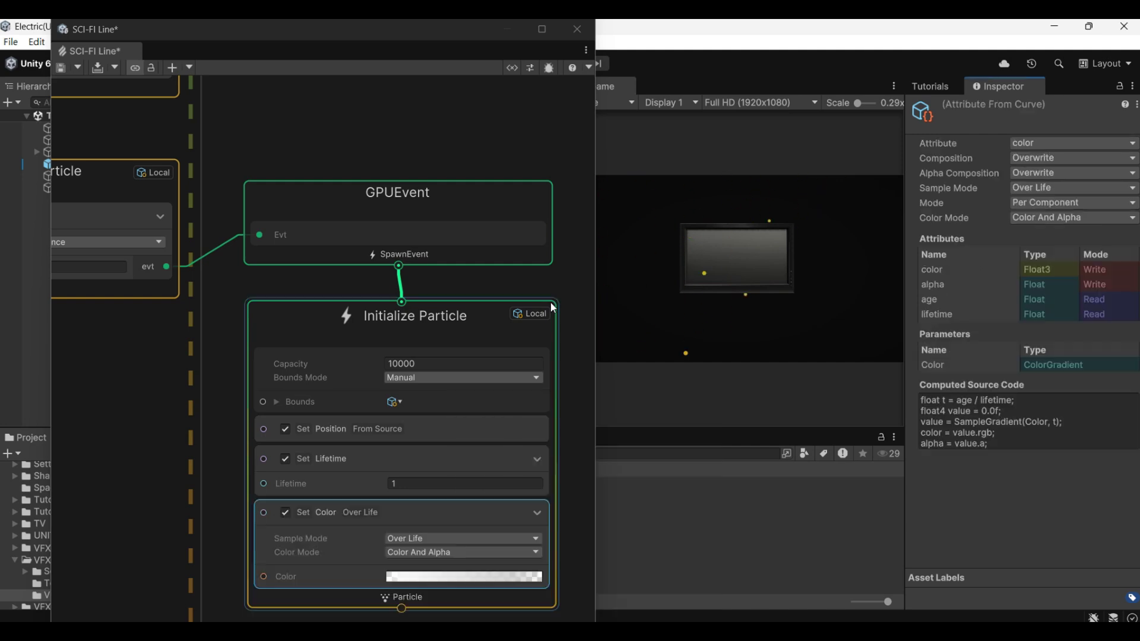
left_click(496, 540)
left_click(483, 585)
left_click(485, 552)
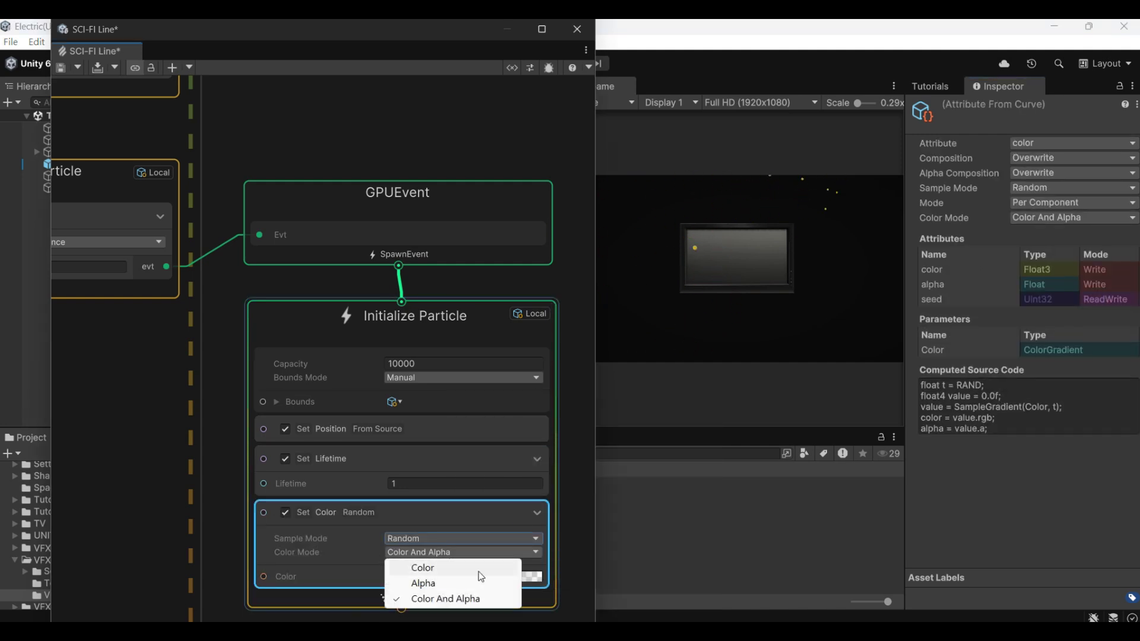
left_click(480, 570)
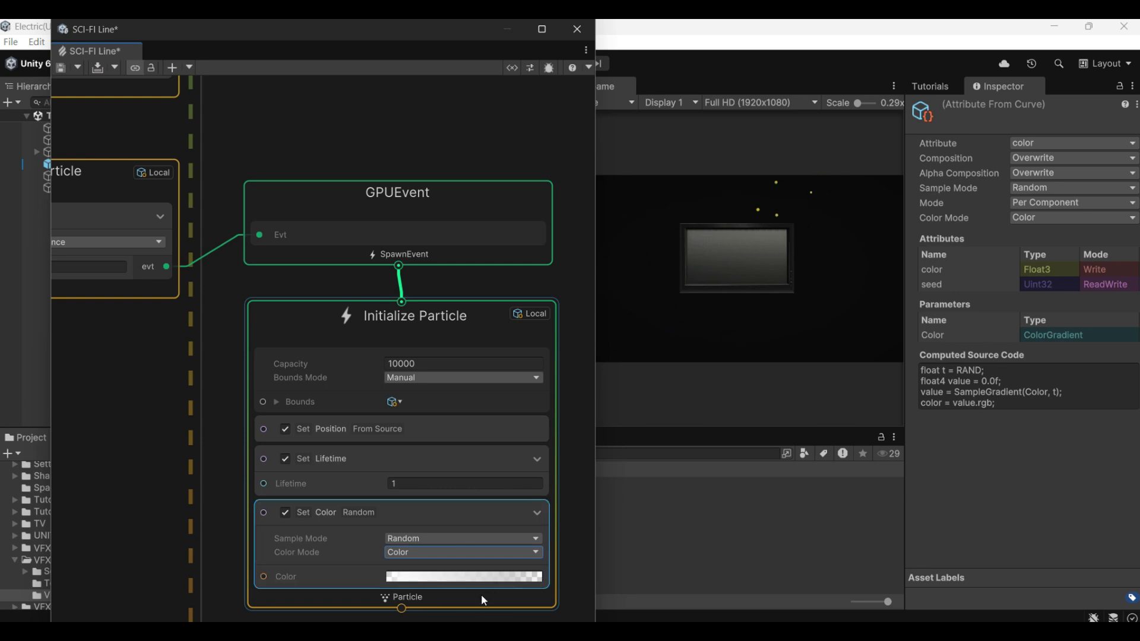
Add a Set Velocity block with Per Component randomness and Y values A 0.3 and B 2.
right_click(482, 600)
left_click(548, 402)
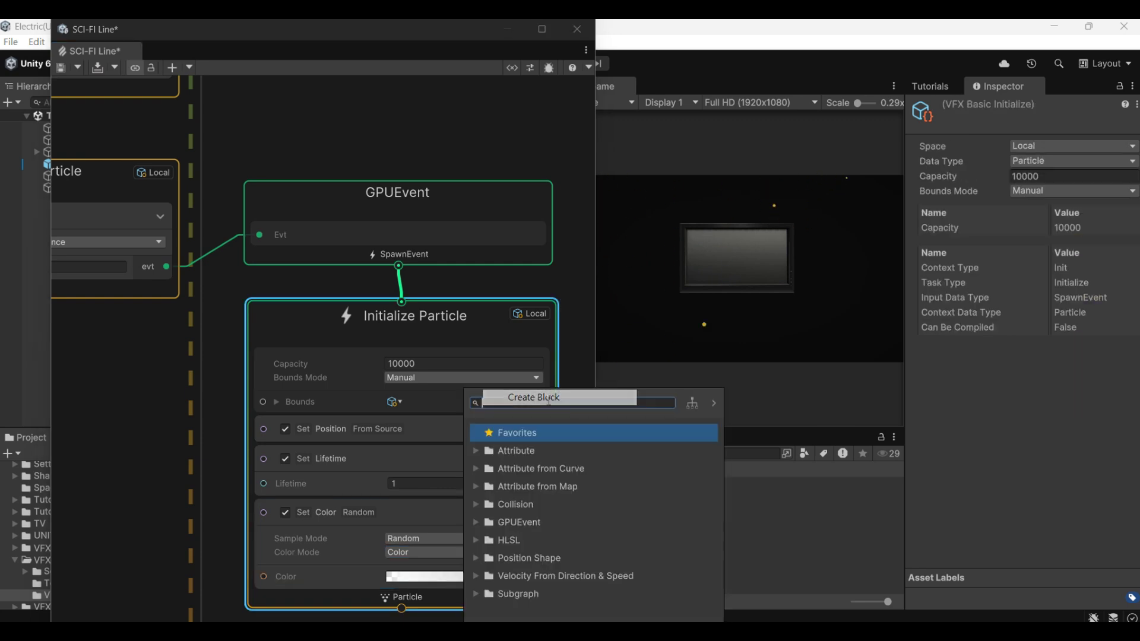
type("set vel")
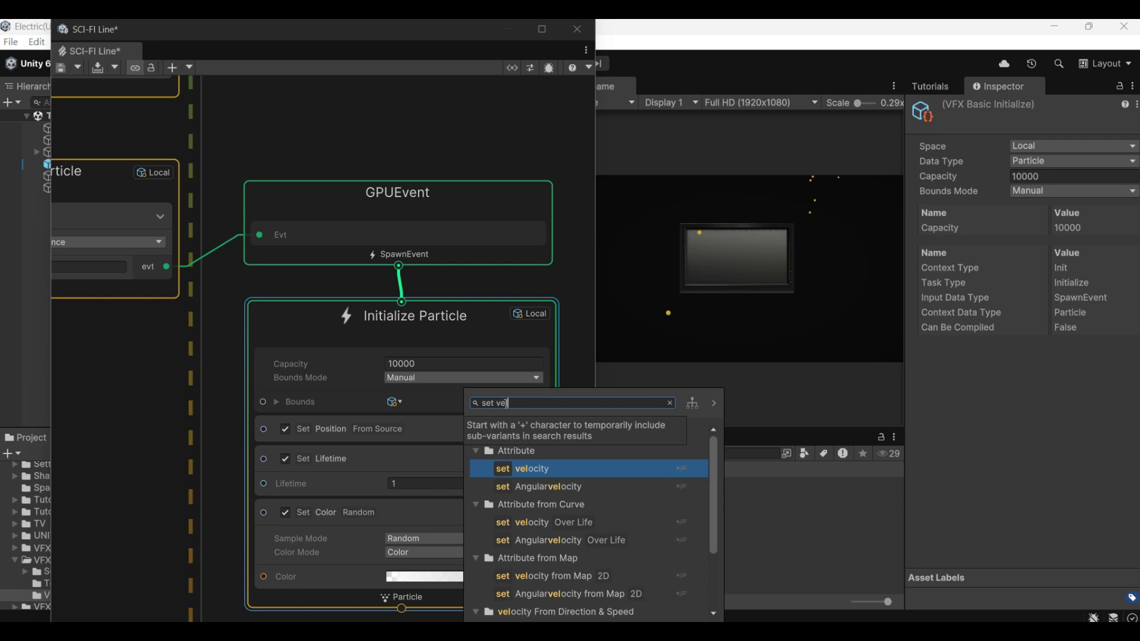
key("Return")
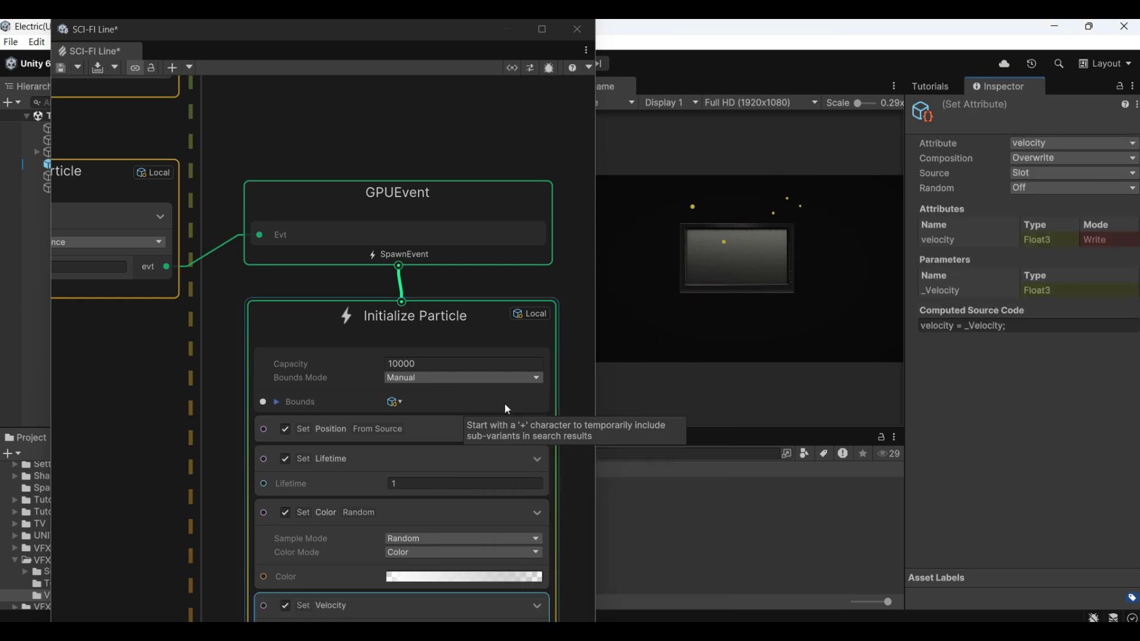
middle_click_drag(564, 452, 537, 214)
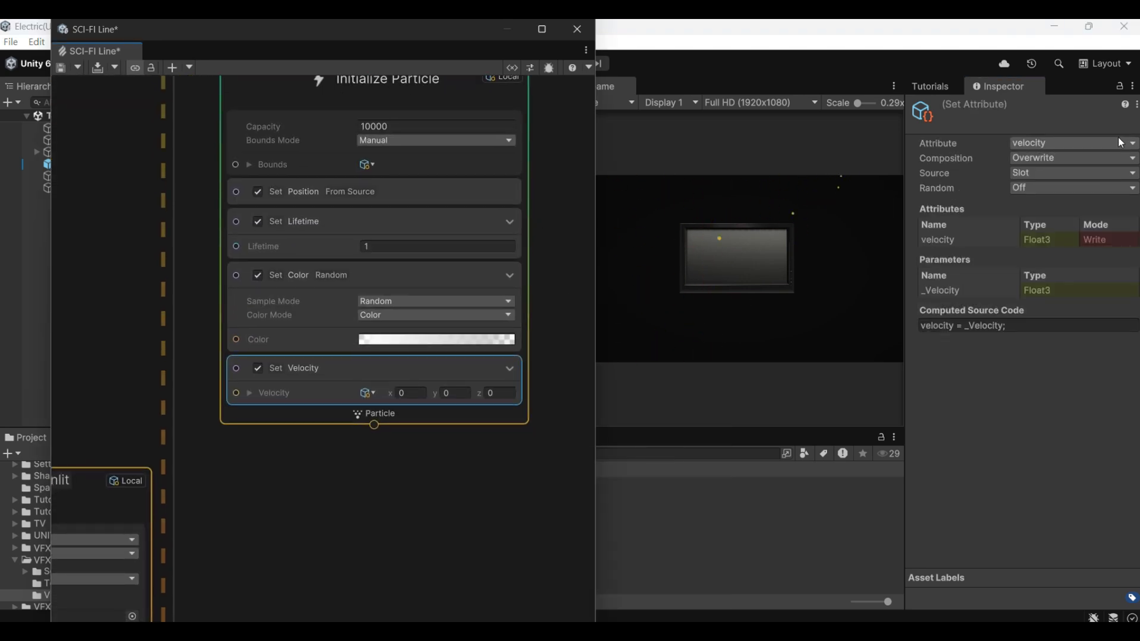
left_click(1070, 190)
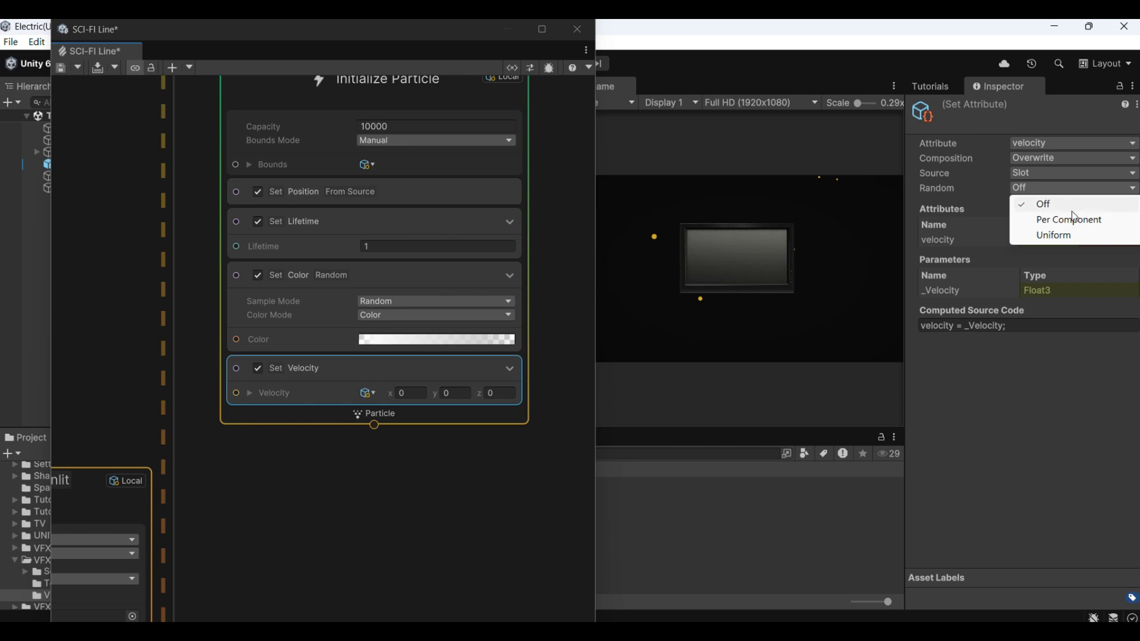
left_click(1075, 219)
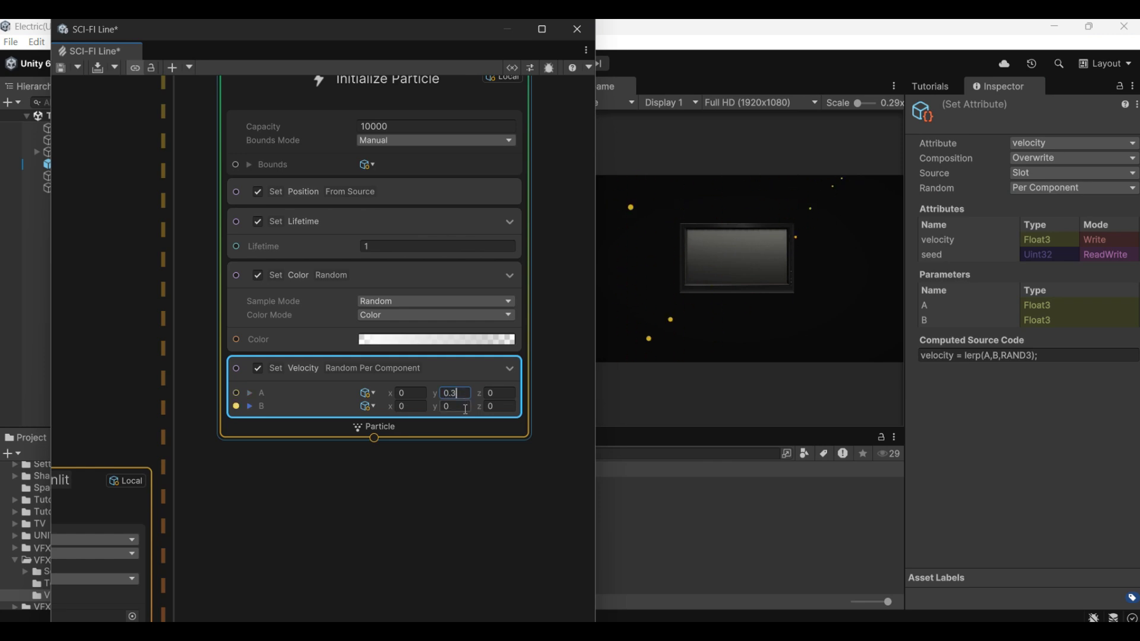
Add an Update Particle context fed by the new Initialize Particle's output.
left_click_drag(373, 437, 374, 462)
type("update")
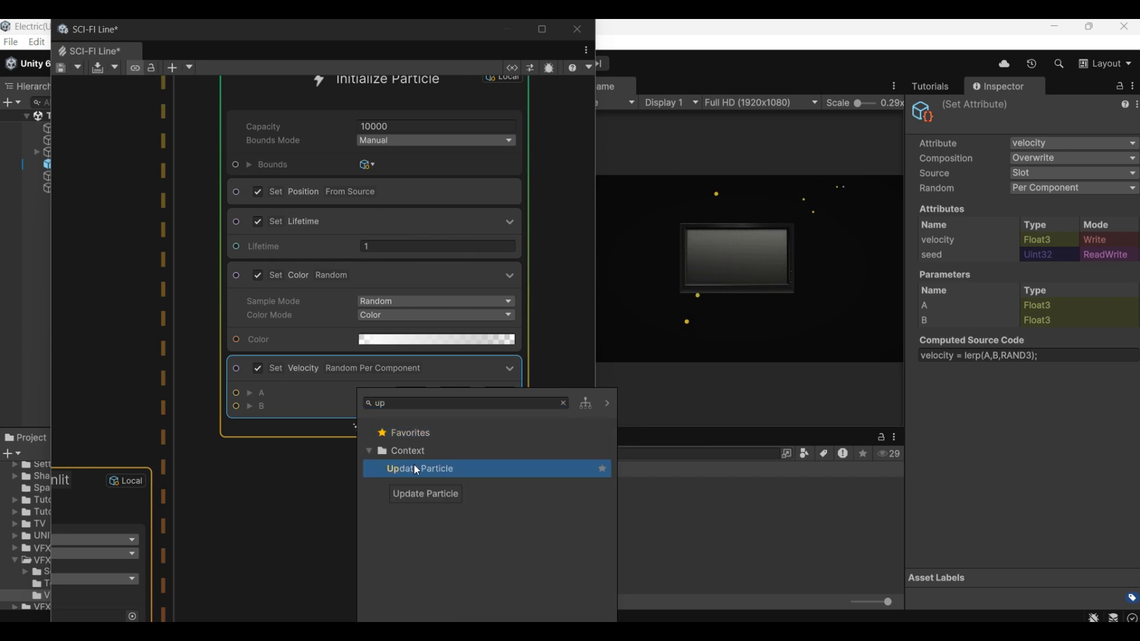
left_click(414, 465)
Add an Output Particle Unlit Mesh context to the new Update Particle and move it close beneath.
scroll(448, 473, "down", 5)
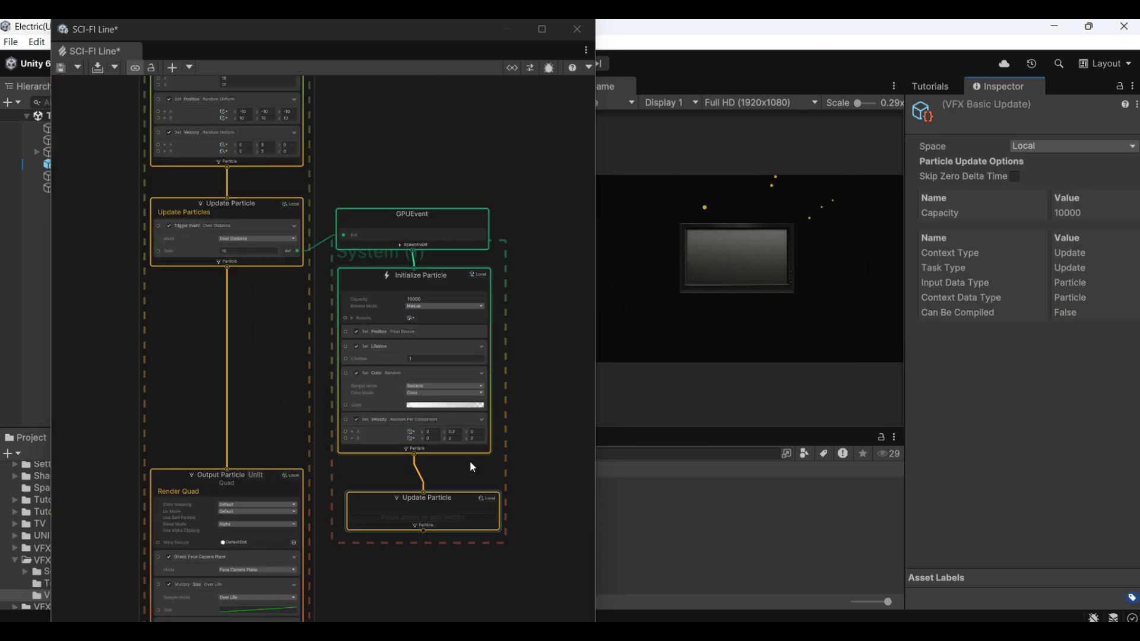
middle_click_drag(471, 460, 486, 342)
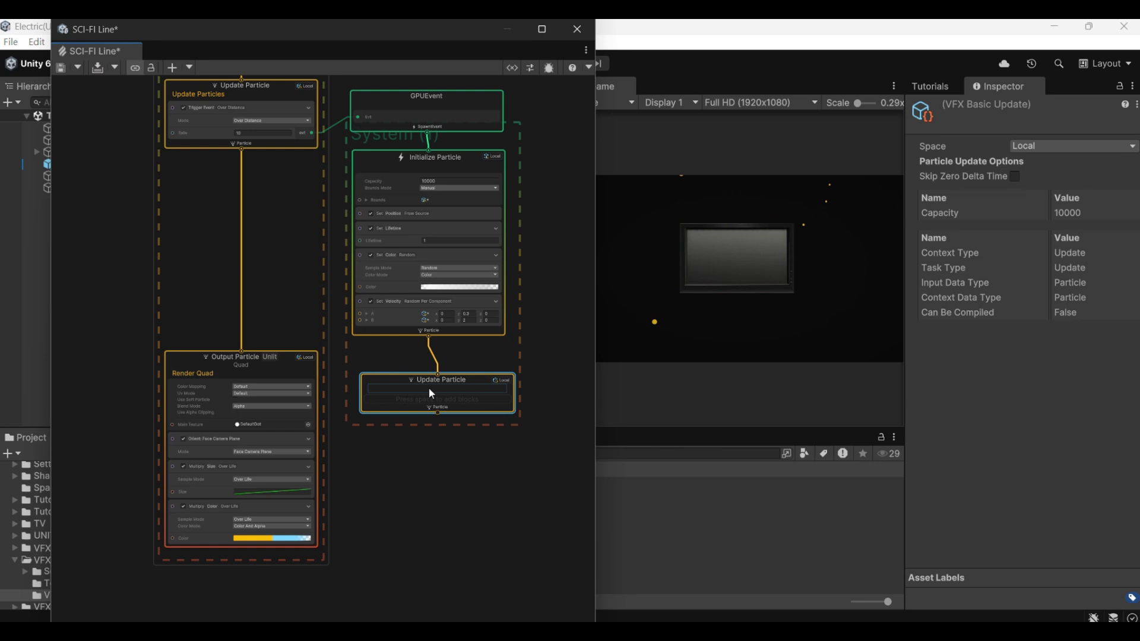
left_click_drag(438, 411, 444, 437)
left_click(423, 449)
scroll(423, 450, "up", 3)
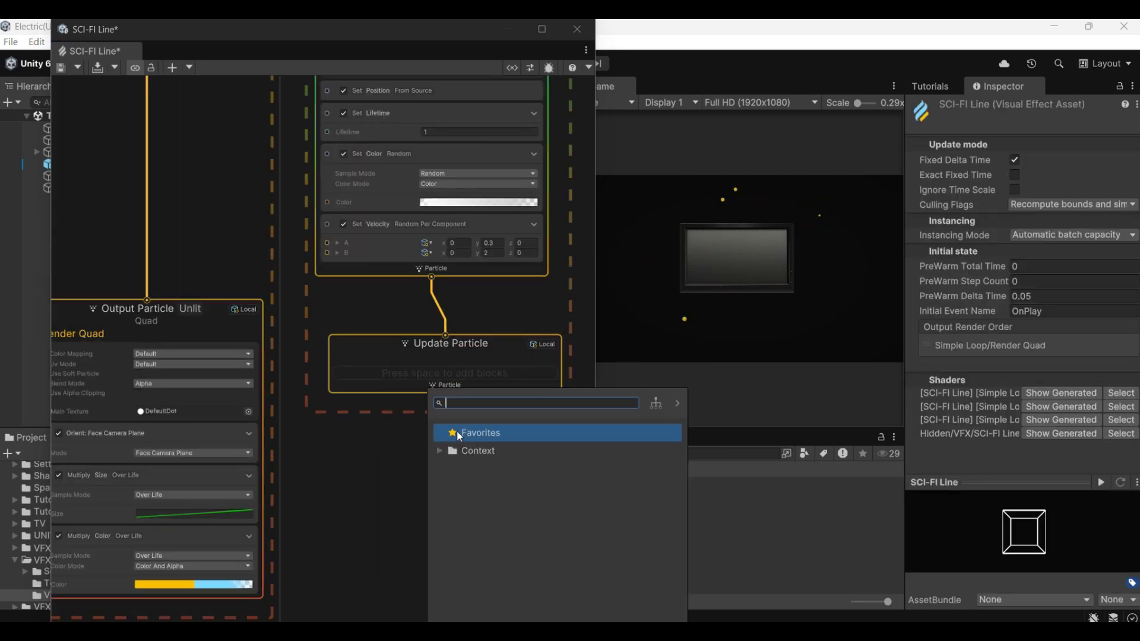
type("par")
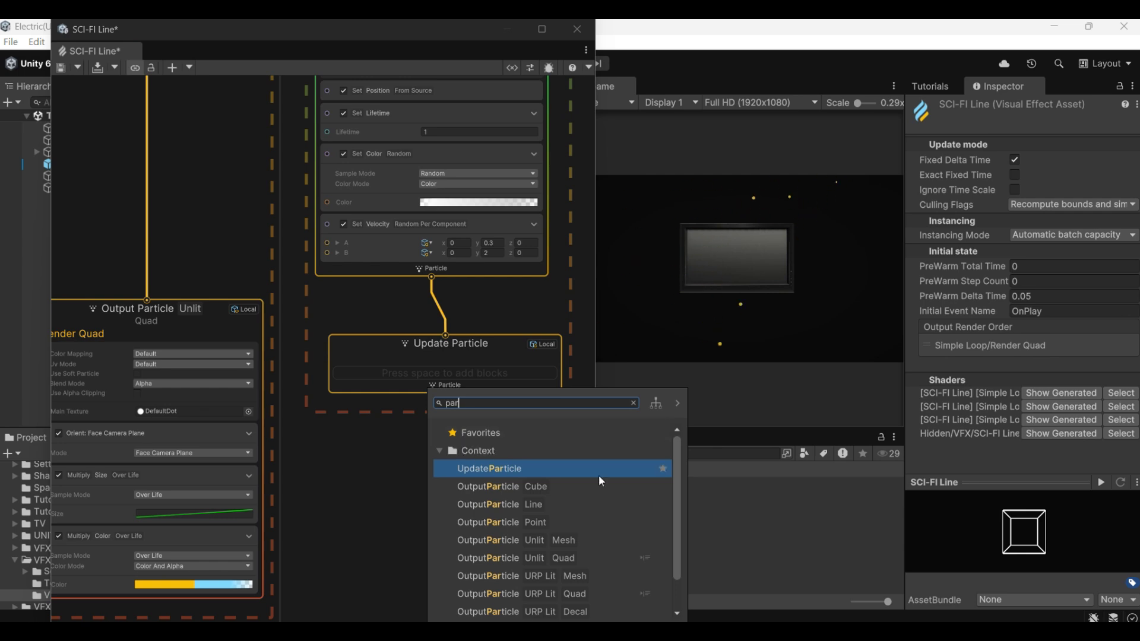
left_click(594, 534)
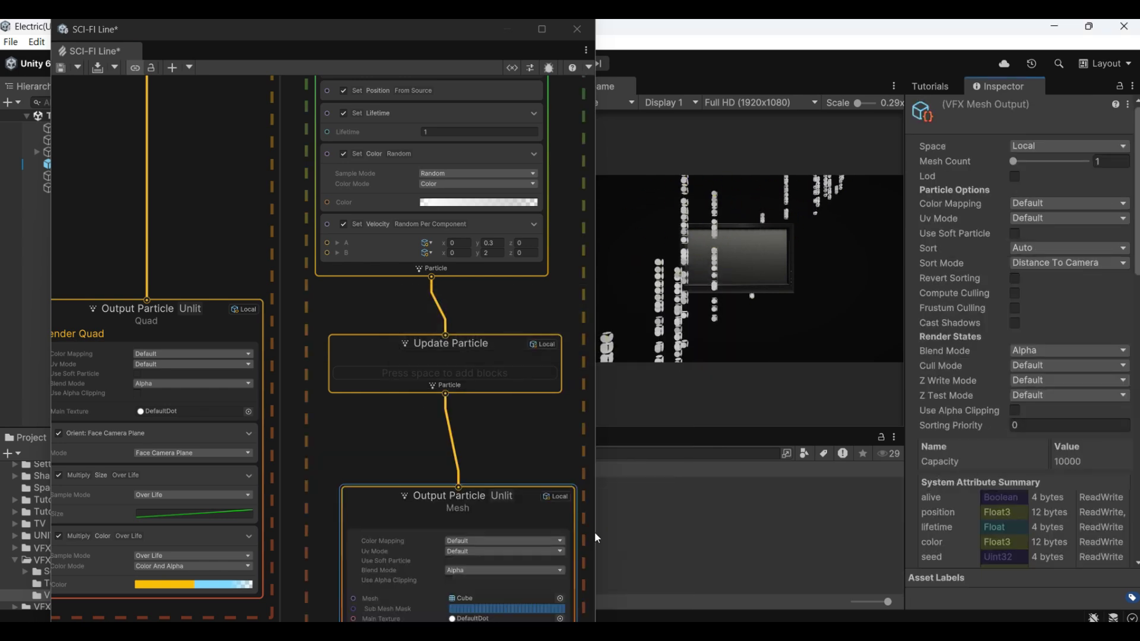
left_click_drag(527, 494, 470, 427)
middle_click_drag(471, 427, 485, 350)
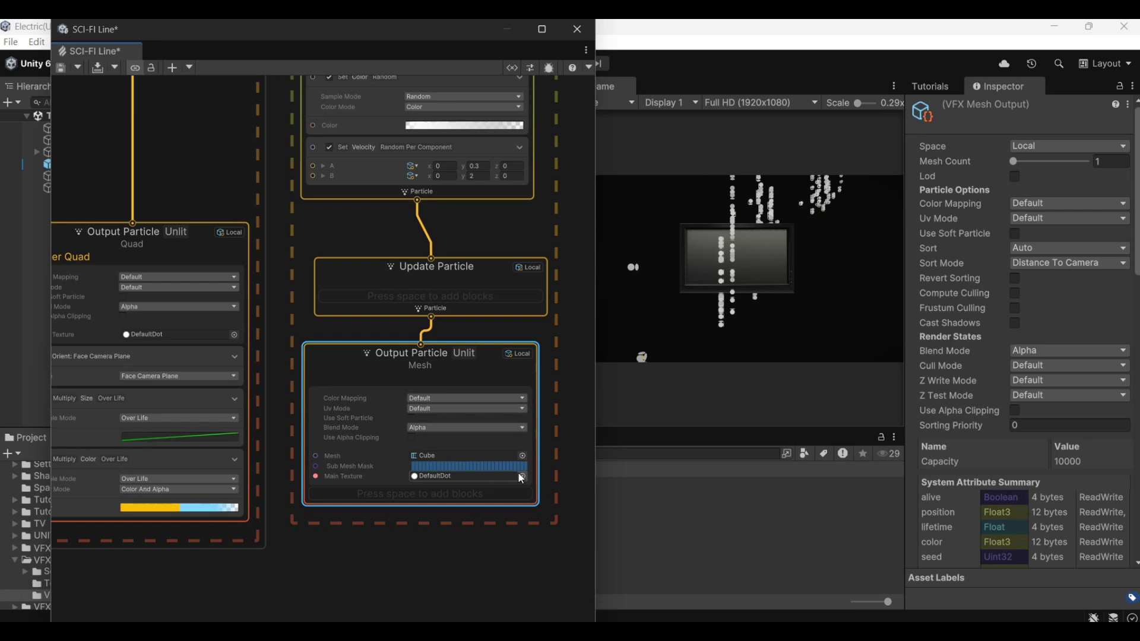
Set the mesh output's main texture to White1px.
left_click(521, 476)
type("whi")
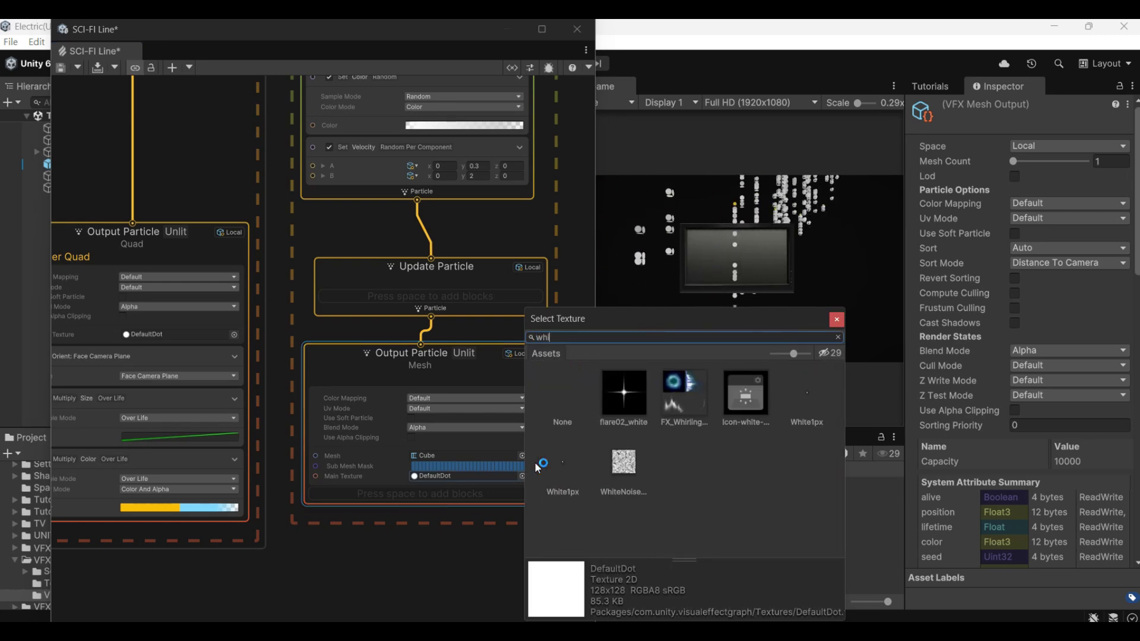
double_click(568, 463)
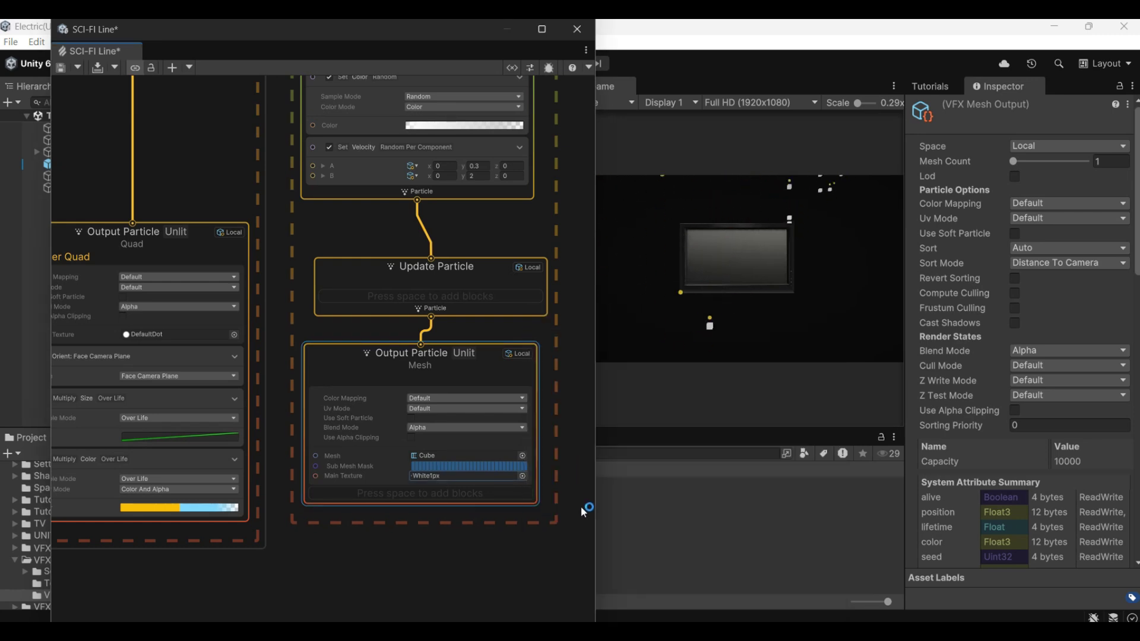
Add a Set Size Over Life block to the mesh output and set its composition to Multiply.
right_click(525, 246)
left_click(621, 251)
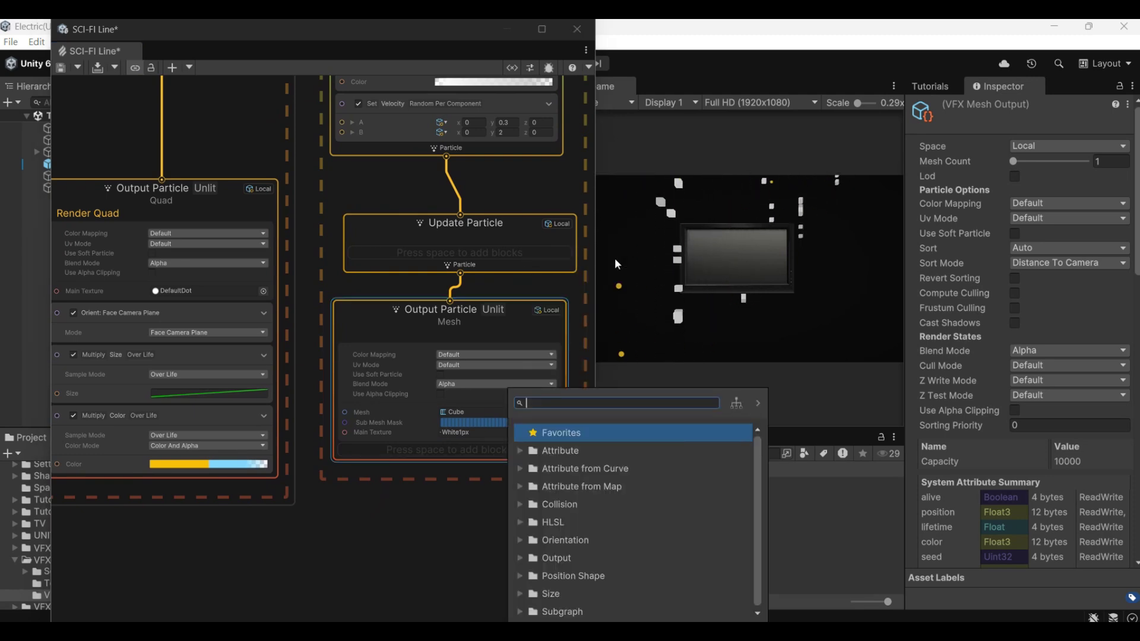
type("set six")
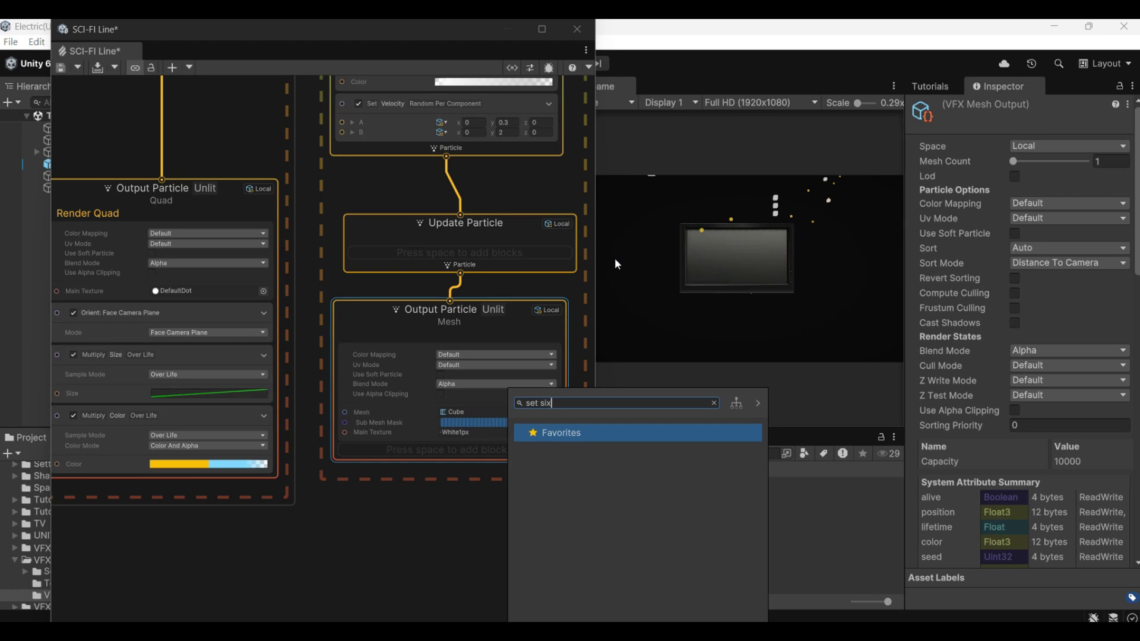
key("BackSpace")
type("z")
key("Down")
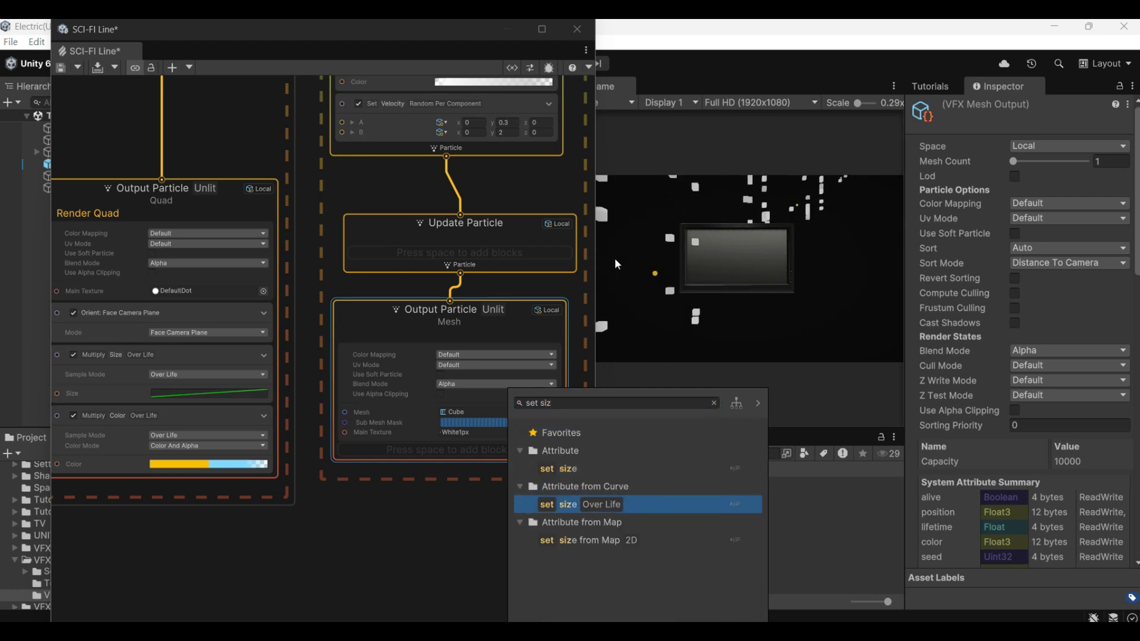
key("Return")
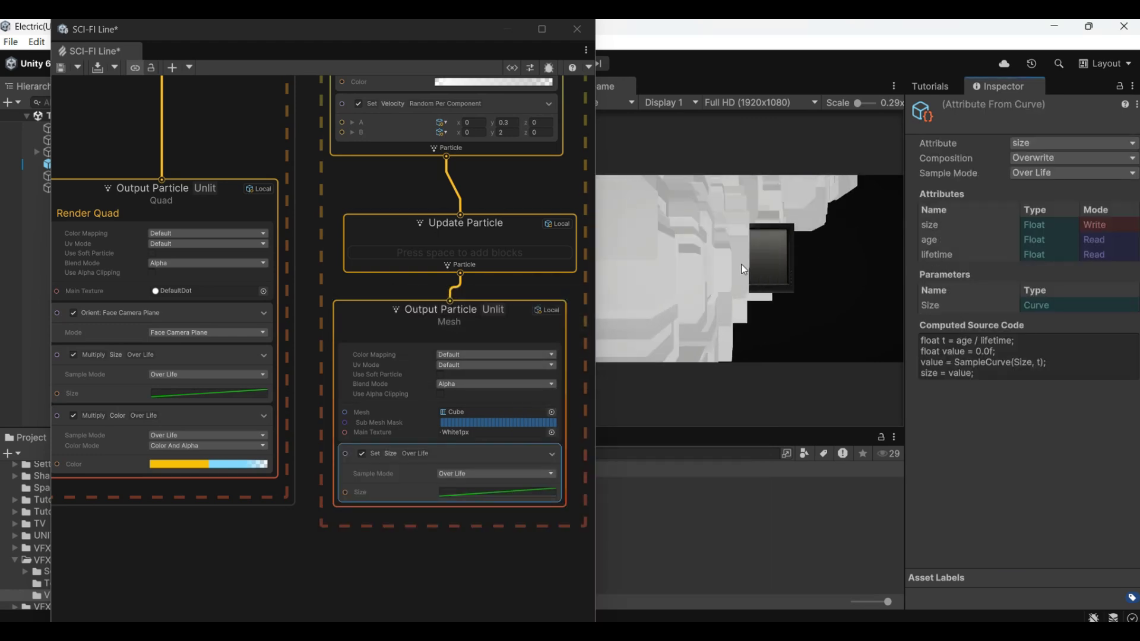
left_click(1062, 157)
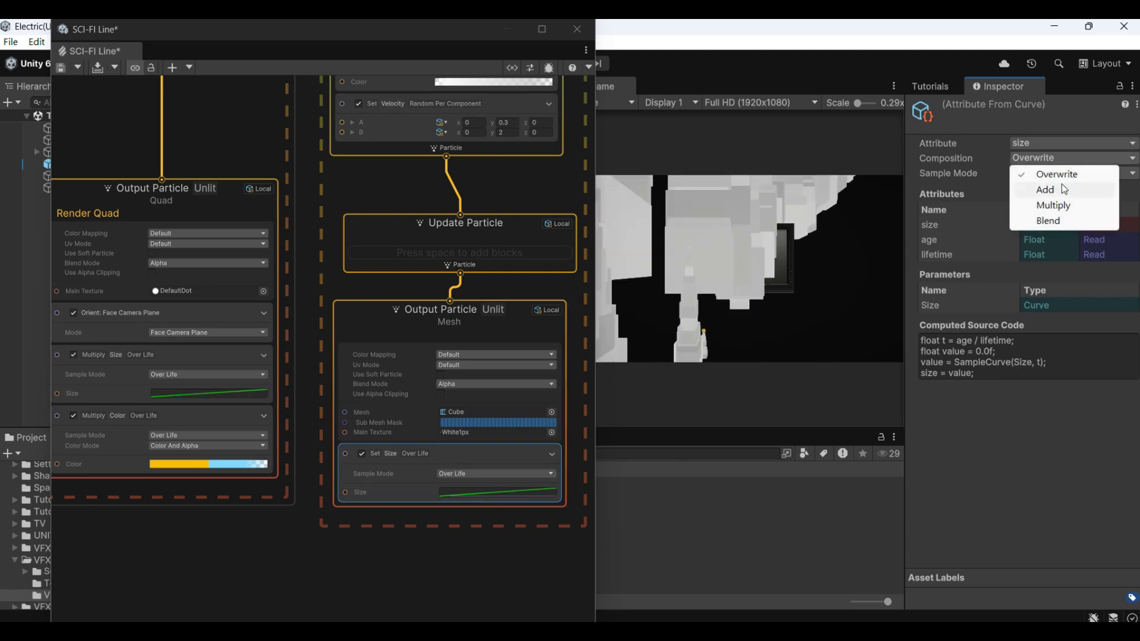
left_click(1053, 206)
Shape the mesh size curve to rise quickly to about 1 at 0.16, hold a slightly falling plateau, and drop to 0 at the end.
left_click(497, 493)
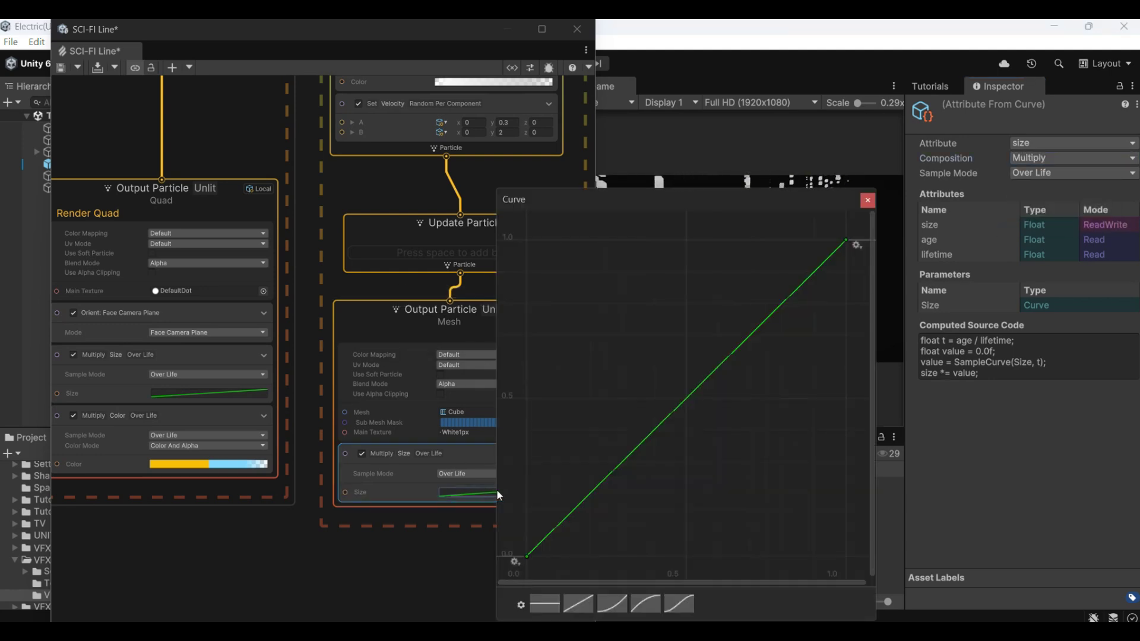
double_click(567, 523)
left_click_drag(567, 523, 580, 249)
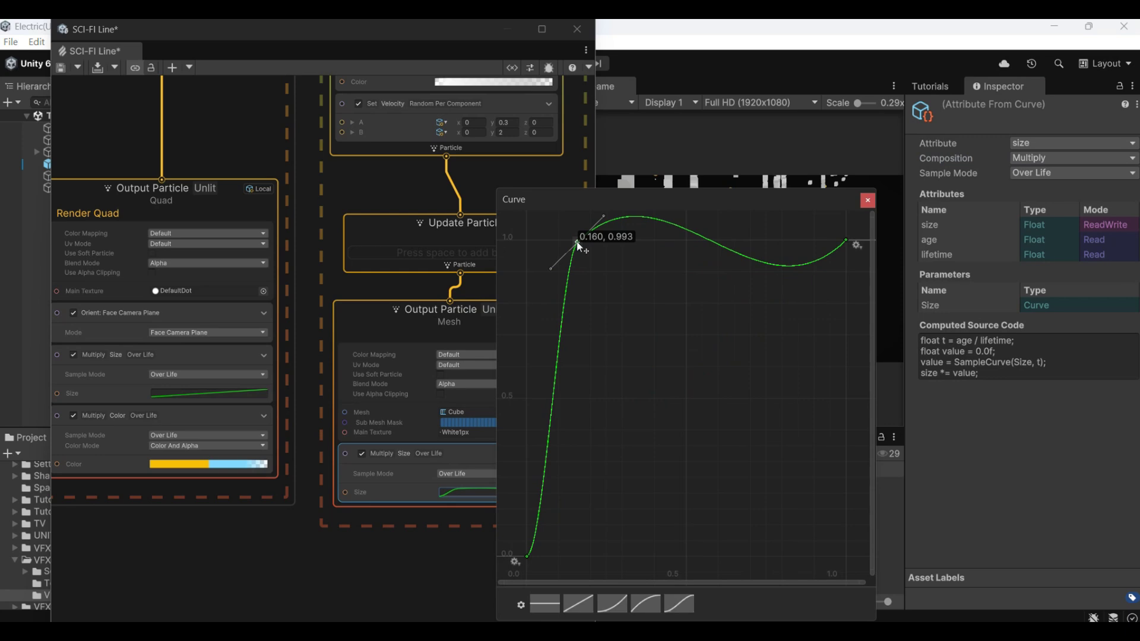
double_click(775, 264)
left_click_drag(776, 264, 774, 249)
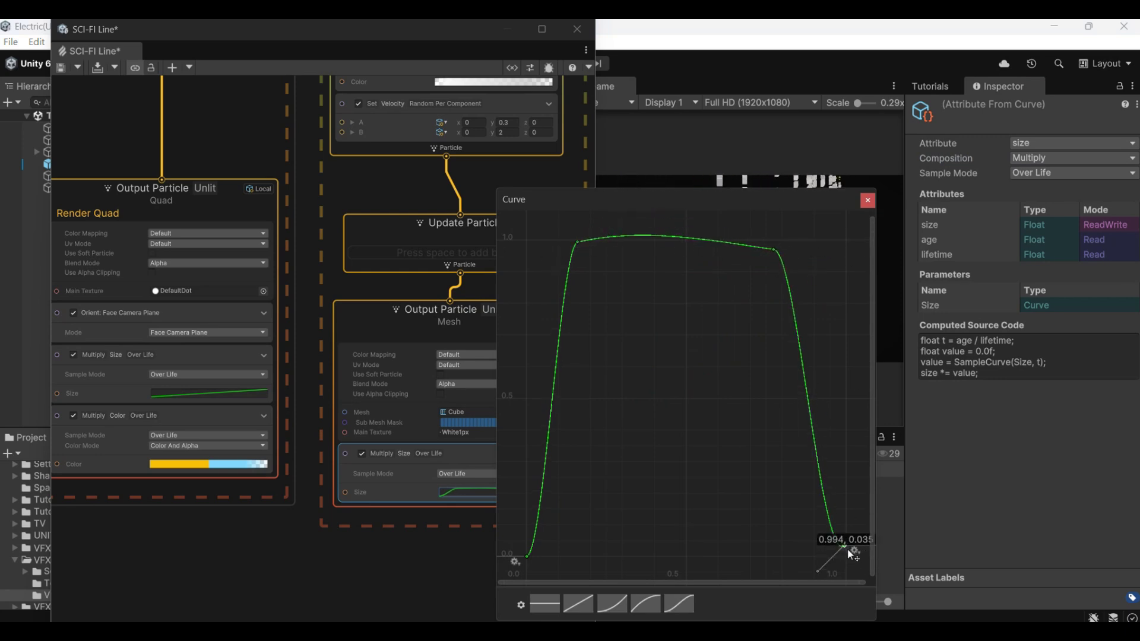
left_click_drag(847, 549, 847, 572)
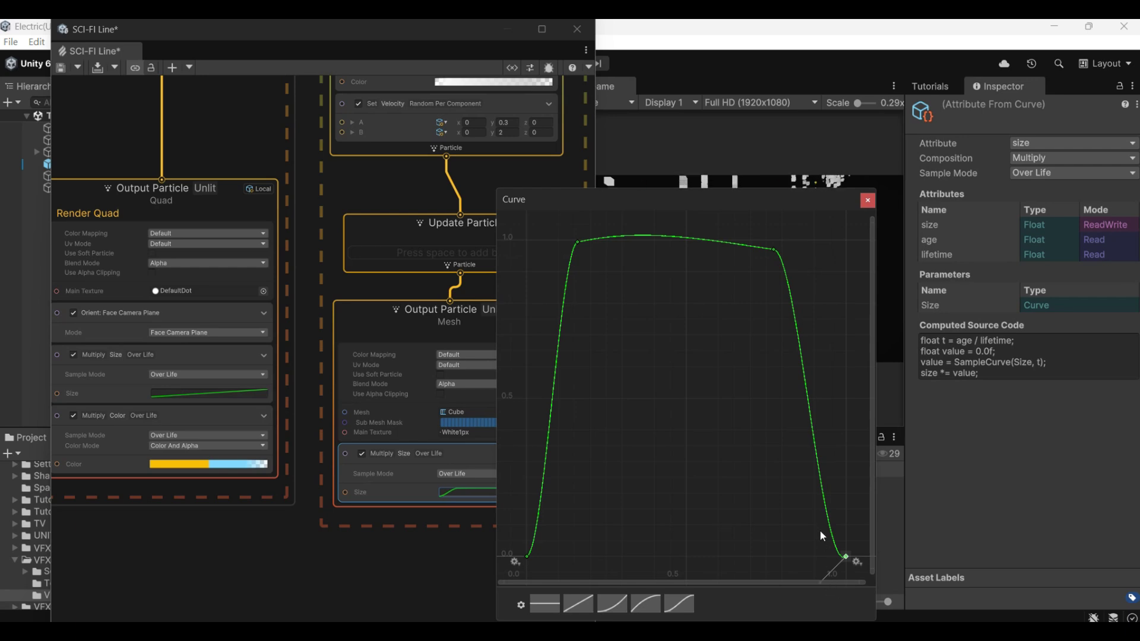
scroll(761, 464, "down", 1)
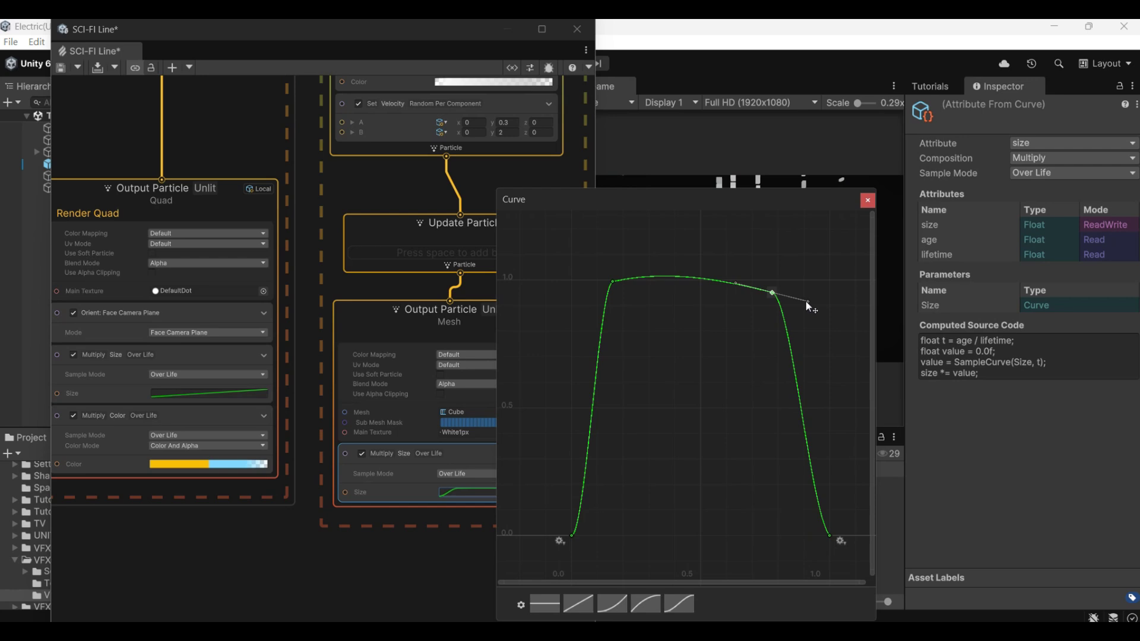
left_click_drag(771, 293, 766, 301)
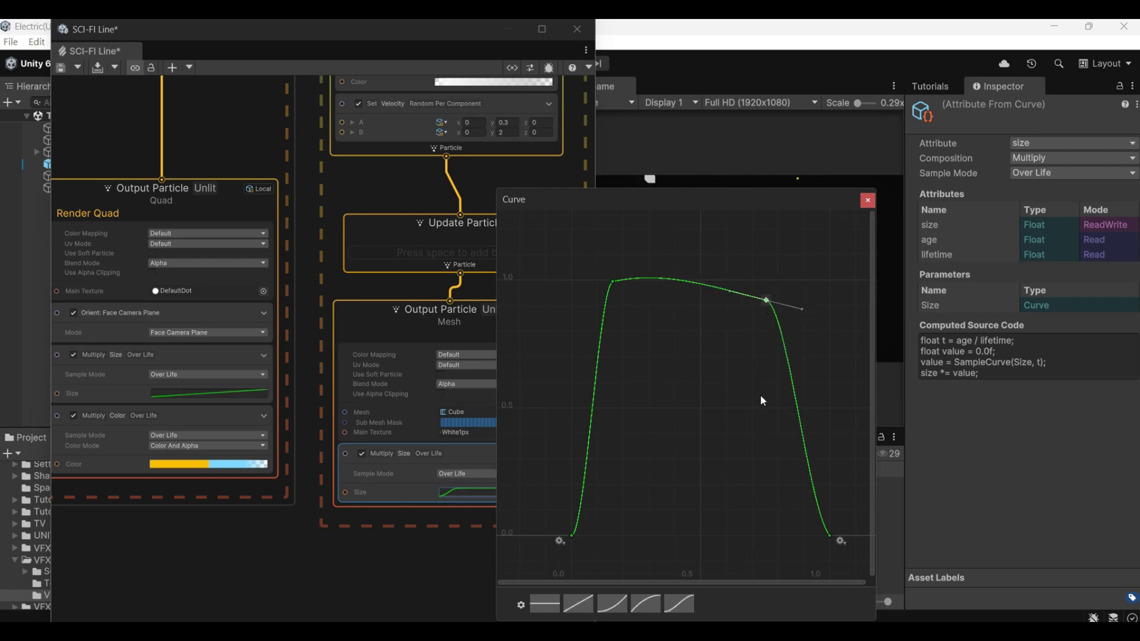
left_click(866, 202)
Delete the Output Particle Unlit Quad context from the original Simple Loop system.
scroll(322, 186, "down", 4)
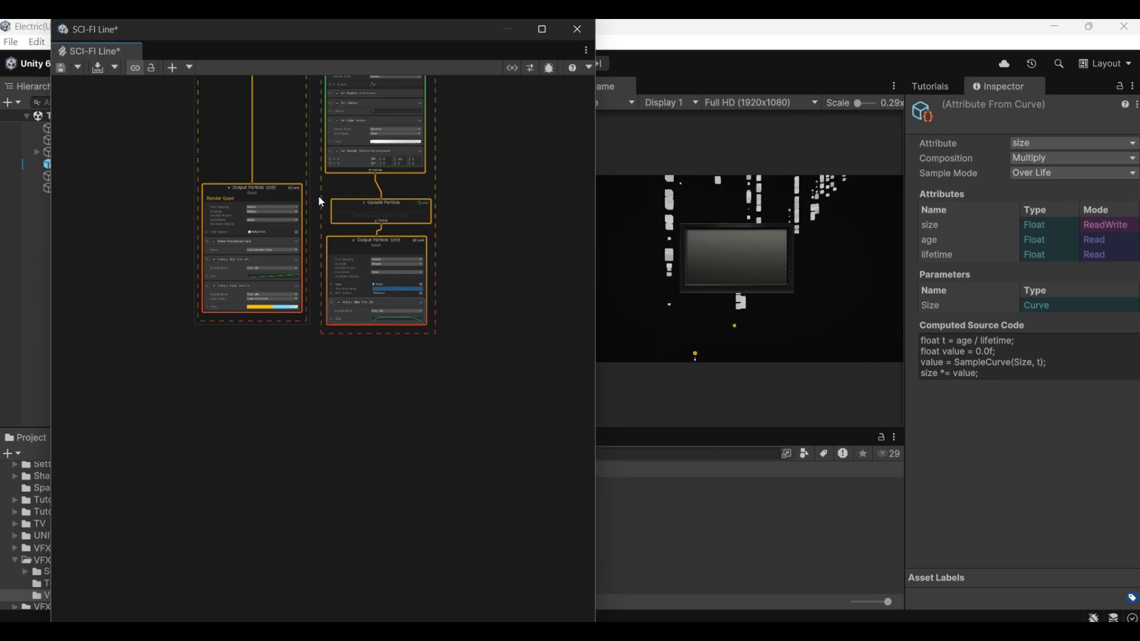
middle_click_drag(320, 200, 390, 342)
left_click_drag(204, 269, 323, 491)
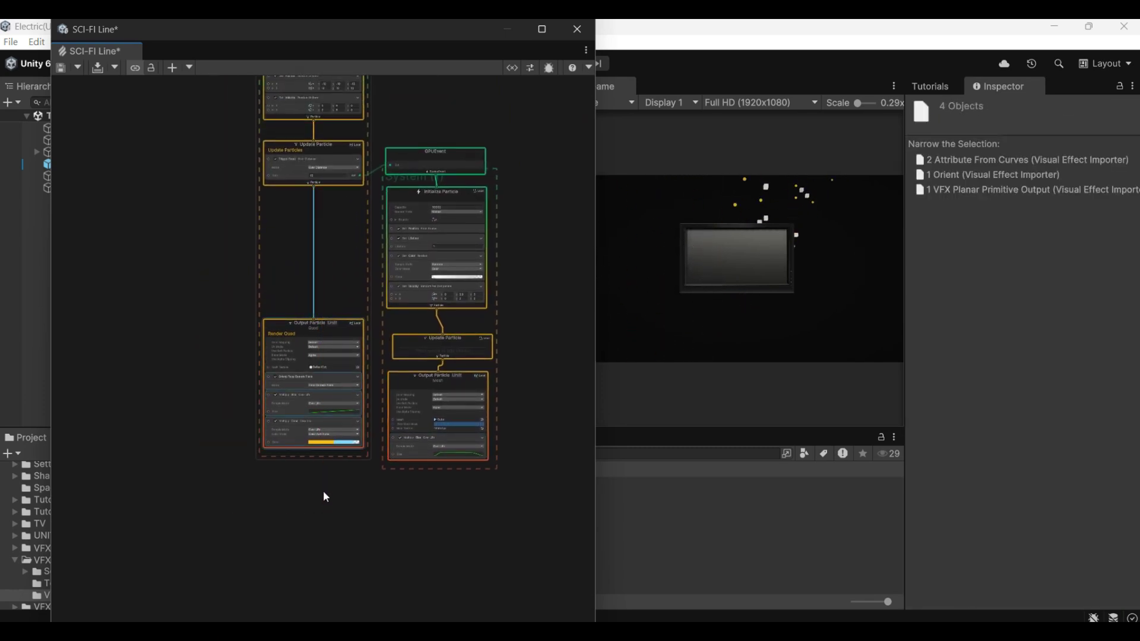
key("Delete")
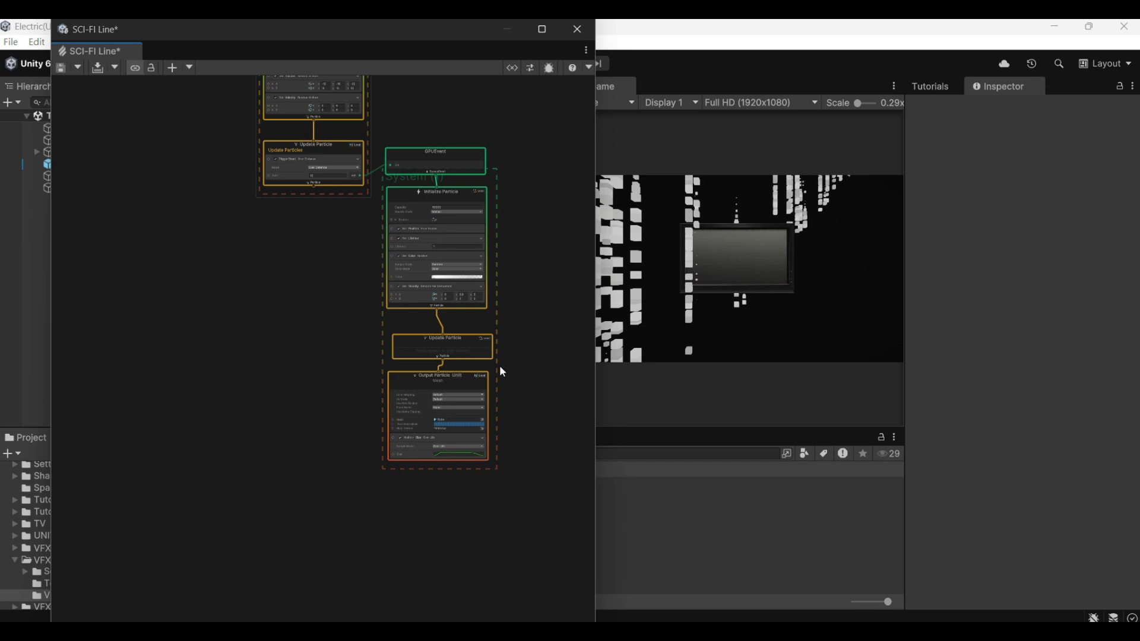
Set the start color of the trail particles' Set Color gradient to green RGB 6, 202, 22 with intensity 3.
scroll(468, 296, "up", 7)
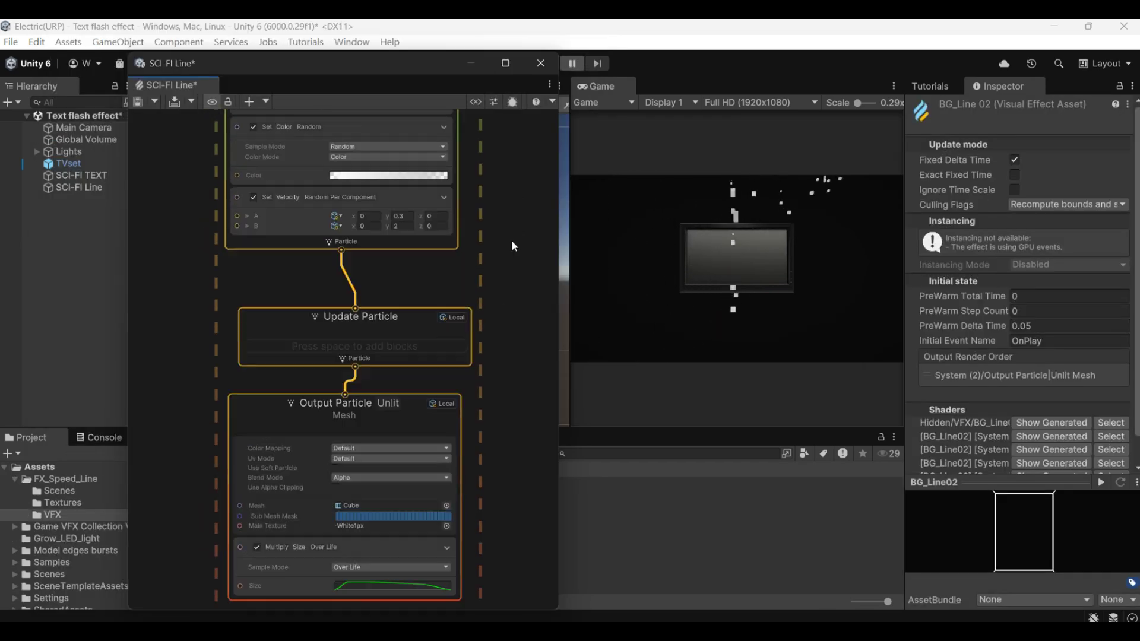
middle_click_drag(511, 245, 506, 409)
scroll(506, 409, "up", 2)
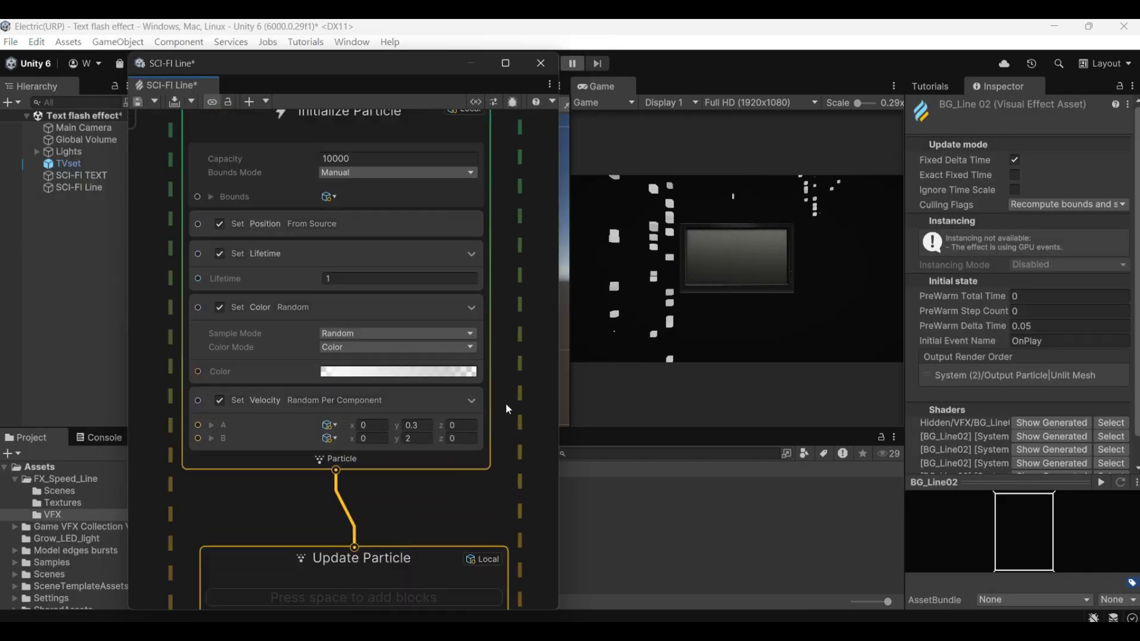
left_click(444, 372)
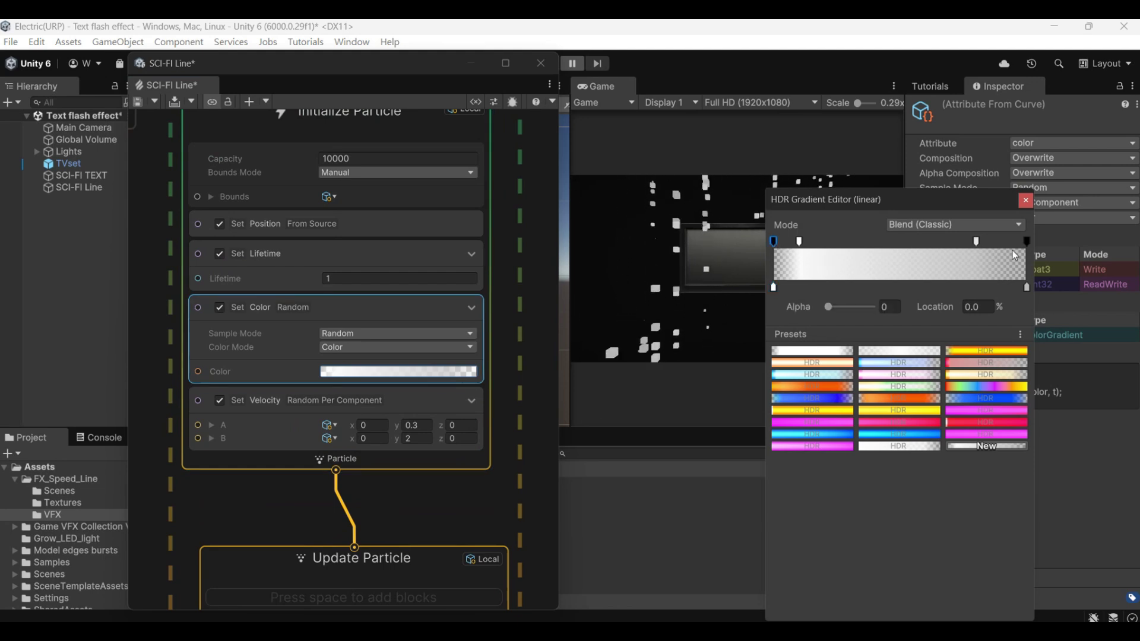
left_click(773, 287)
left_click(853, 307)
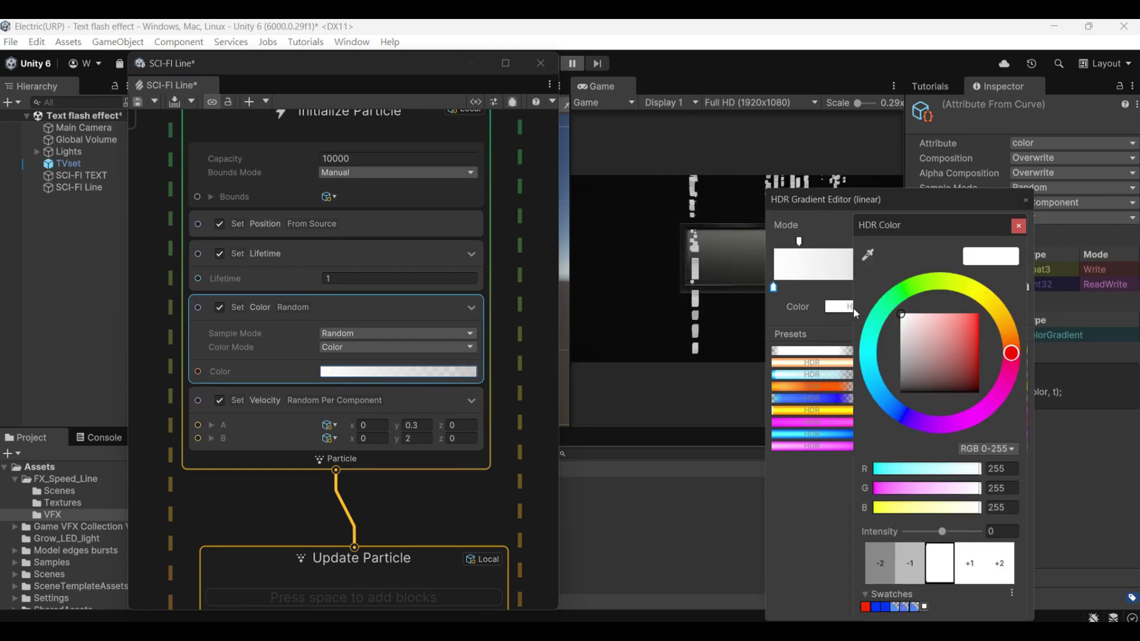
left_click(977, 330)
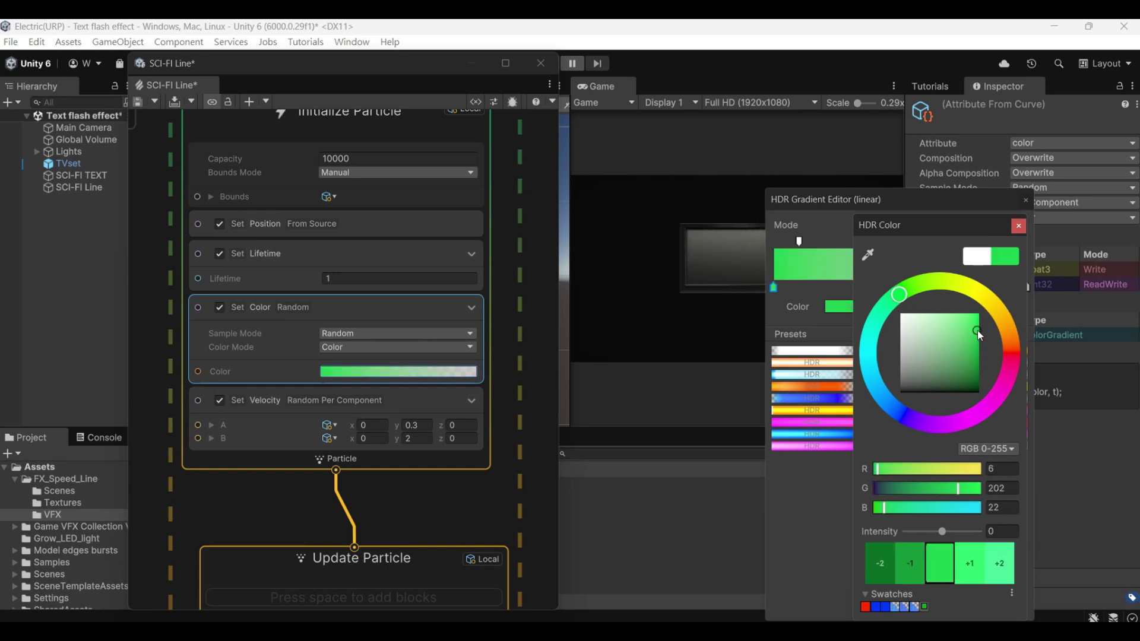
left_click(1002, 532)
type("3")
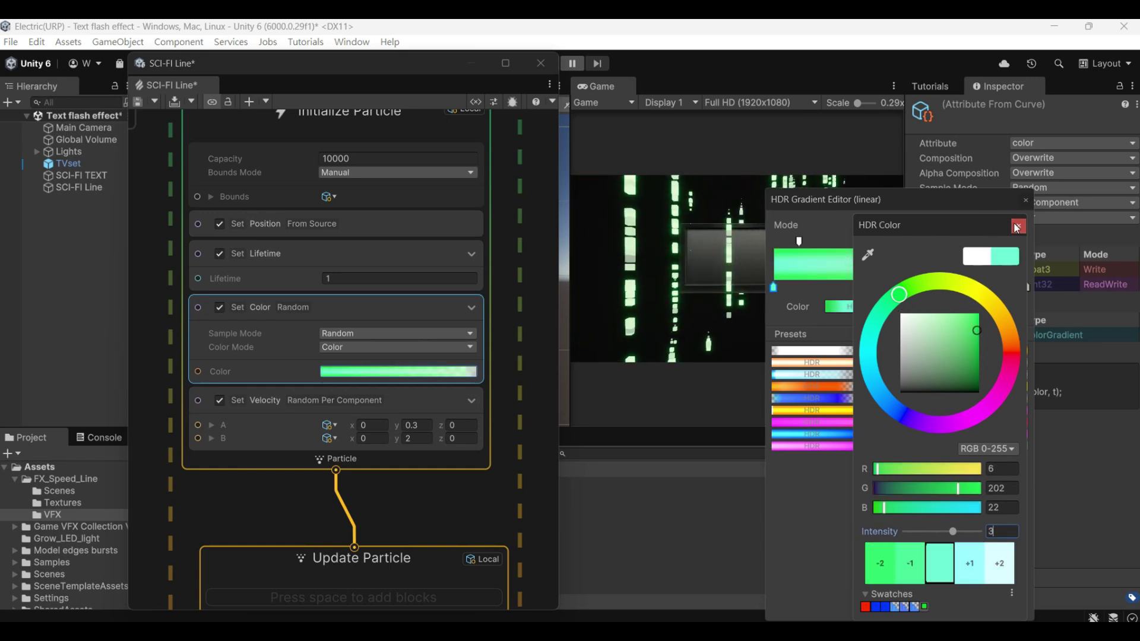
left_click(1018, 226)
Remove the gradient's alpha key at 80% and set its end color to green RGB 0, 204, 35 with intensity 2.
left_click(977, 241)
key("Delete")
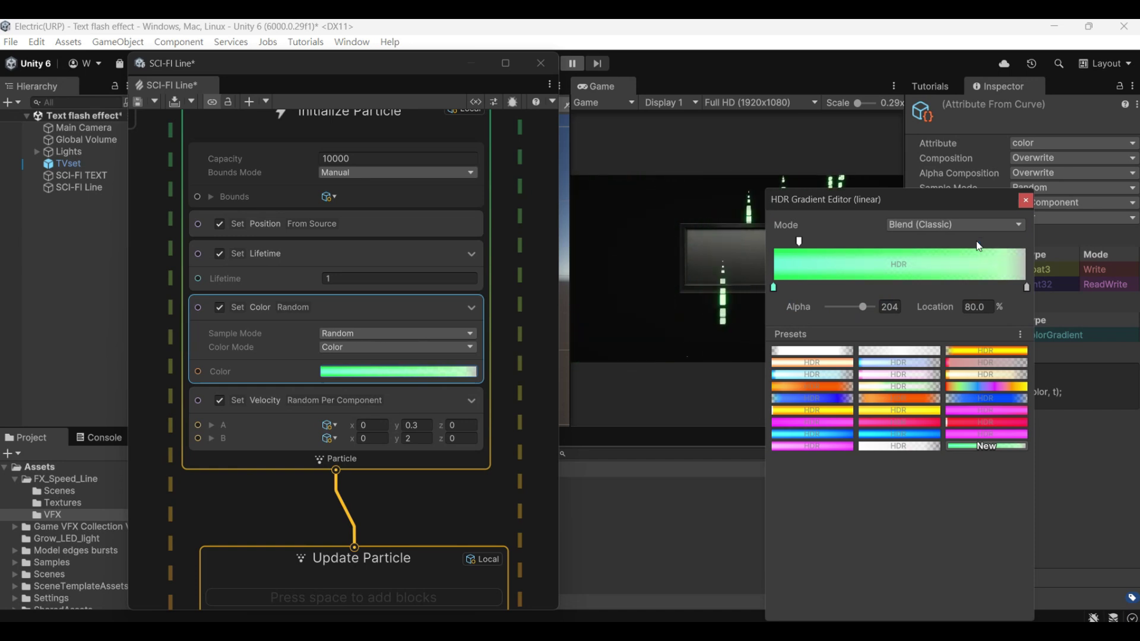
left_click(1025, 286)
left_click(846, 308)
left_click(880, 299)
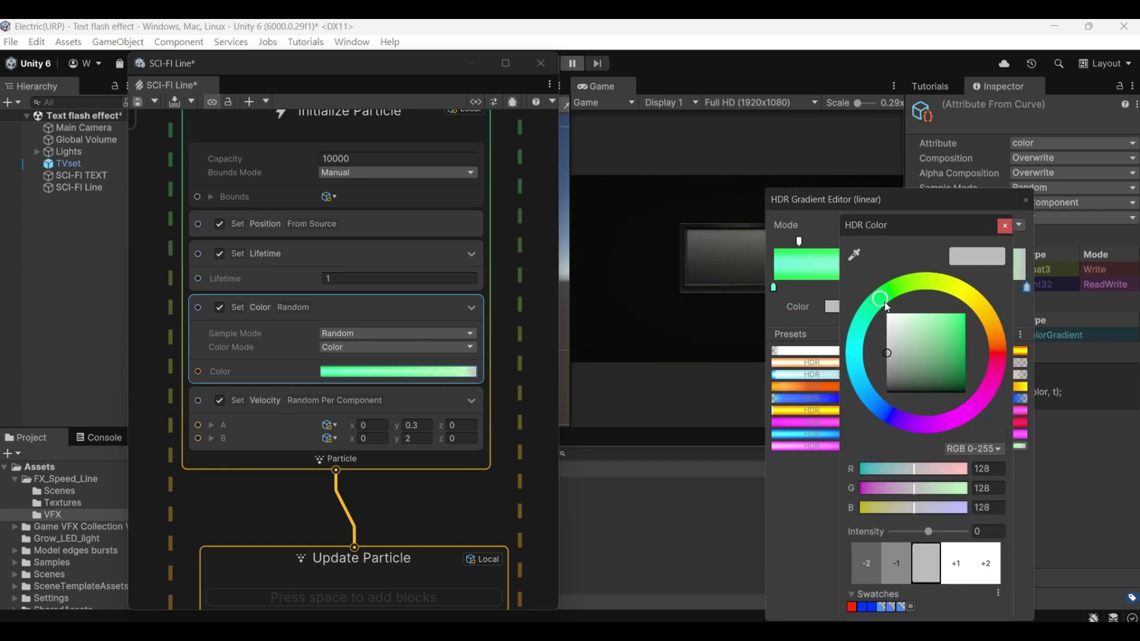
left_click(967, 330)
left_click(988, 532)
type("2")
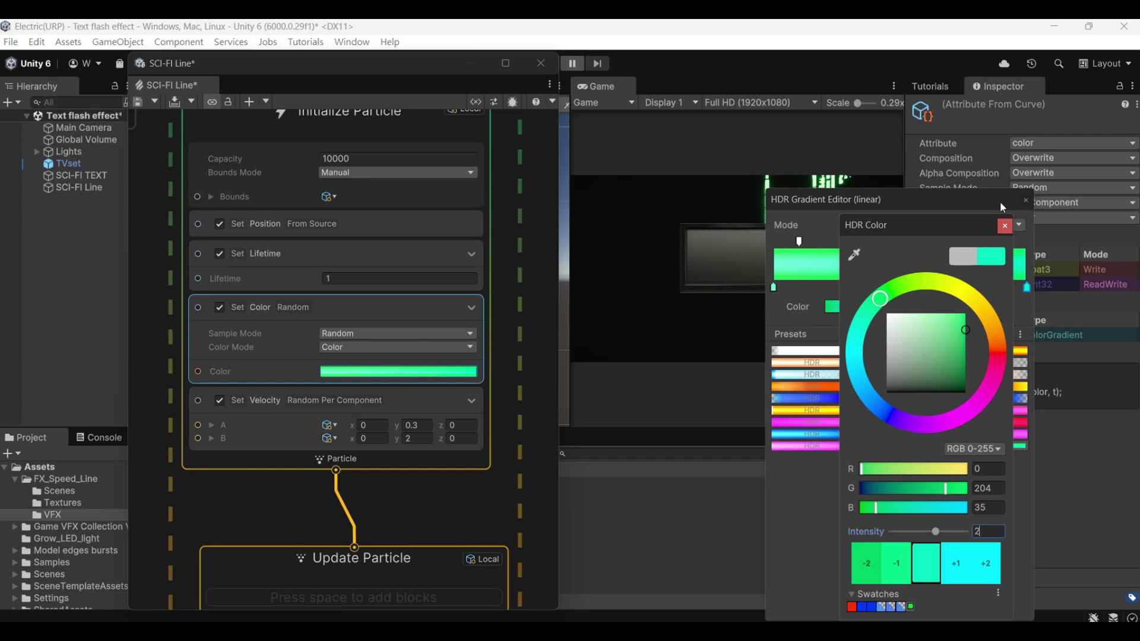
left_click(1025, 201)
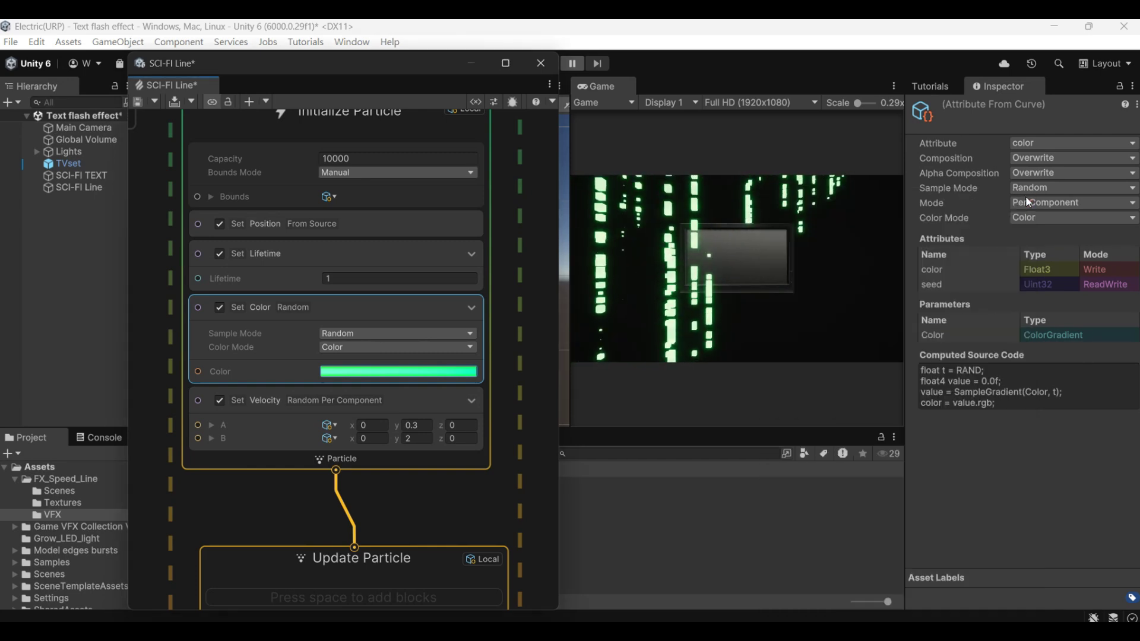
Lower the plateau of the mesh output's size curve, placing its first upper key at about 0.12, 0.84.
scroll(308, 358, "down", 5)
middle_click_drag(211, 345, 298, 233)
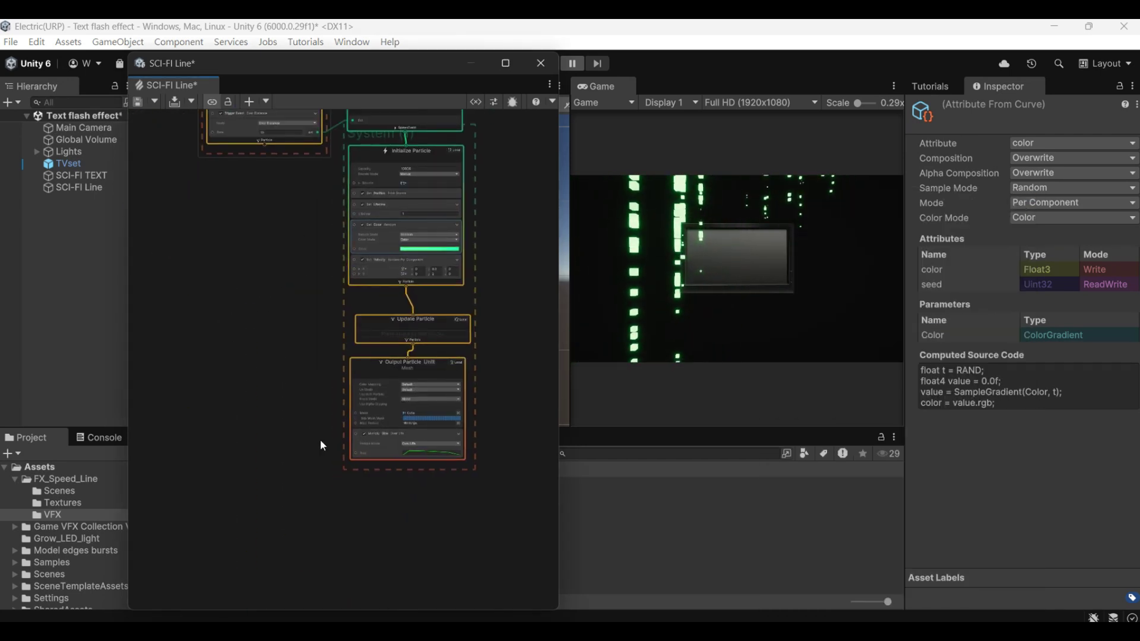
scroll(319, 439, "up", 2)
left_click(483, 456)
left_click_drag(555, 244, 558, 285)
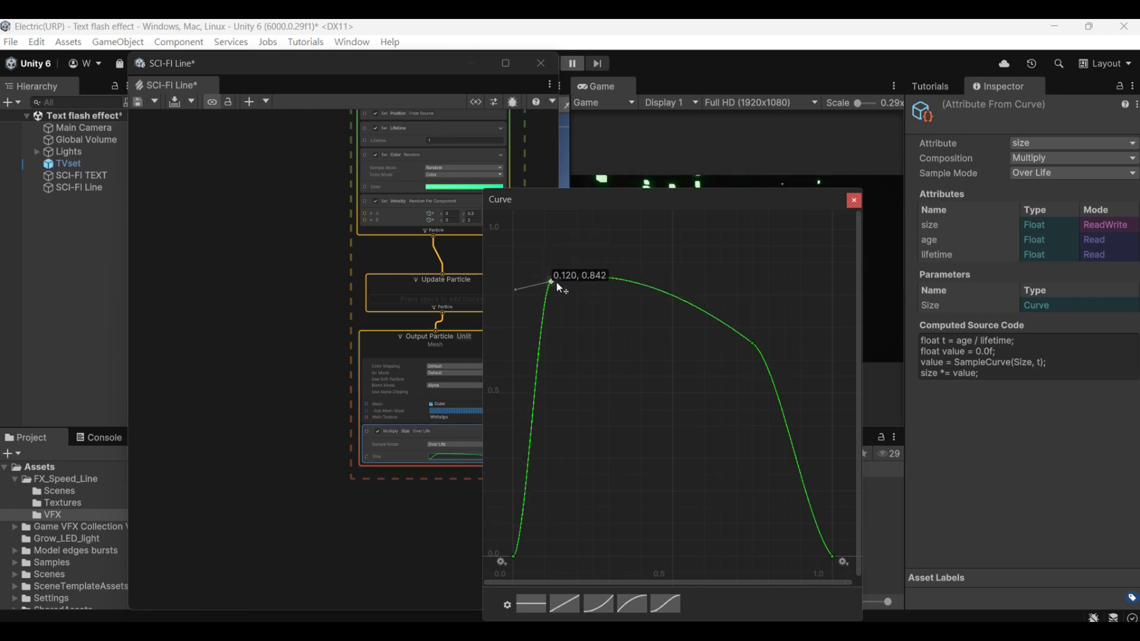
left_click(854, 201)
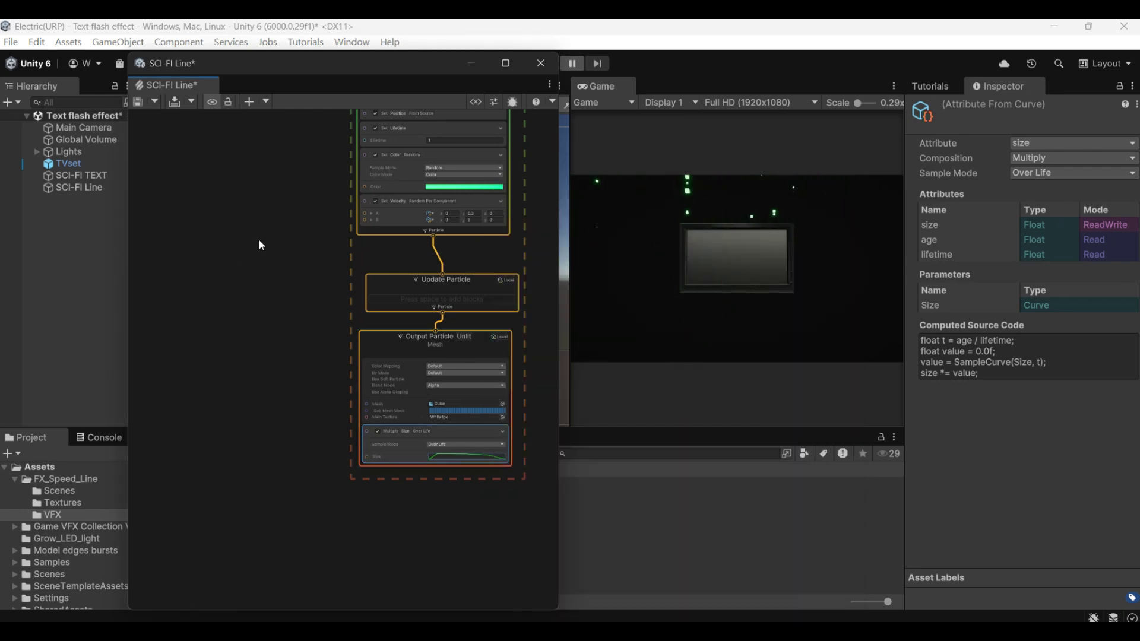
Set the Constant Spawn Rate of the Base Loop spawn system to 80.
scroll(259, 239, "down", 5)
scroll(354, 187, "up", 8)
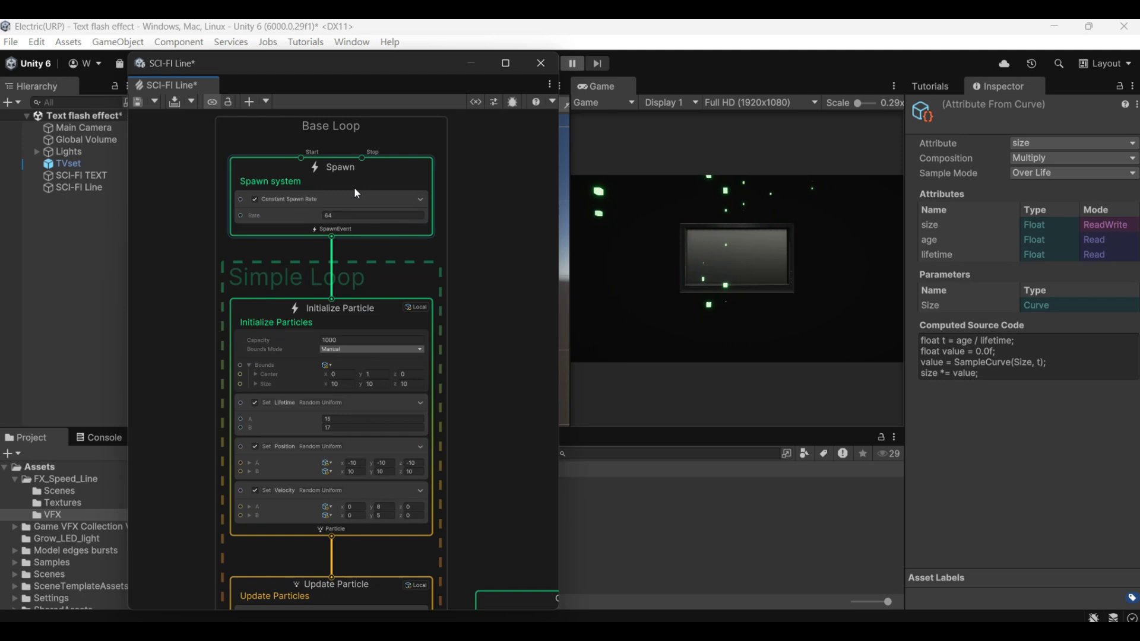
left_click(346, 214)
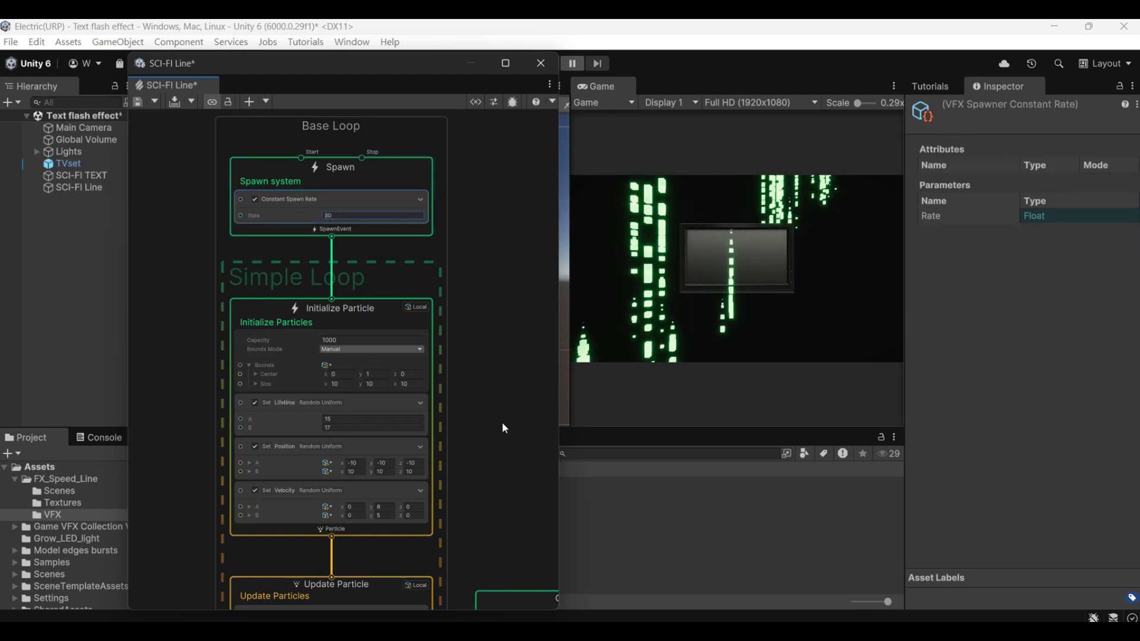
Move the graph window off the Scene view and switch the Scene view from 2D to 3D.
middle_click_drag(492, 456, 508, 302)
scroll(483, 384, "up", 1)
scroll(485, 390, "up", 3)
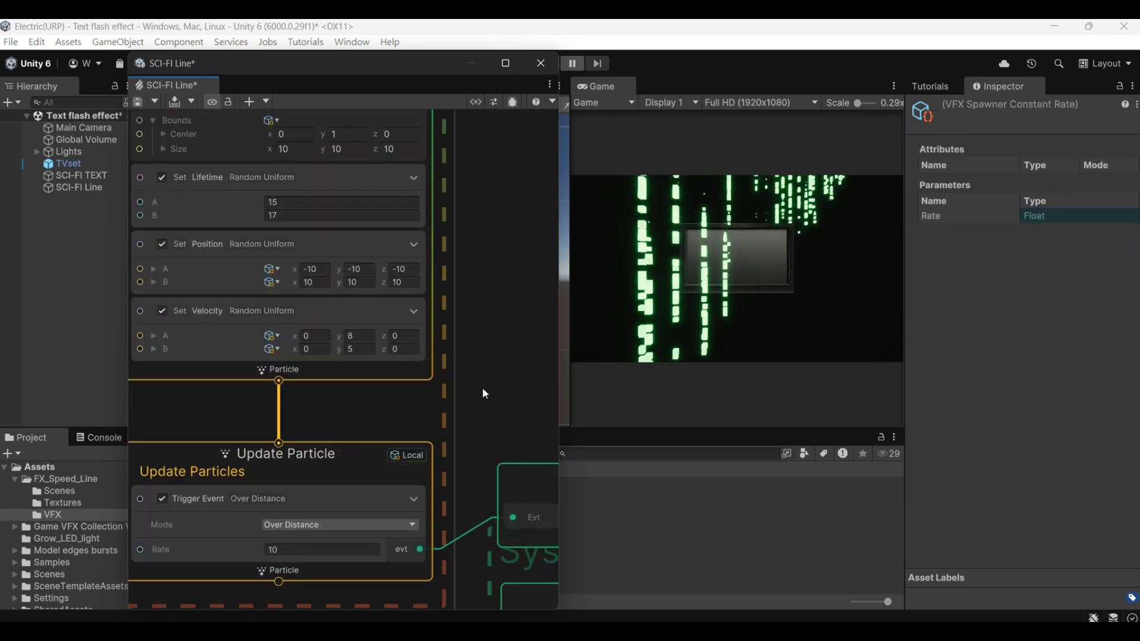
left_click_drag(404, 62, 597, 360)
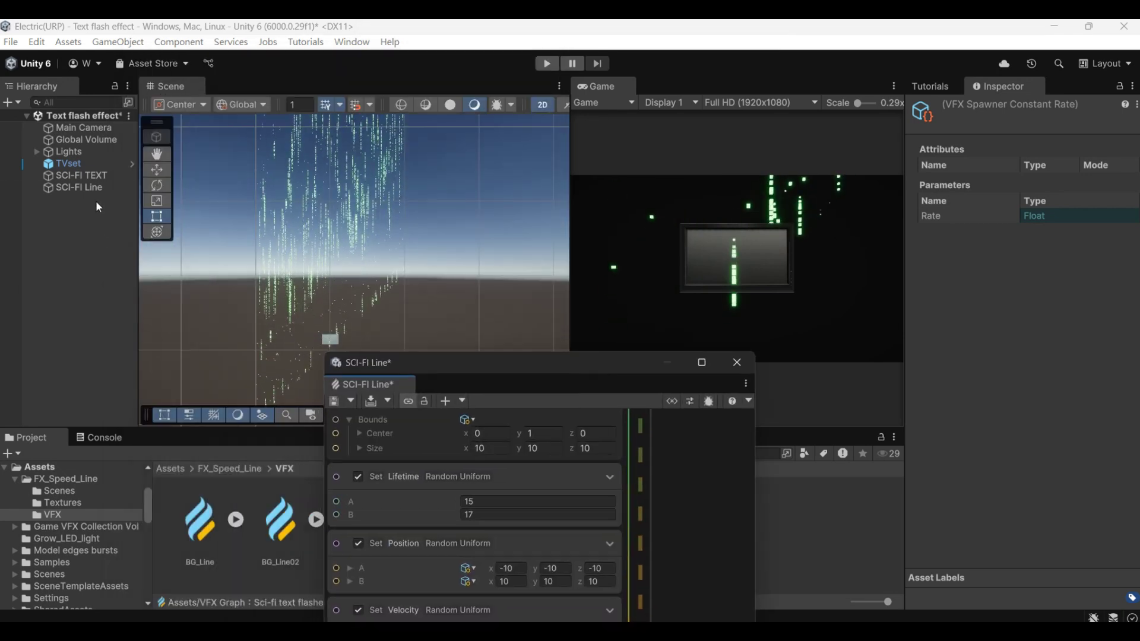
left_click(540, 105)
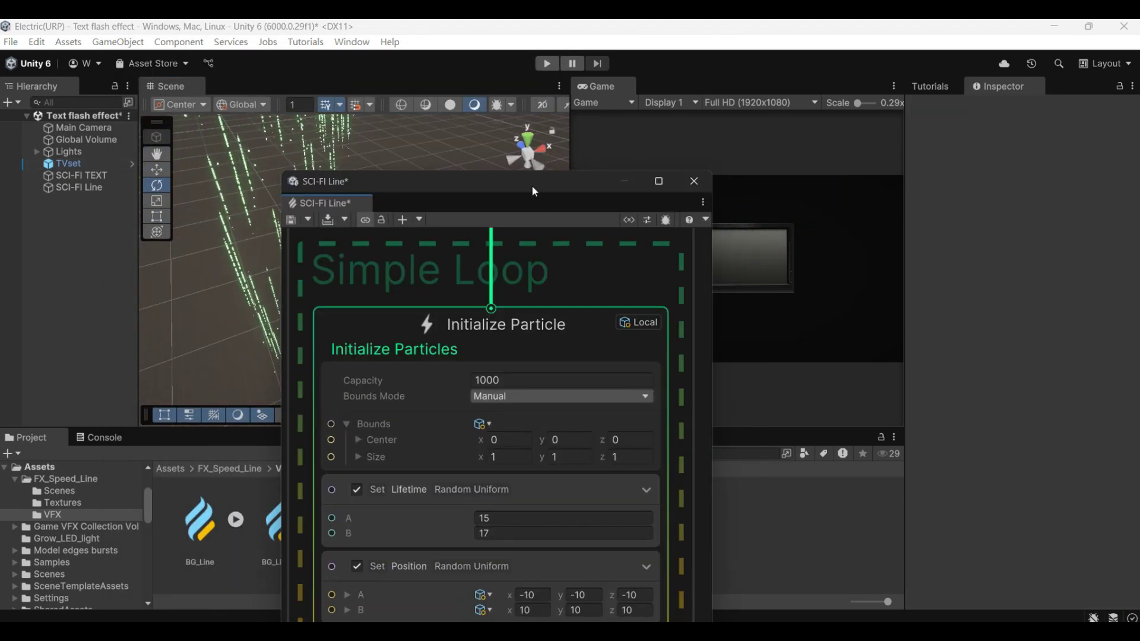
left_click_drag(532, 187, 606, 138)
Set the random mode of the Simple Loop's Set Position and Set Velocity blocks to Per Component.
scroll(634, 293, "down", 1)
left_click(660, 488)
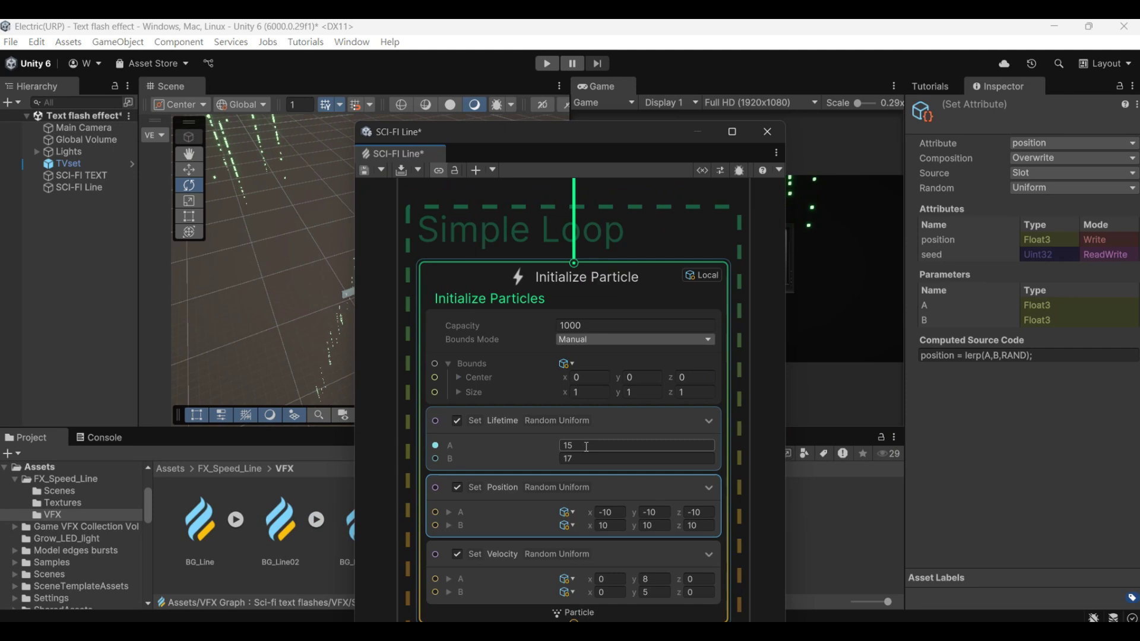
left_click(1072, 187)
left_click(1063, 219)
left_click(600, 550)
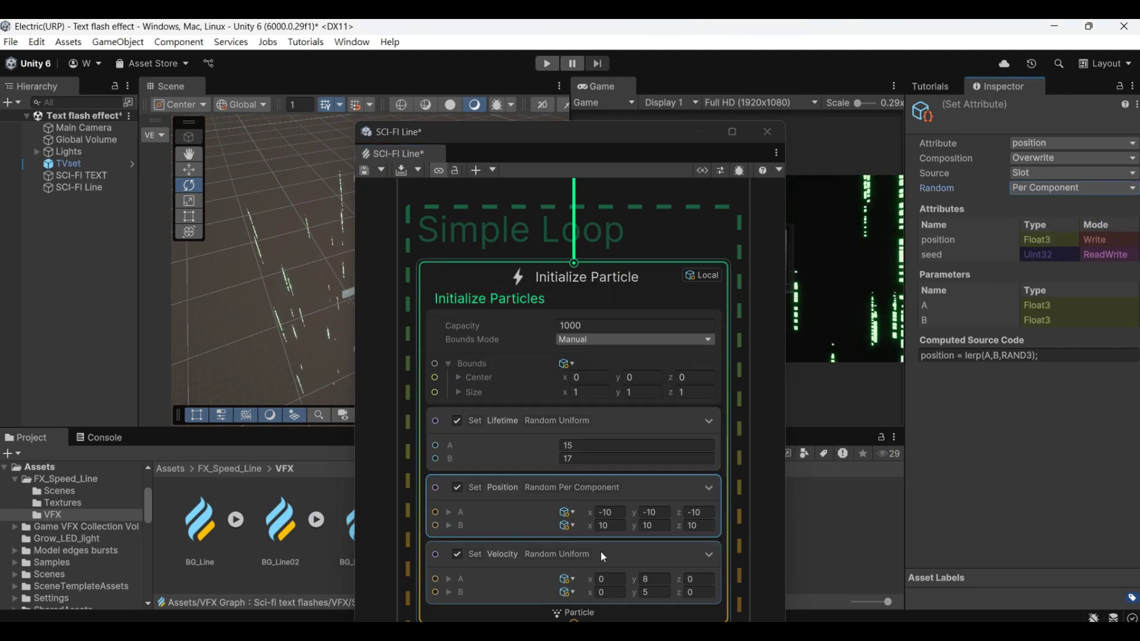
left_click(1072, 188)
left_click(1062, 219)
scroll(677, 308, "down", 2)
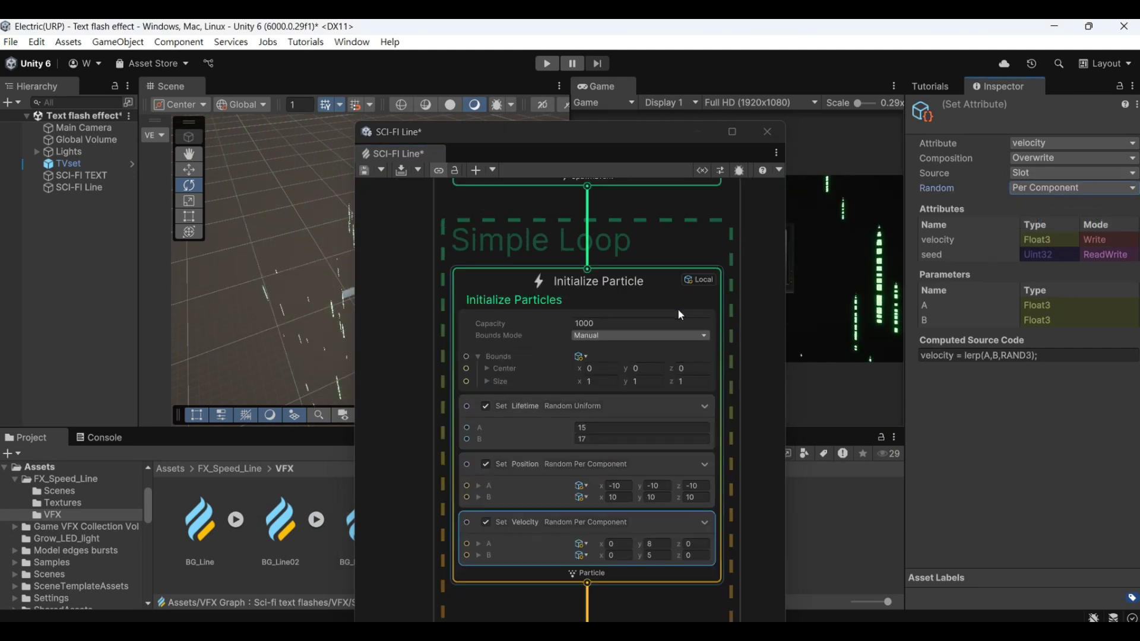
left_click_drag(565, 133, 765, 119)
left_click_drag(502, 298, 316, 220, "alt")
left_click_drag(771, 120, 492, 169)
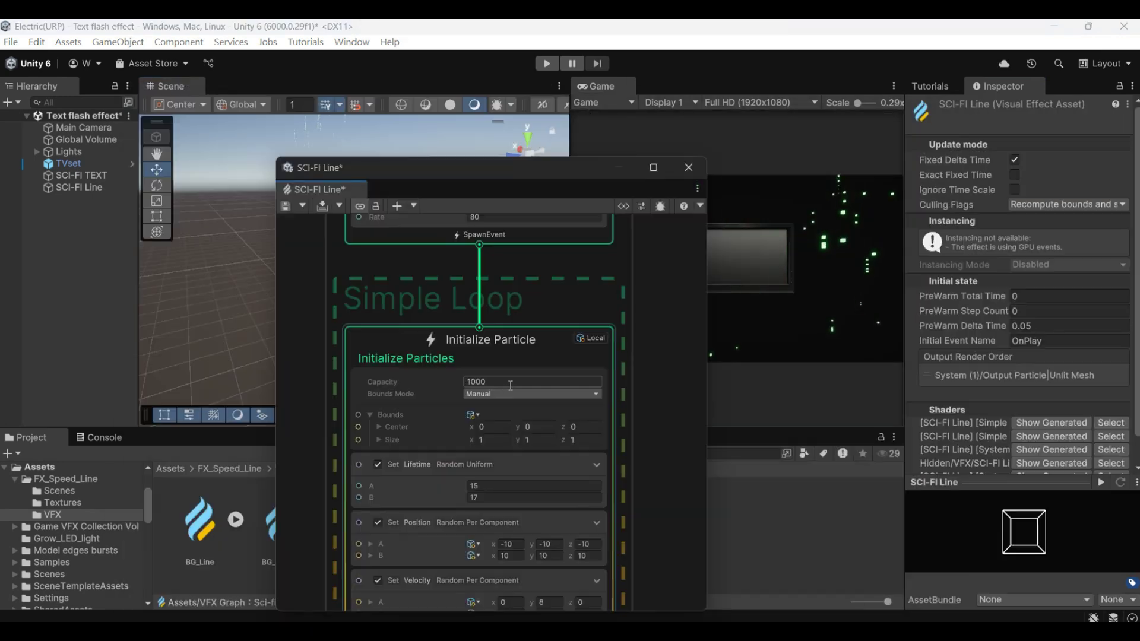
Set the Simple Loop's particle capacity to 10000 and its random lifetime range to 3–6, keeping the Game view uncovered.
left_click(512, 384)
type("0")
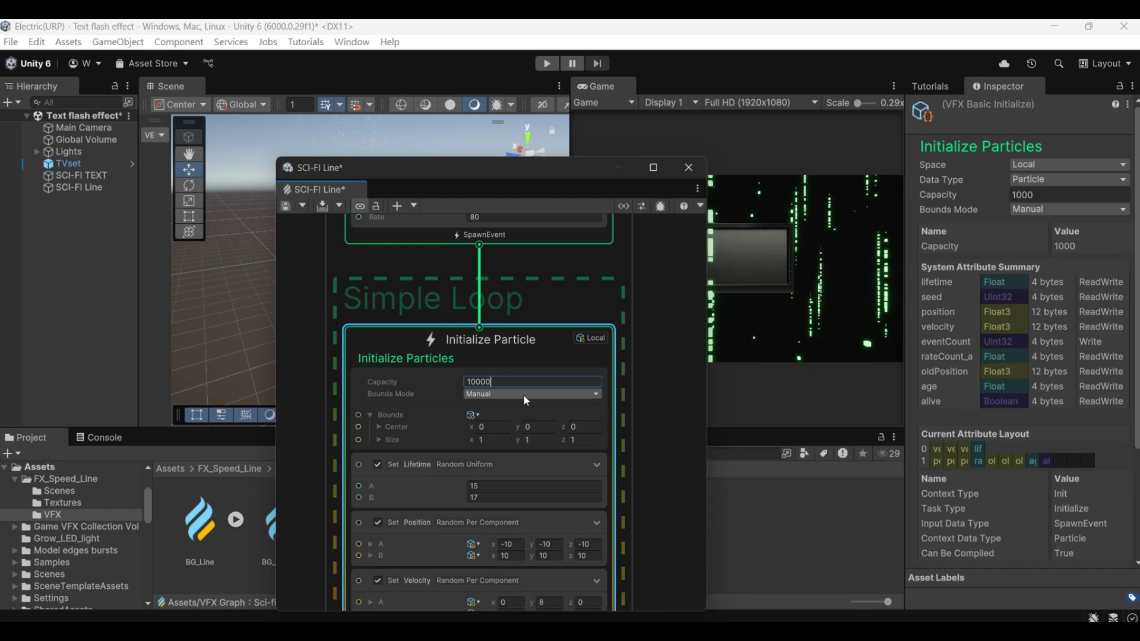
left_click(499, 487)
type("3")
left_click(500, 495)
type("6")
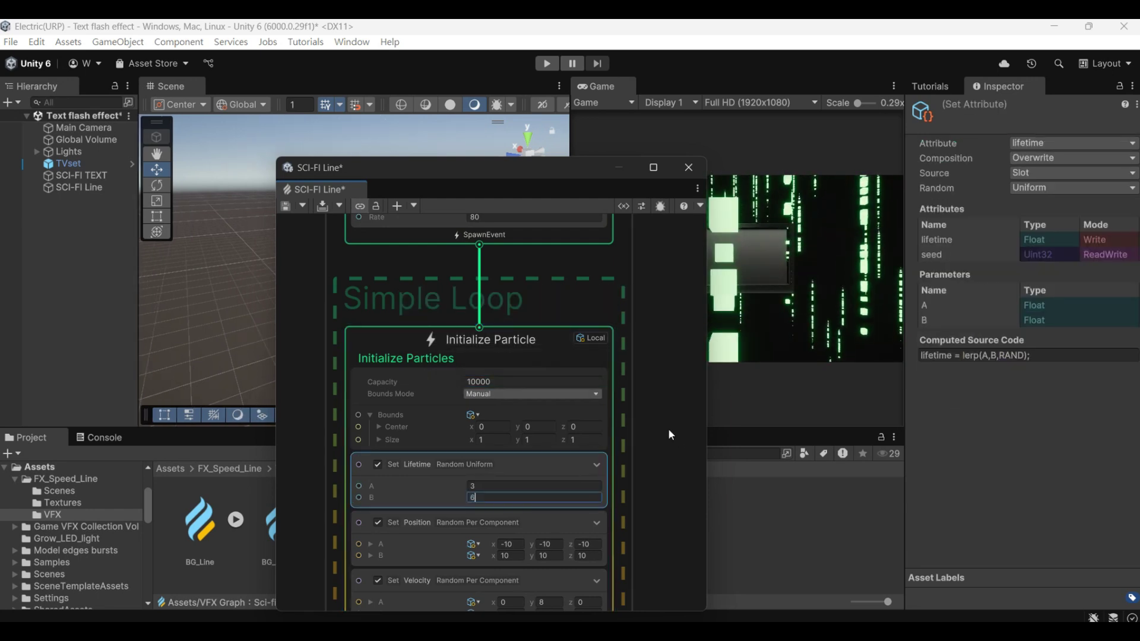
left_click_drag(582, 173, 363, 141)
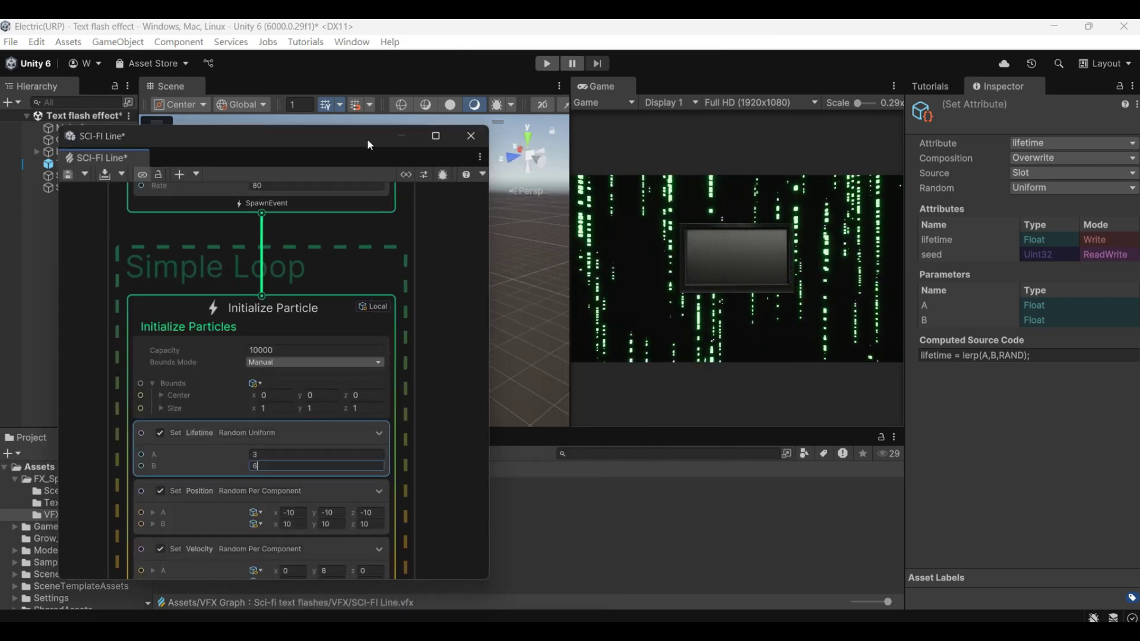
Try the blue, yellow, rainbow and pink-red HDR gradient presets on the trail particles' random Set Color block.
scroll(440, 341, "down", 3)
middle_click_drag(437, 450, 313, 143)
middle_click_drag(284, 441, 230, 321)
scroll(231, 326, "up", 3)
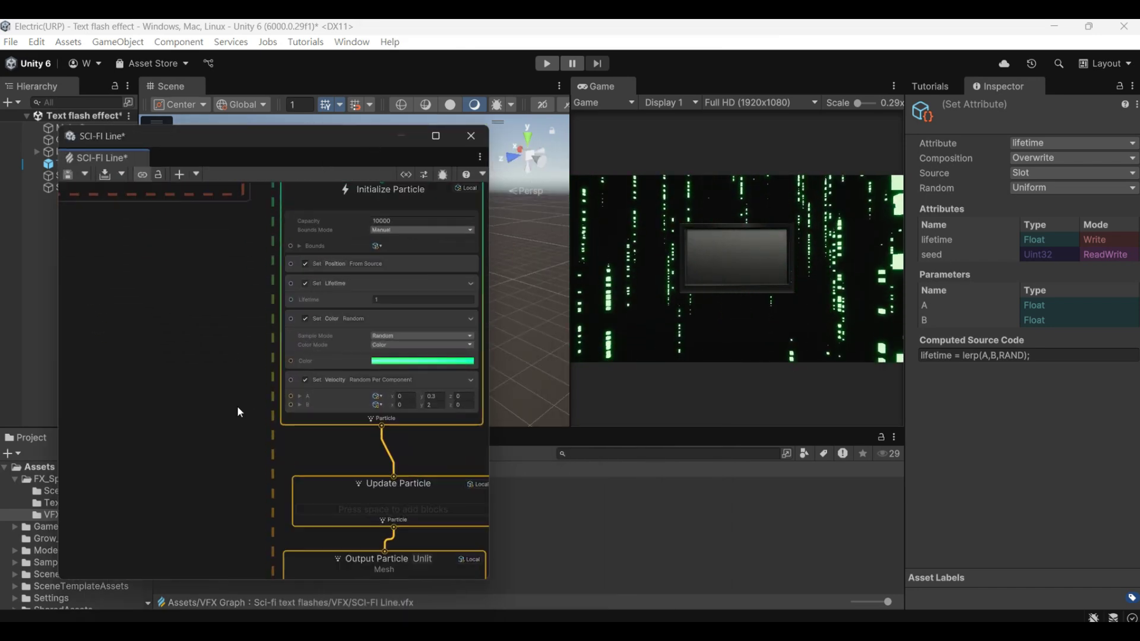
left_click(436, 358)
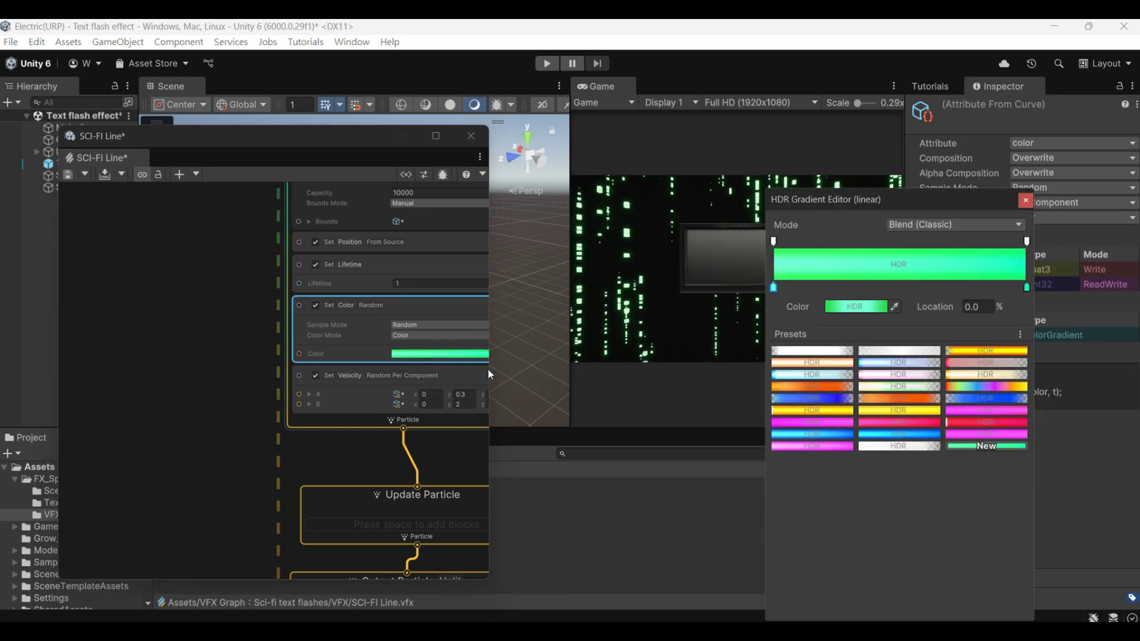
left_click(843, 378)
left_click(841, 398)
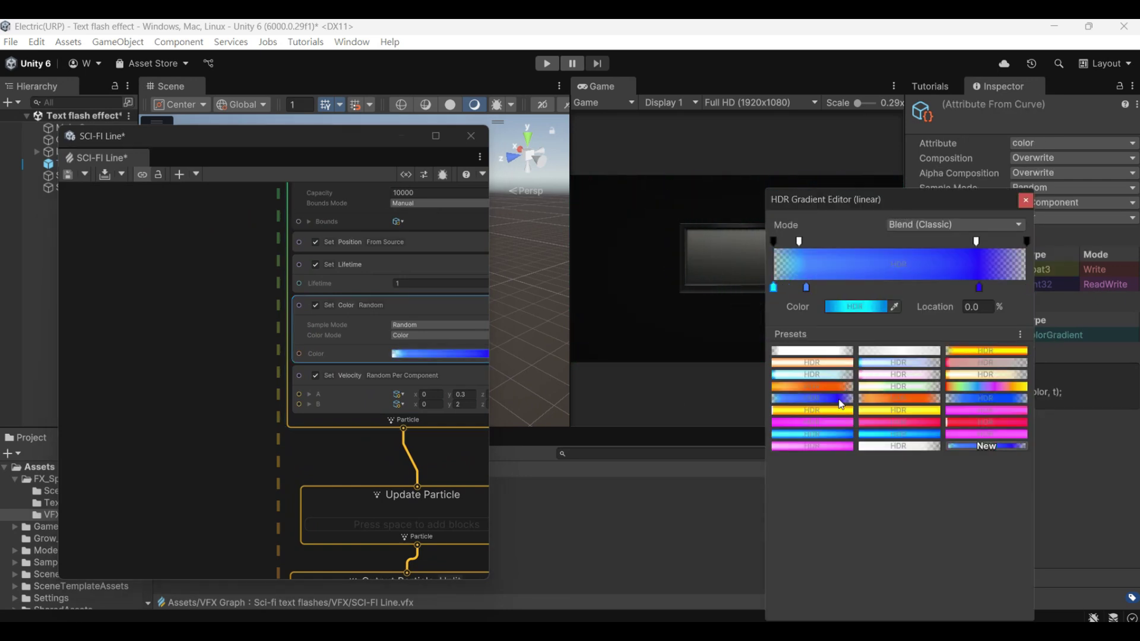
left_click(849, 413)
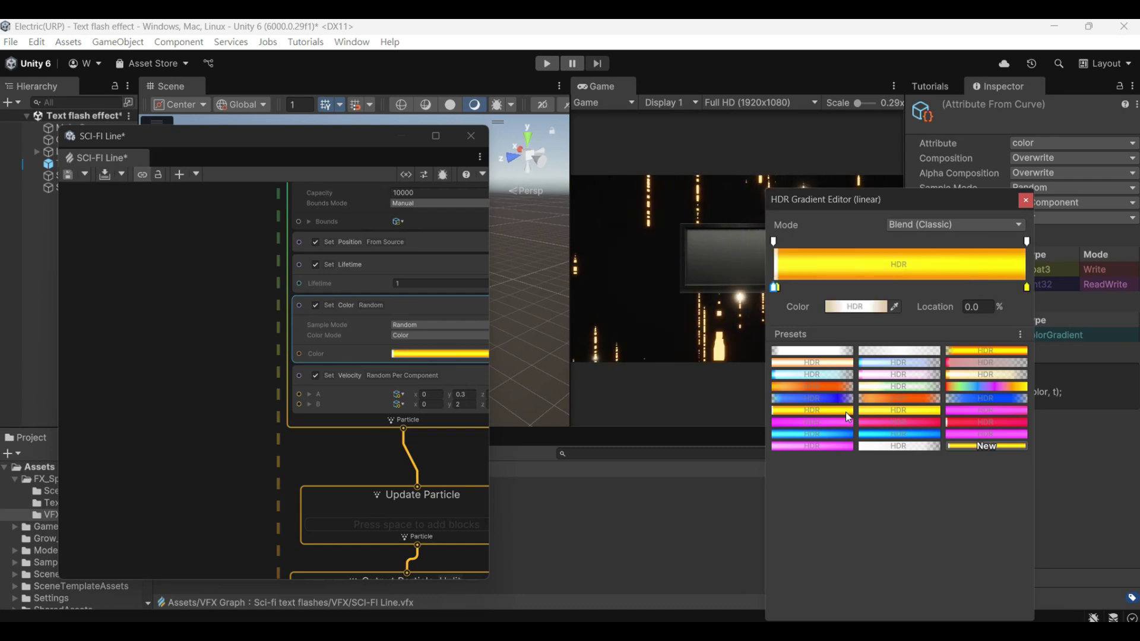
left_click_drag(906, 201, 966, 195)
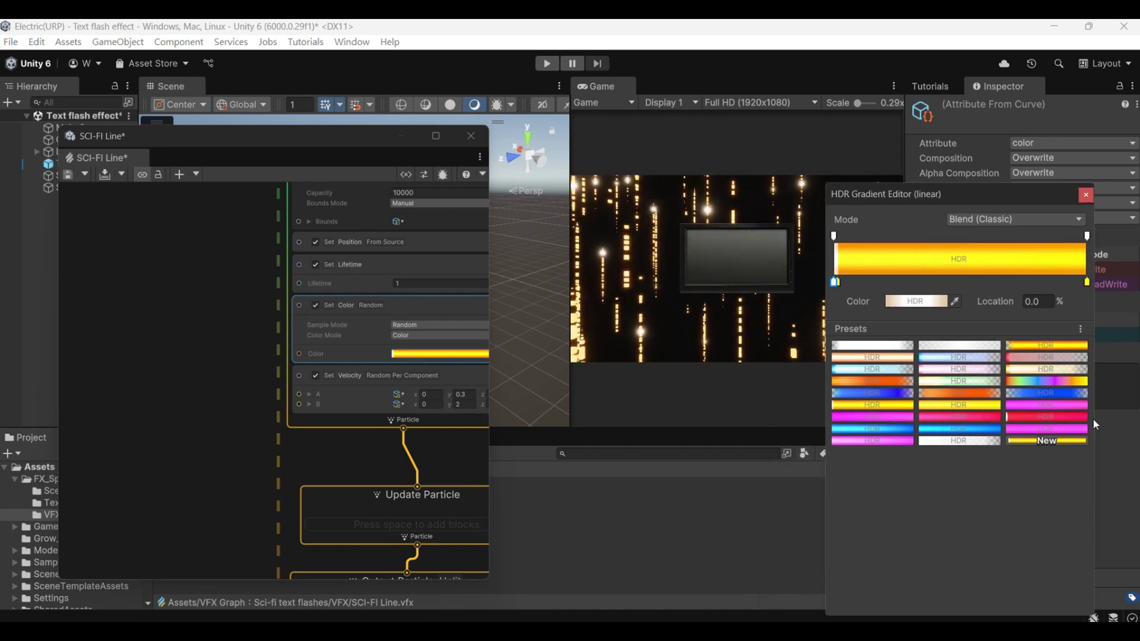
left_click(1070, 383)
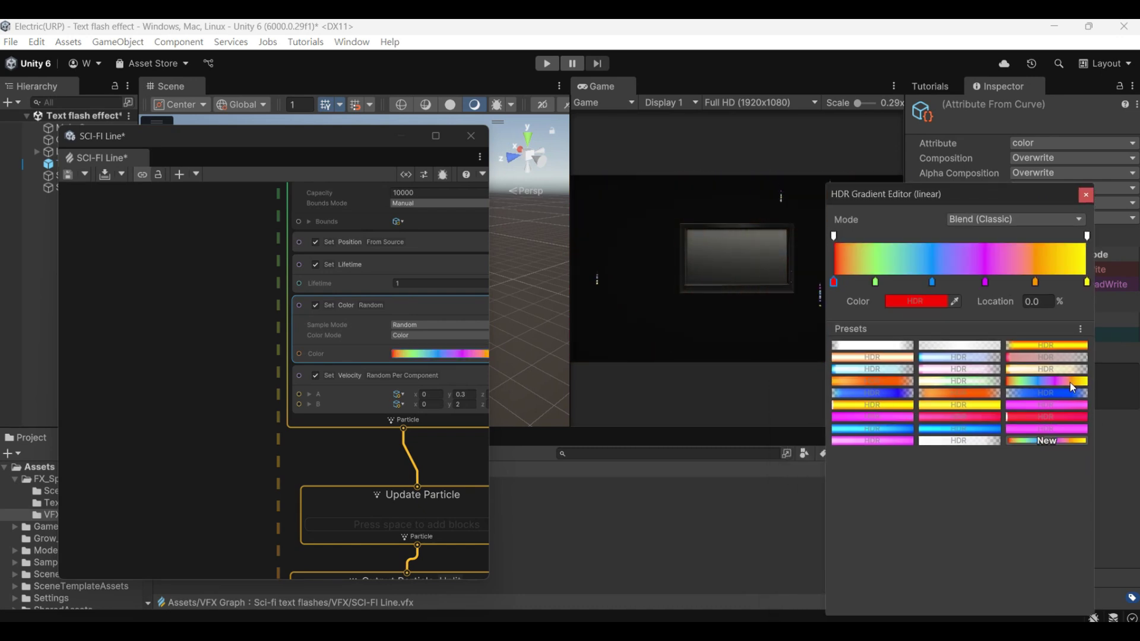
left_click(980, 418)
left_click(1086, 195)
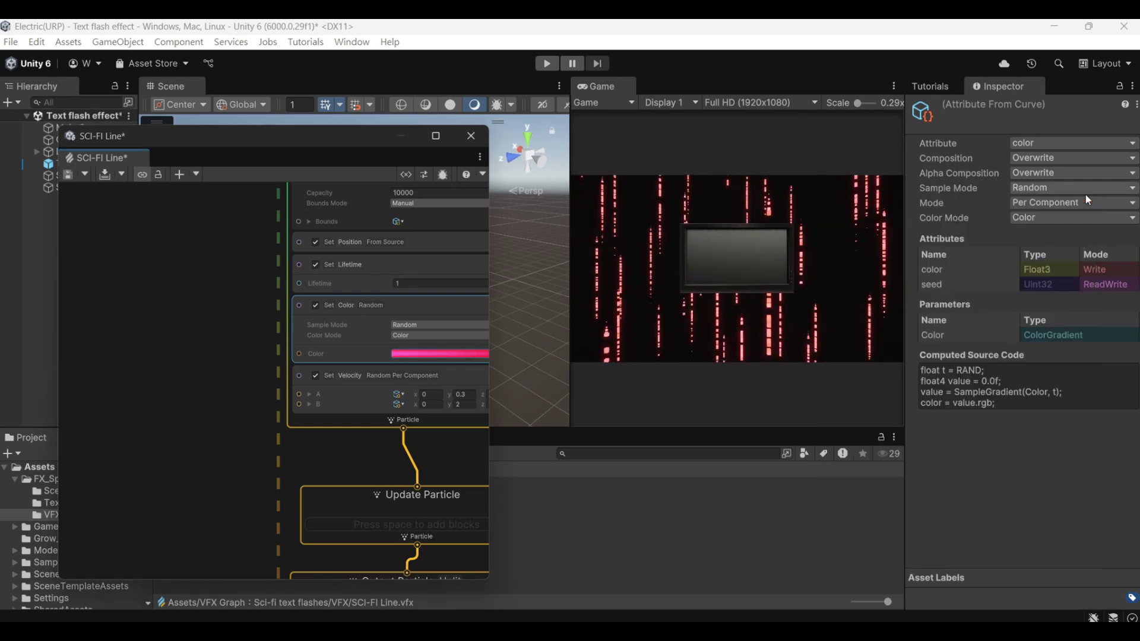
Undo the gradient preset changes back to the green gradient on the Set Color block.
key("ctrl+z")
key("ctrl+z")
key("ctrl+z")
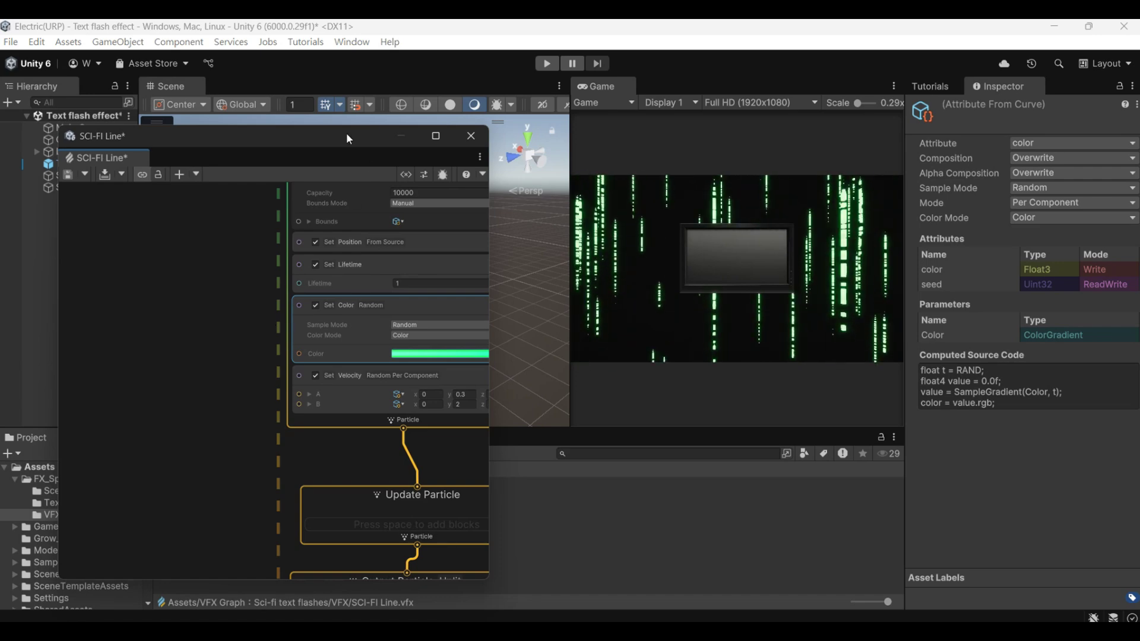
Move the graph window off the Scene view, select the SCI-FI TEXT object and restart its visual effect.
left_click_drag(349, 137, 475, 491)
left_click(94, 176)
left_click(554, 368)
left_click(89, 176)
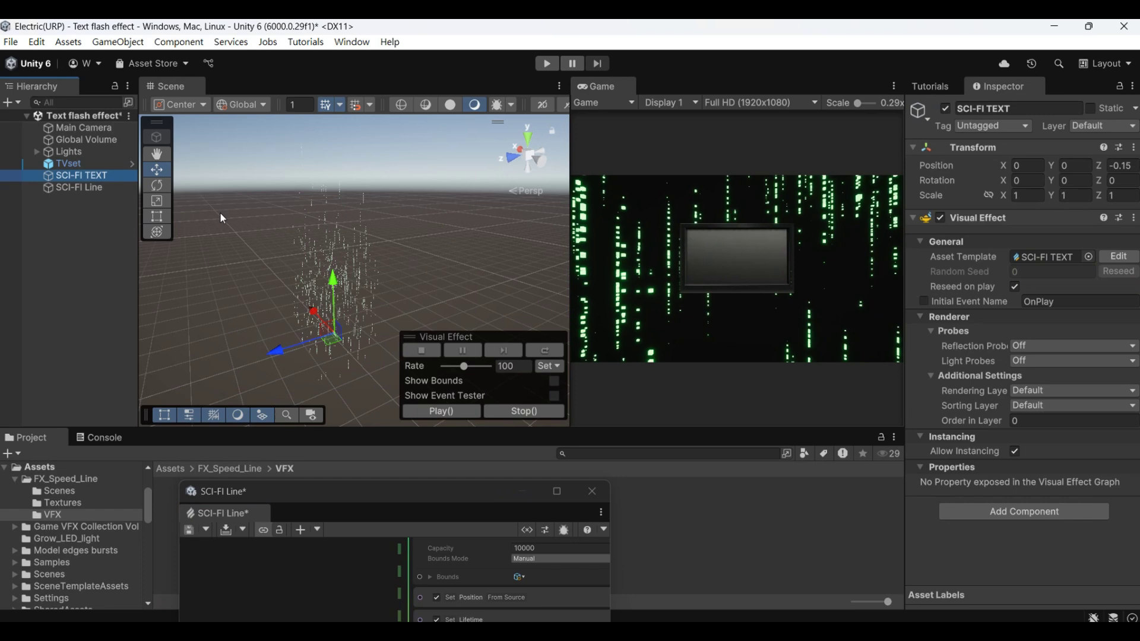
left_click(536, 355)
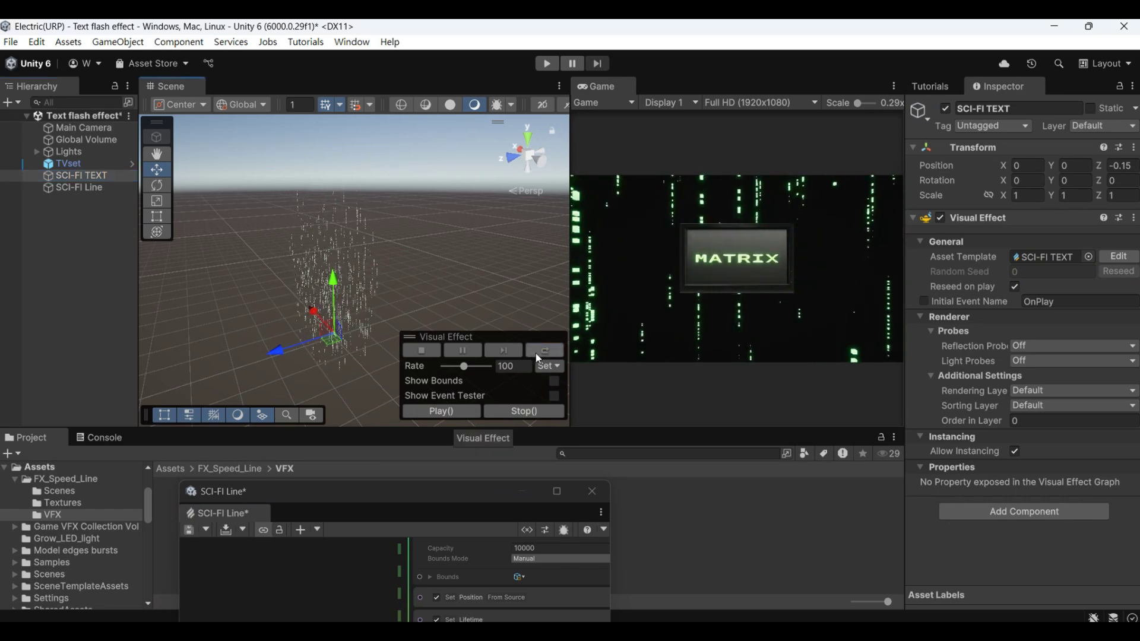